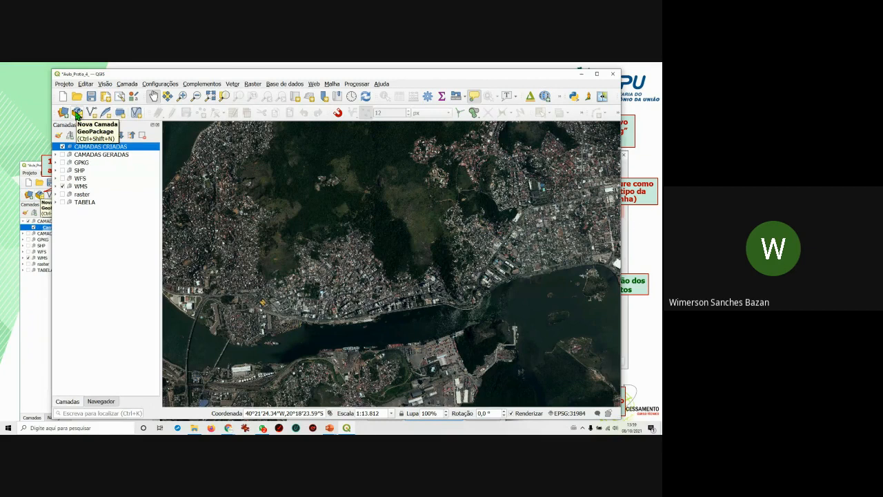
Open Nova Camada GeoPackage via Camada > Criar nova camada, close it, and reopen it from the toolbar.
click(133, 84)
click(128, 85)
click(128, 85)
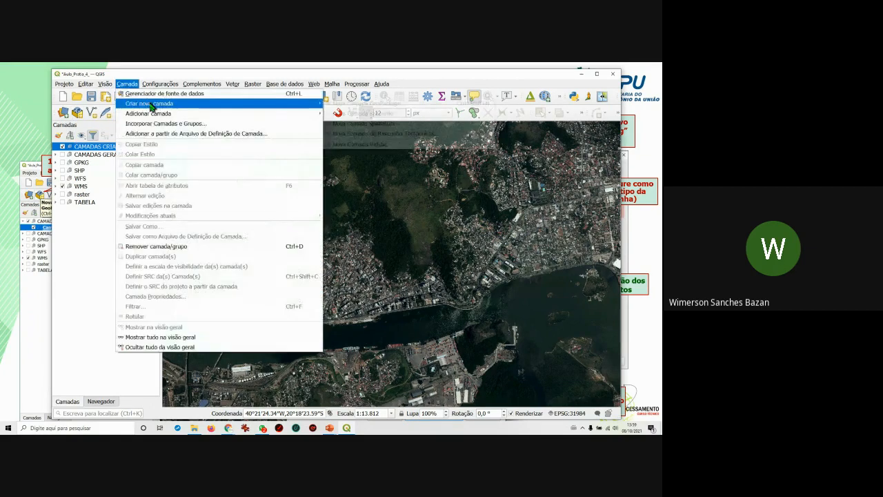
mouse_move(159, 103)
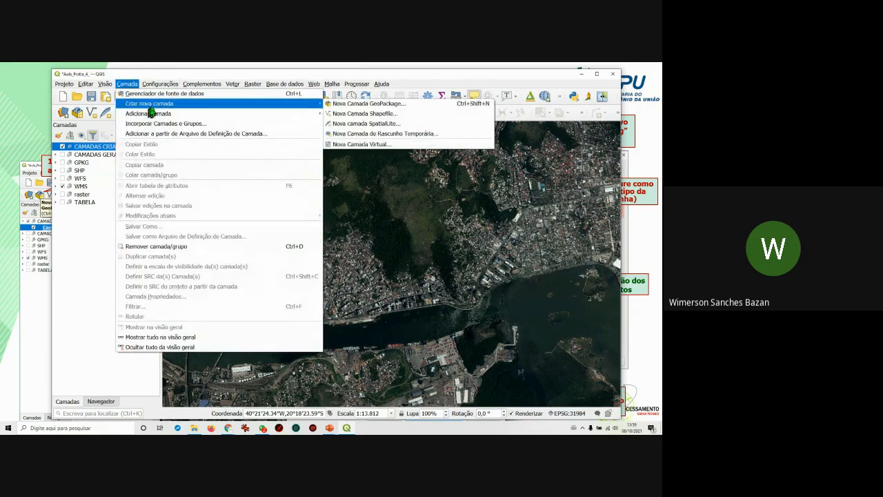
click(340, 105)
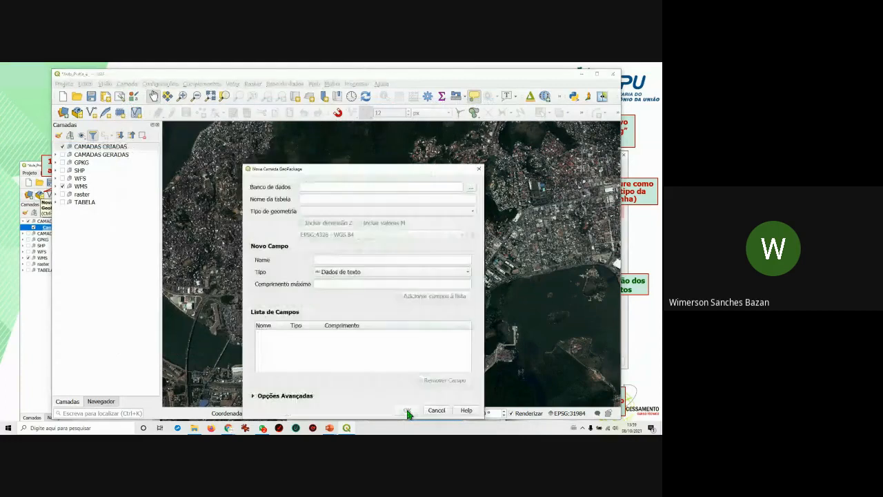
drag(363, 172, 372, 151)
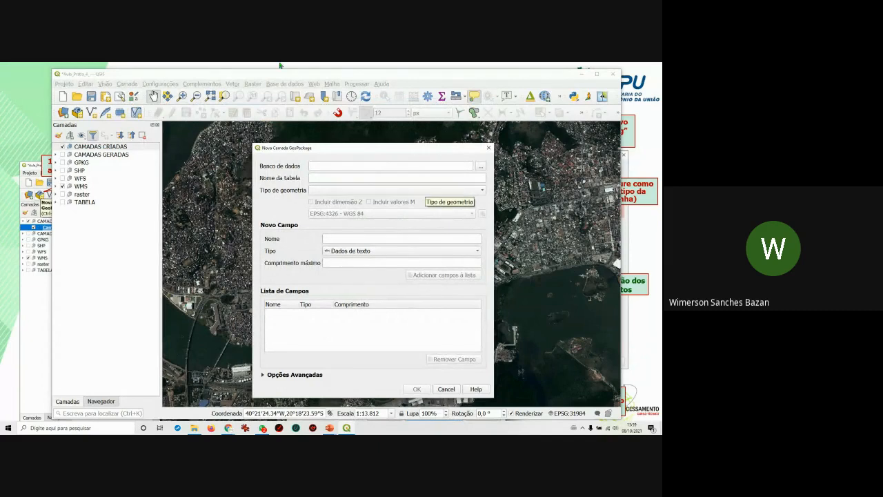
click(489, 150)
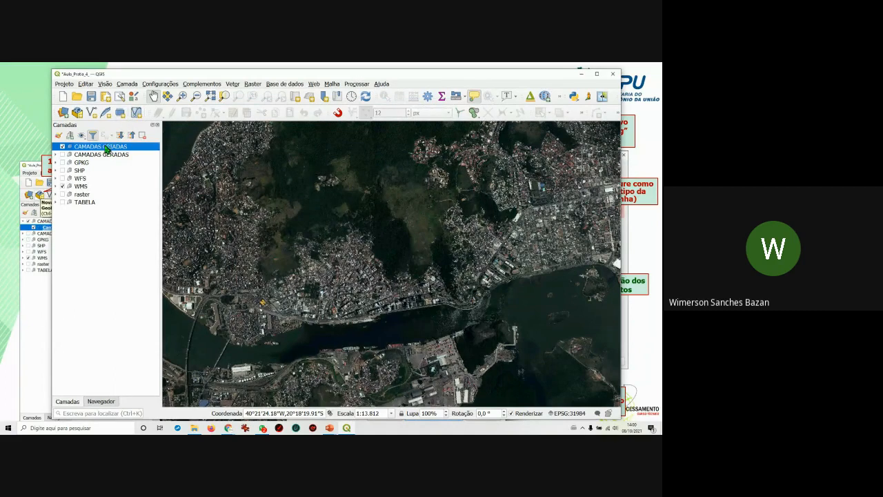
click(81, 115)
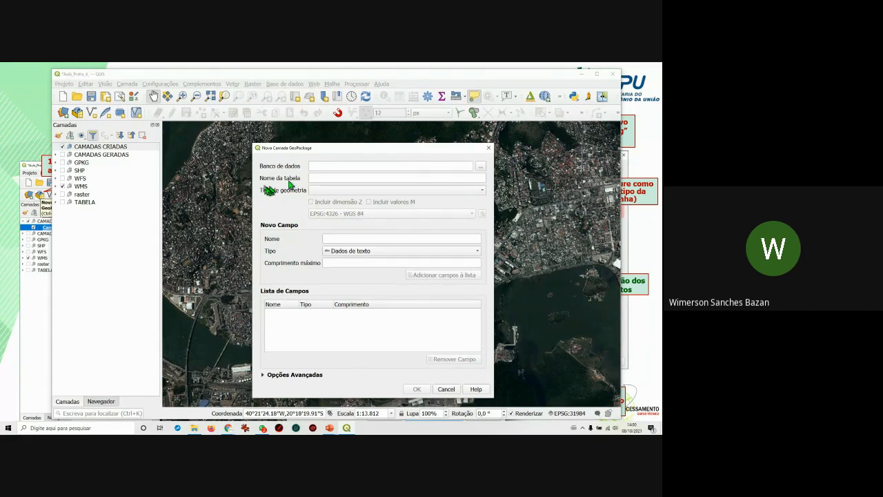
Create the database file CAMADAS_GERADAS_.gpkg in the dados_gerados folder.
click(481, 167)
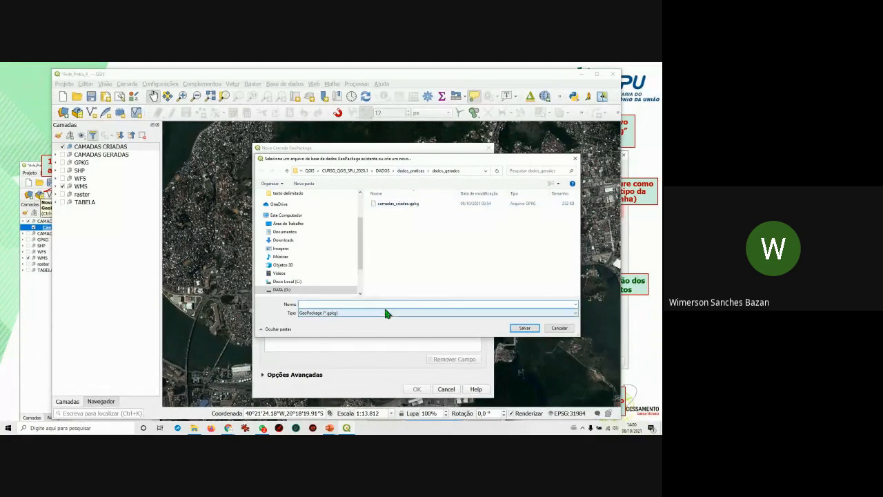
text(CAMADAS)
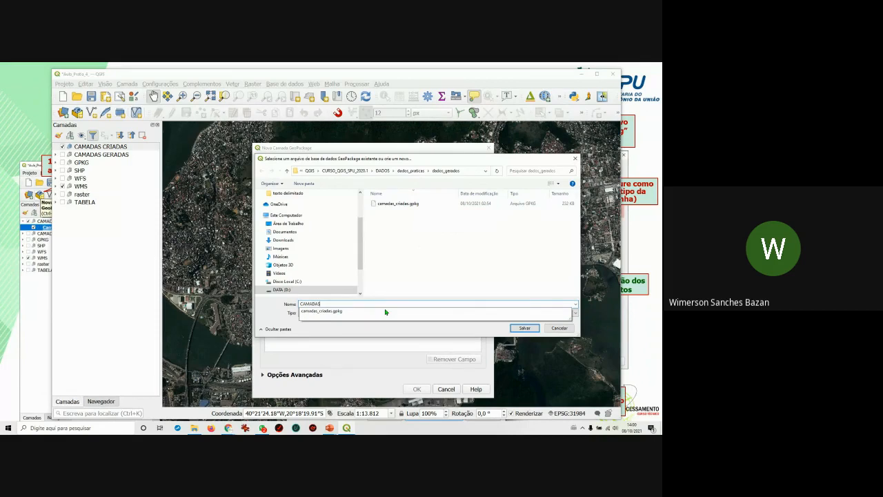
text(_gera)
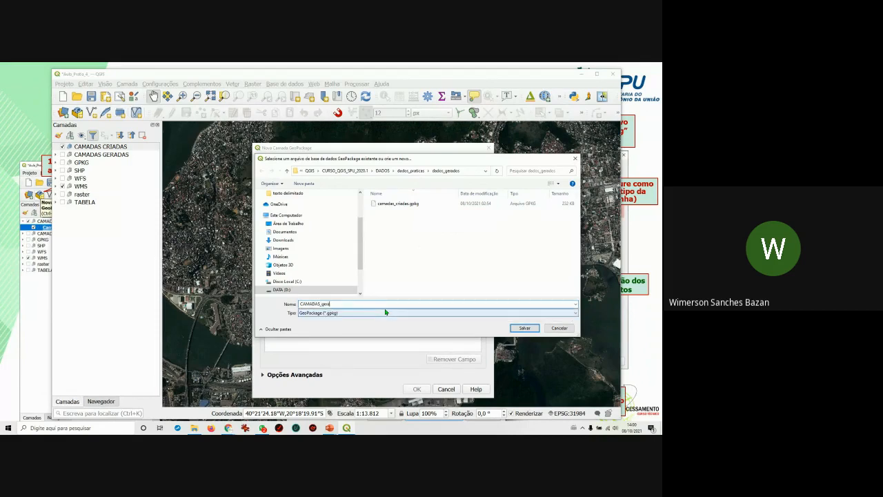
text(do)
key(BackSpace)
key(BackSpace)
key(BackSpace)
key(BackSpace)
key(BackSpace)
key(BackSpace)
text(G)
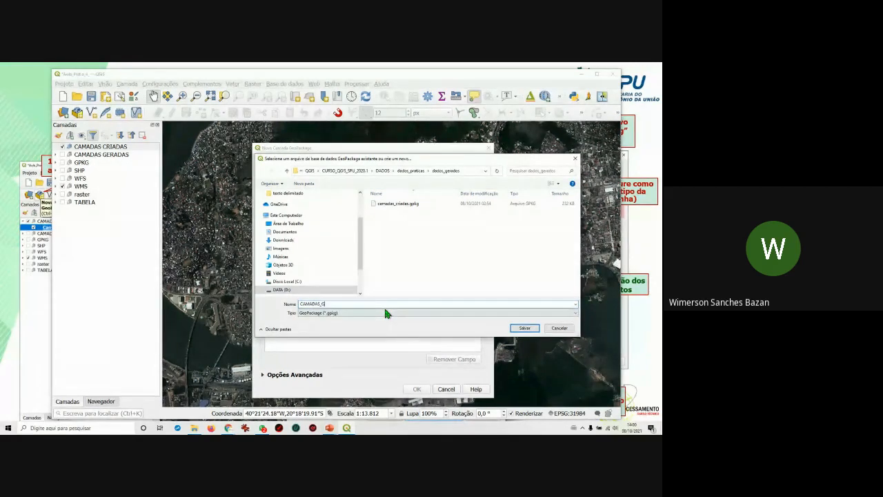
text(ISADAS_)
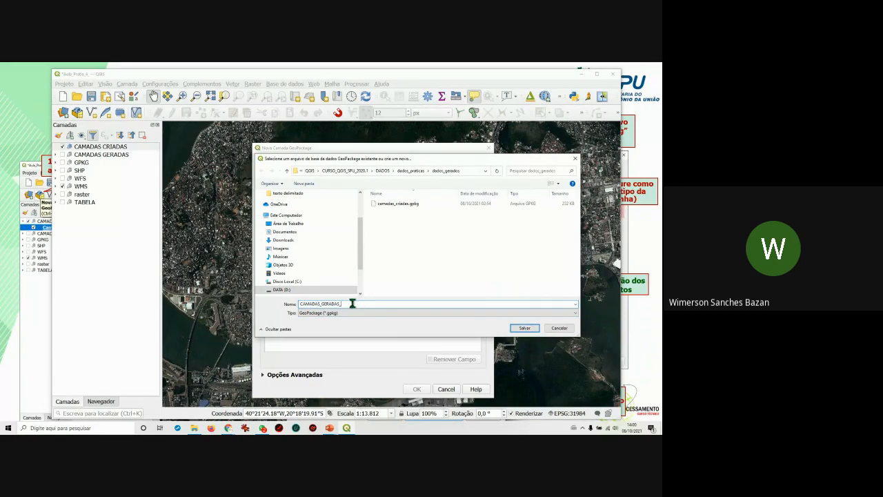
click(519, 331)
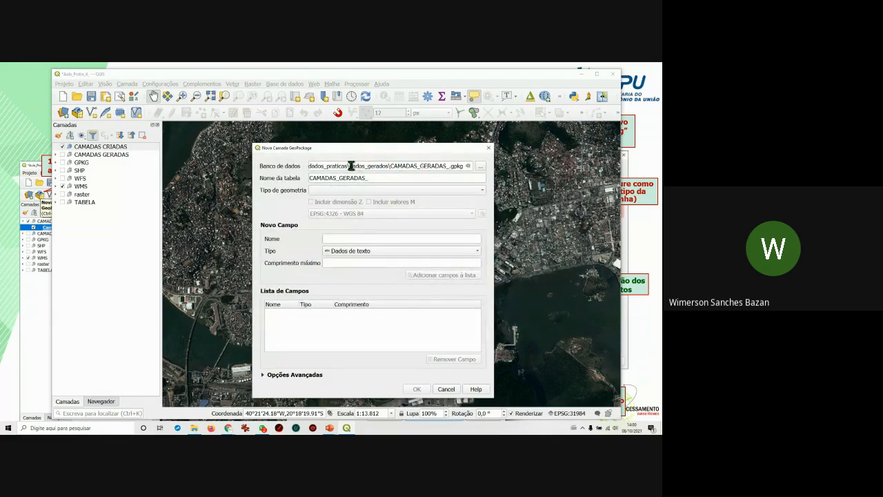
Check that the Banco de dados path ends in CAMADAS_GERADAS_.gpkg.
drag(352, 165, 388, 163)
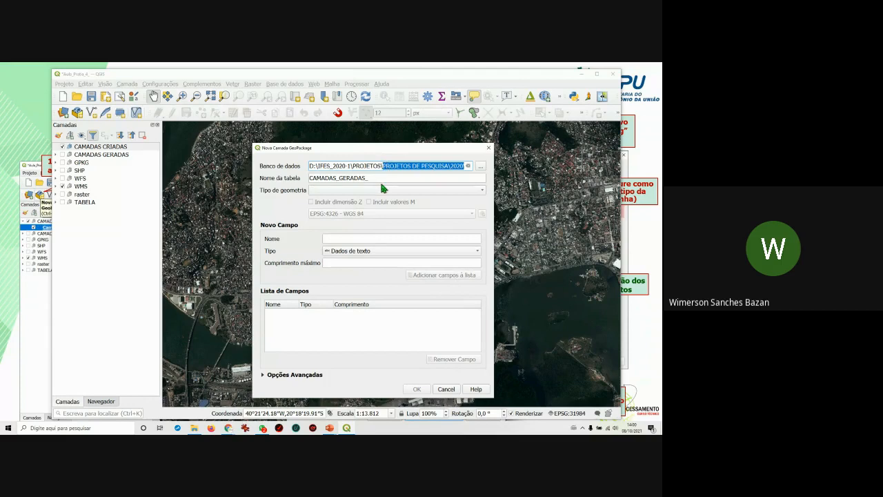
click(438, 169)
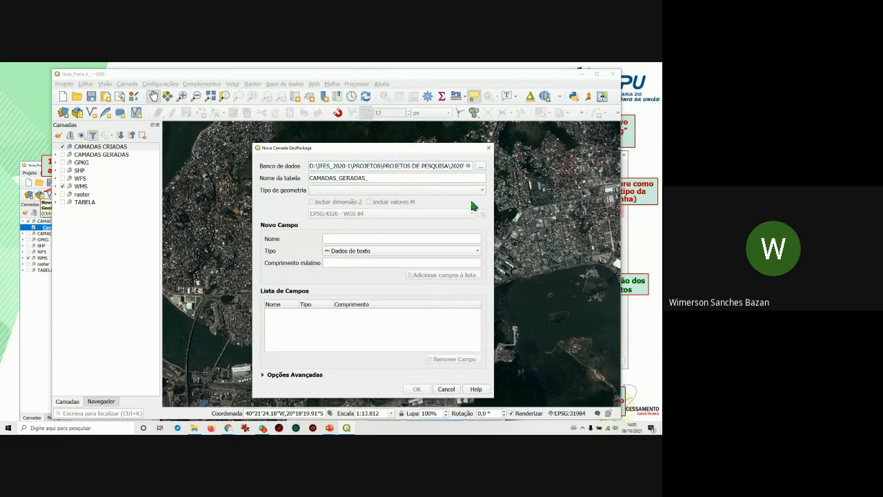
key(Right)
key(Right)
key(Right)
key(Right)
key(Right)
key(Right)
key(Right)
key(Right)
key(Right)
key(Right)
key(Right)
key(Right)
key(Right)
key(Right)
key(Right)
key(Right)
key(Right)
key(Right)
key(Right)
key(Right)
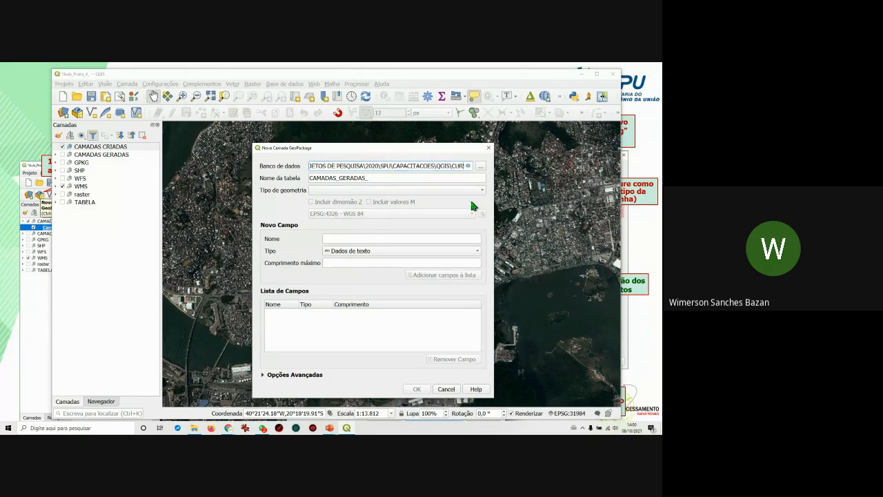
key(Right)
key(Right)
key(Right)
key(Right)
key(Right)
key(Right)
key(Right)
key(Right)
key(Right)
key(Right)
key(Right)
key(Right)
key(Right)
key(Right)
key(Right)
key(Right)
key(Right)
key(Right)
key(Right)
key(Right)
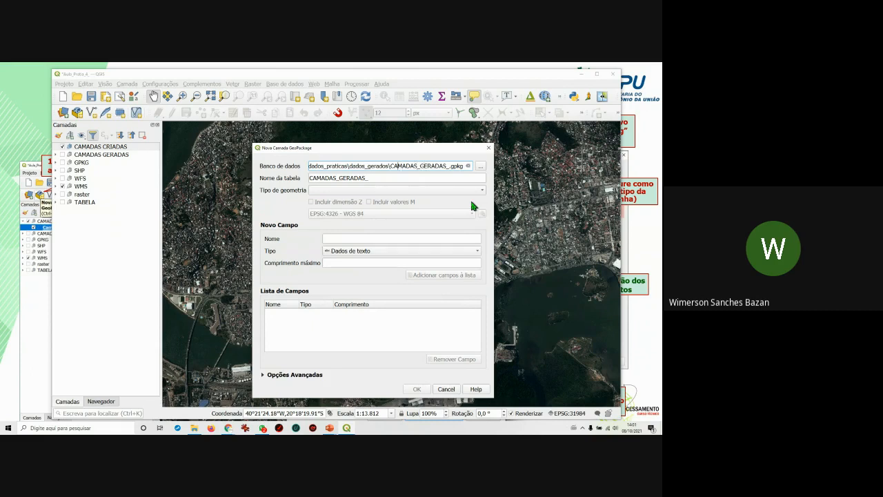
key(ctrl+shift+Left)
key(shift+End)
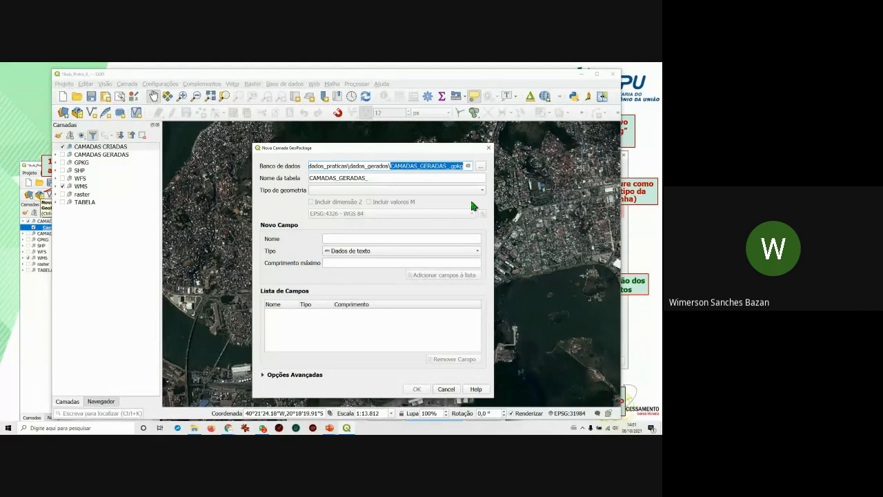
Delete the CAMADAS_GERADAS_ text from the Nome da tabela field.
click(390, 177)
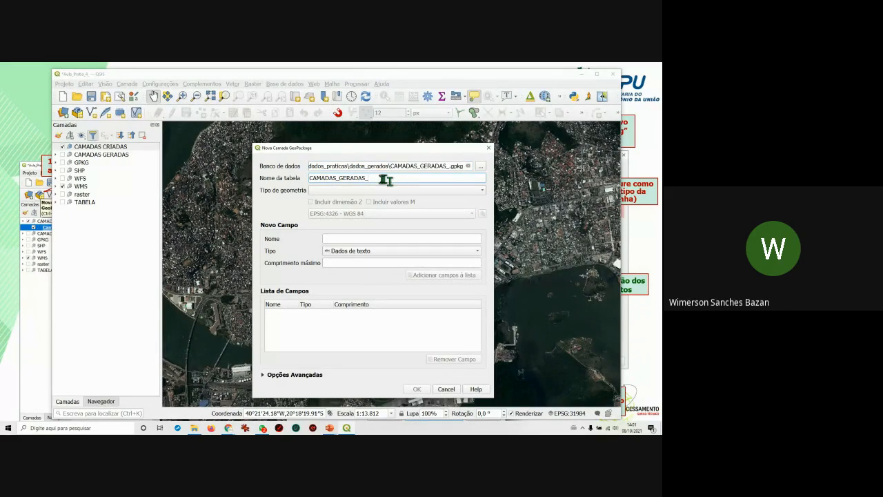
drag(377, 179, 299, 193)
drag(369, 178, 333, 179)
key(BackSpace)
key(BackSpace)
key(BackSpace)
key(BackSpace)
key(BackSpace)
key(BackSpace)
key(BackSpace)
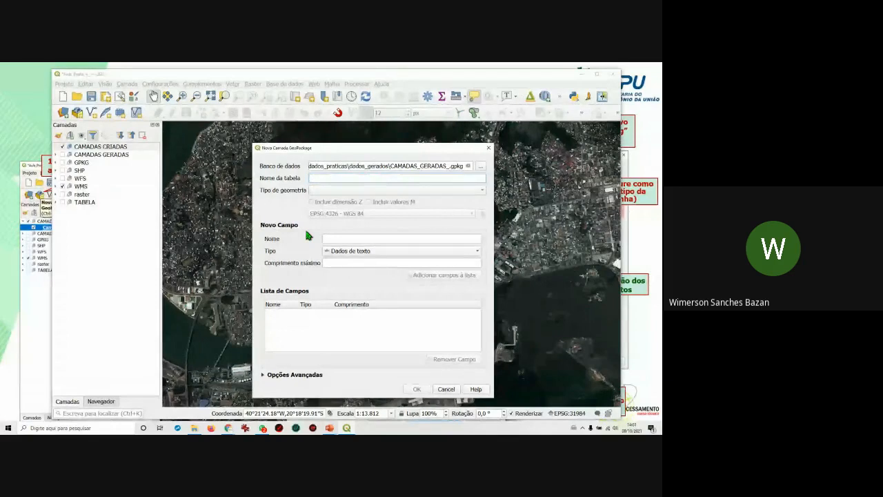
Enter camada_ponto as the table name, correcting the typos along the way.
text(CAMA)
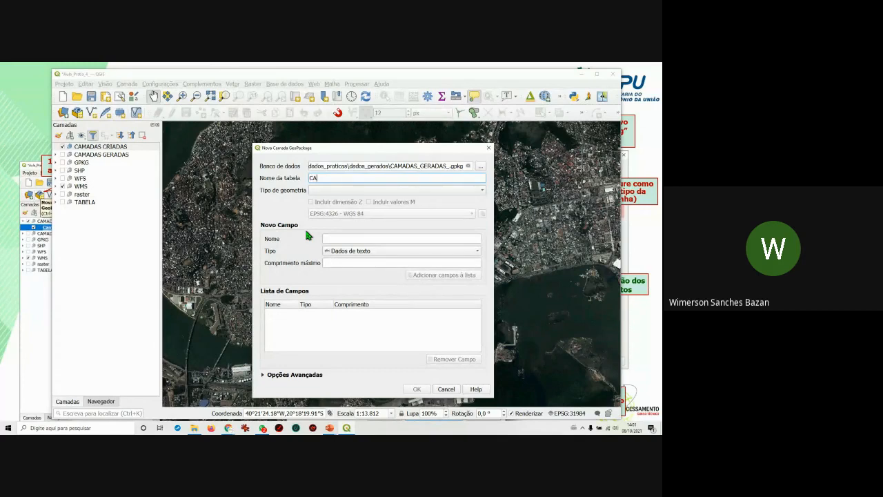
key(BackSpace)
key(BackSpace)
key(BackSpace)
key(BackSpace)
text(CSSS)
key(BackSpace)
key(BackSpace)
key(BackSpace)
key(BackSpace)
text(CAM)
key(BackSpace)
text(MADAS)
text(_pont)
text(os)
key(shift+Left)
key(shift+Left)
key(shift+Left)
key(shift+Left)
key(shift+Left)
key(shift+Left)
key(shift+Left)
text(camada)
key(BackSpace)
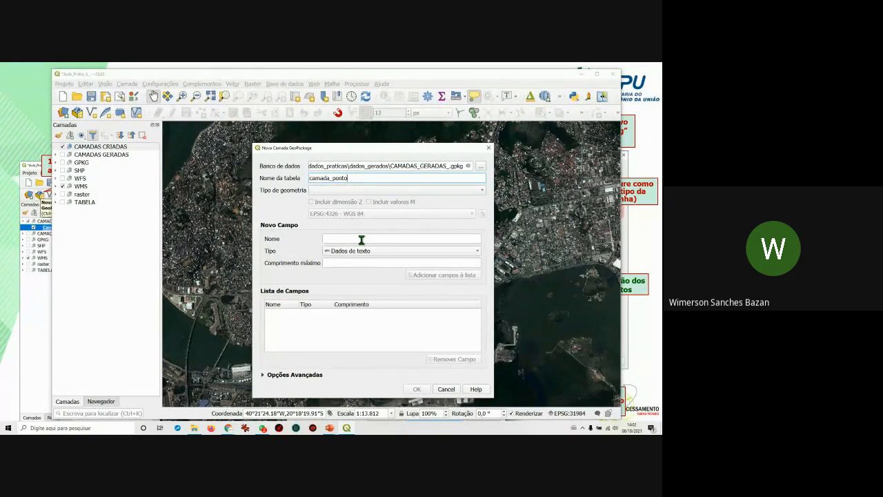
Choose Ponto as the geometry type and enable Incluir dimensão Z.
click(482, 191)
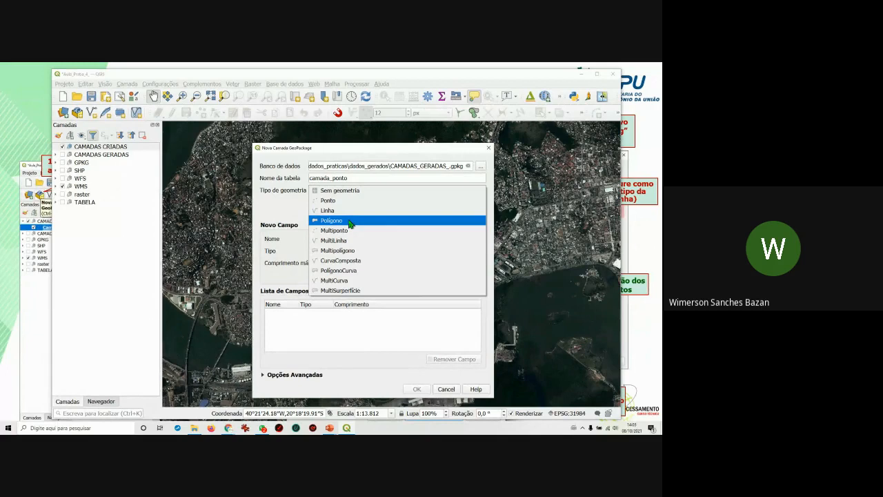
click(343, 201)
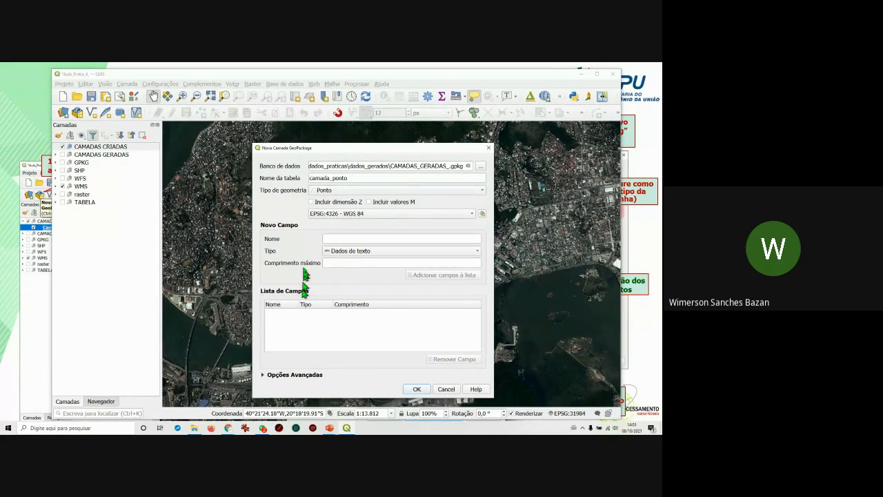
click(311, 203)
Set the layer CRS to EPSG:31984 SIRGAS 2000 / UTM zone 24S by filtering for 31984.
click(483, 215)
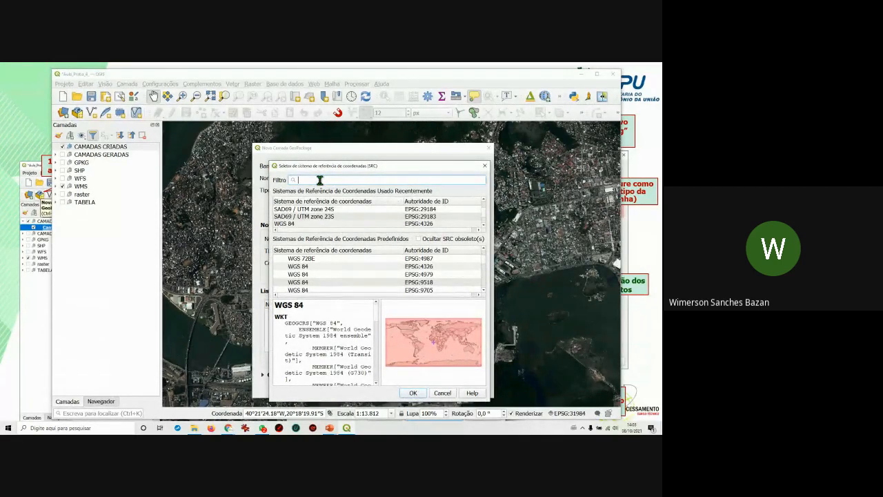
text(31984)
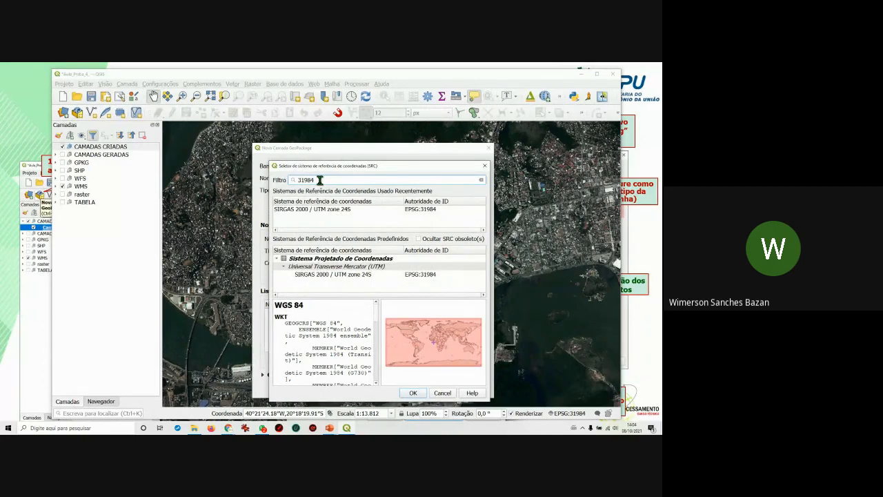
click(349, 210)
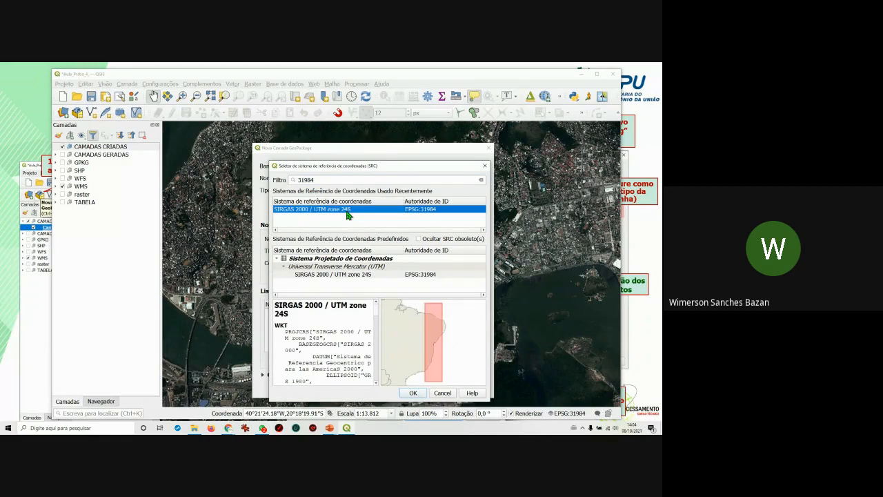
click(412, 394)
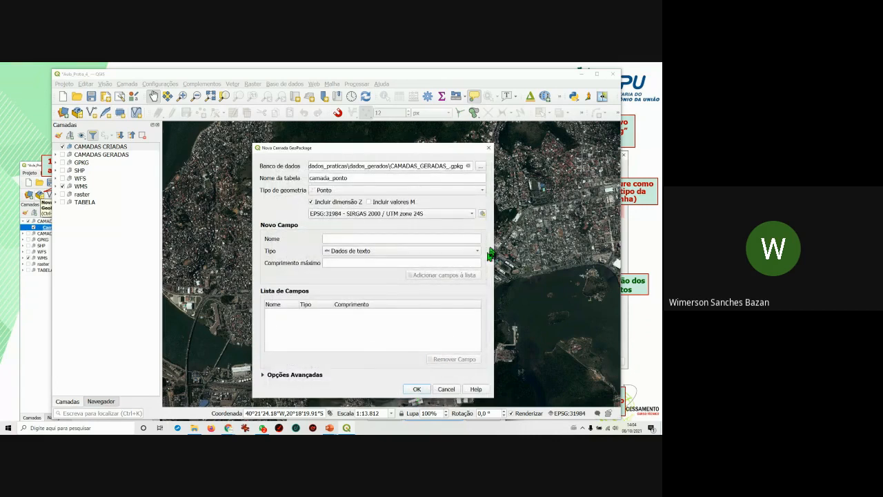
Add a Tema field of type Dados de texto with maximum length 40 to the field list.
click(452, 240)
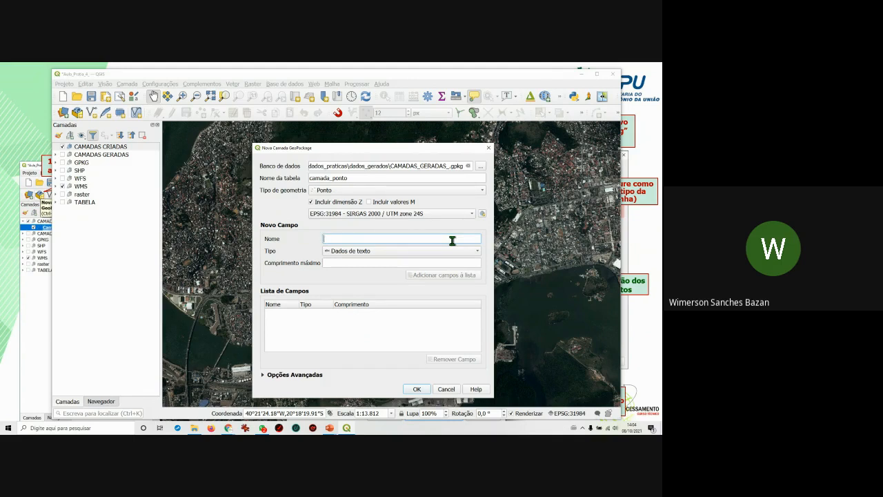
text(Tema)
click(368, 255)
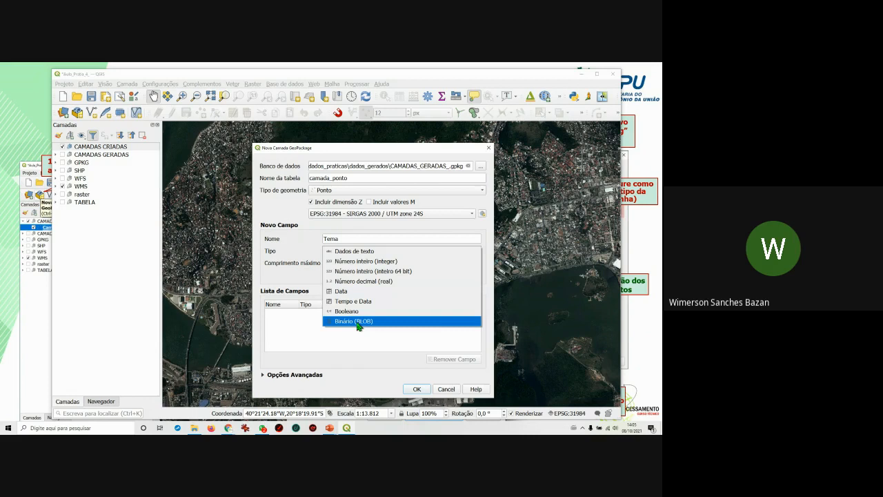
click(364, 253)
click(352, 263)
text(40)
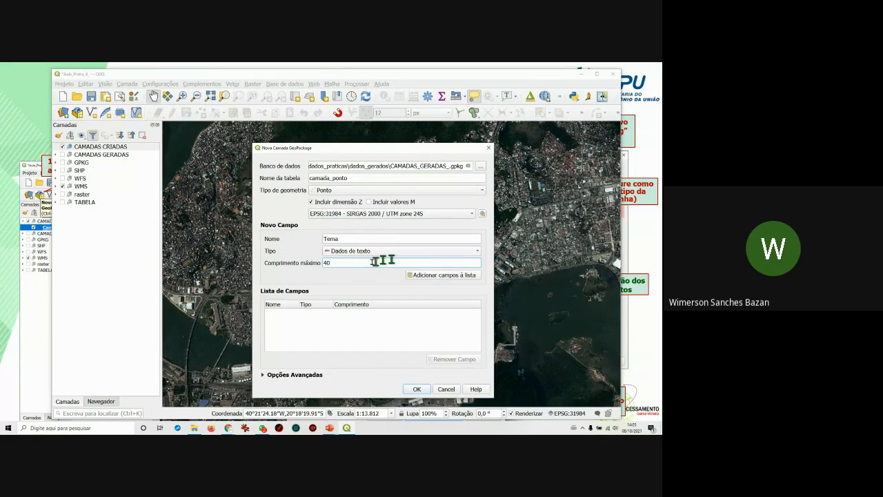
drag(338, 263, 323, 263)
click(346, 263)
click(436, 276)
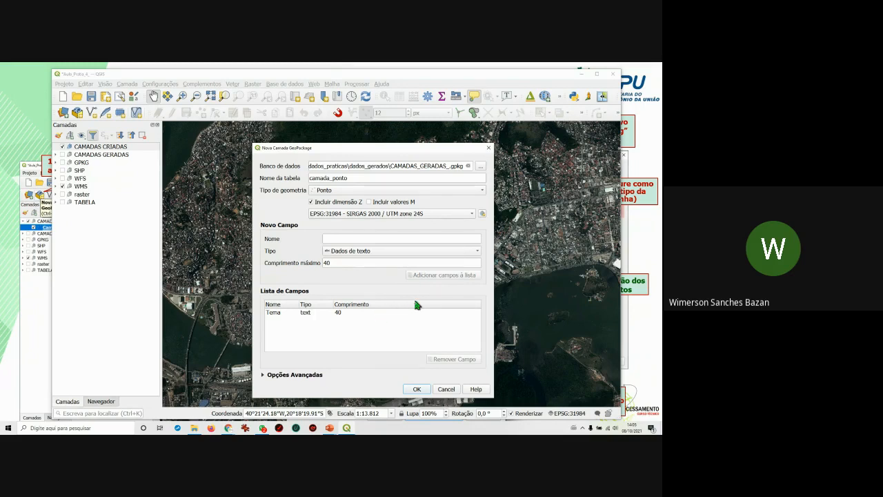
key(alt+Tab)
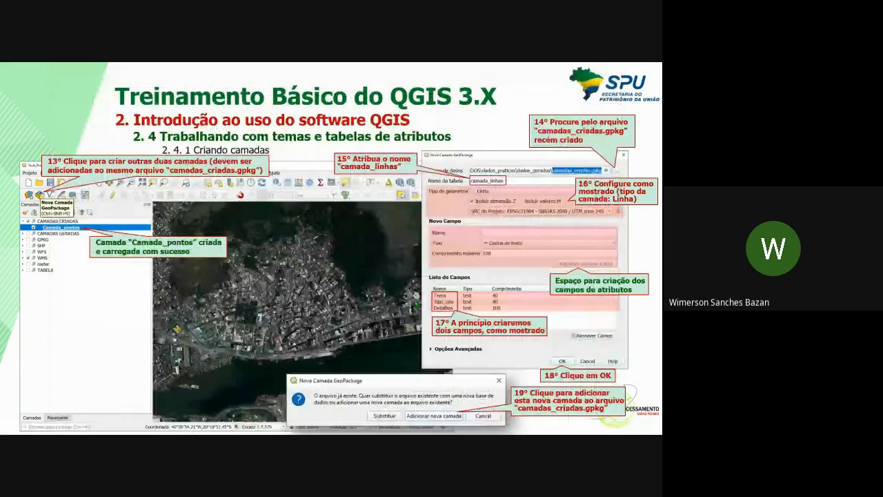
key(alt+Tab)
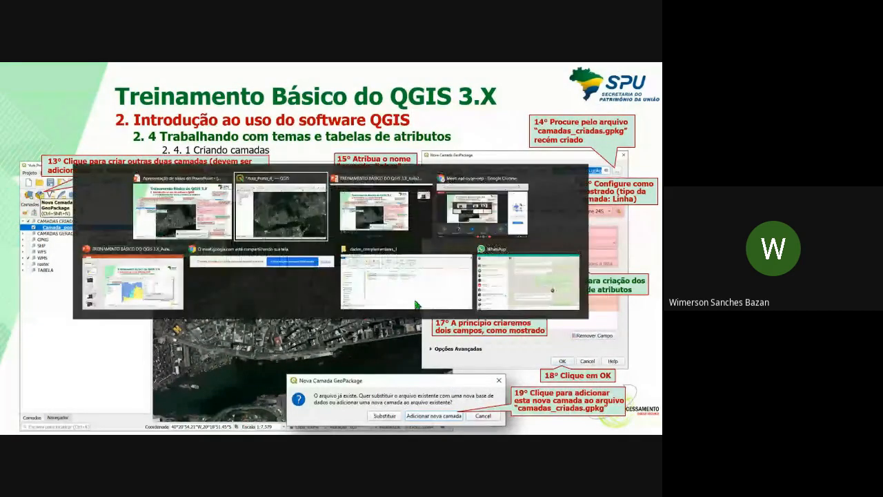
key(alt+Tab)
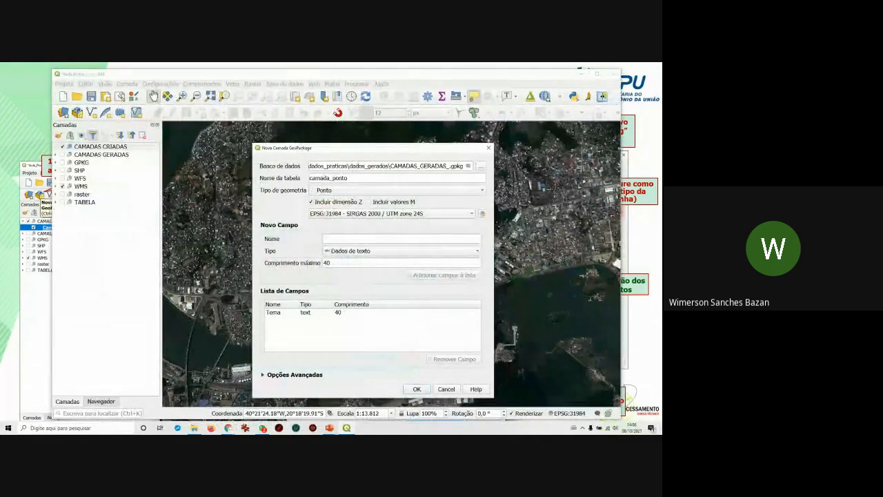
key(alt+Tab)
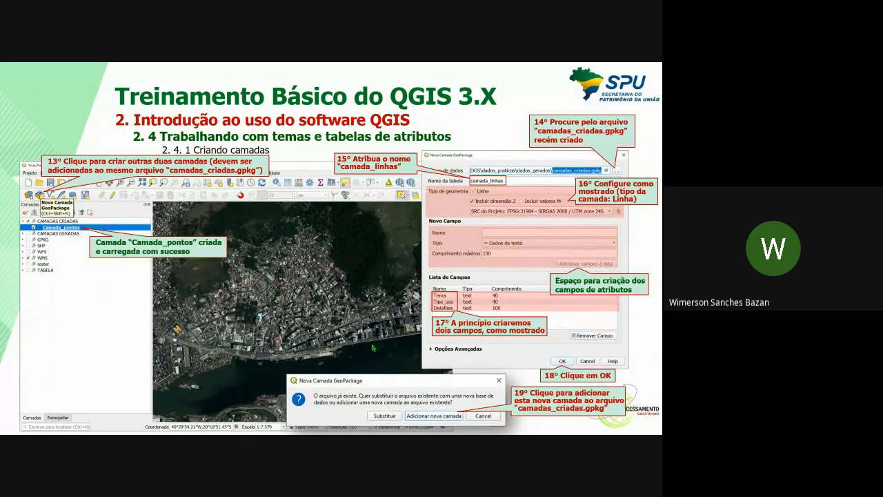
key(alt+Tab)
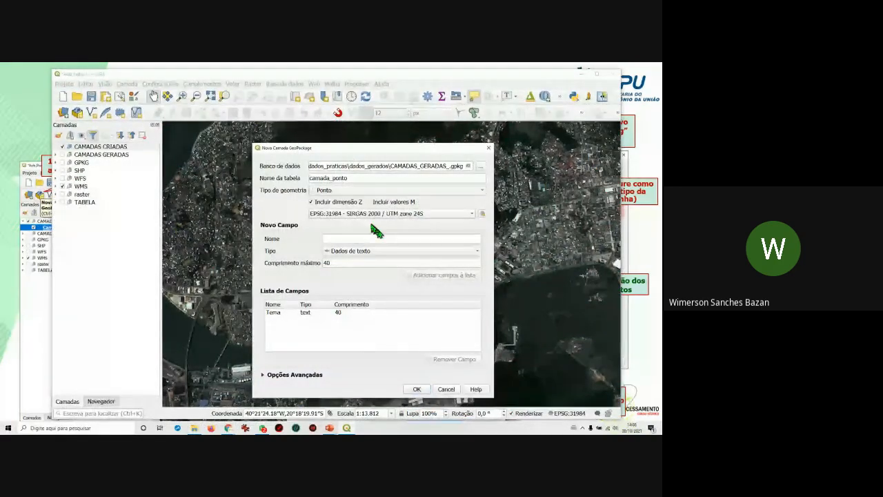
click(353, 237)
Add a Tipo_uso text field of length 40, fixing the mistyped name first.
text(Tipo_uso)
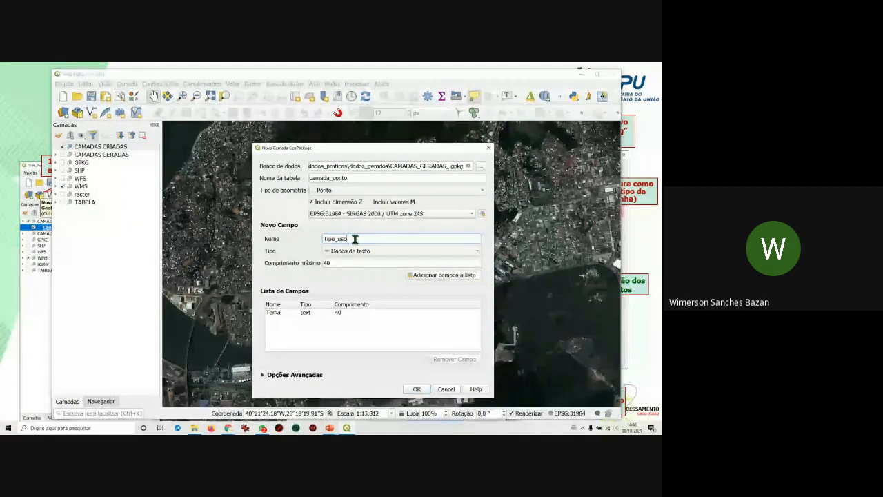
drag(355, 239, 338, 238)
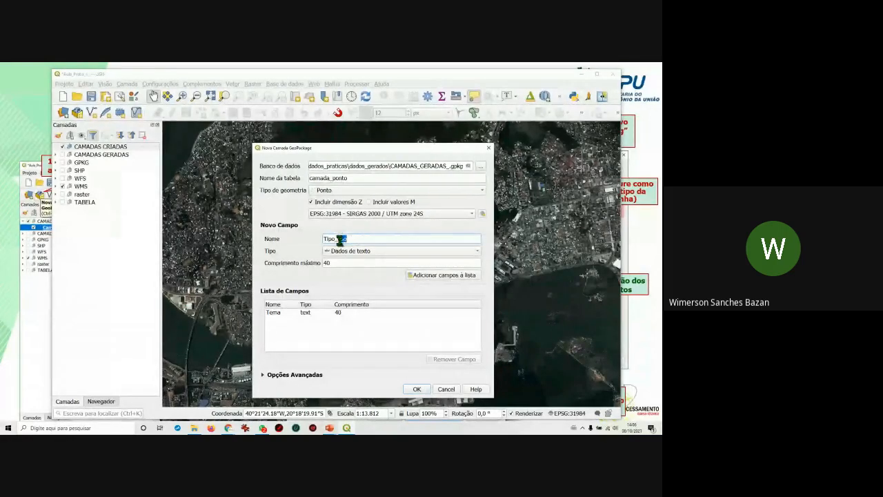
click(347, 239)
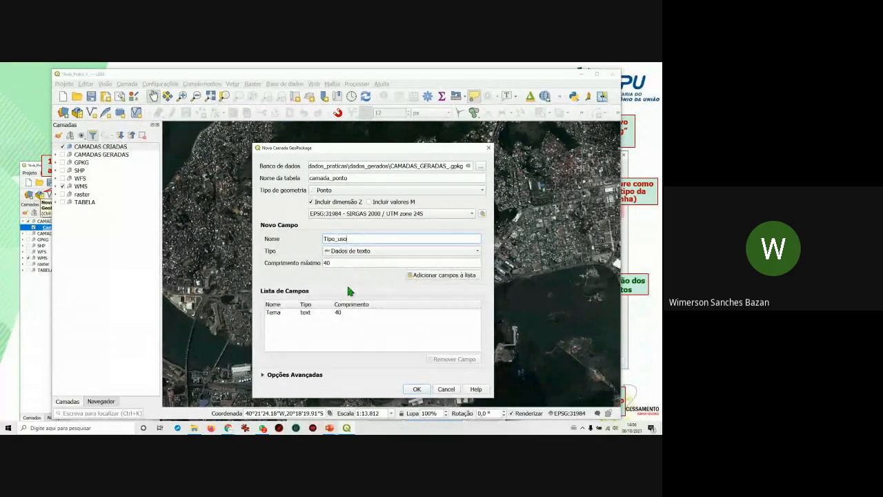
text(ssssssssssssssssss)
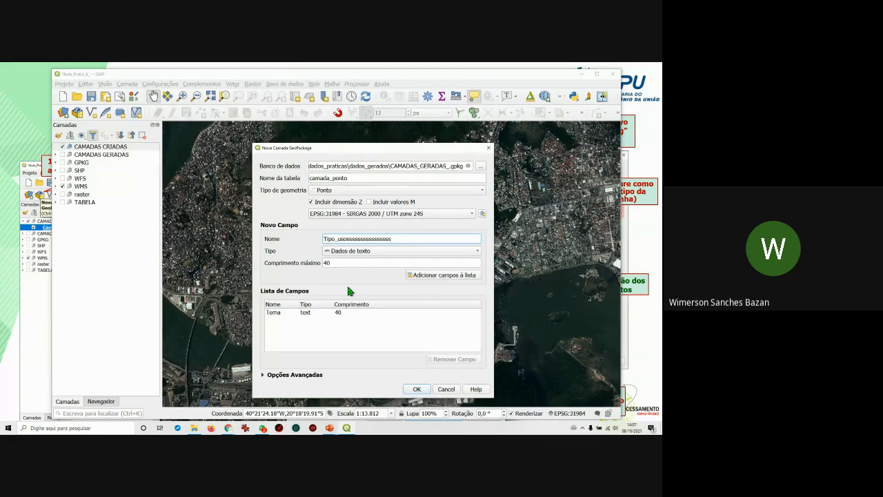
key(BackSpace)
key(BackSpace)
key(BackSpace)
key(BackSpace)
key(BackSpace)
key(BackSpace)
key(BackSpace)
key(BackSpace)
key(BackSpace)
key(BackSpace)
key(BackSpace)
key(BackSpace)
key(BackSpace)
key(BackSpace)
key(BackSpace)
key(BackSpace)
key(BackSpace)
key(BackSpace)
key(BackSpace)
text(uso)
click(433, 277)
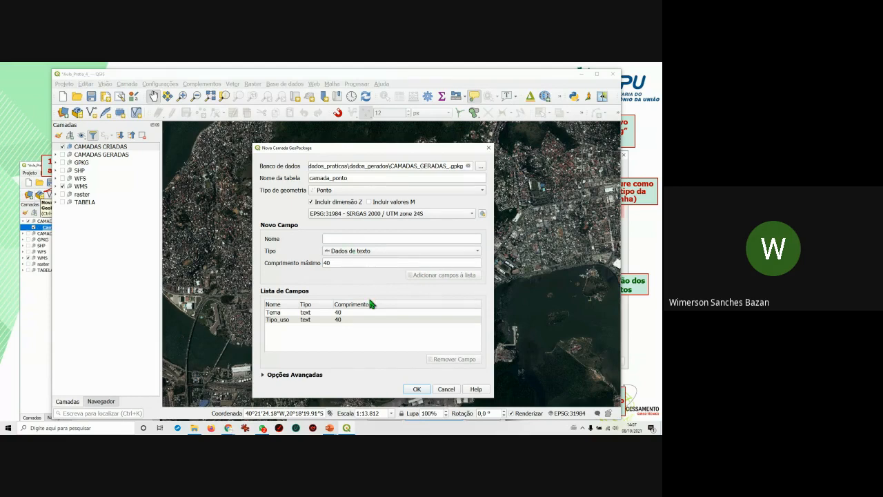
key(alt+Tab)
key(alt+Tab)
key(alt+Tab)
key(alt+Tab)
key(alt+Tab)
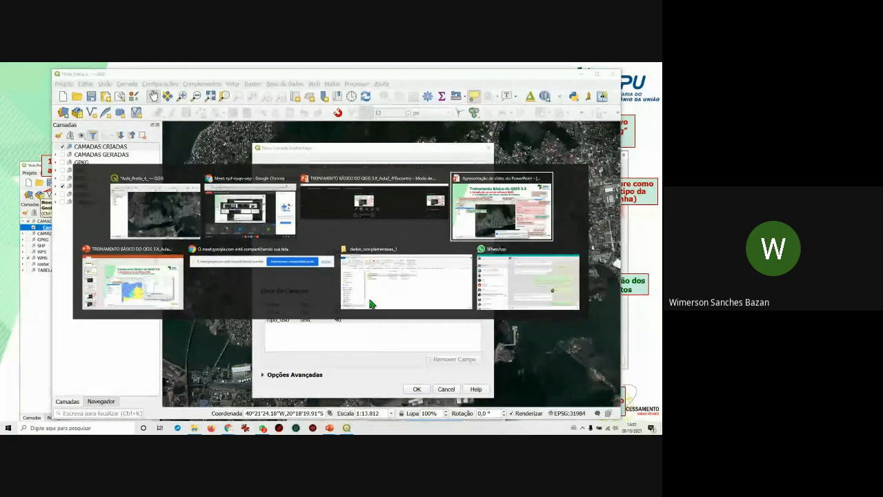
key(alt+Tab)
key(alt+Tab)
key(alt+Tab)
key(alt+Tab)
key(alt+Tab)
key(alt+Tab)
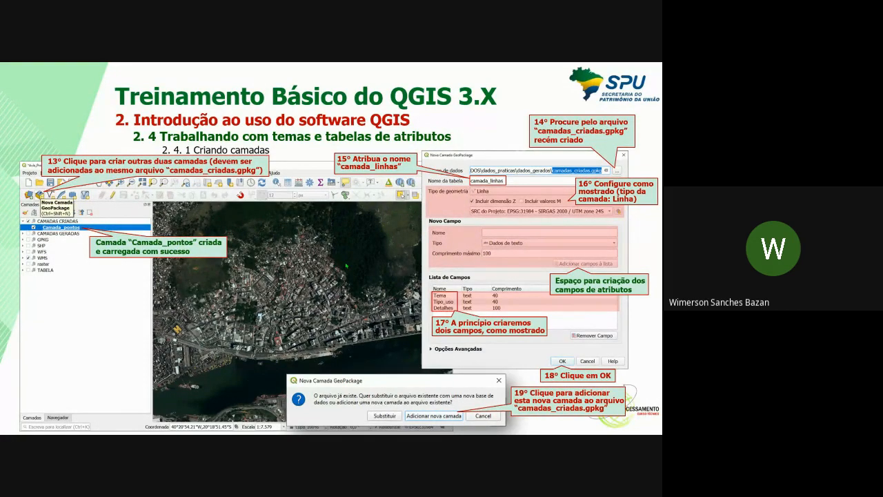
key(alt+Tab)
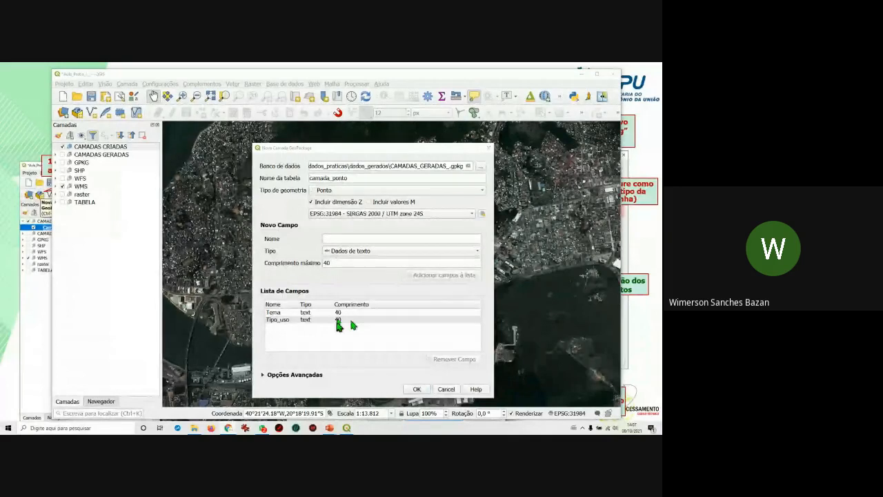
Add a Datelhes text field with maximum length 100 and create the camada_ponto layer.
click(346, 239)
text(Datelhes)
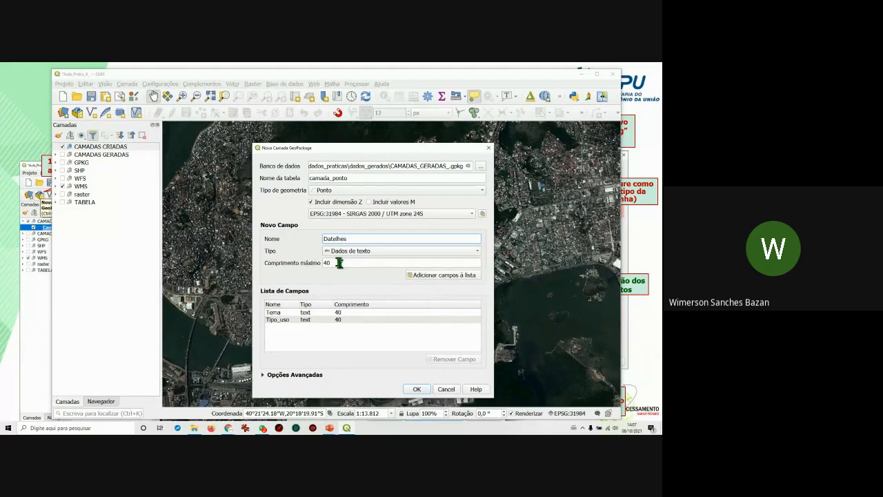
drag(341, 263, 311, 267)
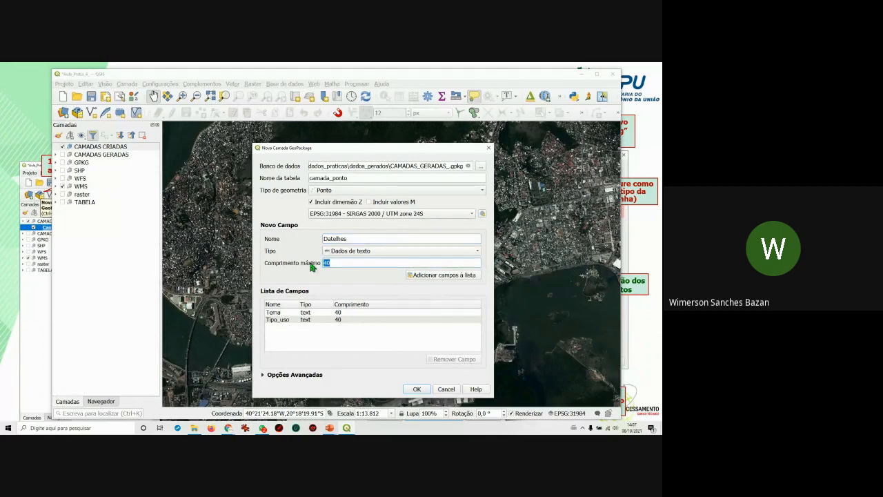
text(100)
click(420, 276)
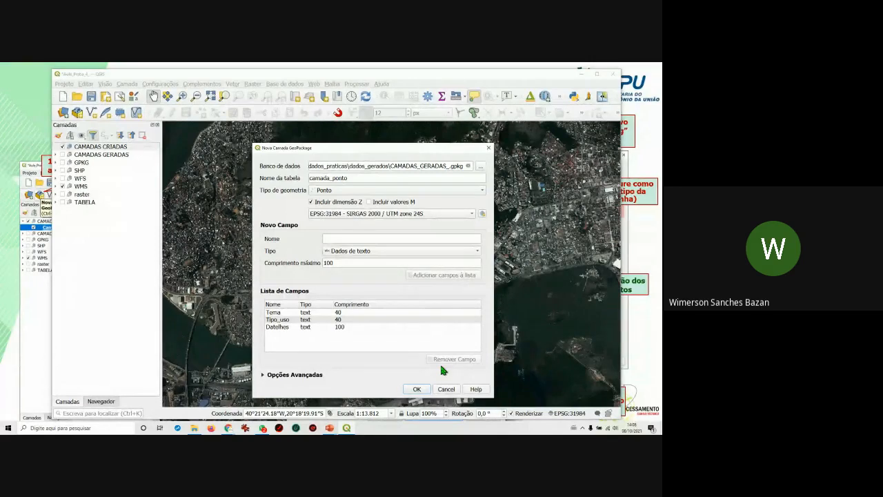
click(418, 391)
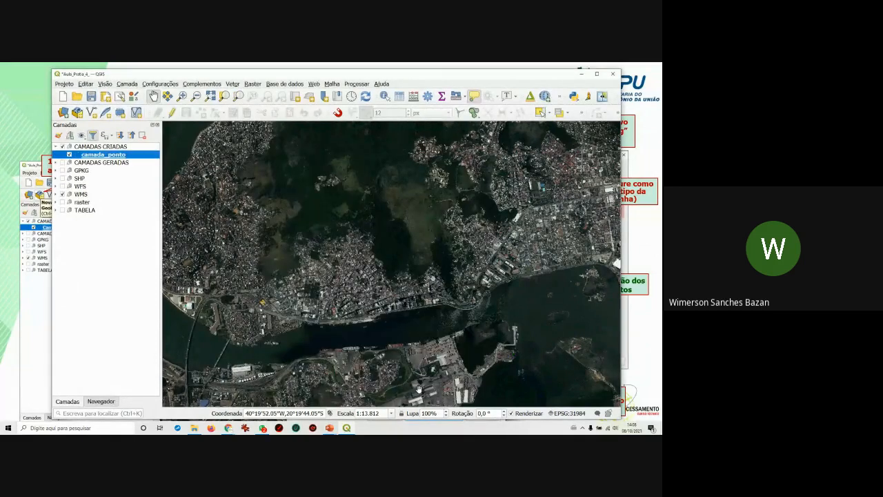
Select the CAMADAS GERADAS group, the new camada_ponto layer and the CAMADAS CRIADAS group.
click(111, 162)
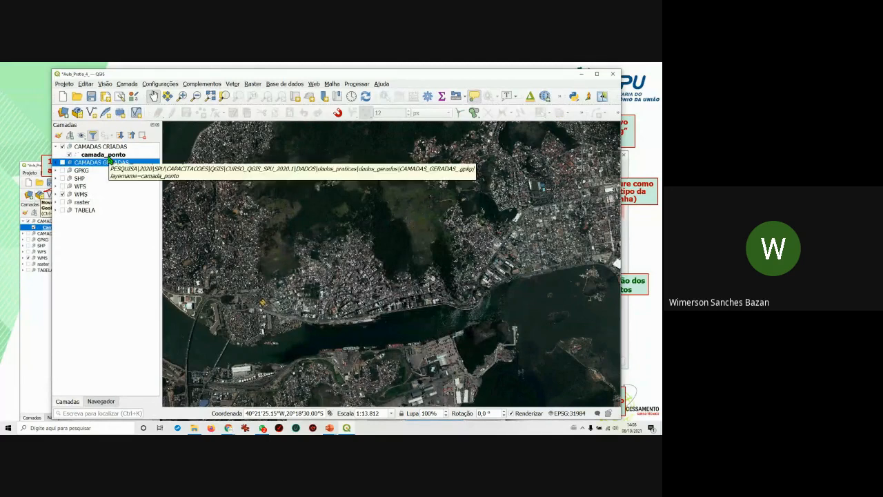
click(107, 156)
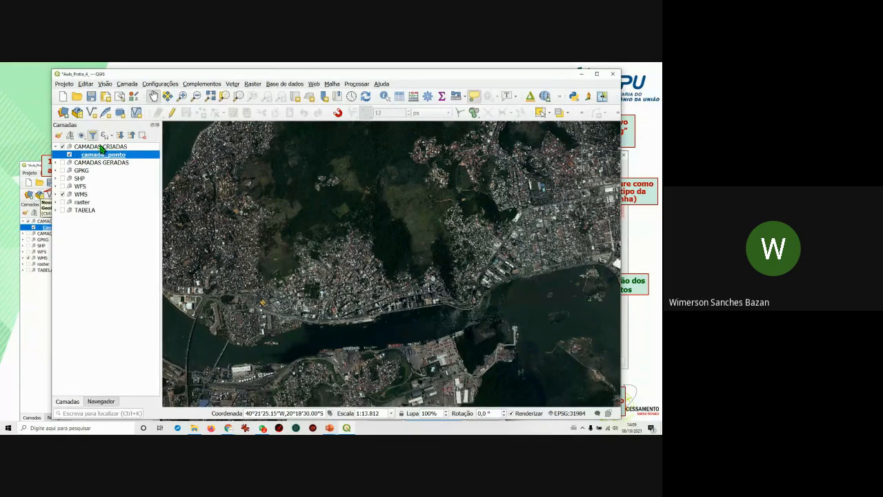
click(103, 148)
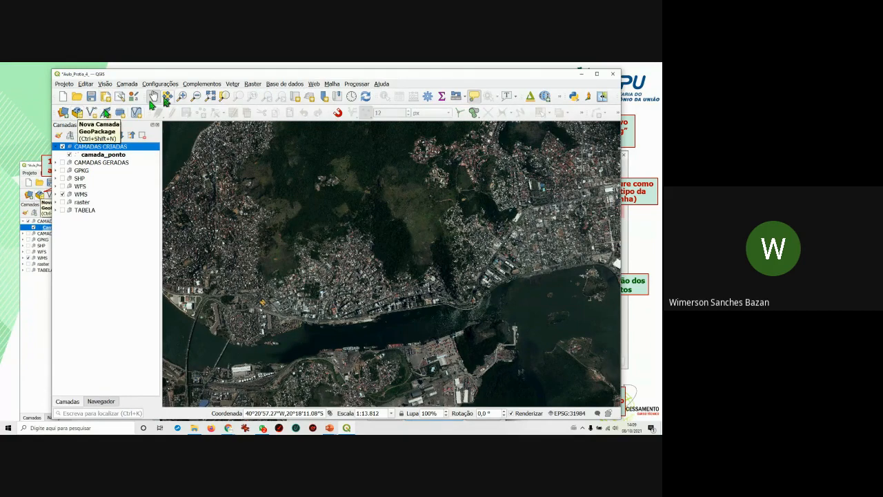
Start a new GeoPackage layer with the existing camadas_criadas.gpkg as its database.
click(127, 84)
mouse_move(145, 104)
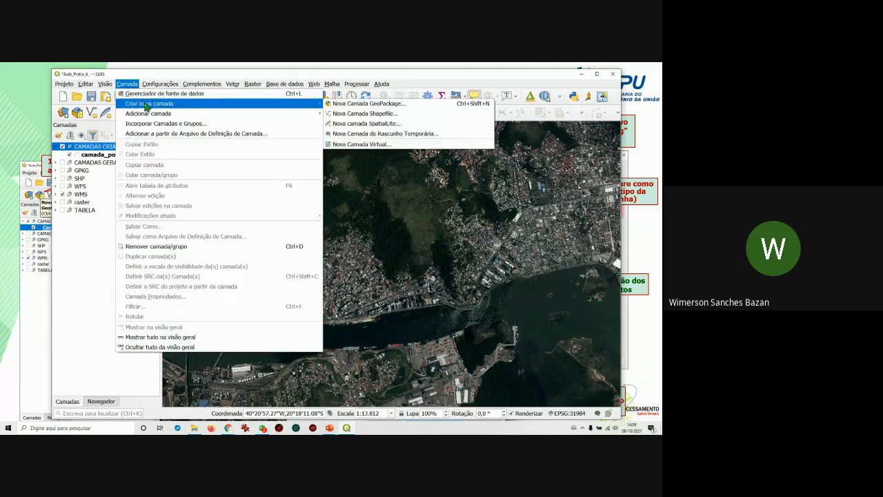
click(347, 105)
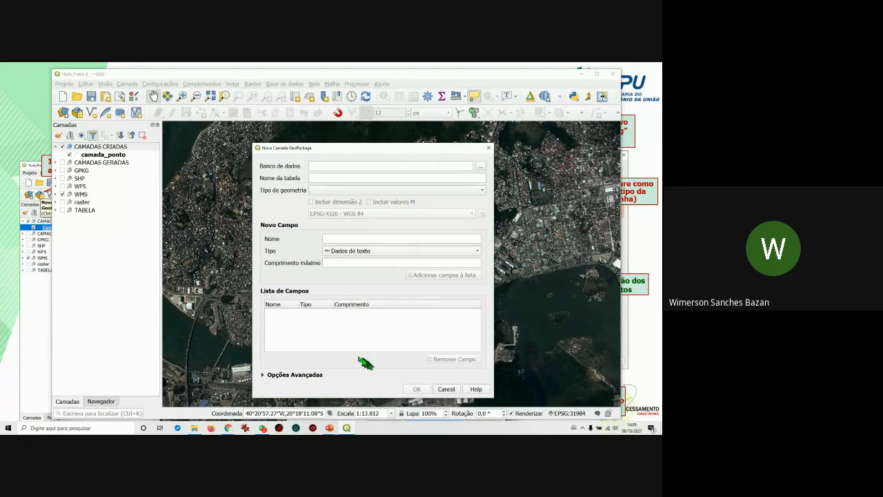
click(481, 167)
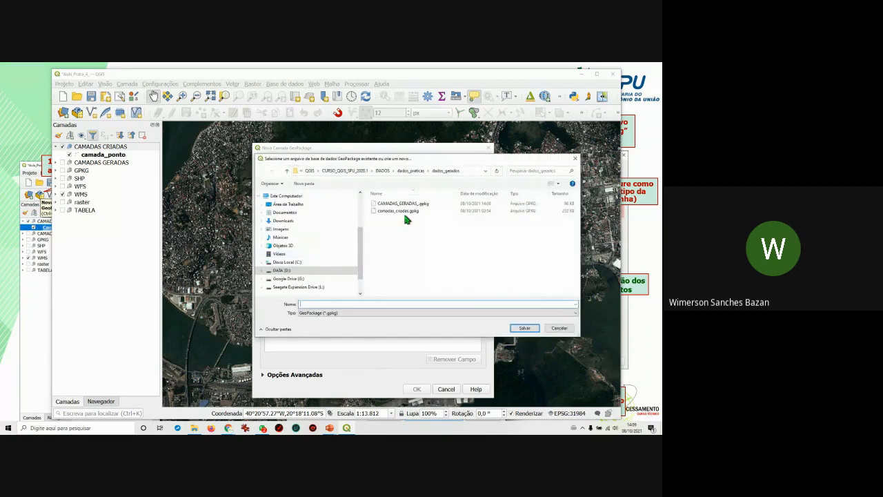
click(400, 211)
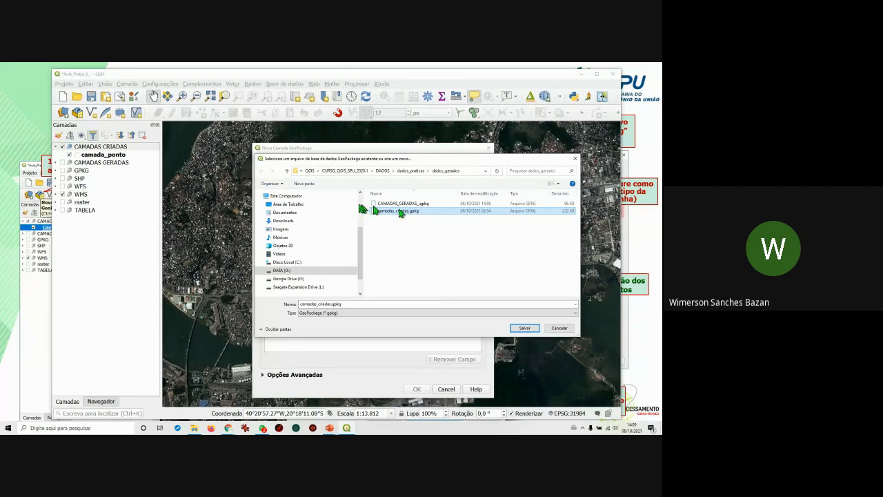
click(526, 328)
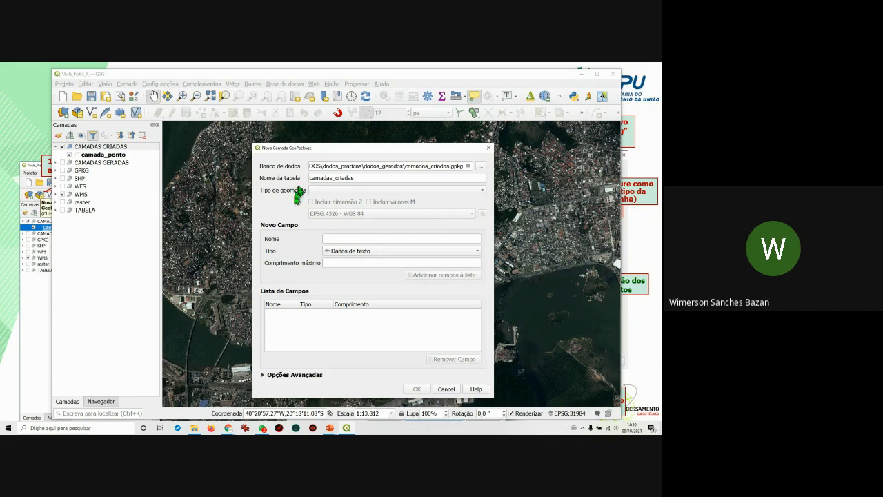
Name the table camada_linha as a Linha geometry with Z dimension in EPSG:31984.
click(349, 178)
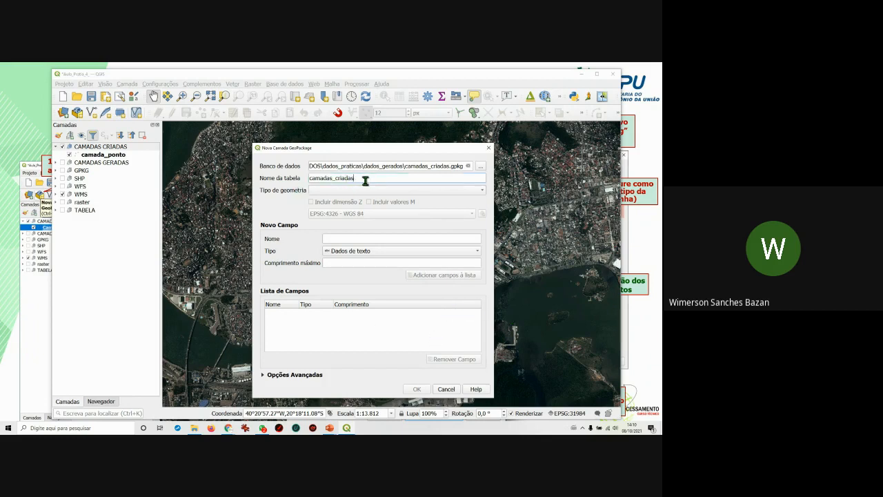
drag(351, 179, 291, 174)
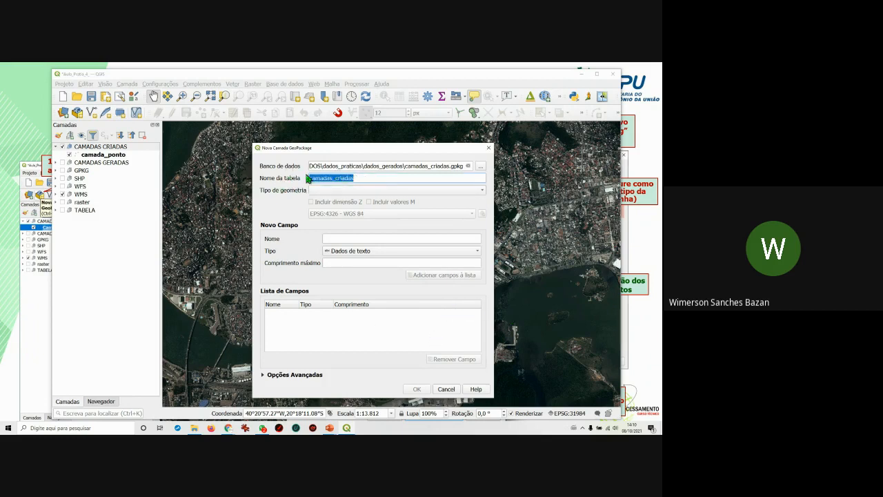
text(cam)
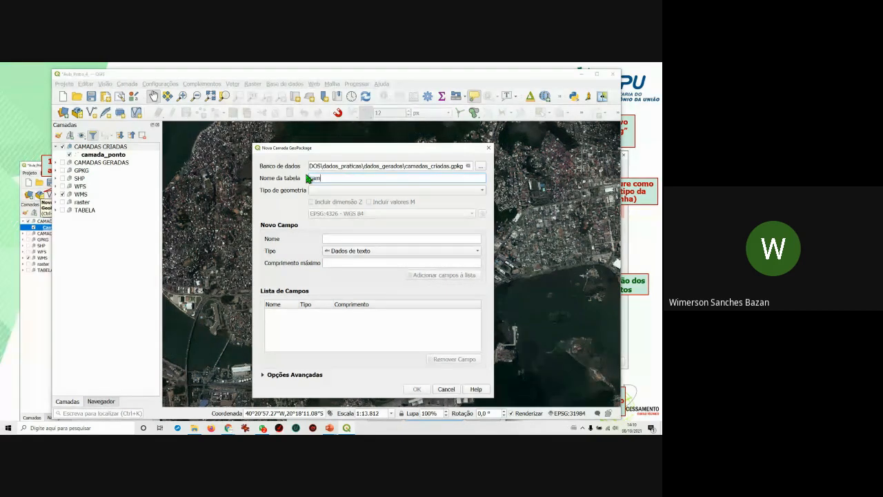
text(ada_linha)
click(388, 191)
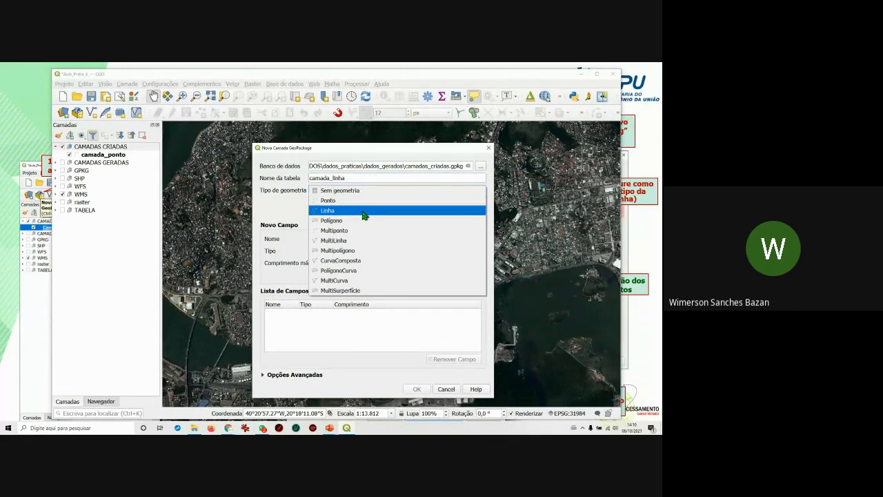
click(365, 216)
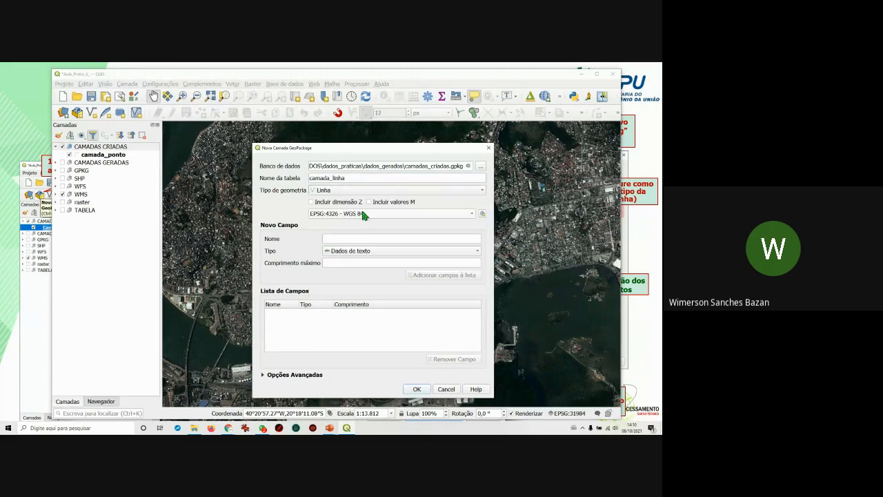
click(311, 202)
click(472, 214)
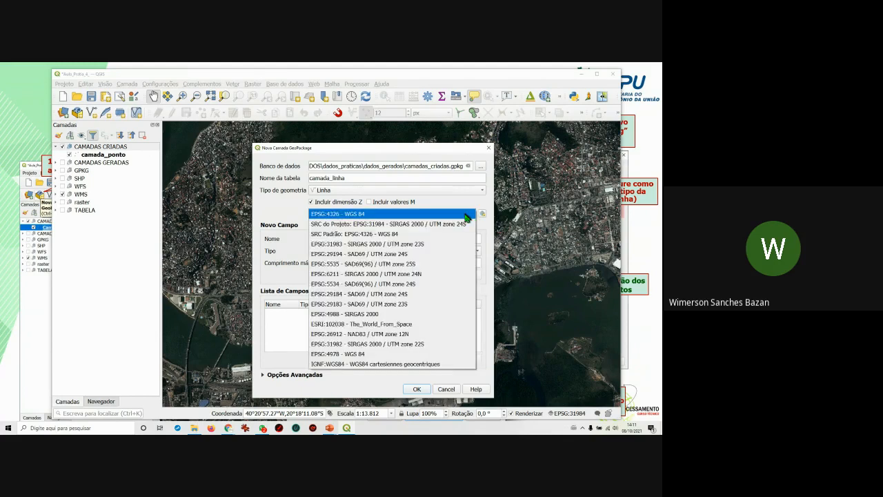
click(461, 214)
click(457, 217)
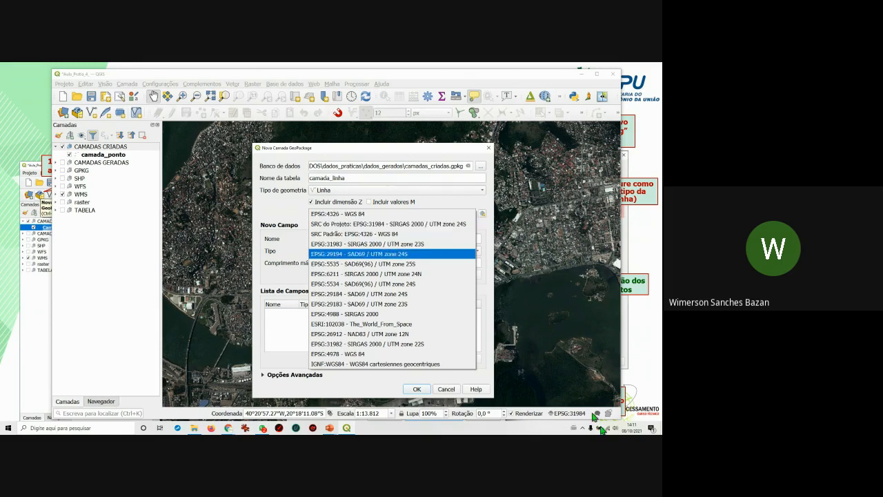
click(398, 225)
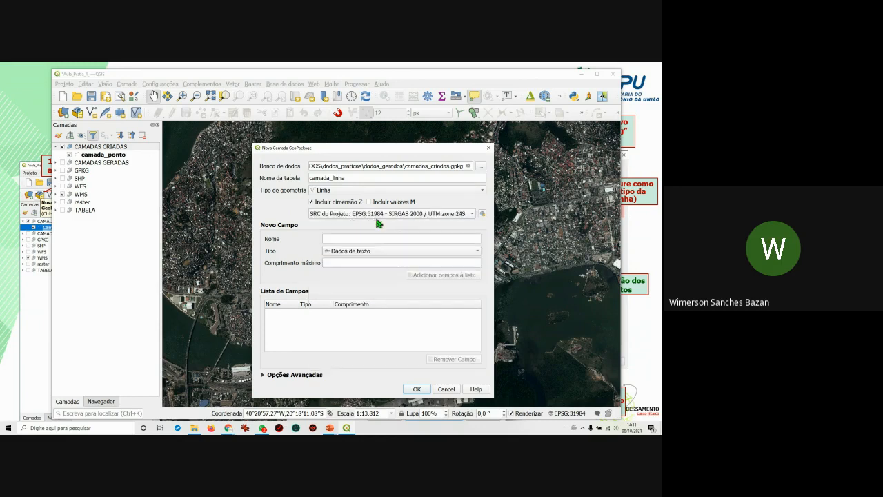
Add Tema and Tipo_uso as 40-character text fields.
click(353, 239)
text(Tema)
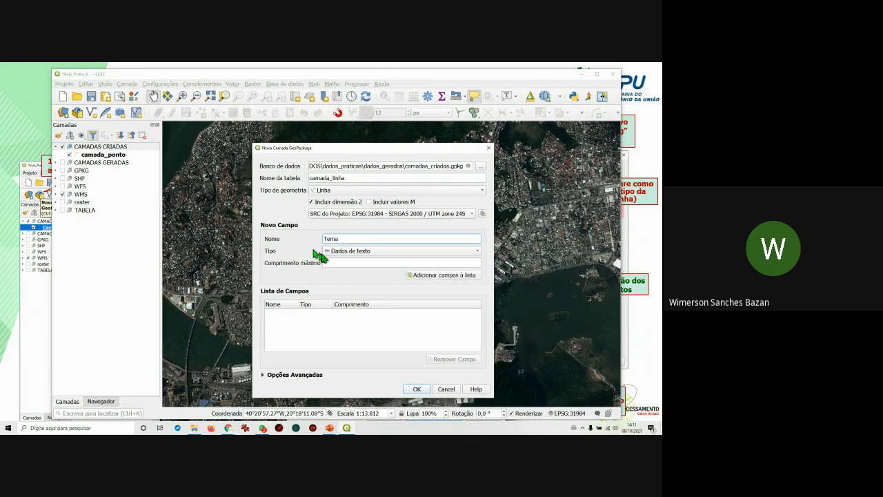
click(346, 260)
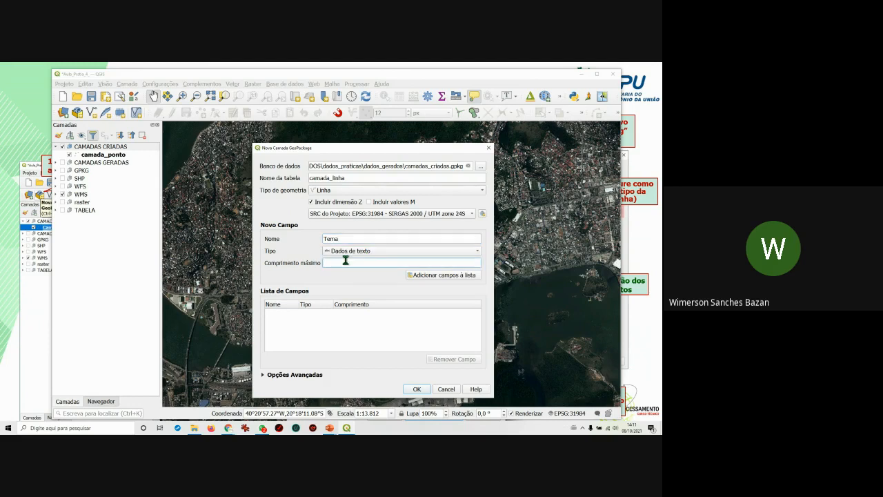
text(40)
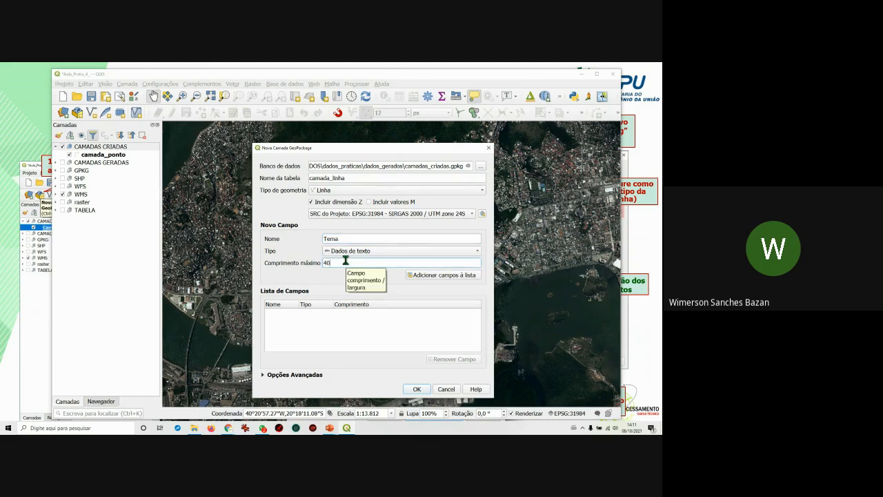
click(436, 276)
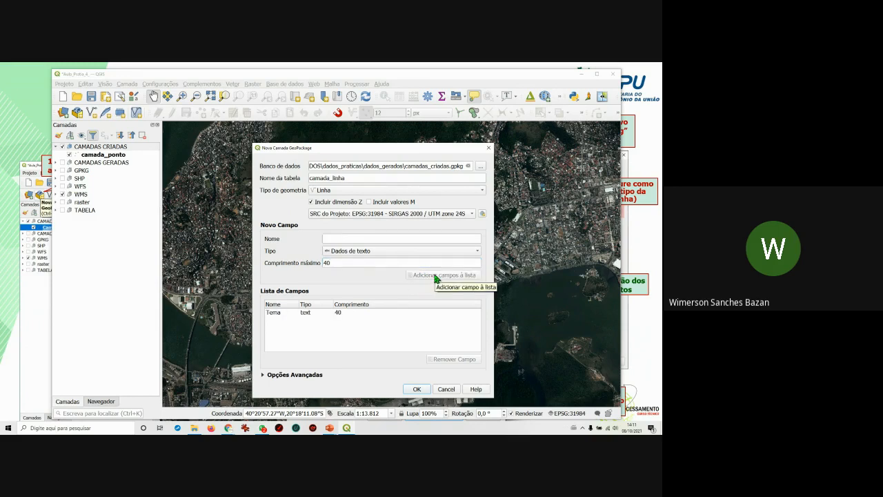
click(349, 240)
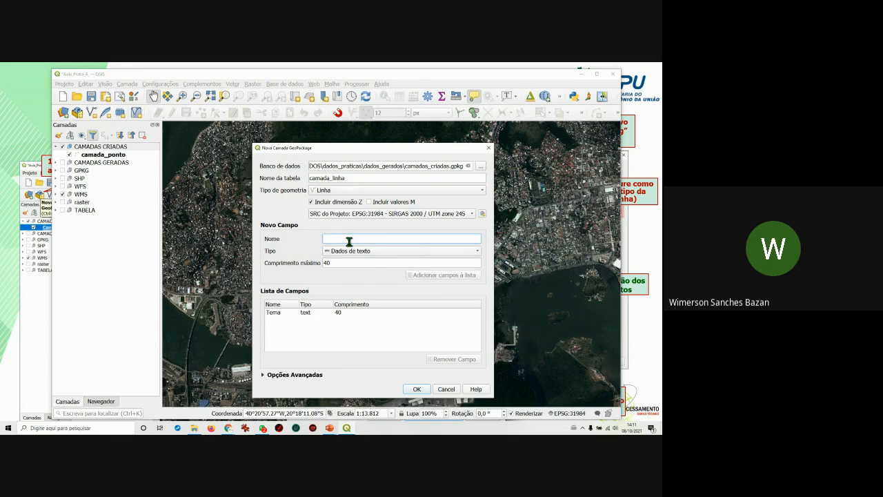
text(Tipo_uso)
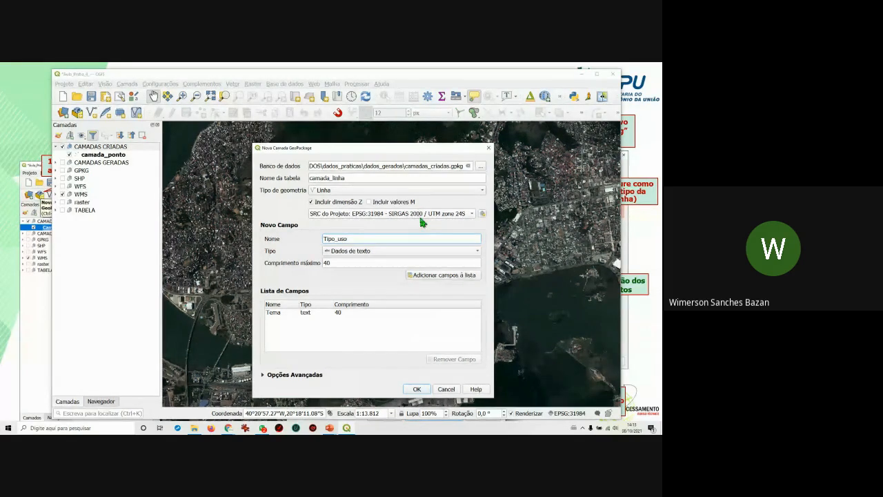
mouse_move(419, 219)
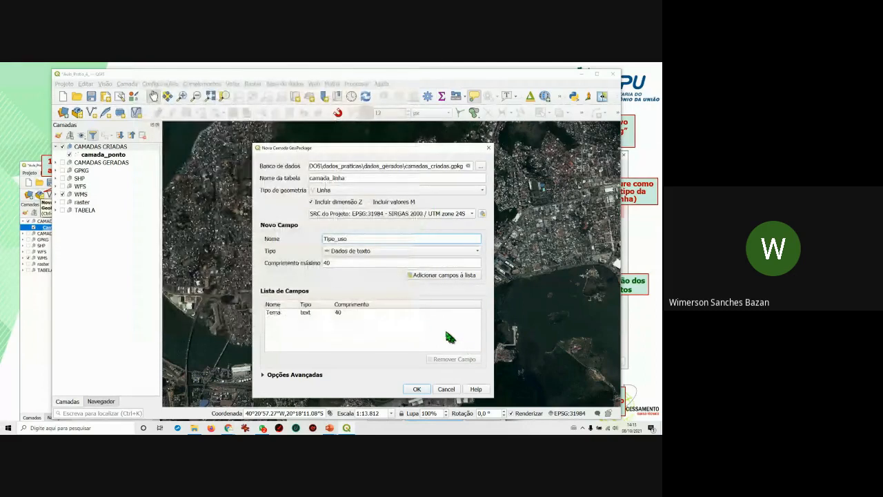
click(439, 275)
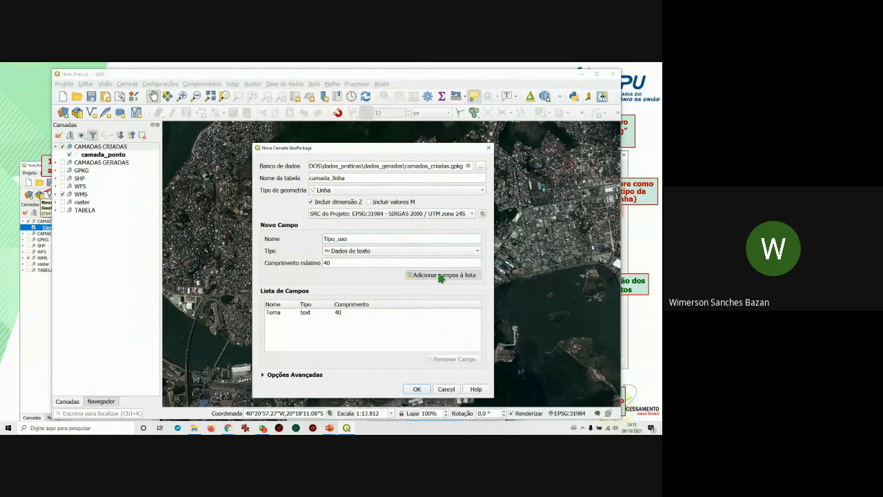
Add Detalhes as a 100-character text field.
click(352, 239)
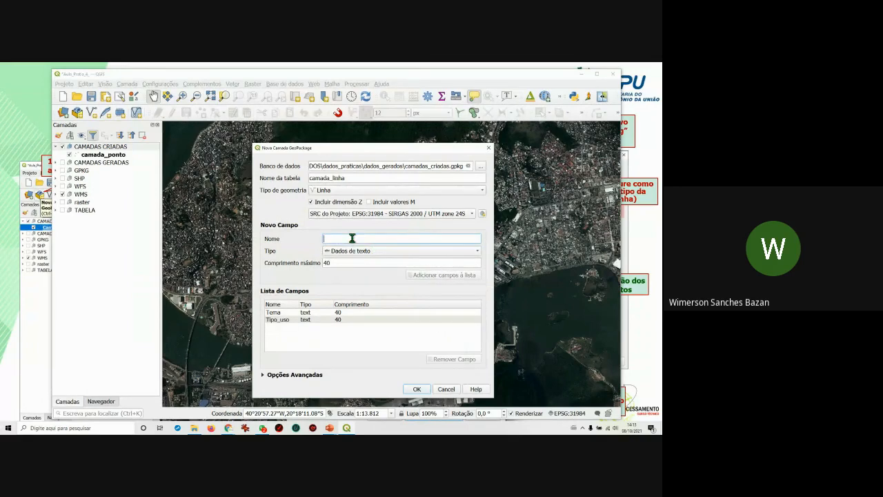
text(Detalhes)
click(340, 263)
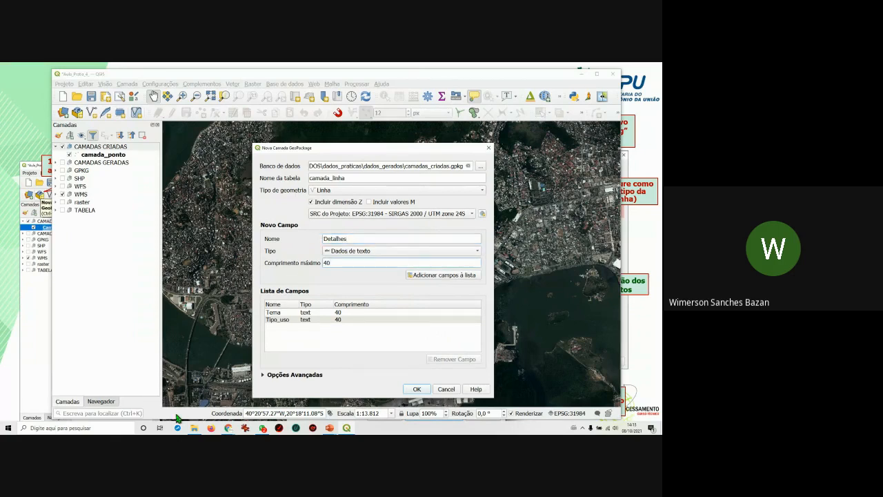
drag(337, 264, 321, 263)
key(BackSpace)
text(100)
click(449, 275)
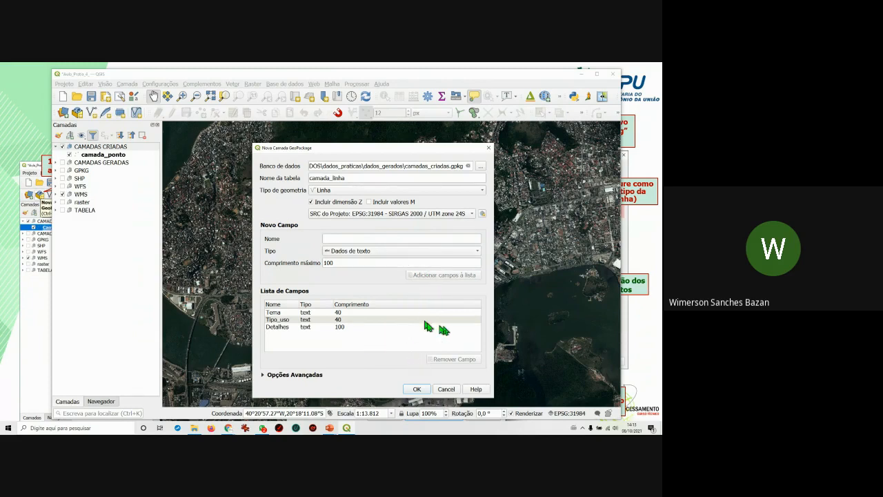
Create camada_linha, adding it to the existing GeoPackage instead of overwriting the file.
click(417, 389)
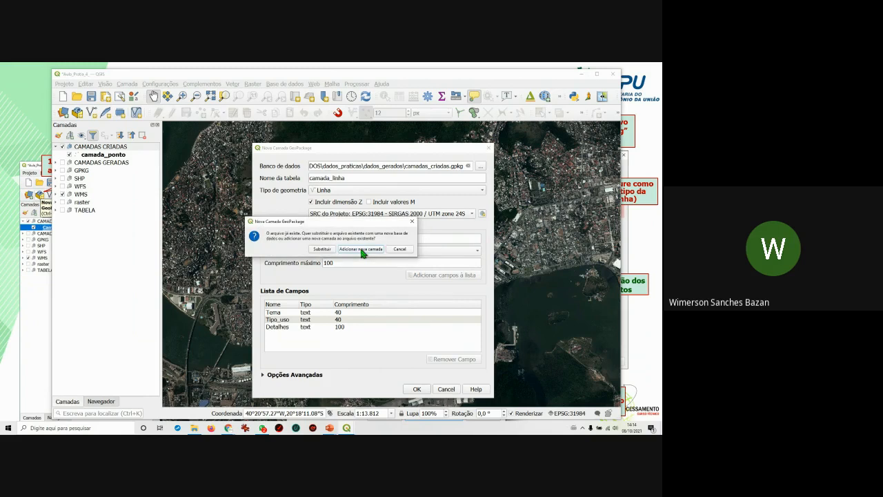
drag(362, 222, 422, 267)
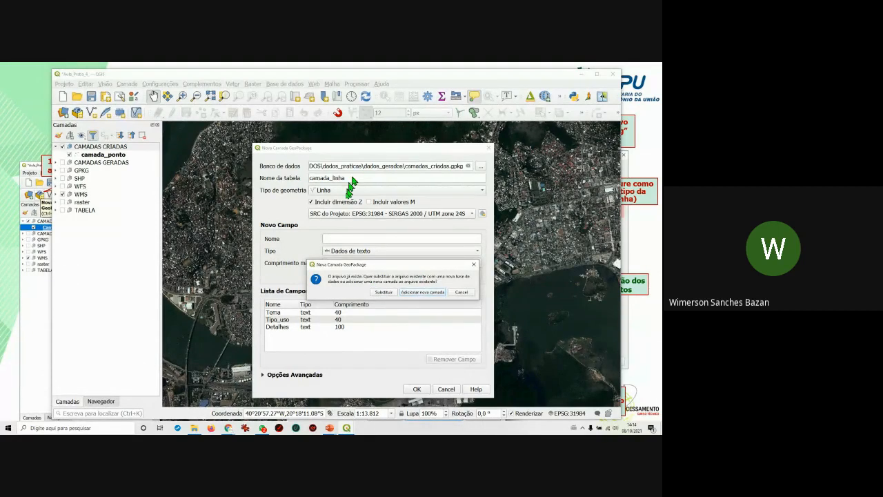
click(430, 295)
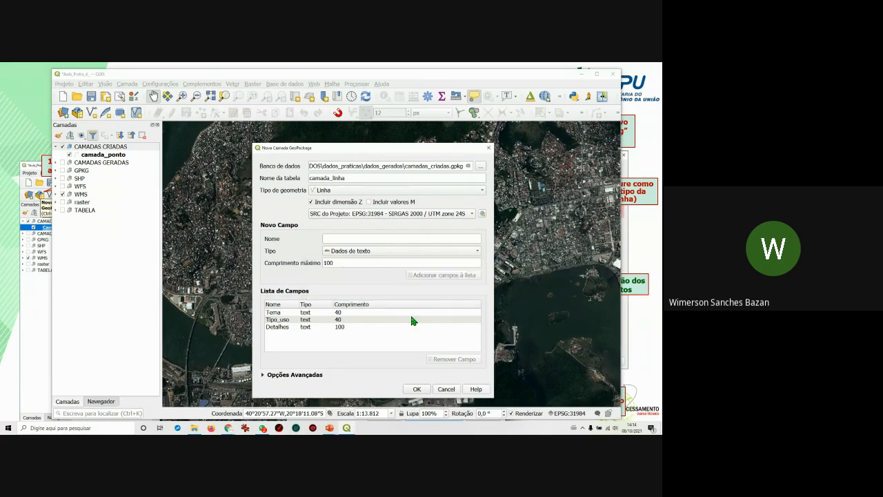
click(414, 390)
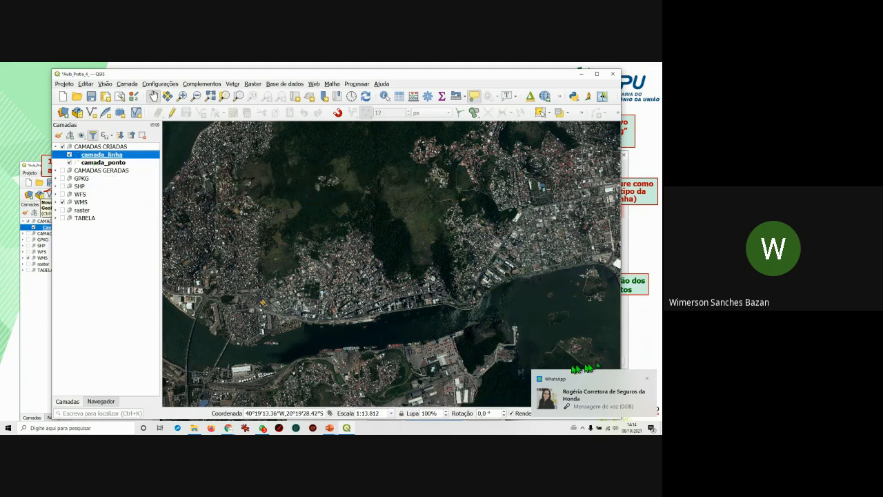
Dismiss the chat notification and switch the side panel to Navegador.
click(649, 381)
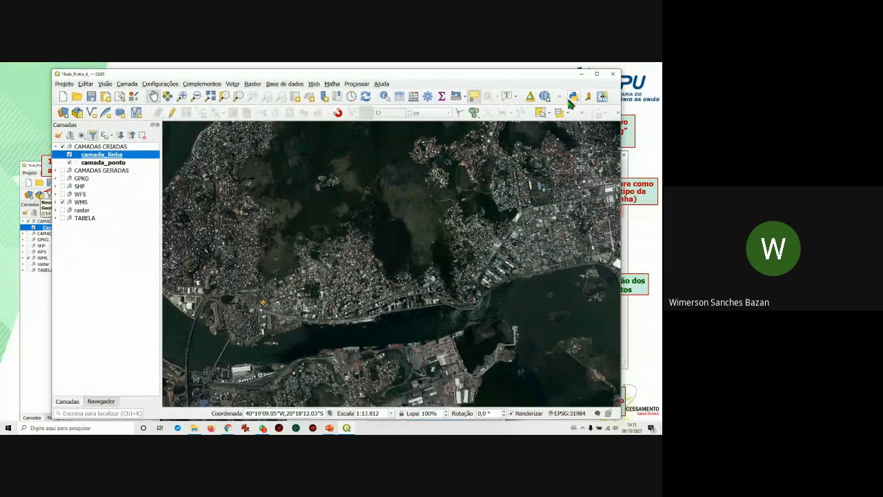
right_click(610, 113)
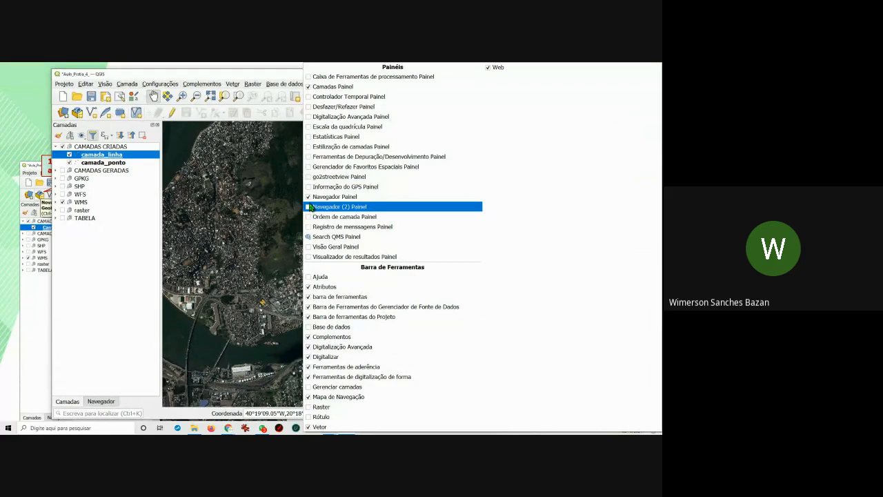
click(253, 84)
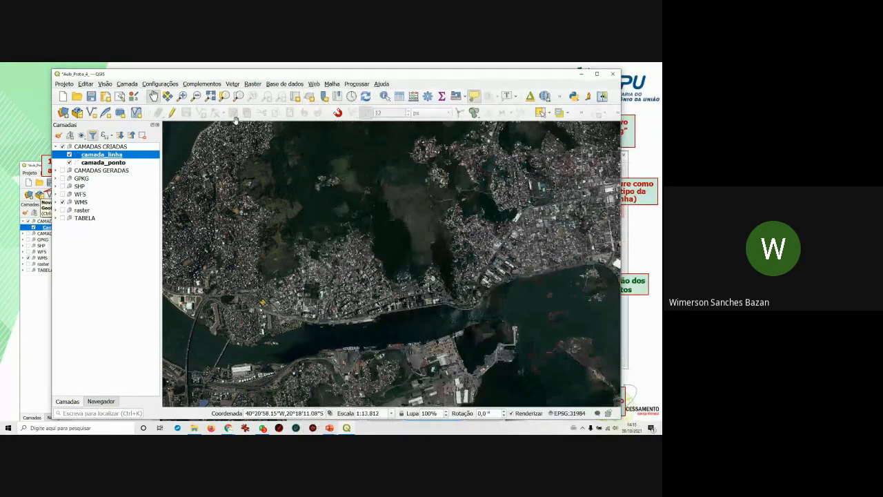
click(101, 401)
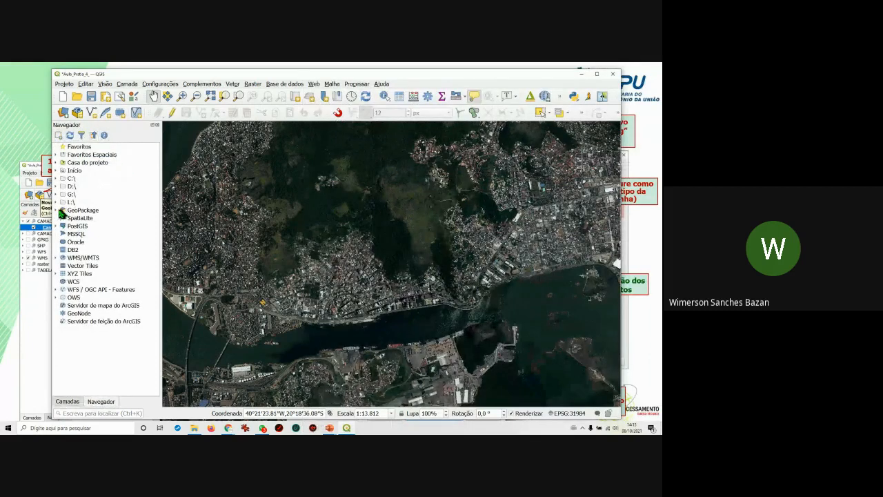
Expand GeoPackage in Navegador and start a Nova conexão to pick a .gpkg file.
click(58, 211)
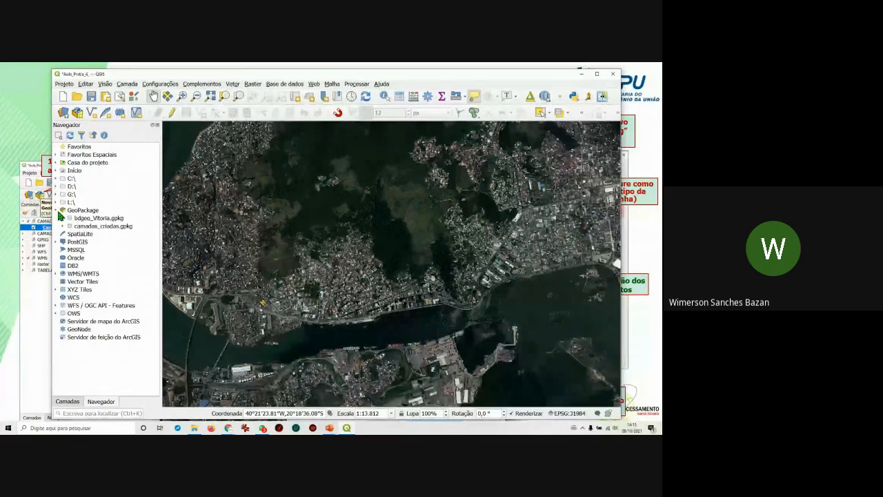
click(83, 211)
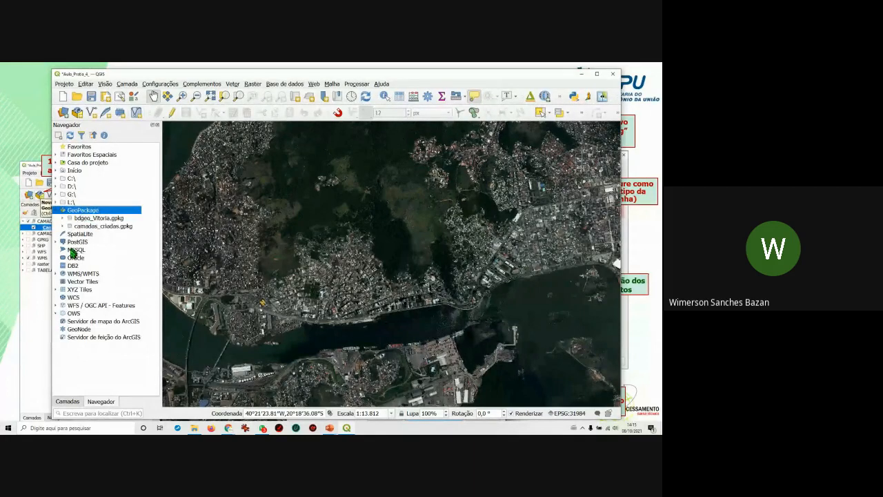
right_click(87, 215)
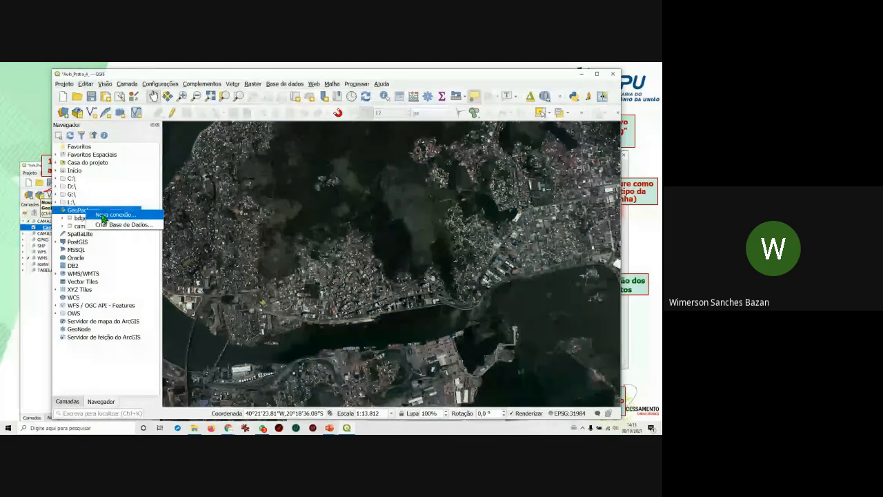
click(102, 216)
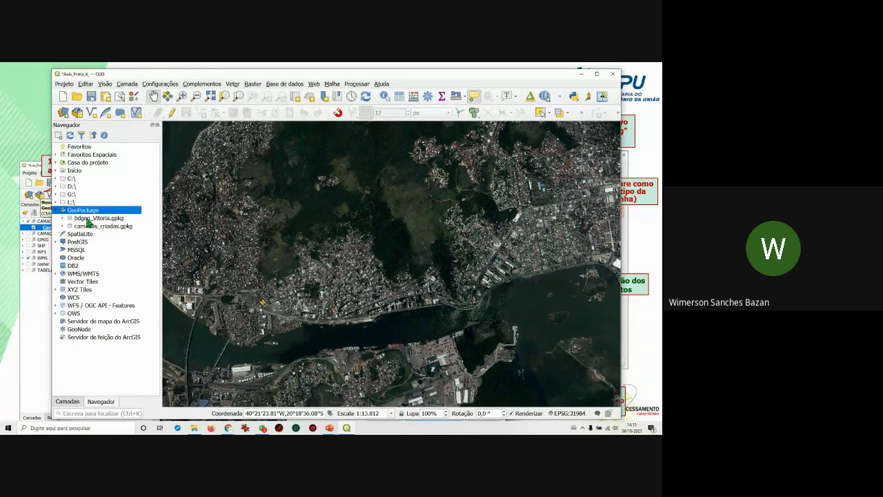
right_click(89, 211)
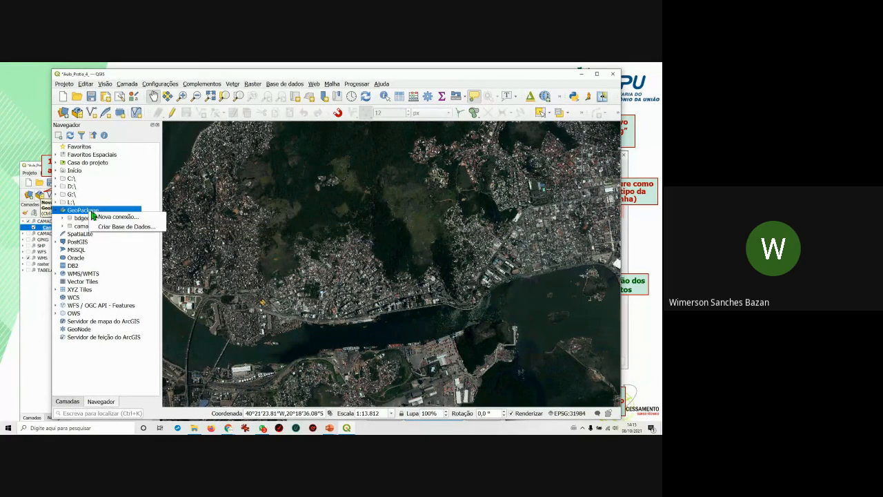
click(118, 218)
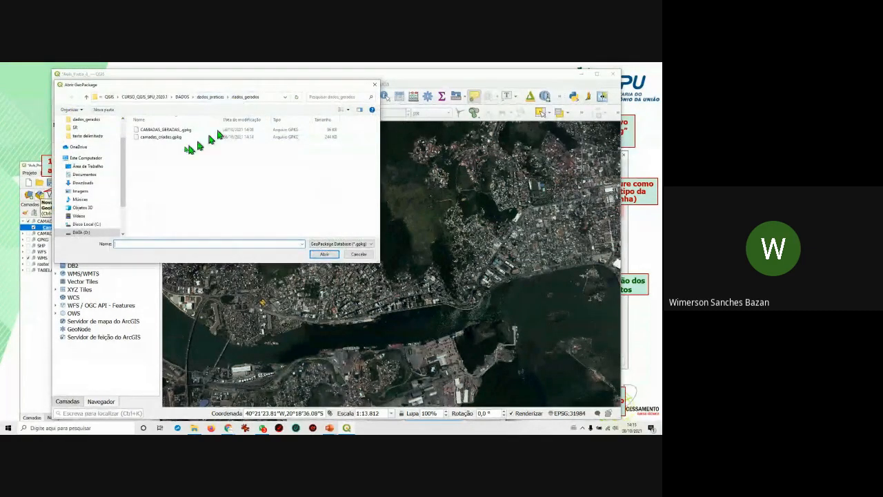
Open CAMADAS_GERADAS_.gpkg as a GeoPackage connection.
click(169, 131)
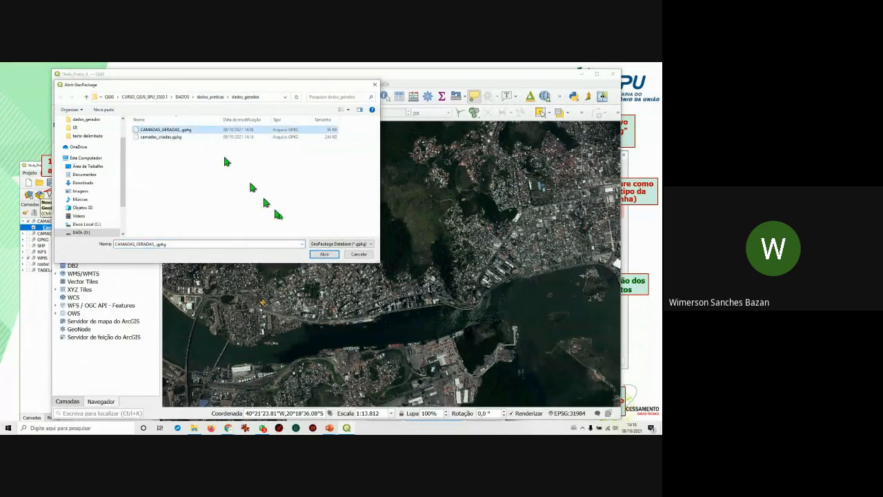
click(321, 255)
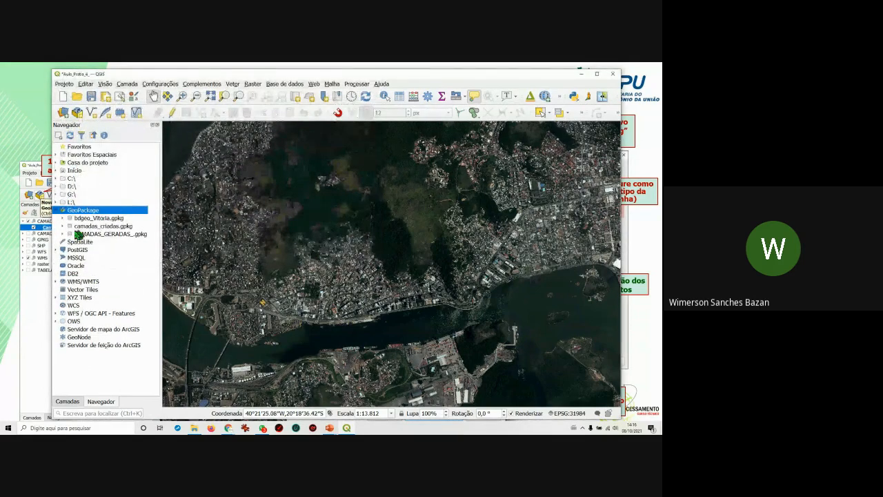
Browse CAMADAS_GERADAS_.gpkg and its camada_ponto layer in the Navegador tree.
click(62, 234)
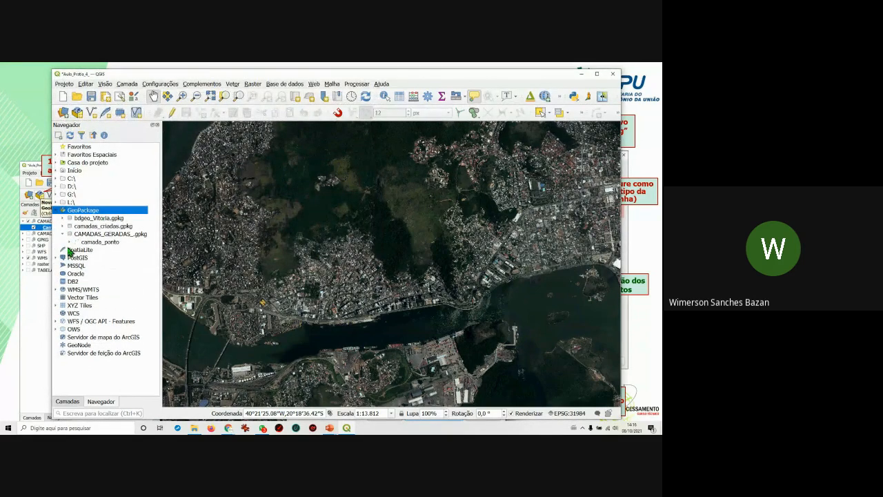
click(69, 242)
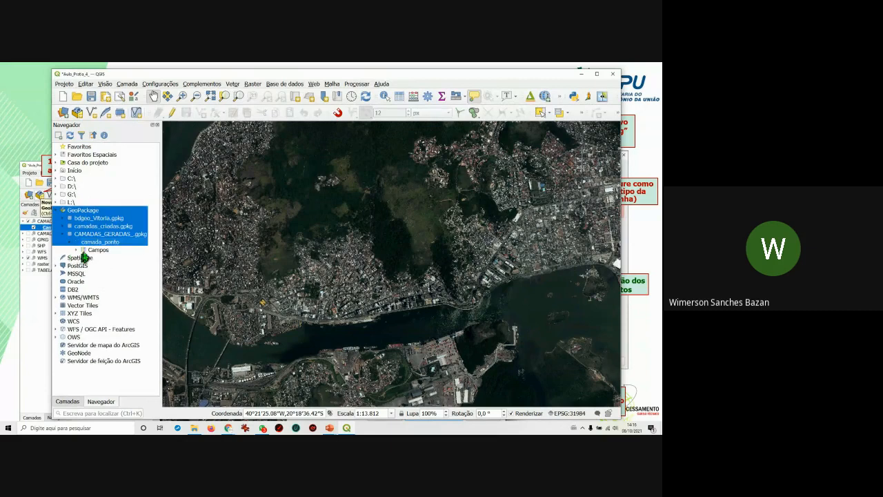
click(63, 234)
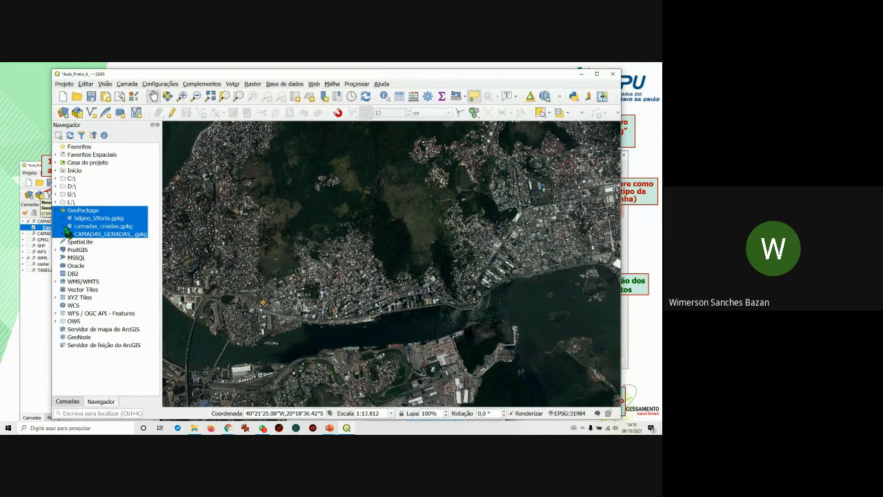
double_click(72, 210)
right_click(71, 214)
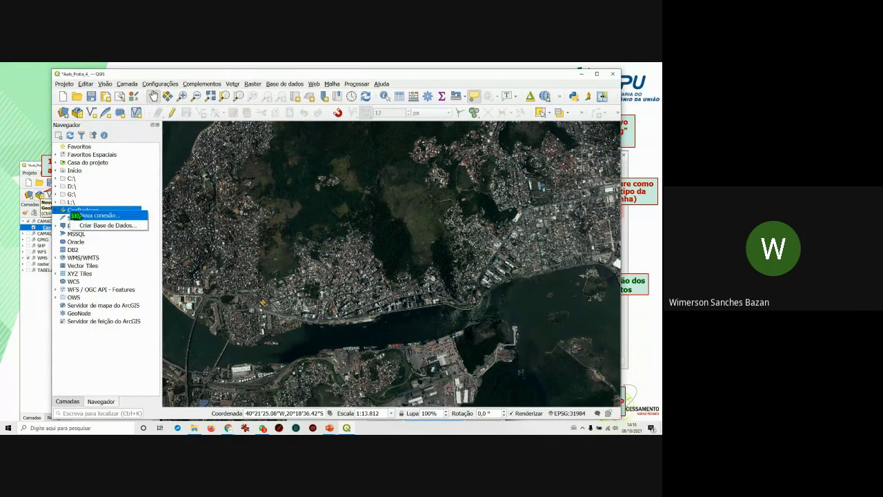
click(68, 137)
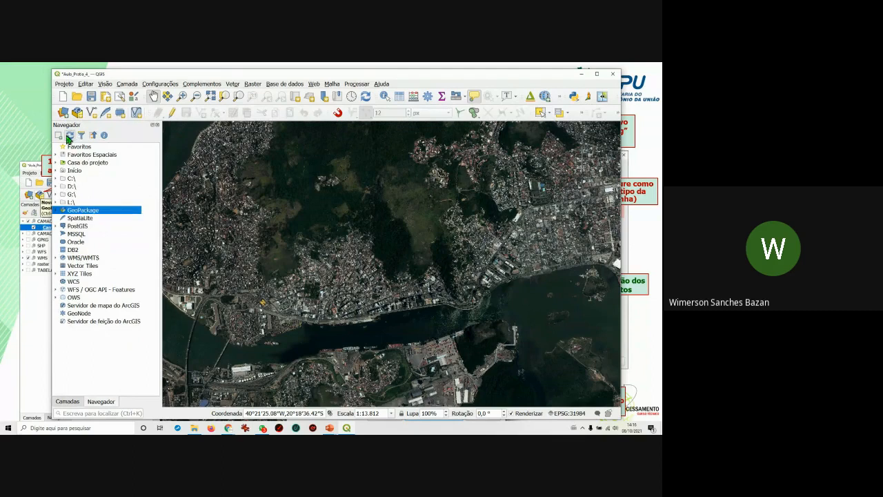
click(56, 211)
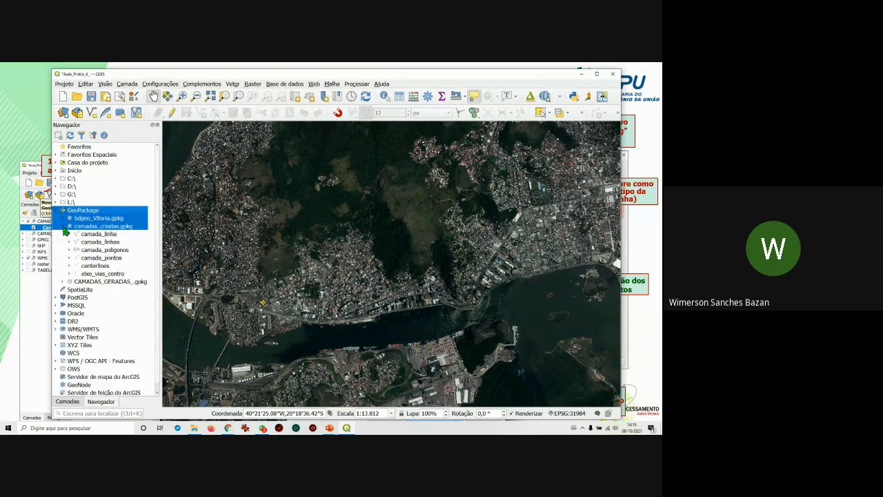
click(63, 227)
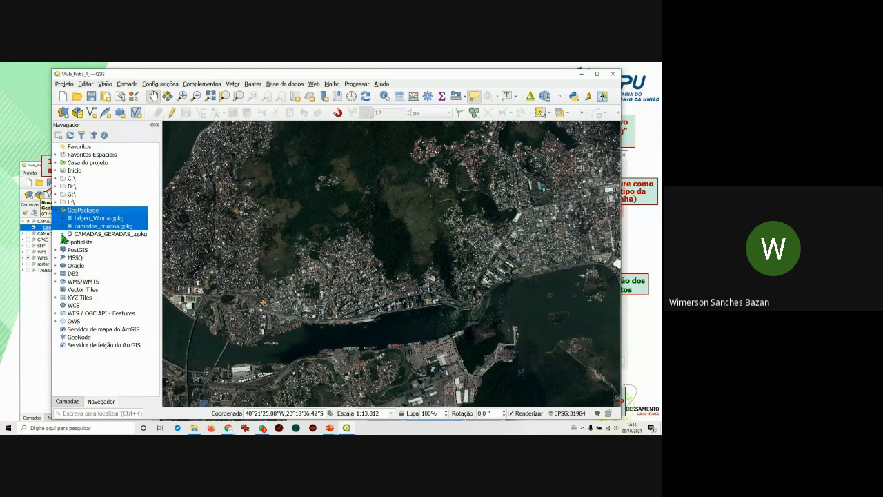
click(63, 235)
click(69, 242)
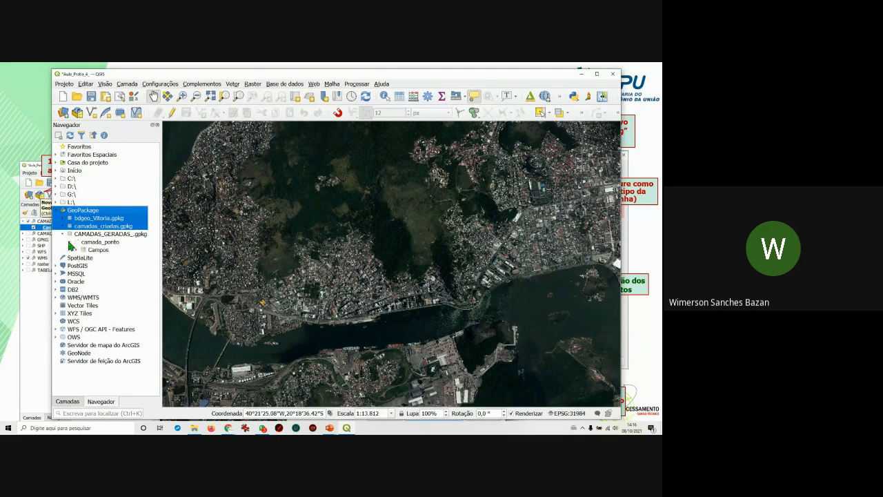
click(70, 243)
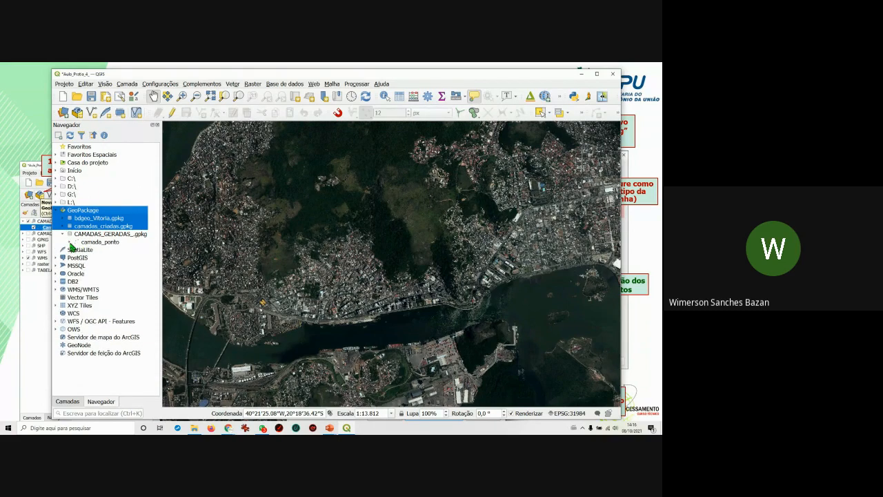
click(105, 234)
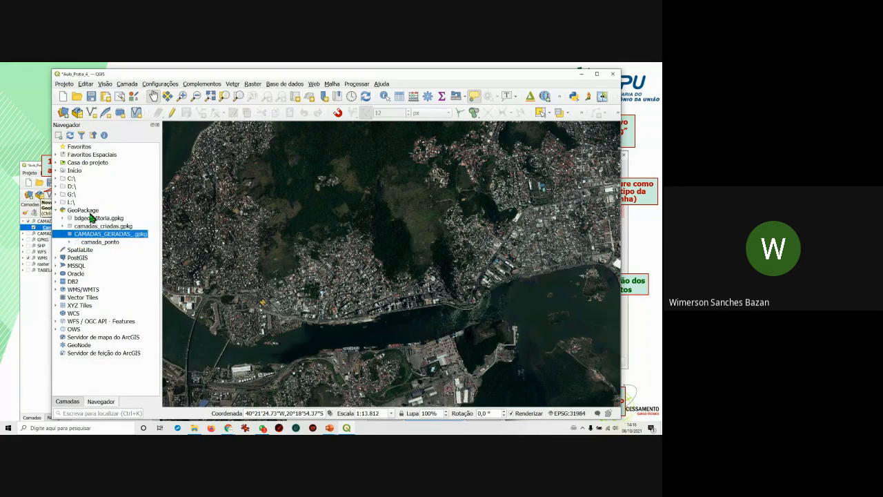
Remove the CAMADAS_GERADAS_.gpkg connection with Remover Conexão.
right_click(89, 210)
right_click(91, 234)
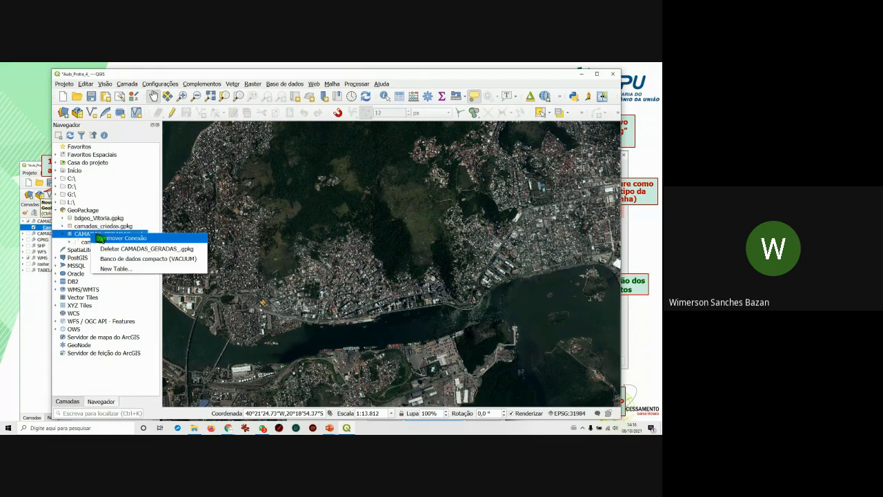
click(122, 238)
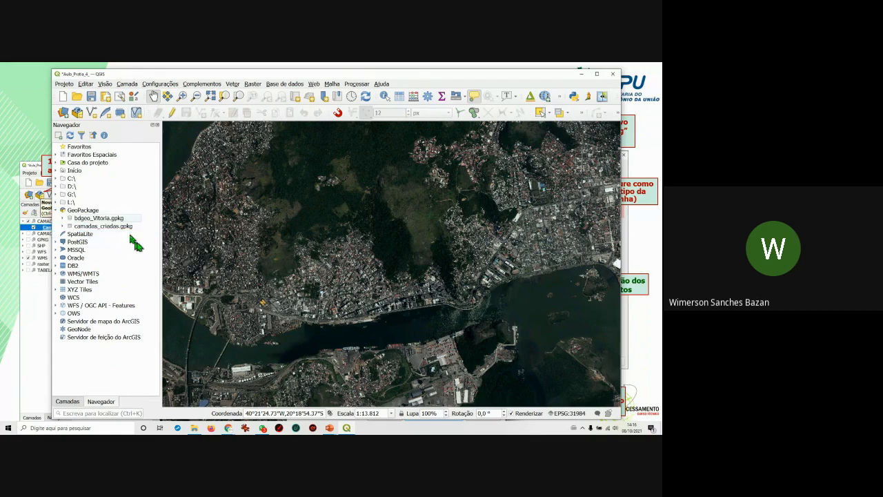
click(90, 211)
right_click(91, 211)
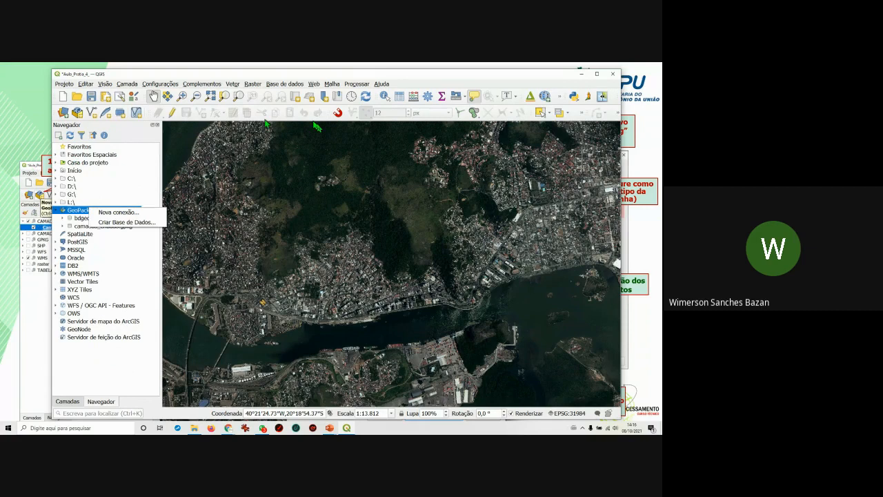
key(Escape)
Check camada_linha in the Camadas list, then return to Navegador.
click(67, 401)
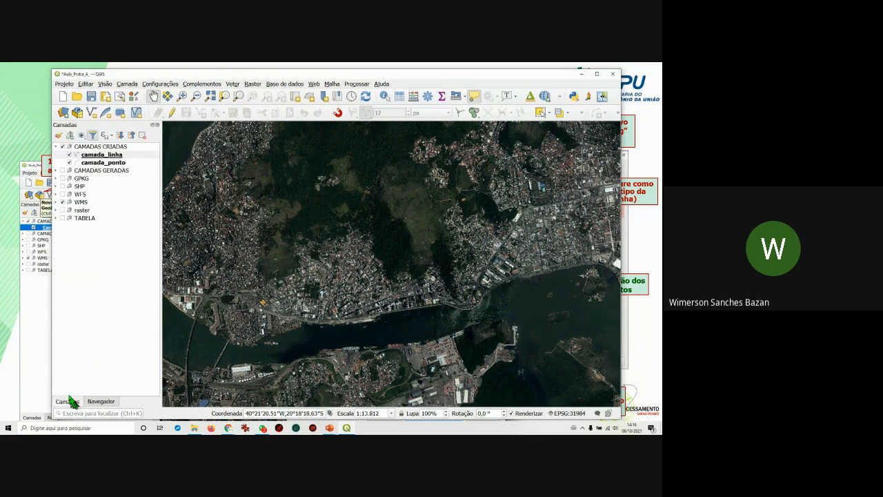
click(94, 156)
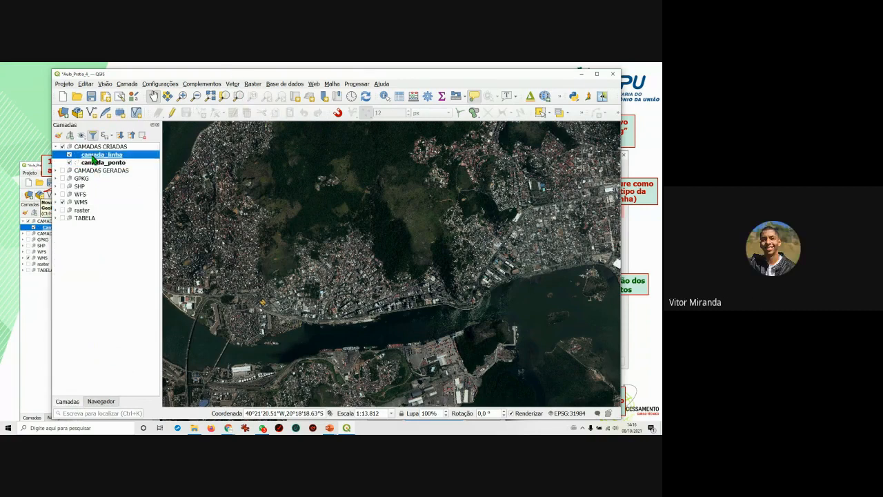
click(104, 401)
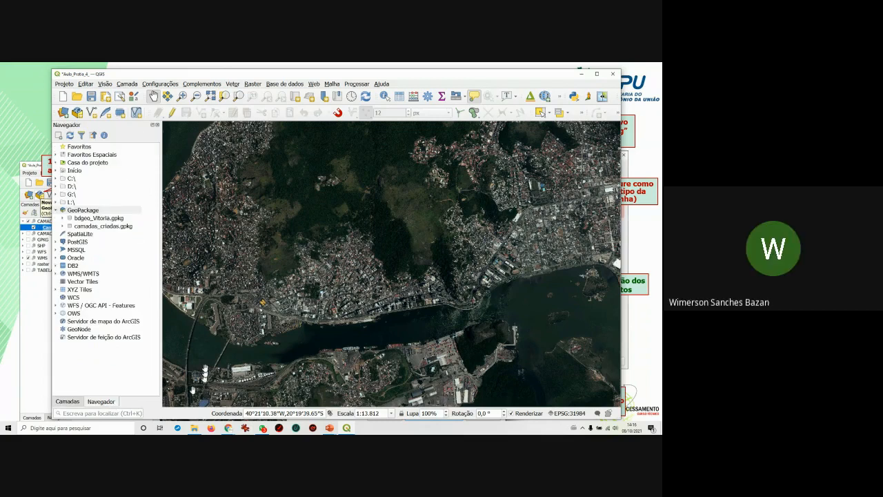
Reconnect CAMADAS_GERADAS_.gpkg through GeoPackage > Nova conexão.
mouse_move(349, 428)
right_click(77, 209)
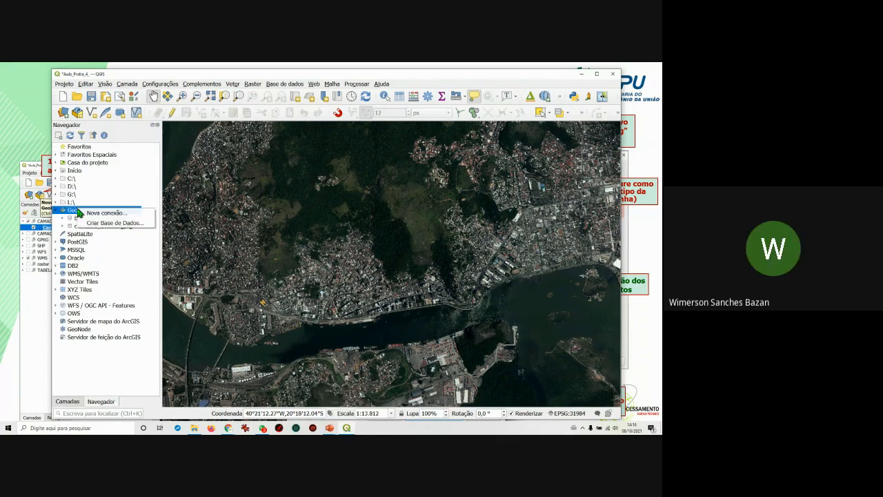
click(99, 214)
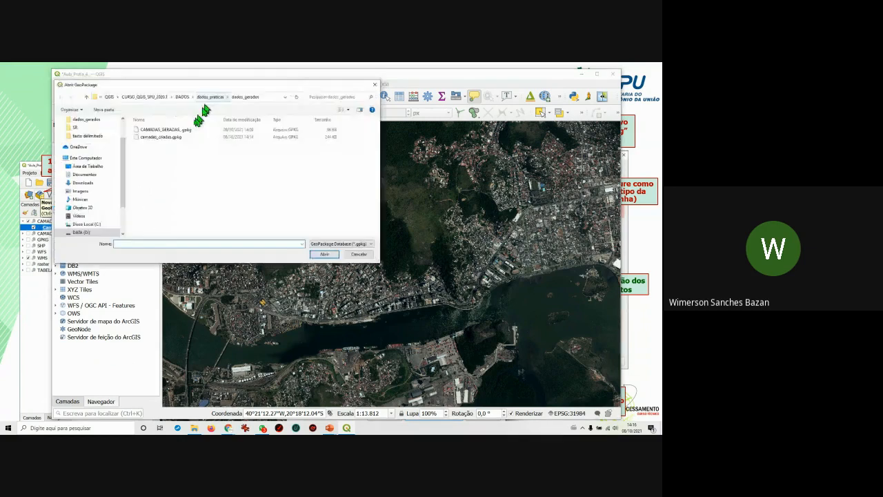
click(165, 130)
click(325, 254)
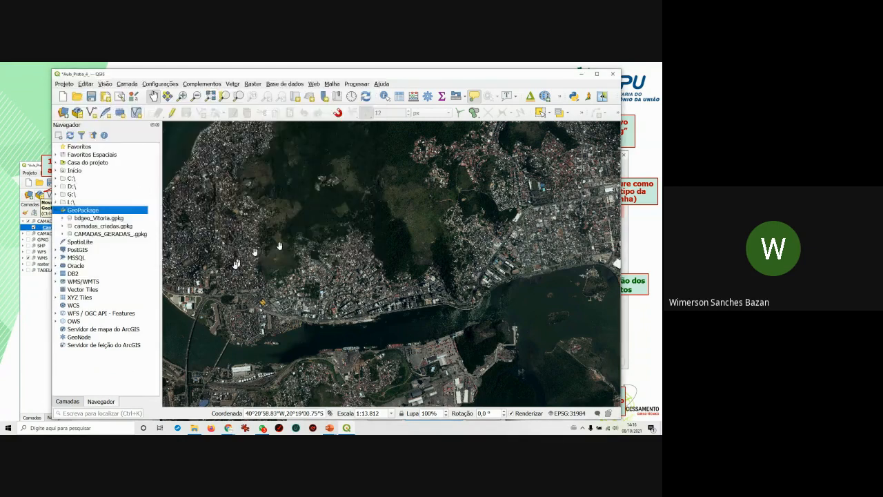
Inspect camada_ponto's fields fid, Tema, Tipo_uso and Datelhes, then collapse the tree.
click(63, 235)
click(69, 242)
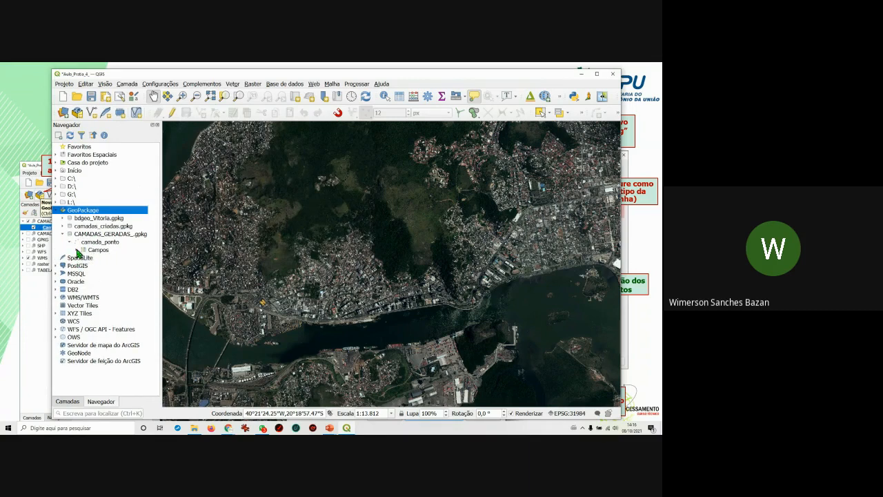
click(77, 251)
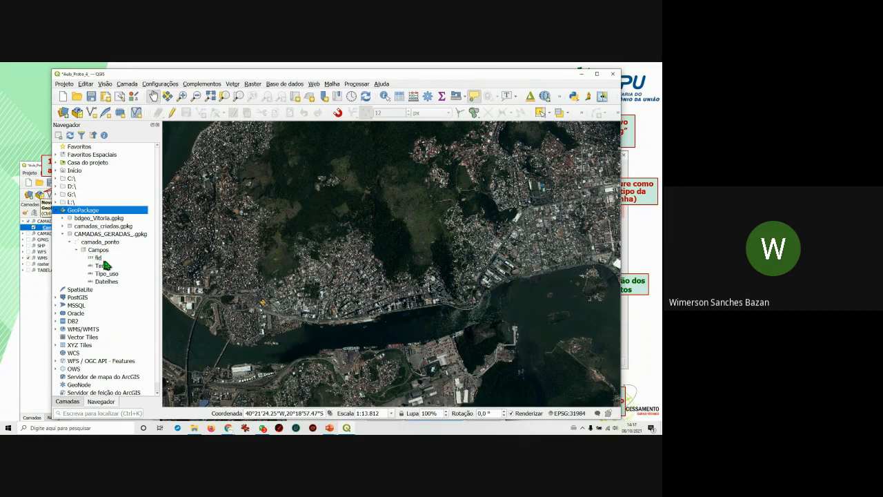
click(102, 265)
click(106, 273)
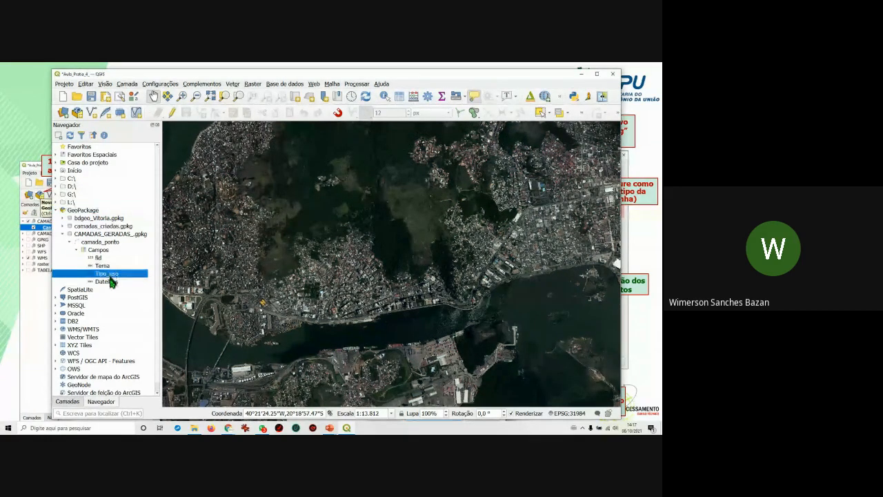
click(109, 281)
click(106, 258)
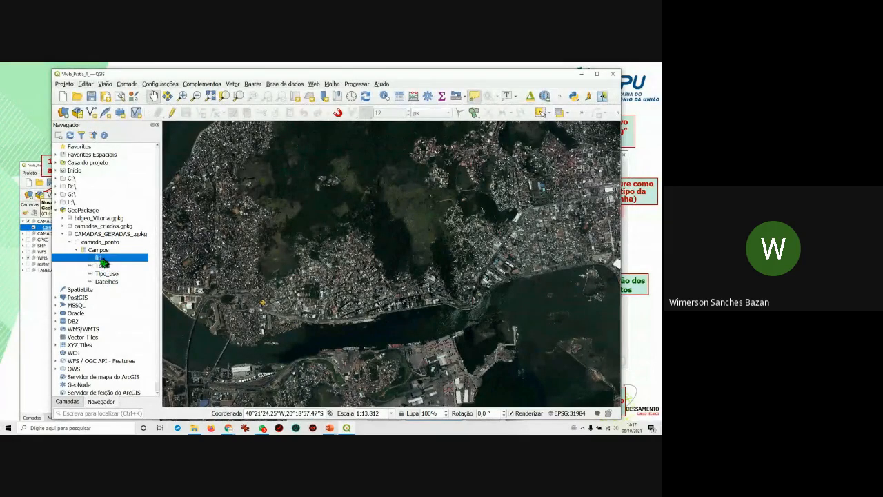
click(76, 250)
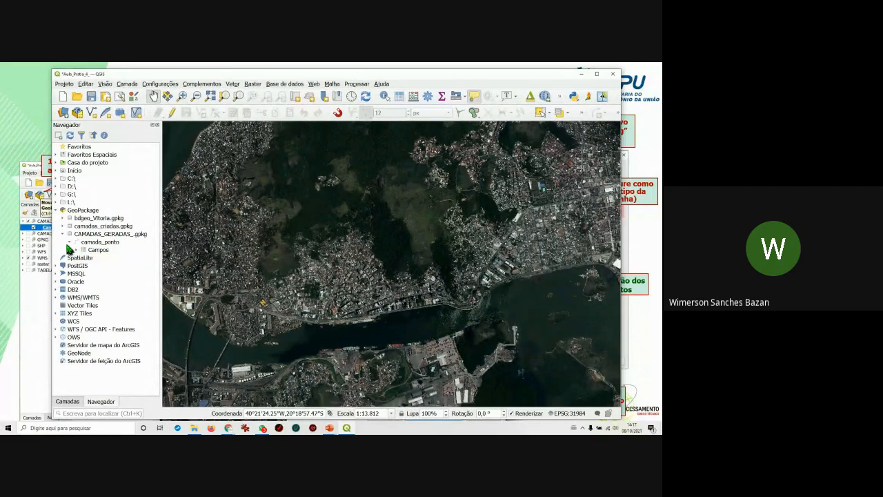
click(62, 234)
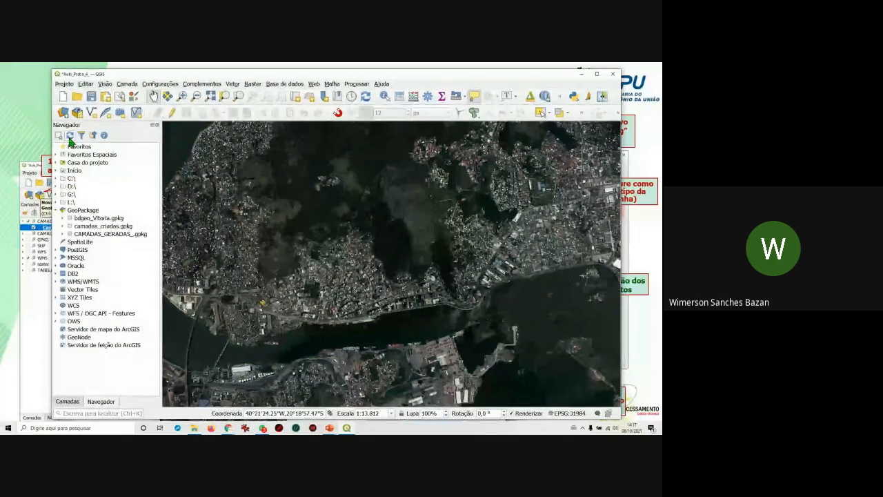
Save the project, select the CAMADAS CRIADAS group, and open Nova Camada GeoPackage with Ctrl+Shift+N.
click(92, 98)
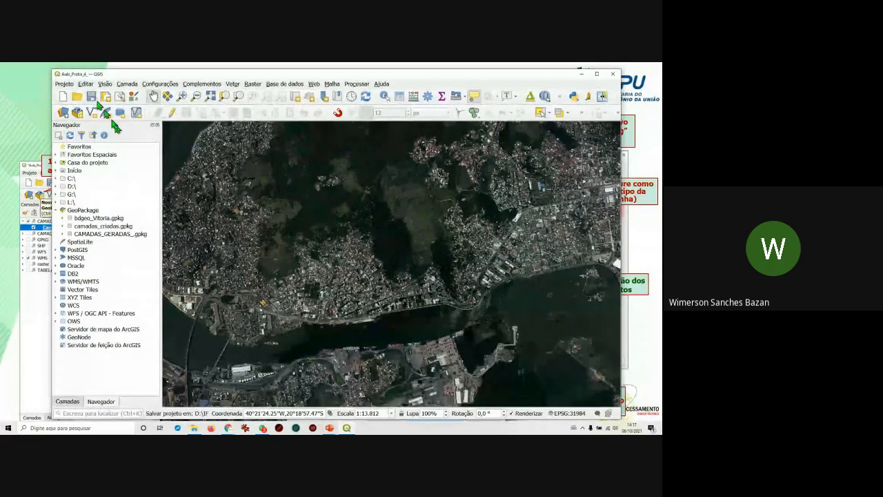
click(68, 401)
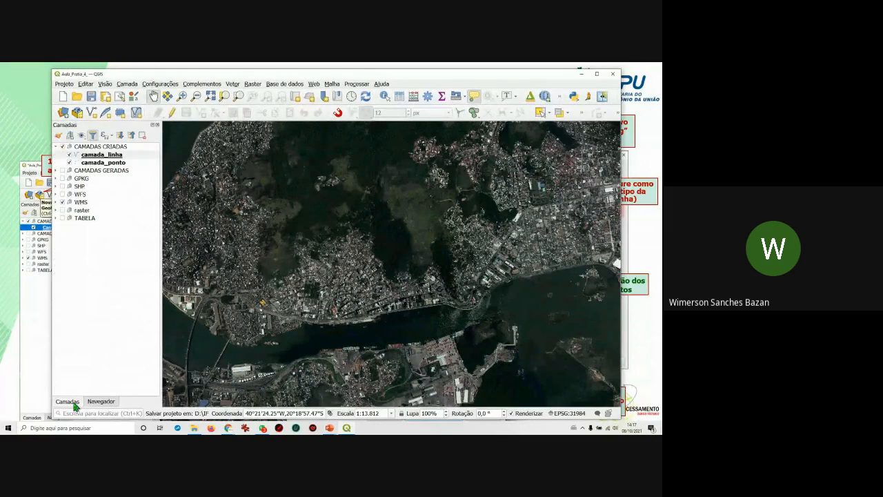
click(103, 147)
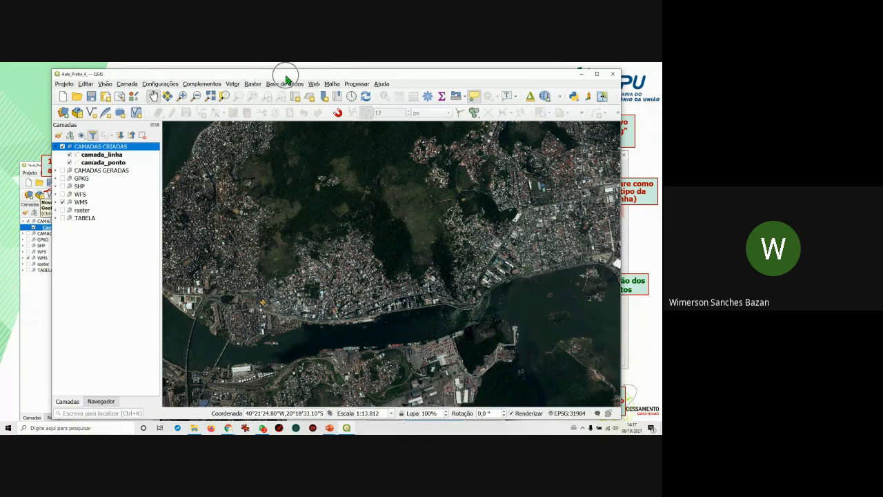
key(ctrl+shift+n)
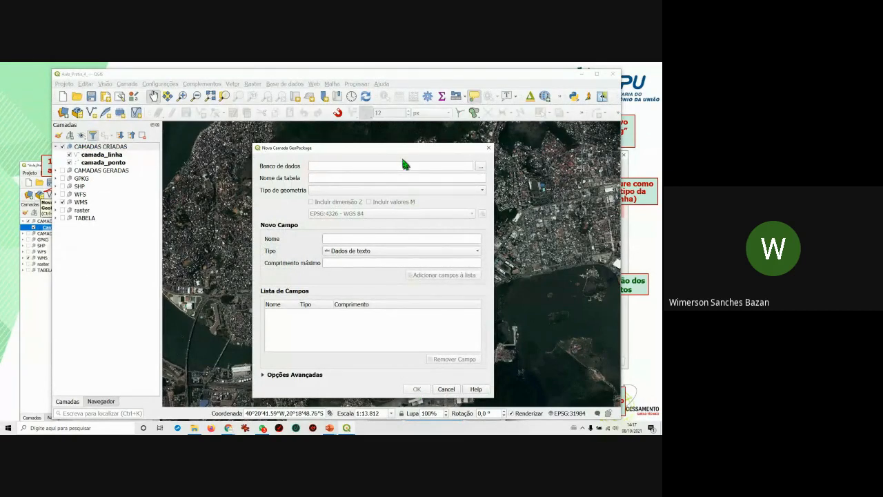
Dismiss the Nova Camada GeoPackage form without defining a layer, then show the Navegador browser.
click(489, 148)
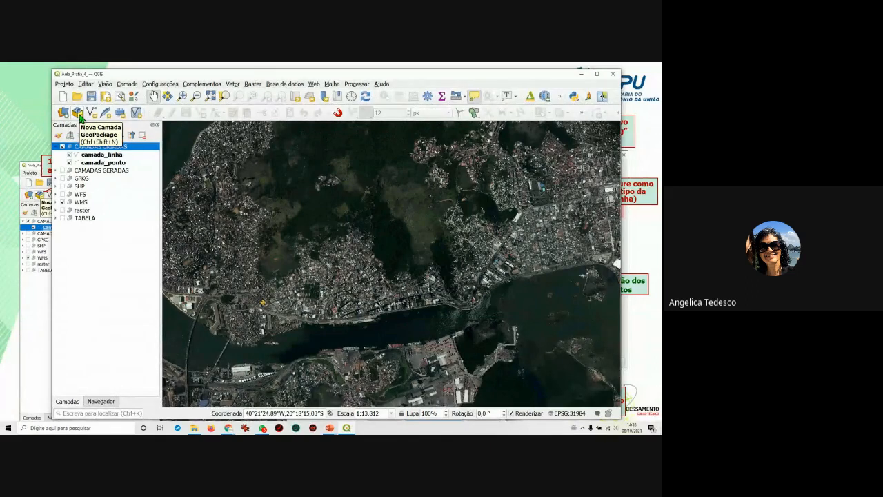
click(79, 116)
drag(352, 147, 413, 143)
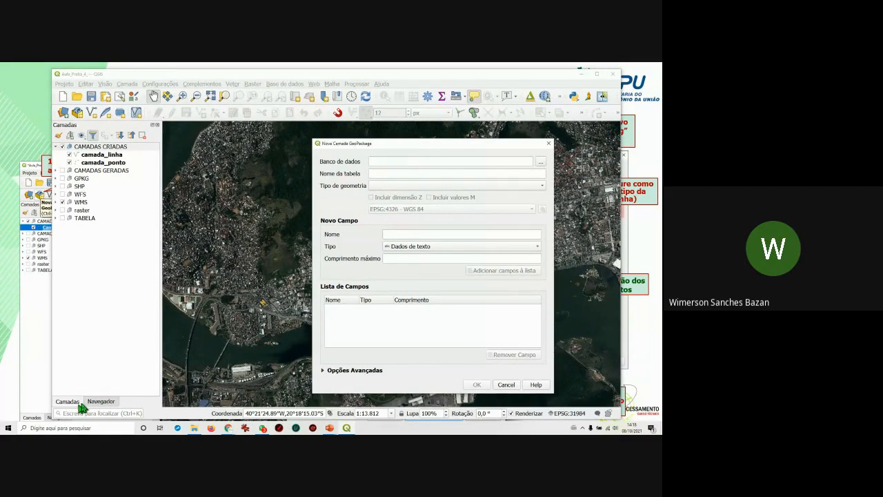
click(548, 142)
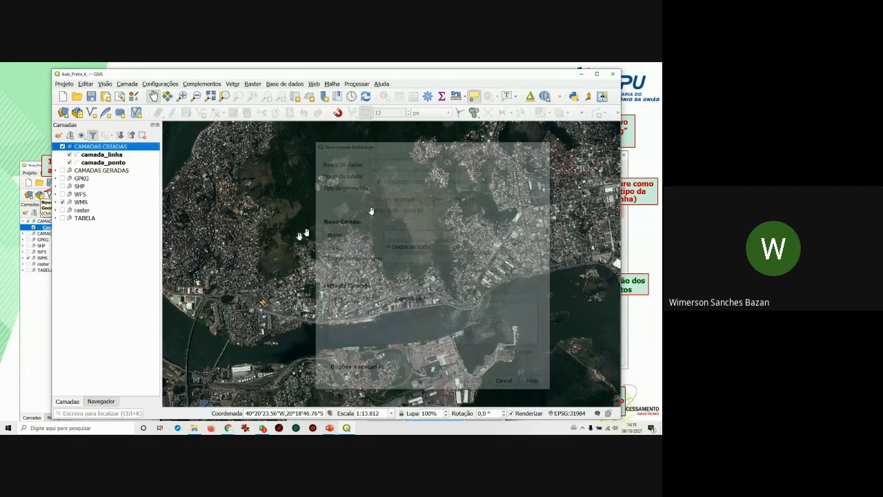
click(109, 404)
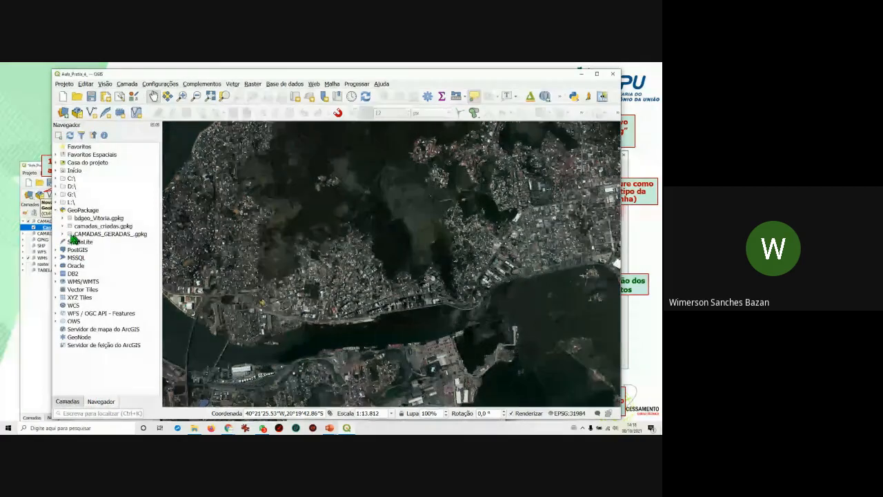
Drag camada_ponto from CAMADAS_GERADAS_.gpkg in the browser onto the map.
click(63, 234)
click(95, 243)
drag(90, 245, 300, 283)
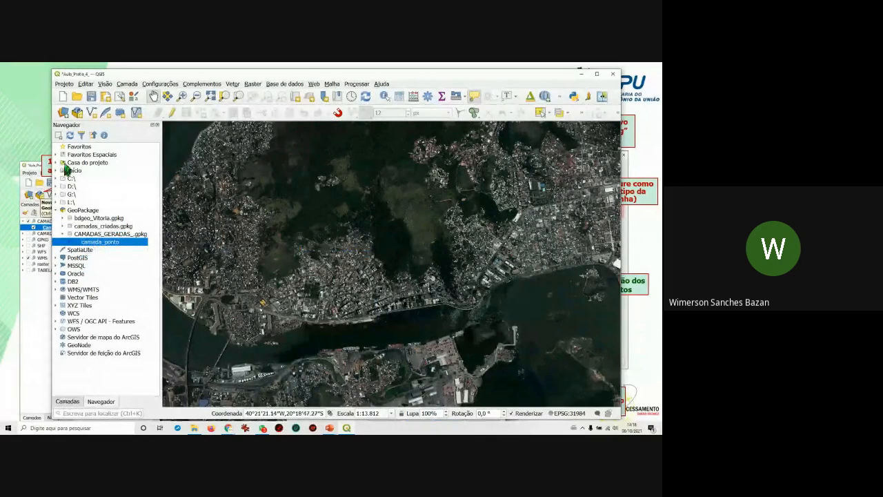
Remove the duplicate camada_ponto layer from CAMADAS CRIADAS and start a new GeoPackage layer.
click(67, 401)
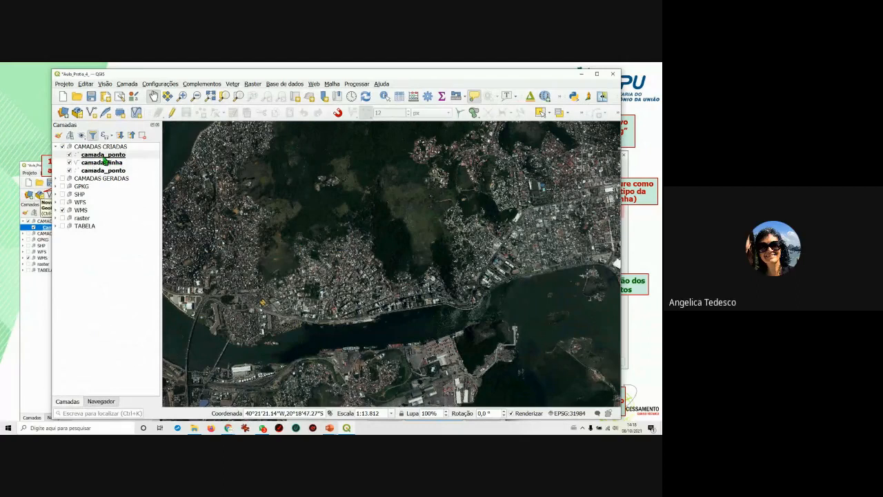
right_click(103, 155)
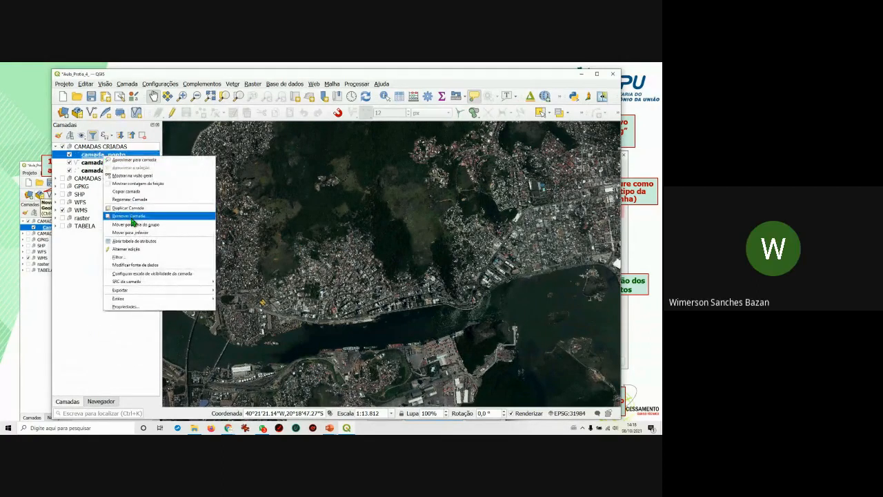
click(131, 218)
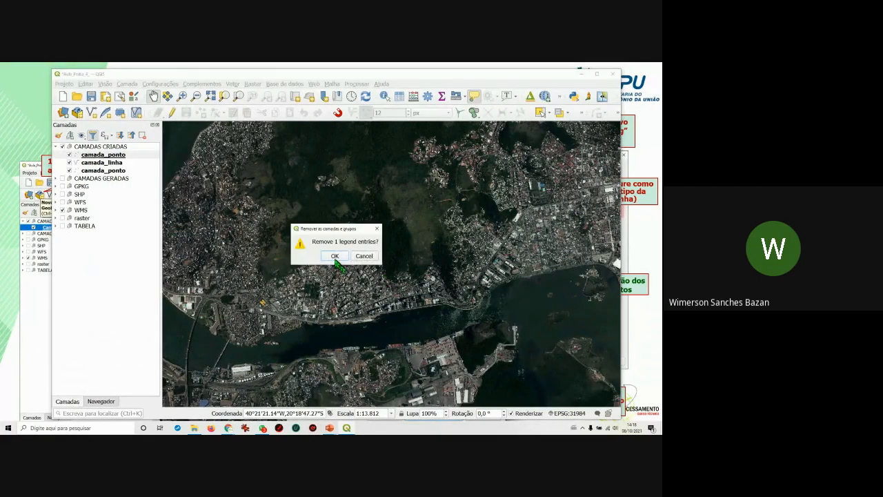
click(337, 256)
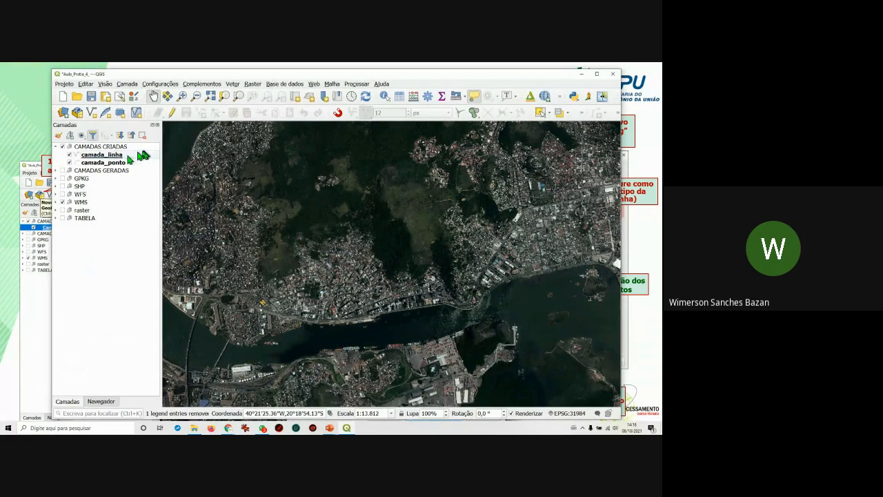
click(78, 114)
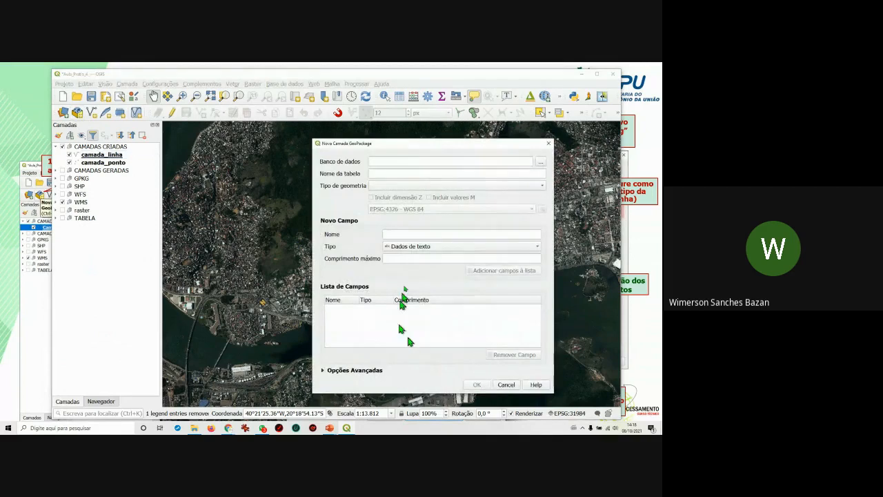
Point the new layer's database at CAMADAS_GERADAS_.gpkg in the dados_gerados folder.
click(539, 163)
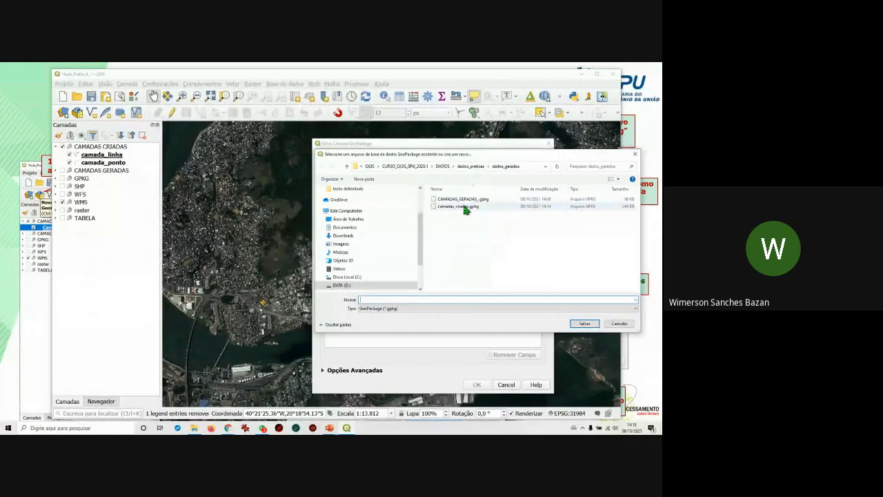
click(466, 210)
click(465, 201)
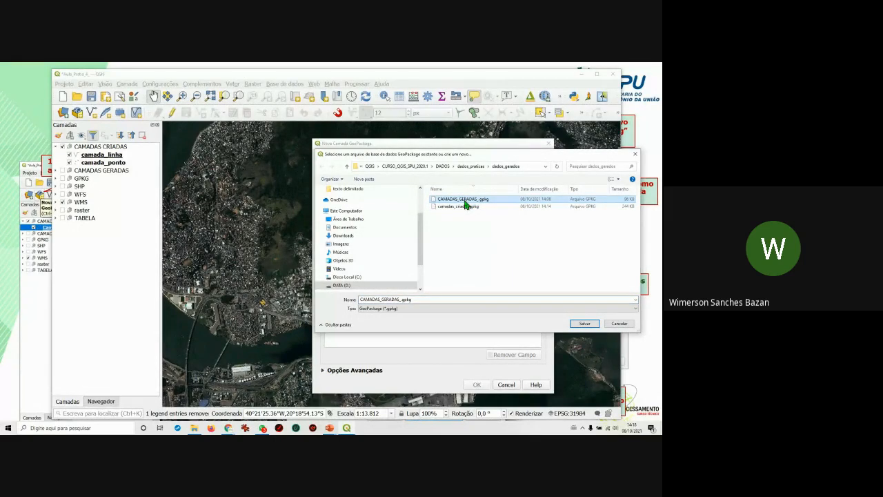
click(619, 323)
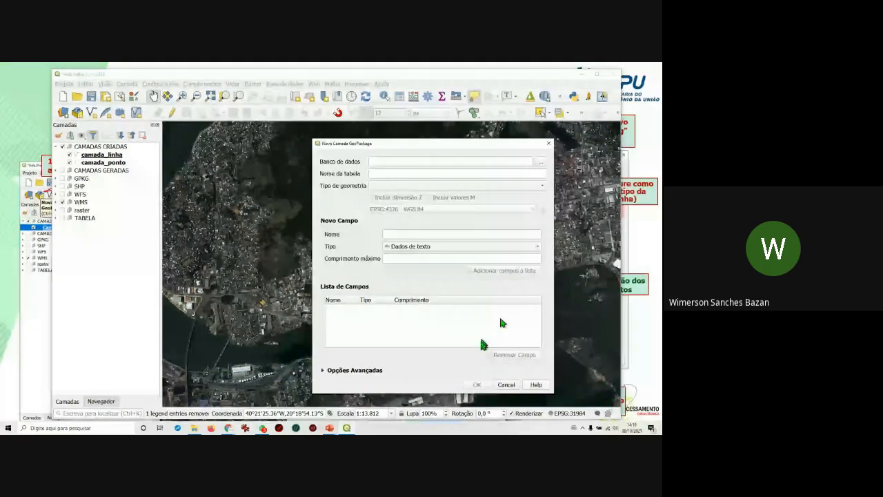
click(541, 162)
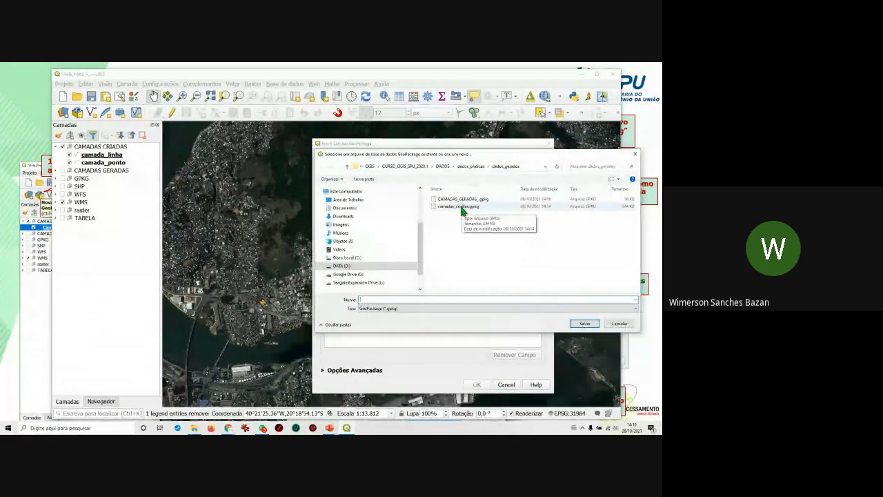
click(464, 200)
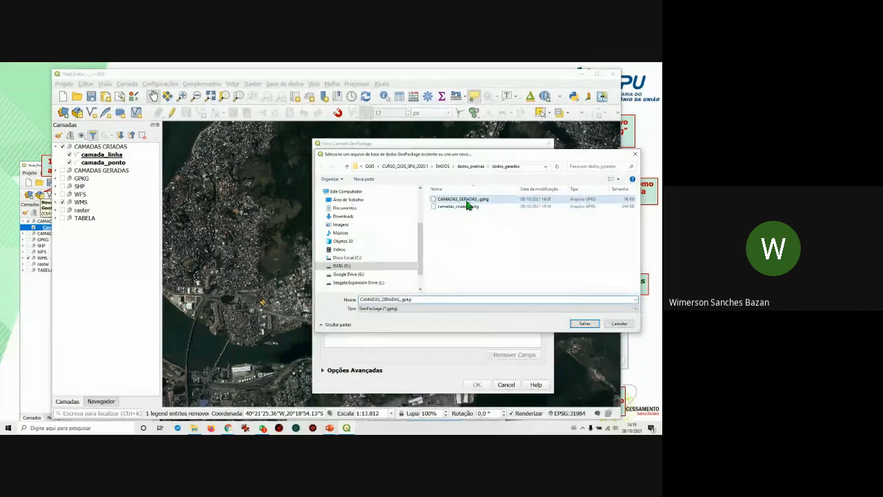
click(585, 325)
drag(433, 173, 402, 173)
click(407, 173)
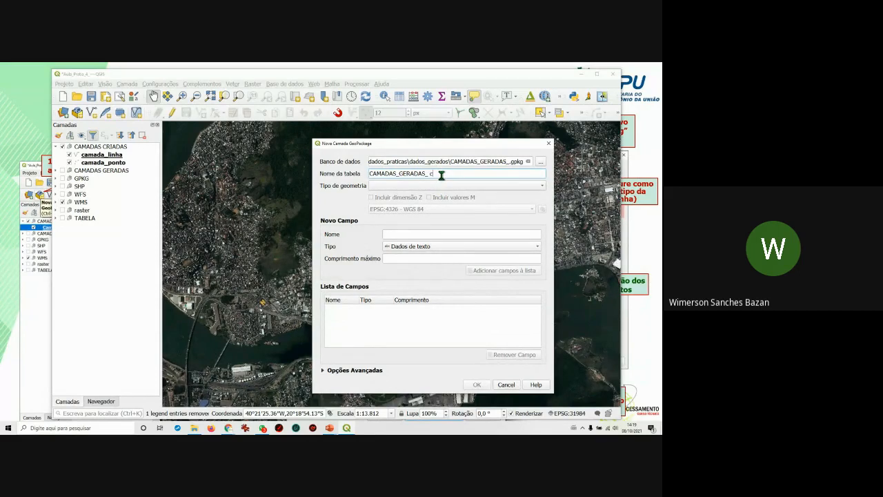
Name the table camada_linha and make it a line layer with Z in EPSG:31984.
drag(429, 173, 356, 174)
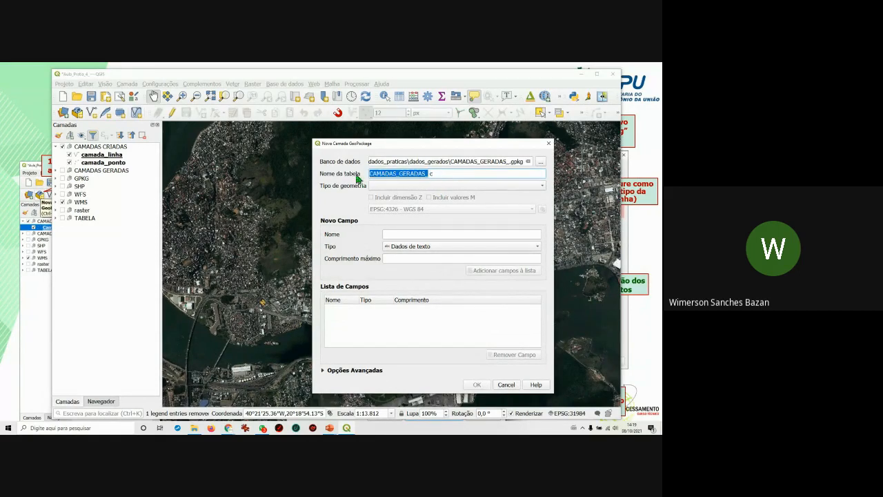
text(c)
click(438, 185)
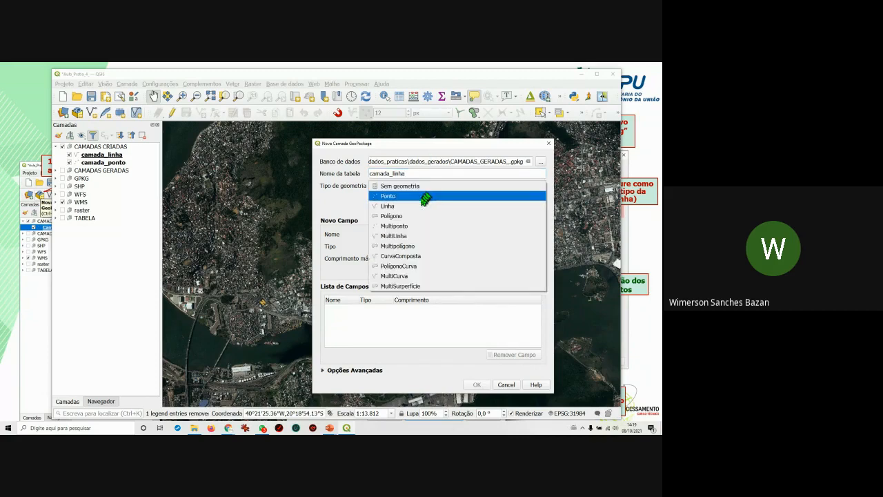
click(421, 206)
click(376, 198)
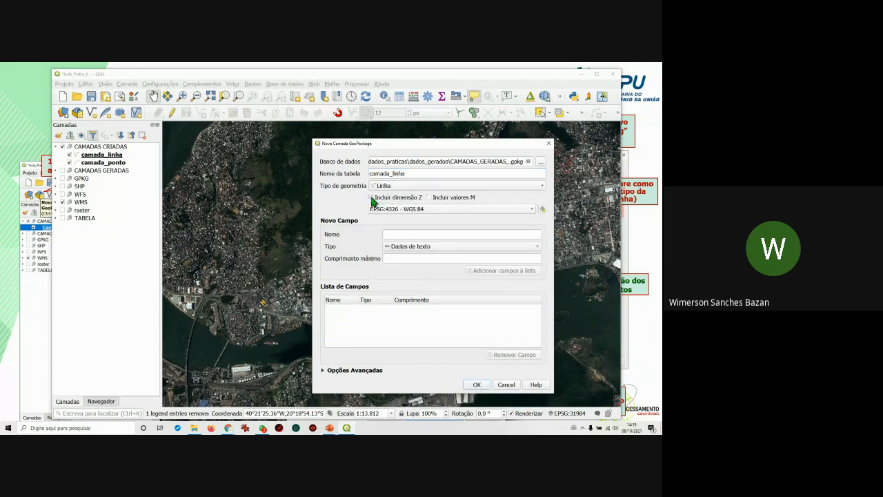
click(387, 209)
click(399, 217)
Add text fields Tema, tipo_uso (length 40) and Detalhes (length 100).
click(388, 234)
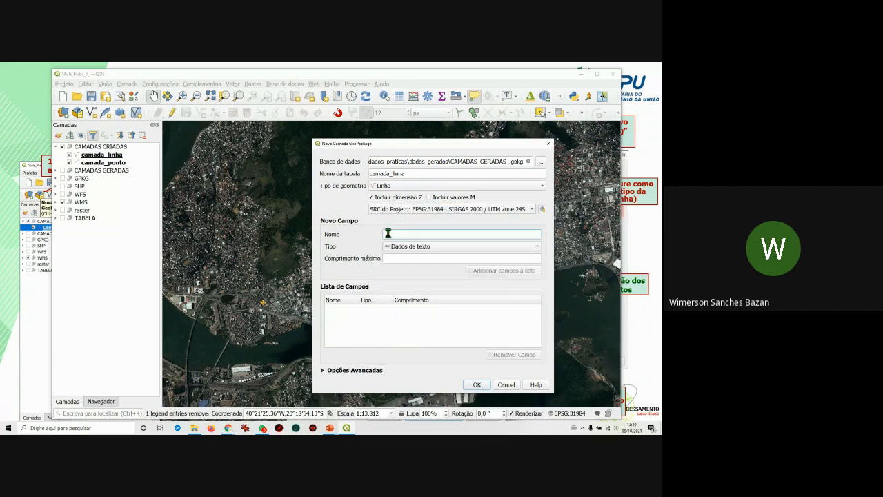
text(Tema)
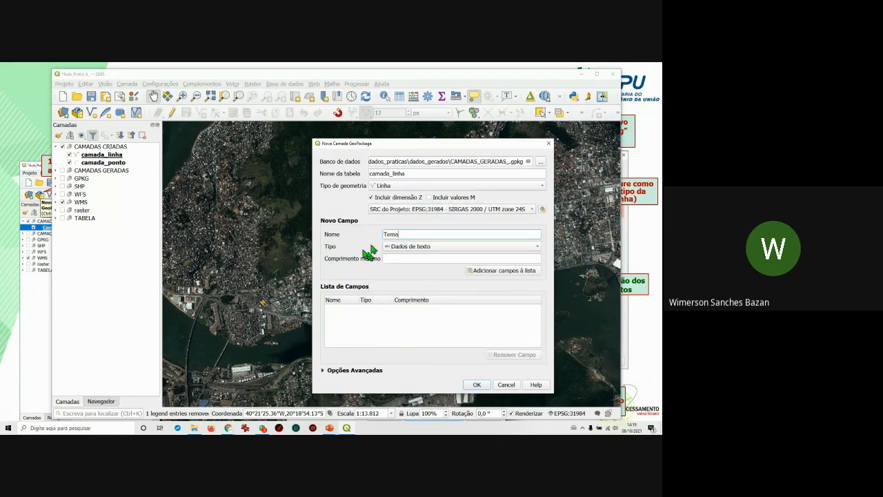
click(395, 258)
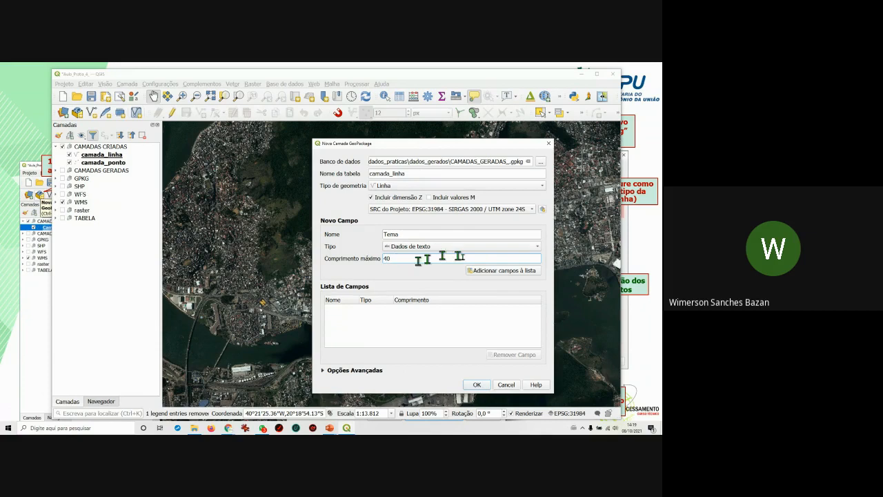
click(477, 270)
text(tipo_uso)
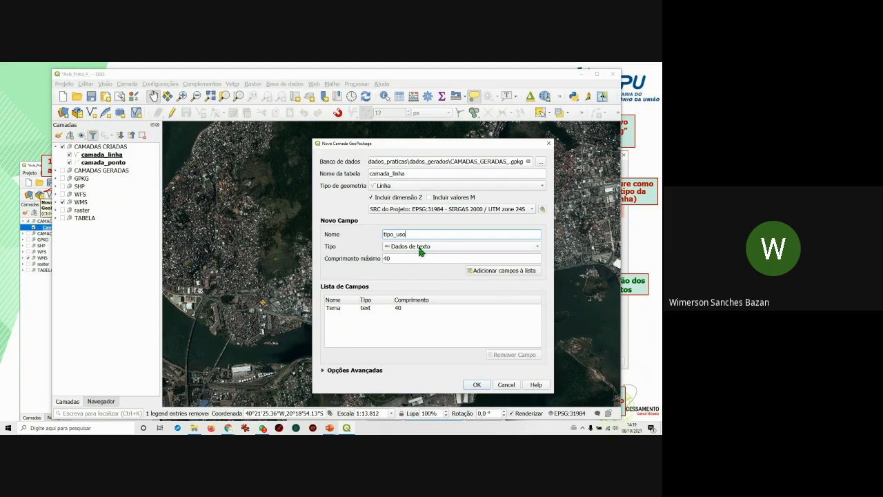
click(514, 270)
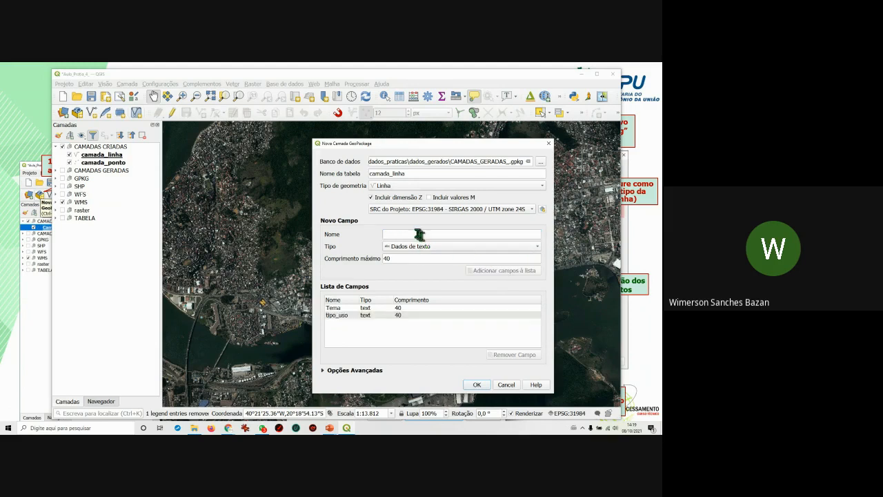
text(Detal)
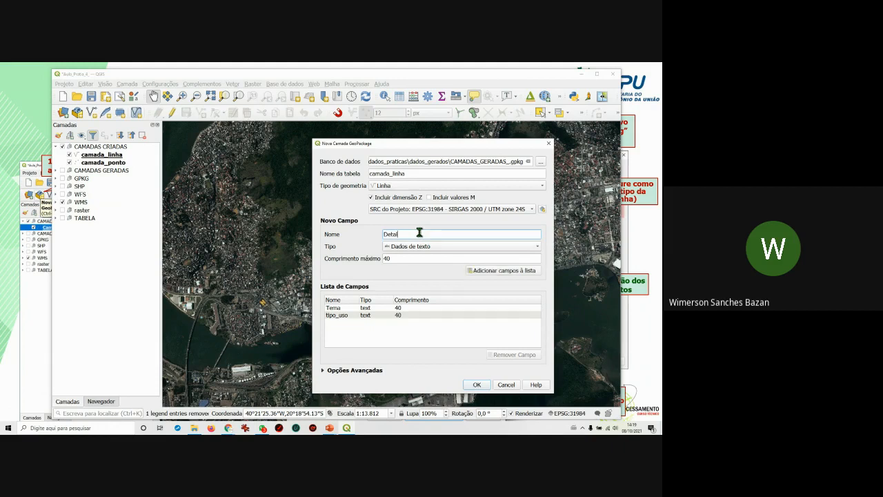
text(hes)
double_click(388, 259)
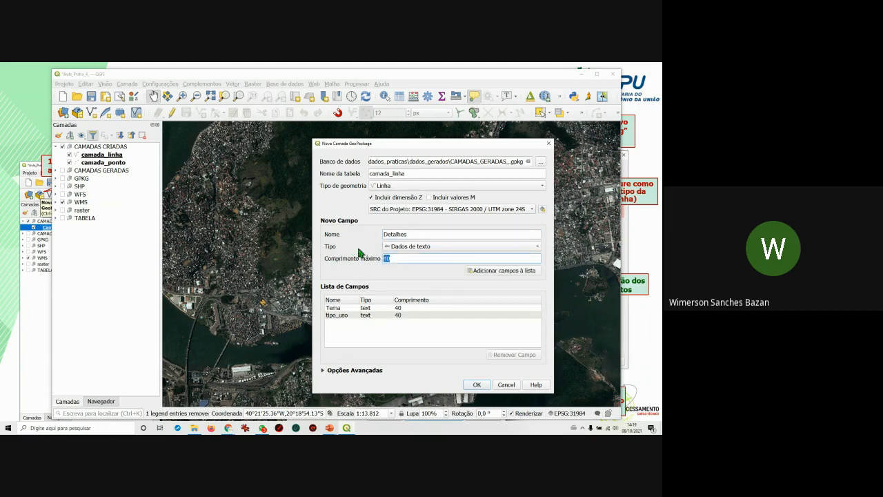
text(100)
click(523, 271)
Create camada_linha as a new table in the existing GeoPackage.
click(477, 384)
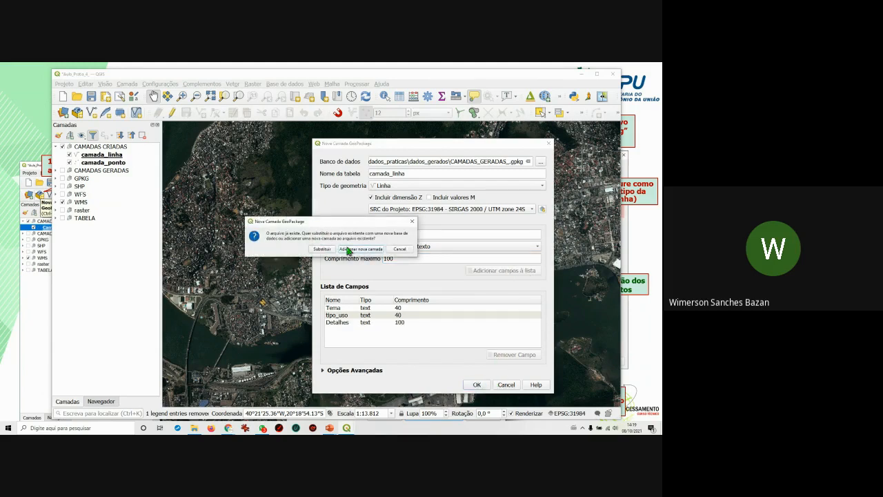
click(350, 250)
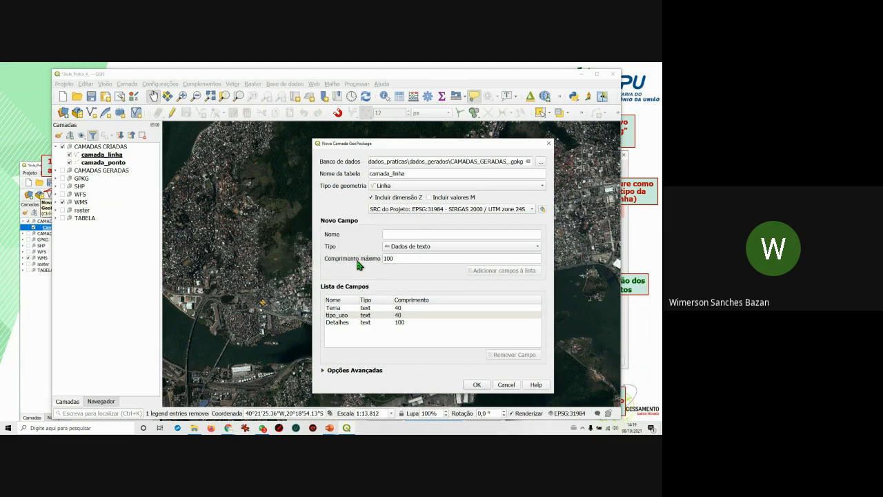
click(483, 384)
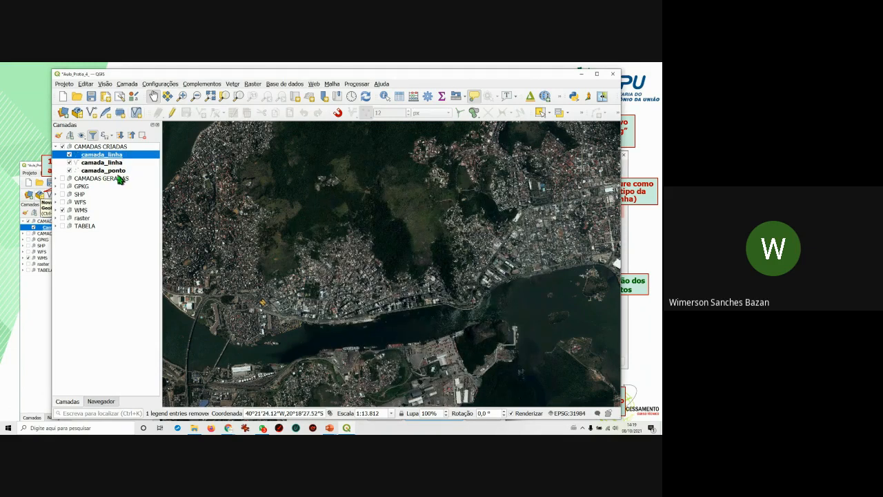
Remove the duplicate camada_linha layer from the layer list.
click(136, 163)
right_click(107, 163)
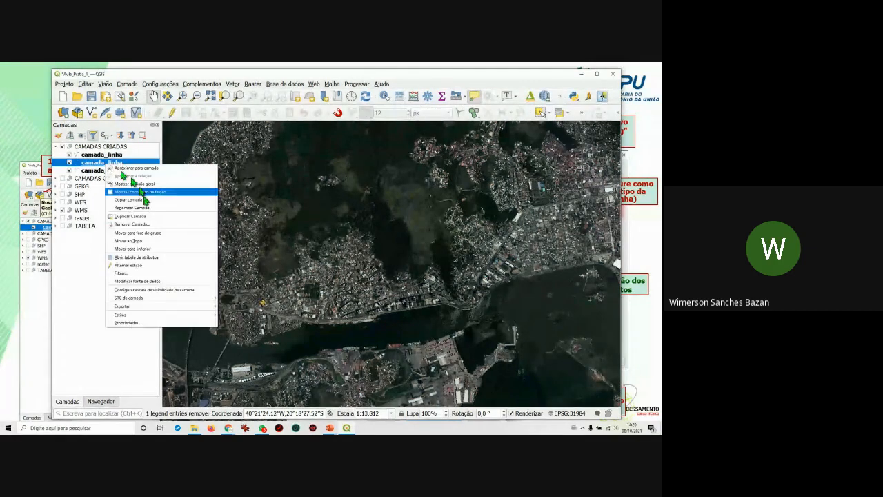
click(130, 225)
click(342, 265)
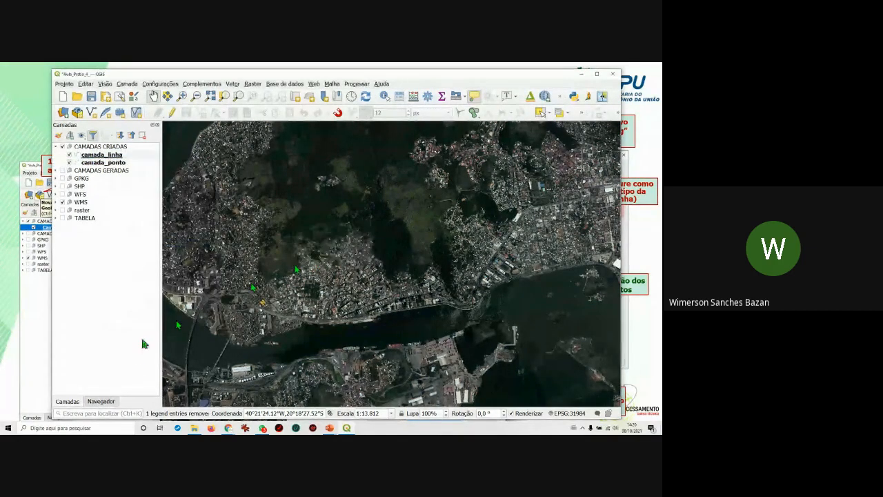
Check the layers stored in CAMADAS_GERADAS_.gpkg, then select the CAMADAS CRIADAS group.
click(110, 401)
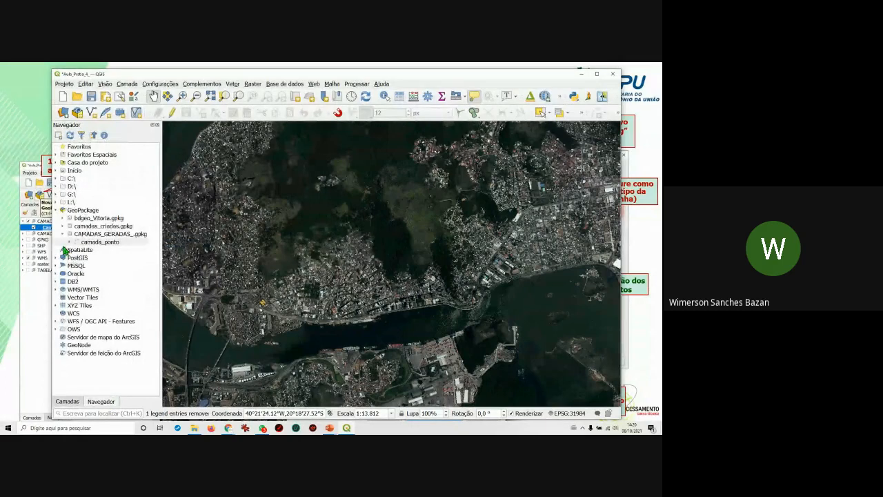
click(62, 234)
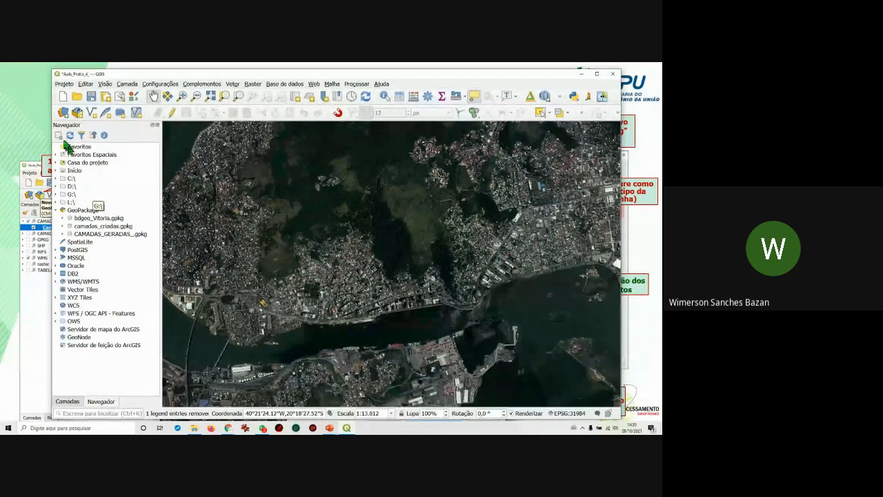
click(62, 235)
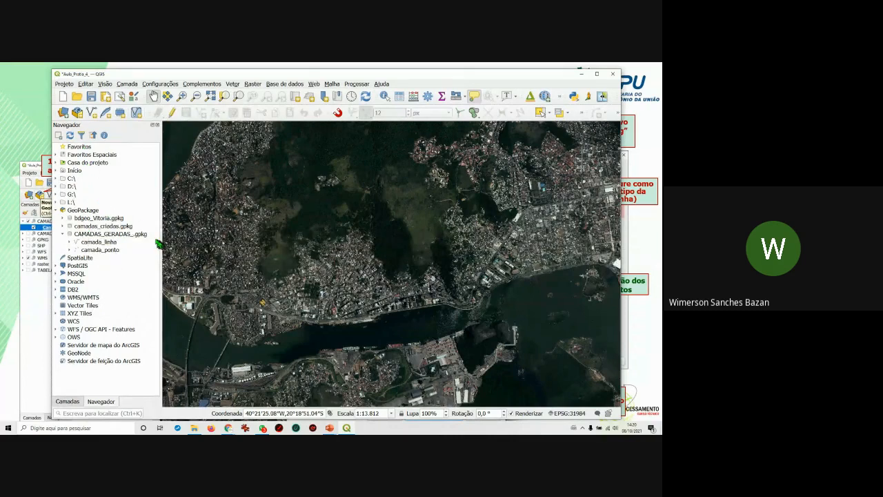
click(67, 402)
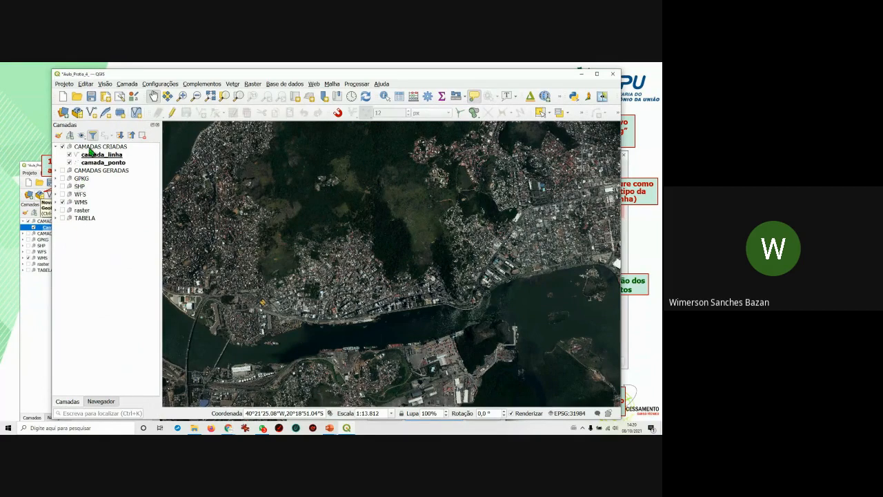
click(88, 146)
Start a new GeoPackage layer stored in CAMADAS_GERADAS_.gpkg.
click(77, 113)
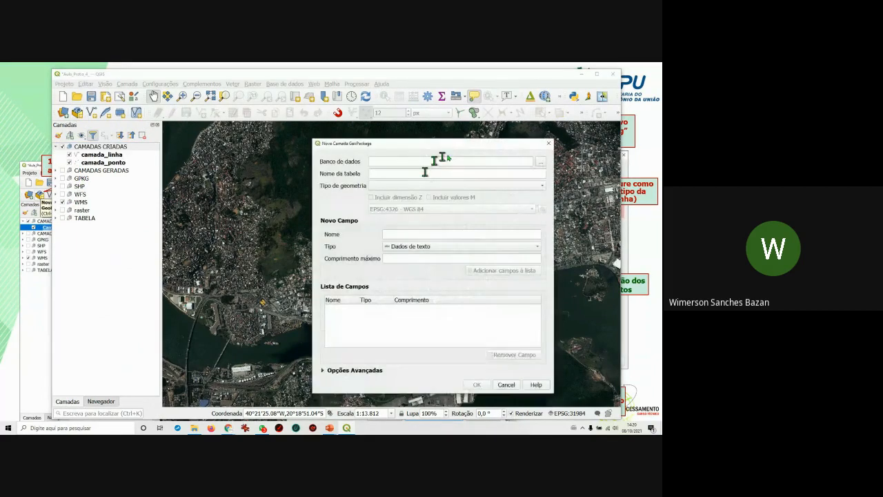
click(540, 162)
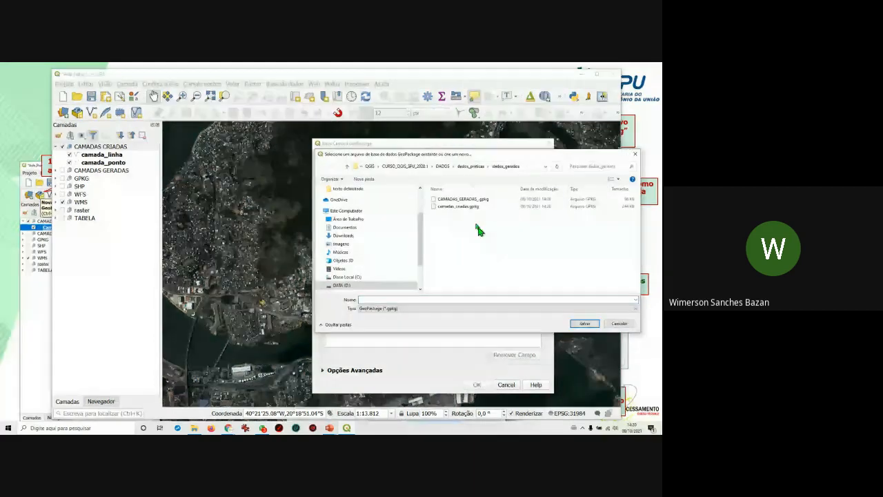
click(483, 200)
double_click(483, 200)
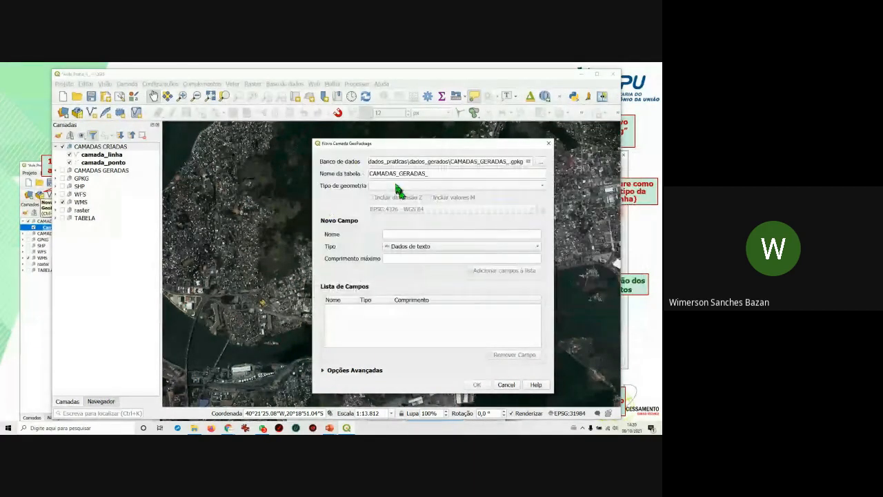
Name the table camada_poligono and make it a polygon layer with Z in EPSG:31984.
drag(432, 174, 343, 170)
text(cam)
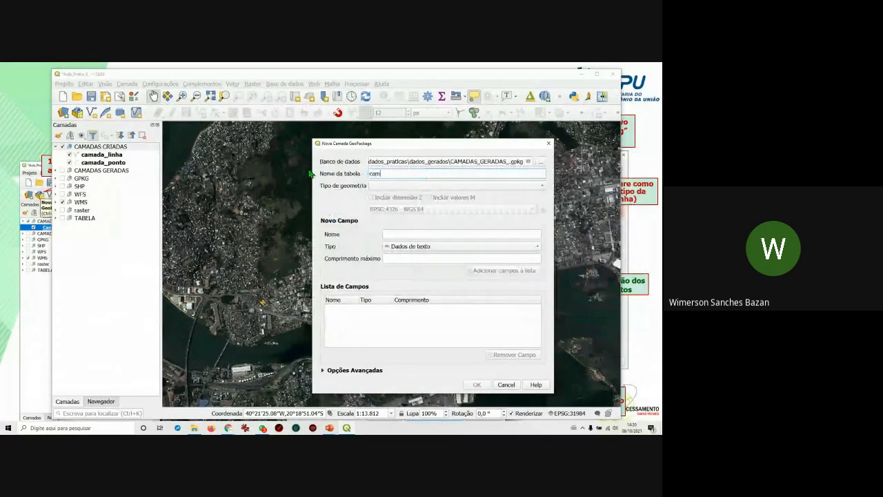
text(ada_poligono)
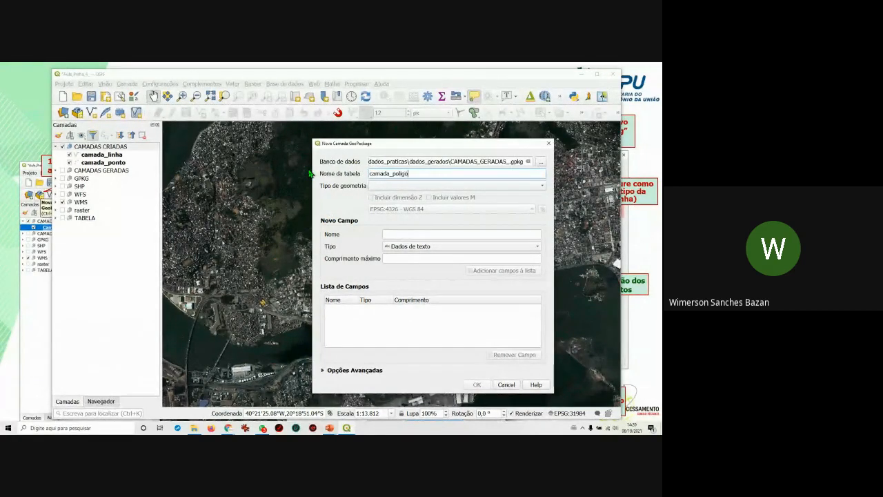
click(403, 185)
click(414, 216)
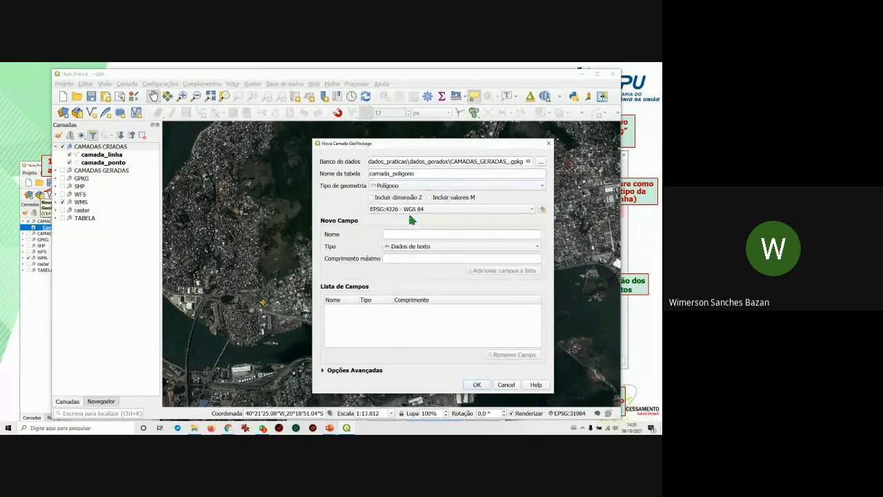
click(374, 197)
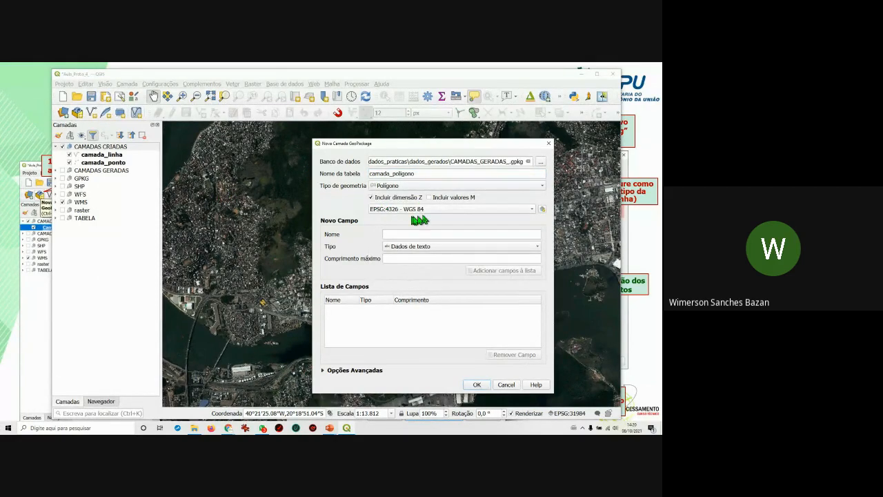
click(442, 209)
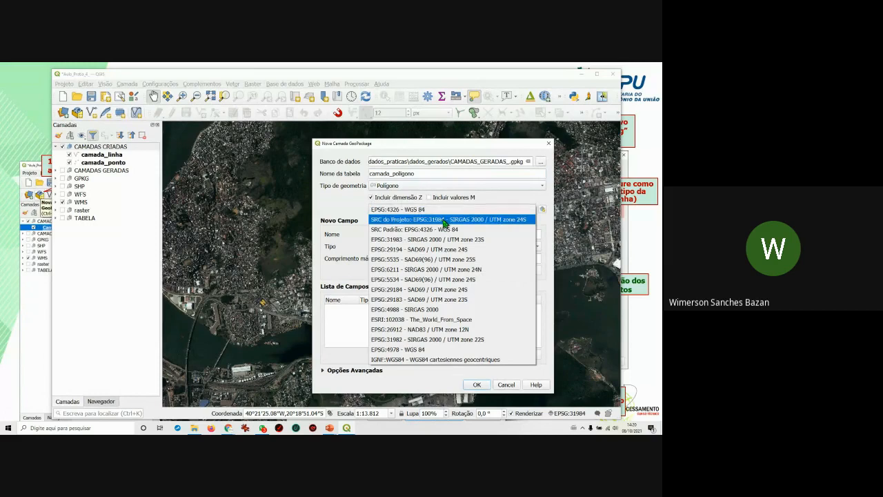
click(445, 219)
click(400, 234)
Add text fields Tema and Tipo_uso, each with length 40.
text(Te)
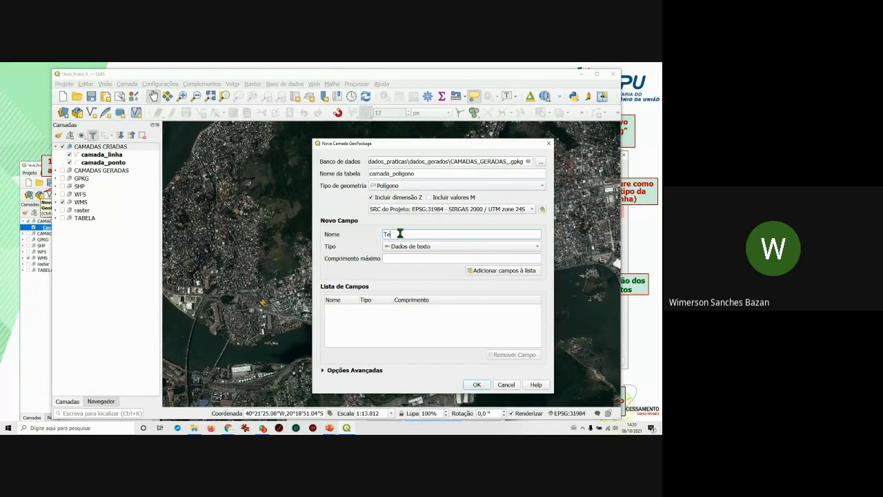
text(ma)
click(412, 256)
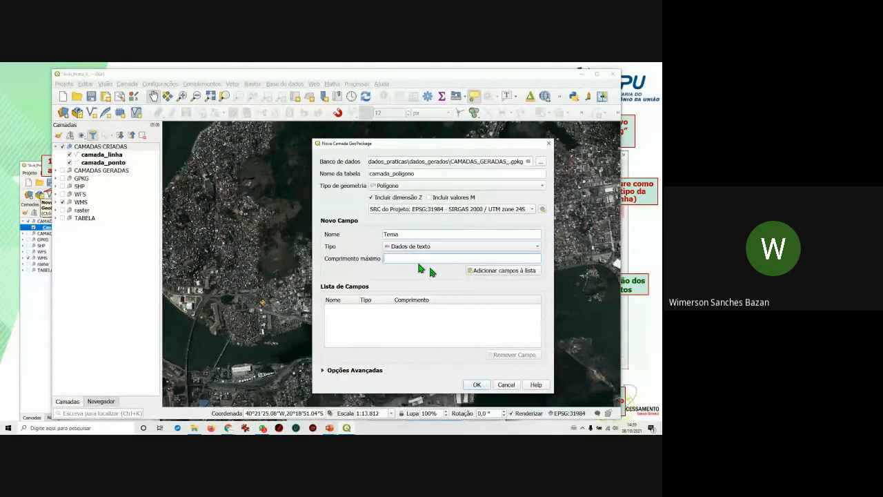
text(40)
click(527, 270)
click(419, 234)
text(Tipo_uso)
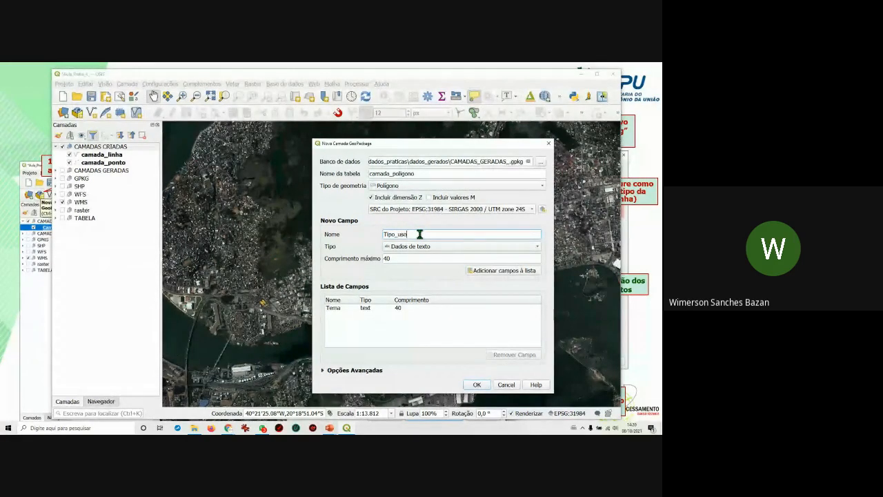
click(487, 273)
Add the Deatlhes field with length 100 and create camada_poligono in the existing GeoPackage.
text(Deatlhes)
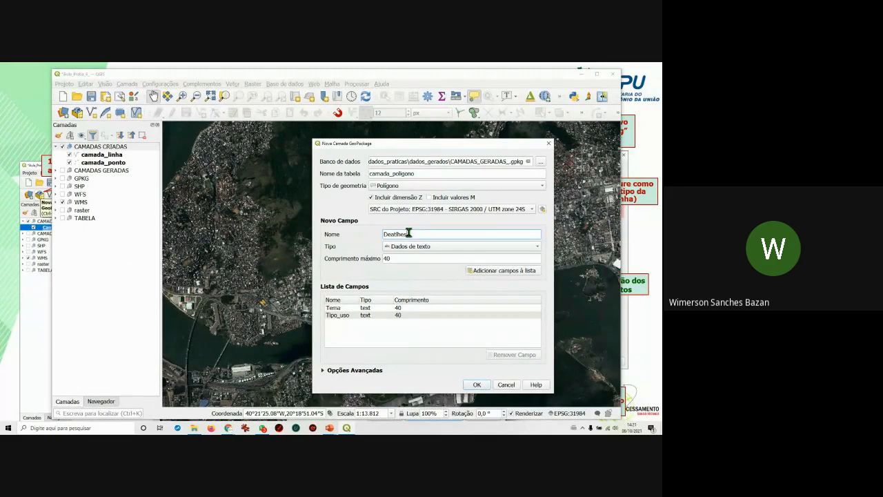
drag(397, 260, 359, 261)
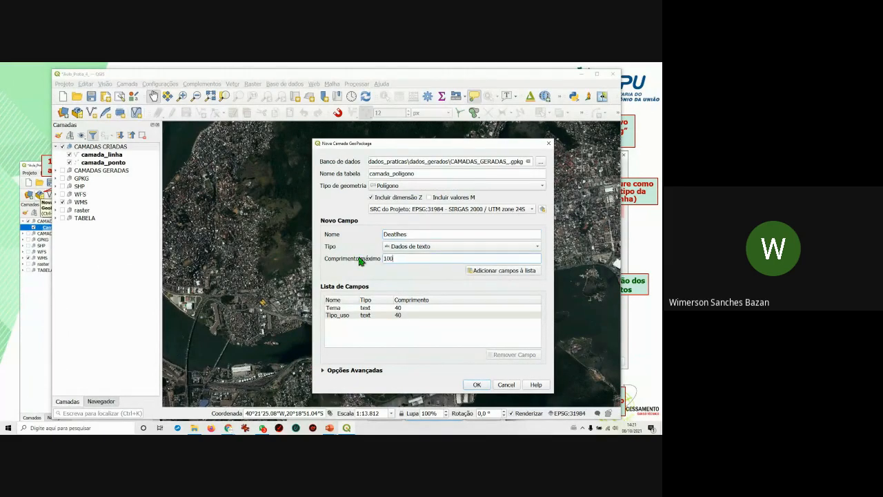
click(490, 271)
click(477, 384)
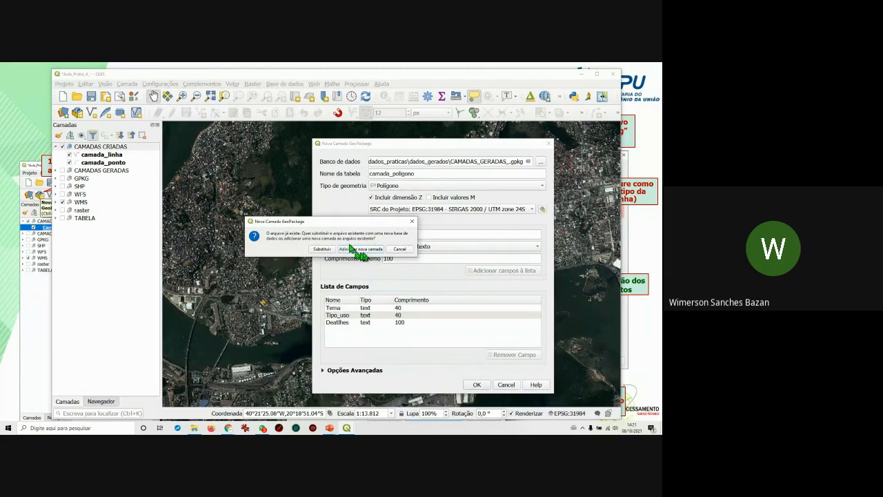
drag(376, 222, 434, 230)
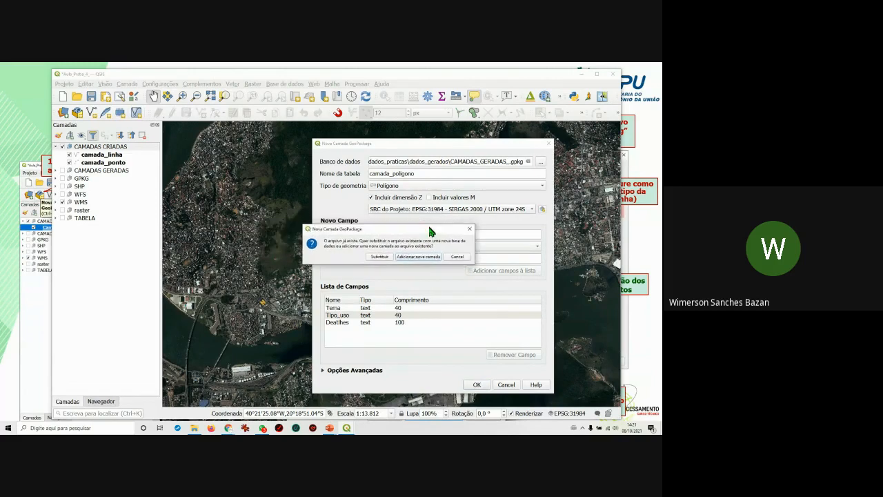
click(420, 257)
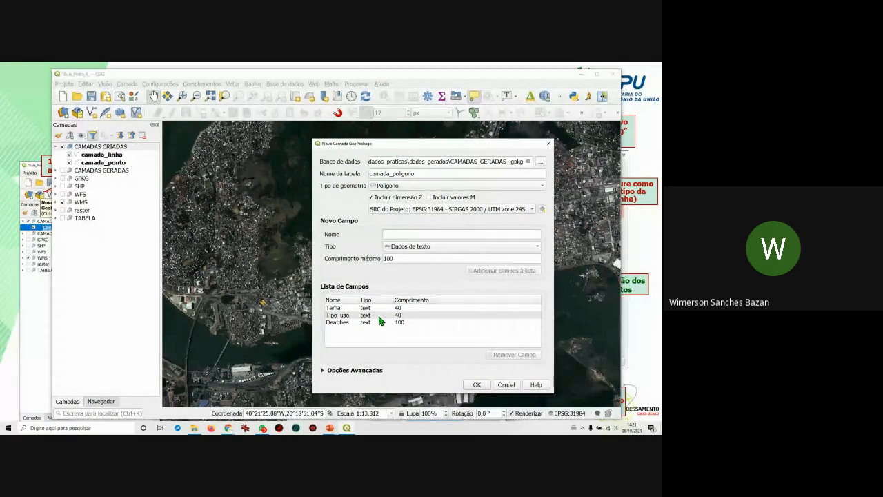
Move camada_ponto to the top of the CAMADAS CRIADAS group.
click(136, 254)
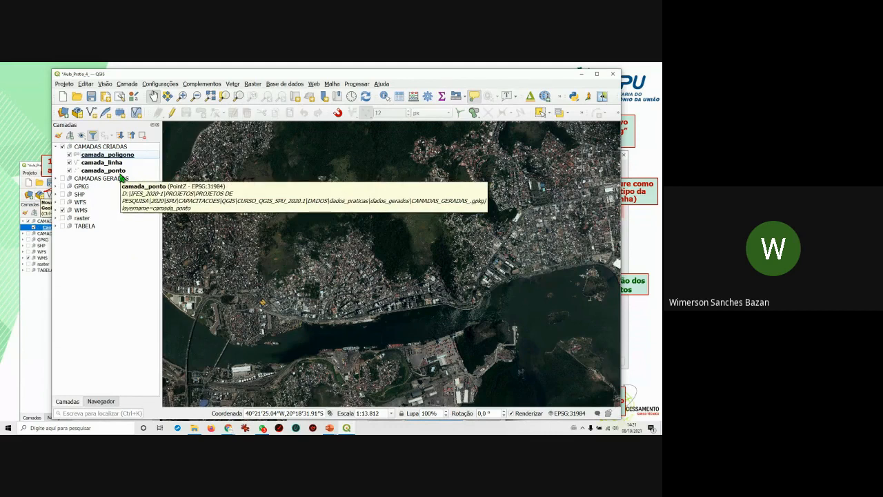
mouse_move(121, 173)
mouse_down()
mouse_move(121, 151)
mouse_move(118, 171)
mouse_move(125, 159)
mouse_move(127, 167)
mouse_up()
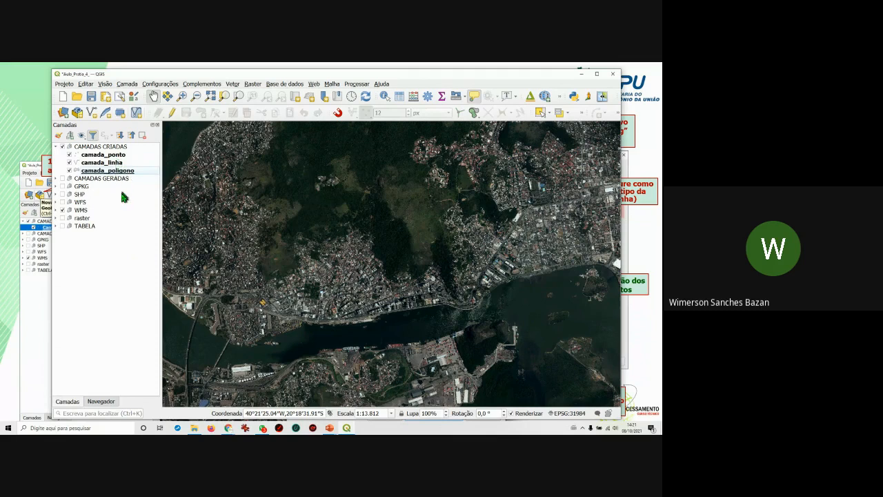
click(108, 164)
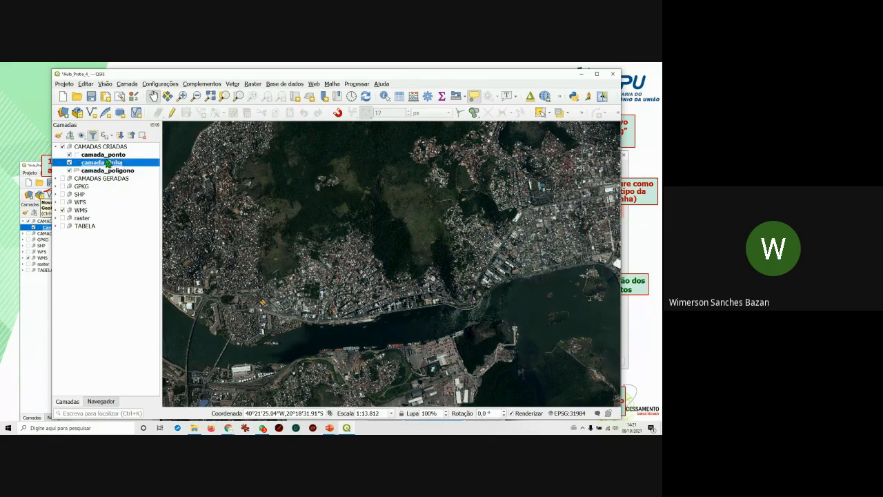
click(105, 155)
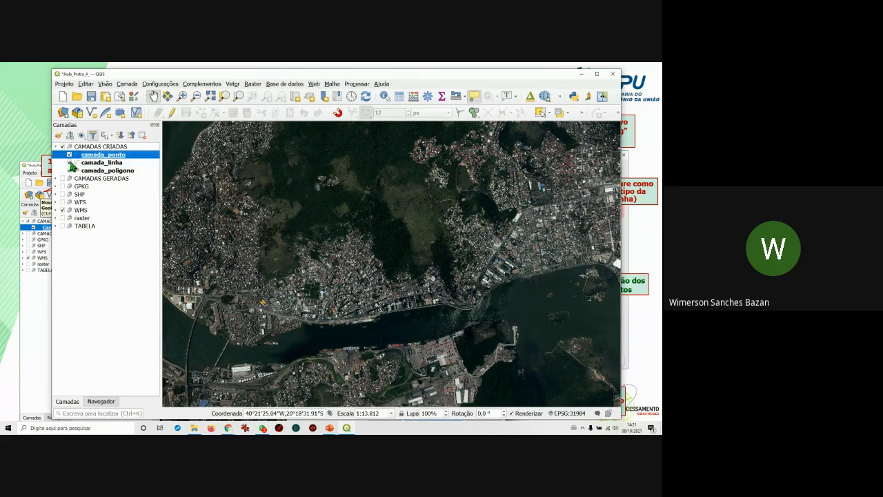
Hide camada_linha and camada_poligono and return to the training presentation.
click(70, 163)
click(70, 171)
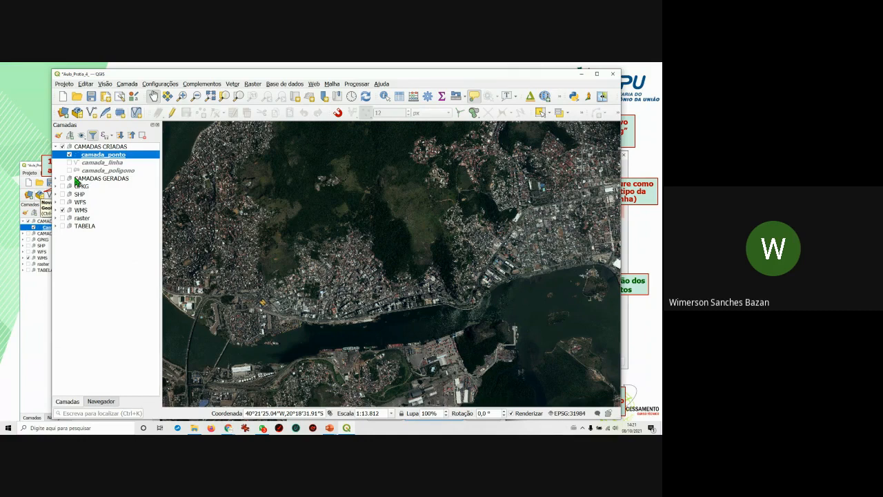
key(alt+Tab)
key(alt+Tab)
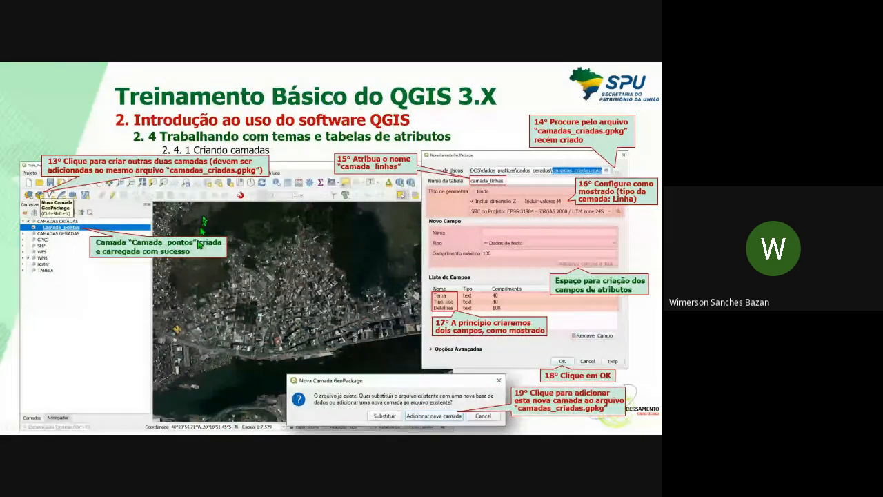
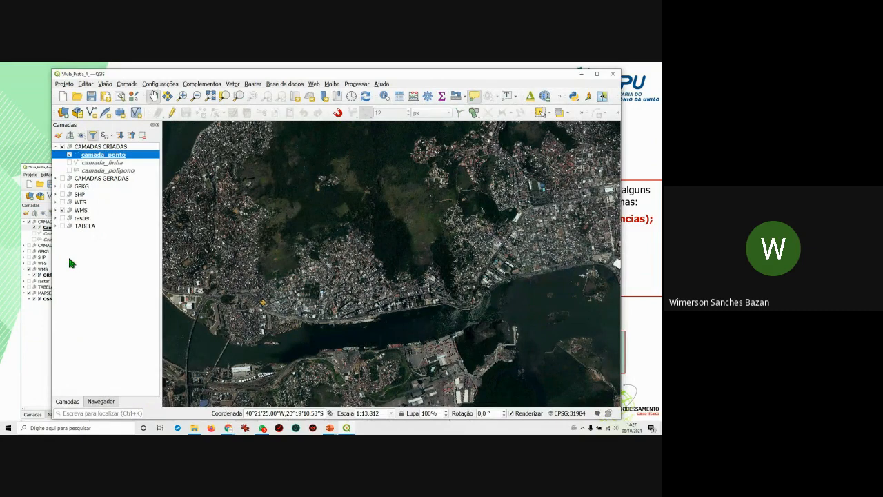
Add a new layer group named MAPSERVICES in the Layers panel and select it.
right_click(85, 237)
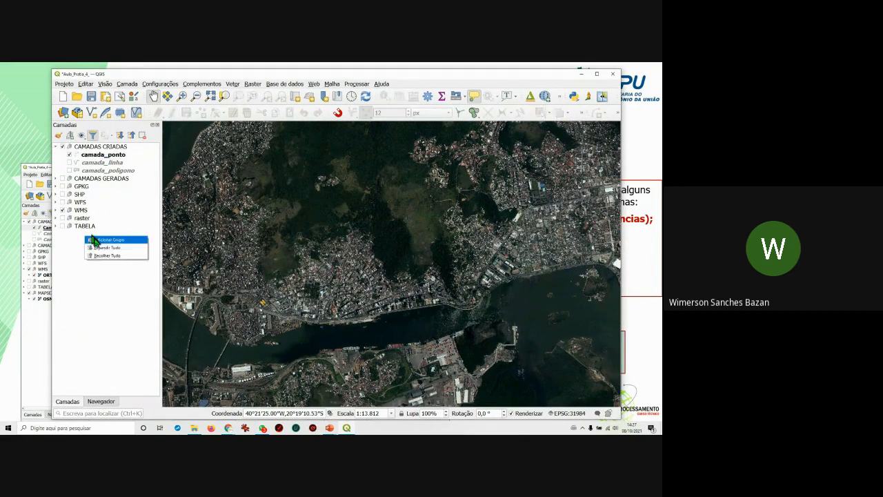
click(100, 240)
text(MAPSERVICES)
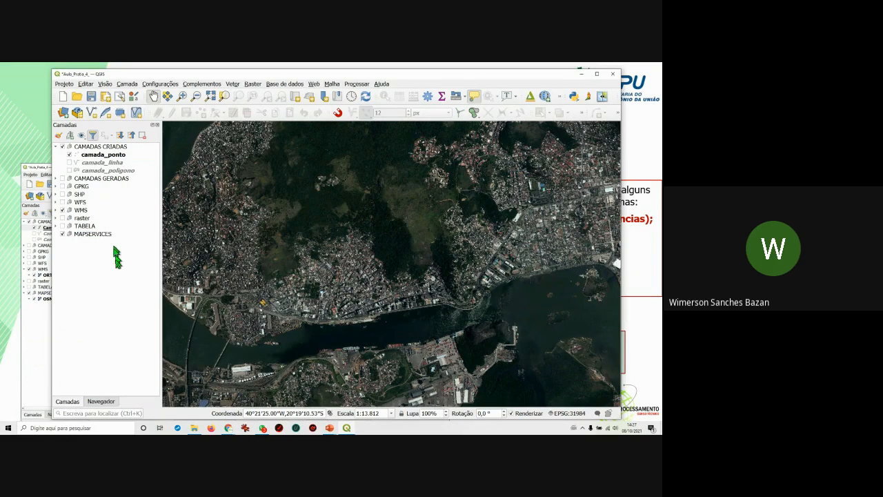
key(Return)
click(109, 237)
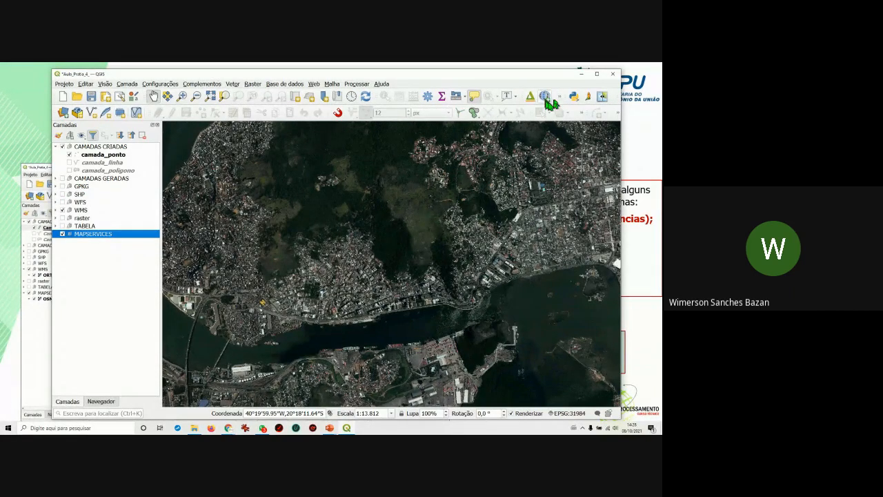
Show the Web > QuickMapServices provider list (Google, Bing, ESRI, NASA, OSM).
click(314, 85)
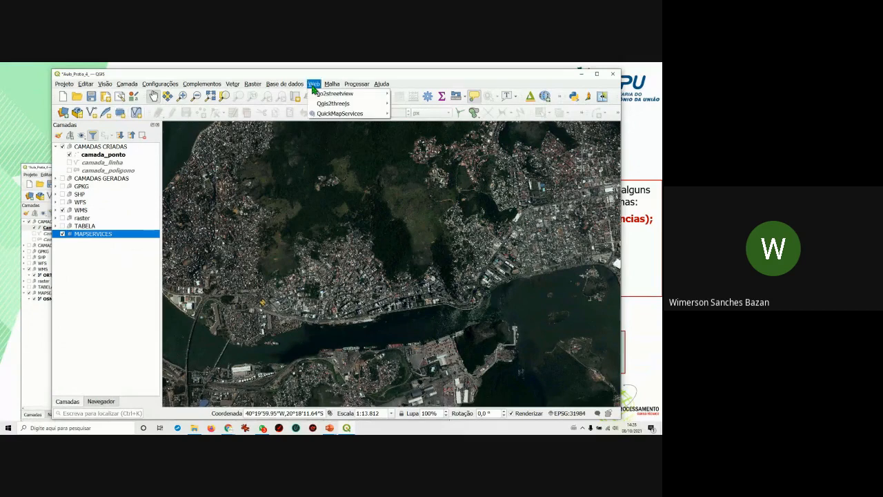
click(314, 85)
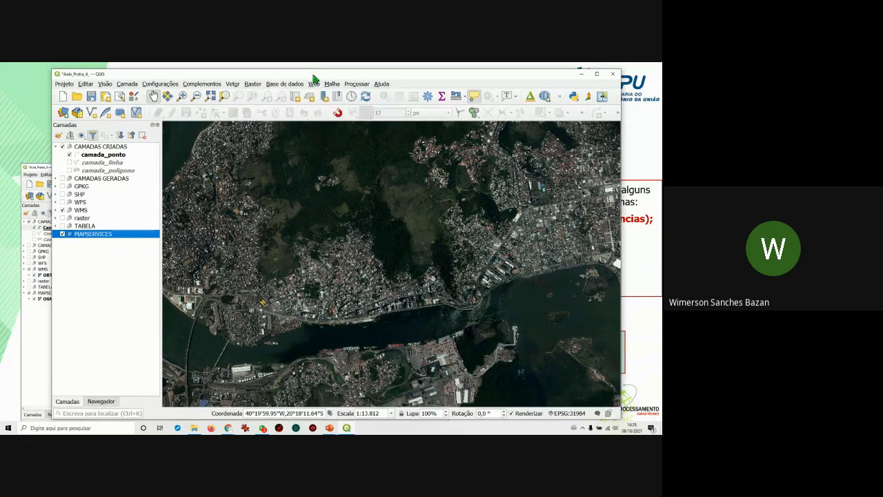
click(314, 84)
mouse_move(340, 113)
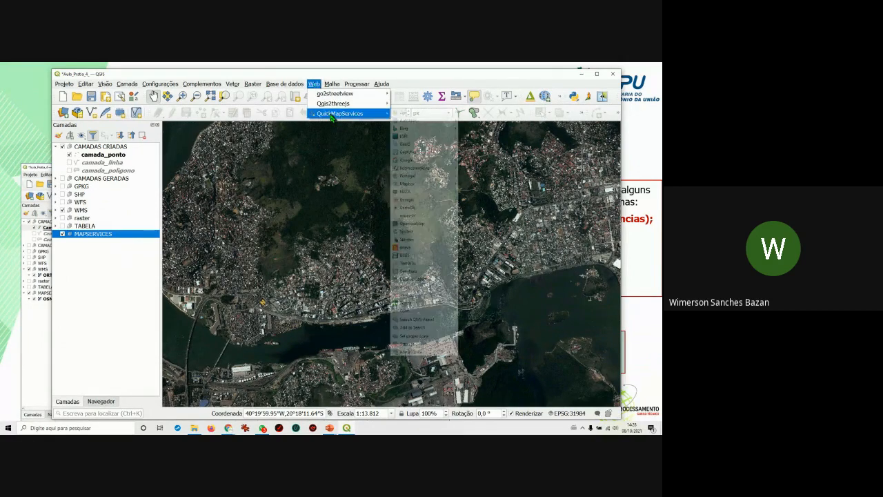
mouse_move(407, 115)
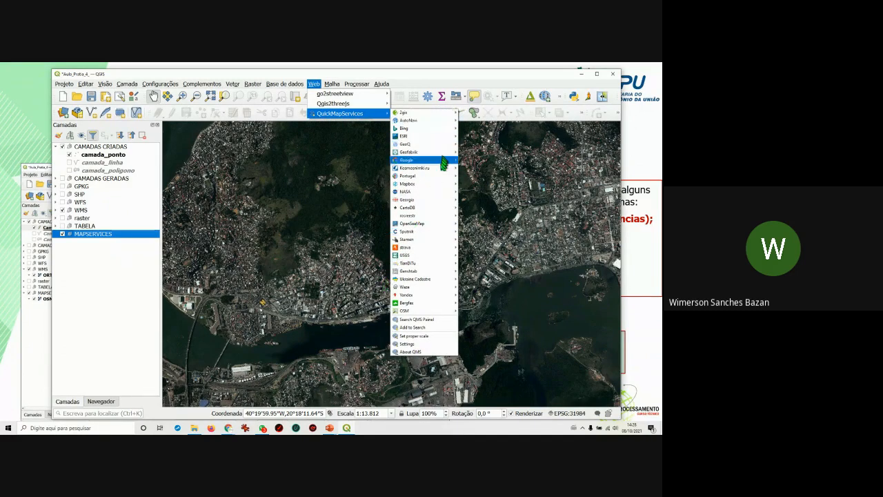
mouse_move(412, 265)
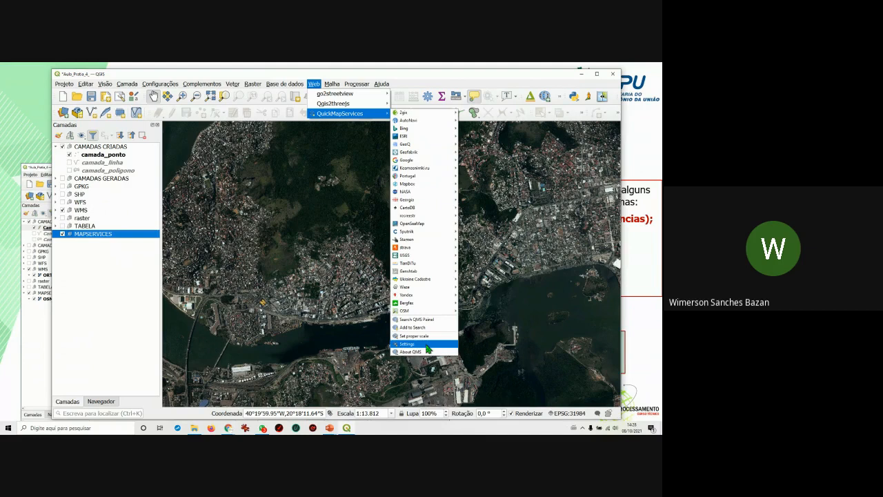
Get the contributed pack under QuickMapServices Settings > More services and save the settings.
click(427, 345)
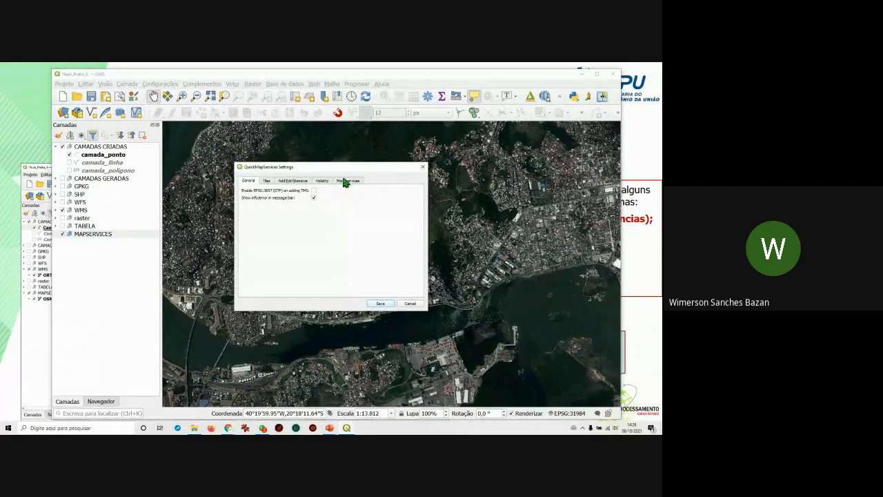
click(346, 182)
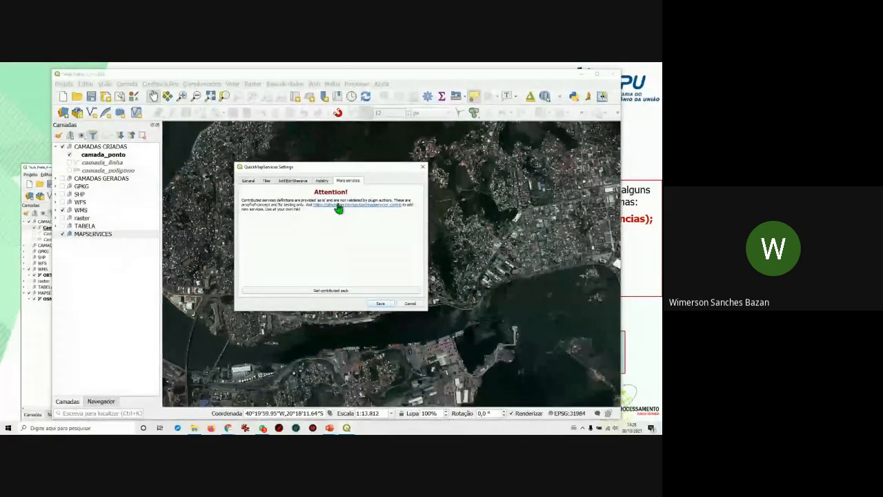
click(339, 291)
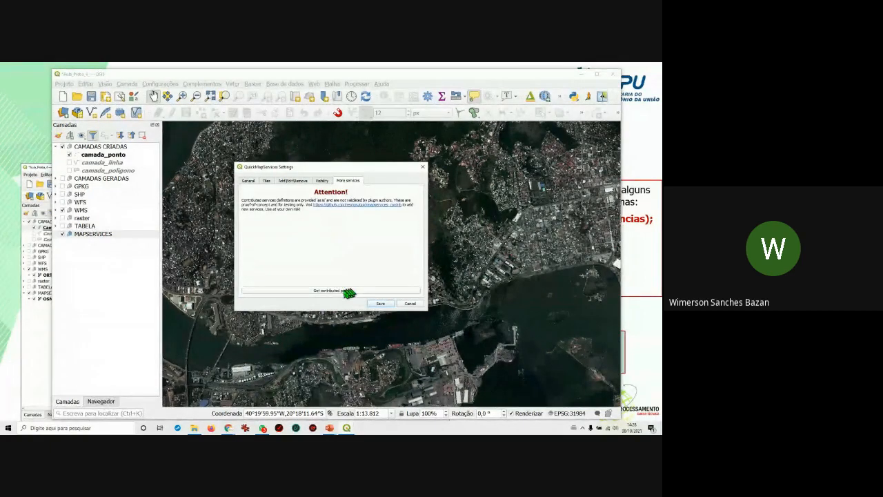
drag(364, 169, 370, 157)
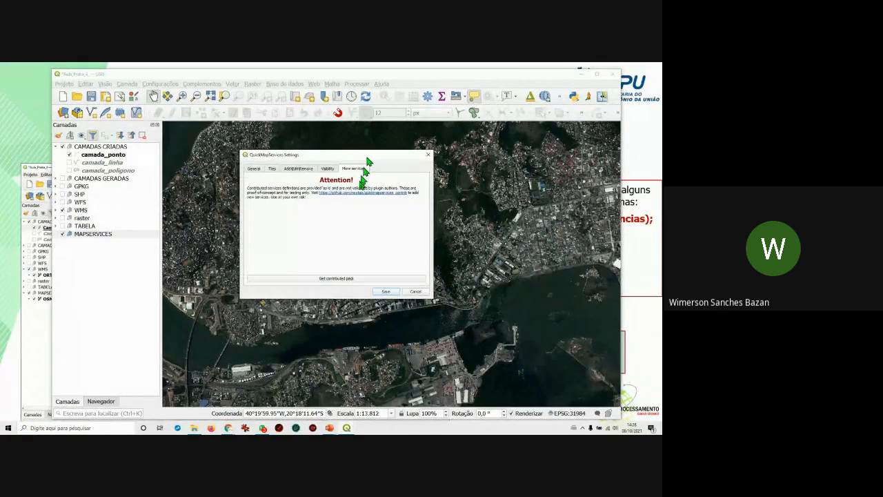
click(348, 279)
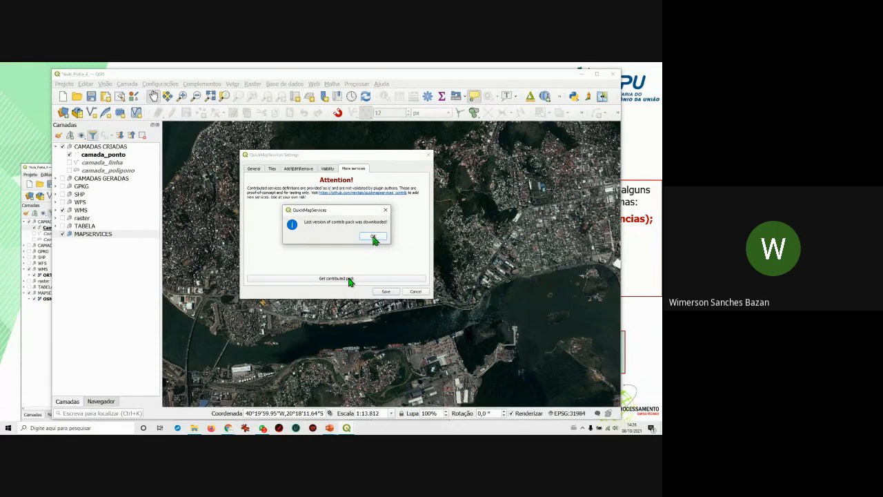
click(373, 238)
click(386, 292)
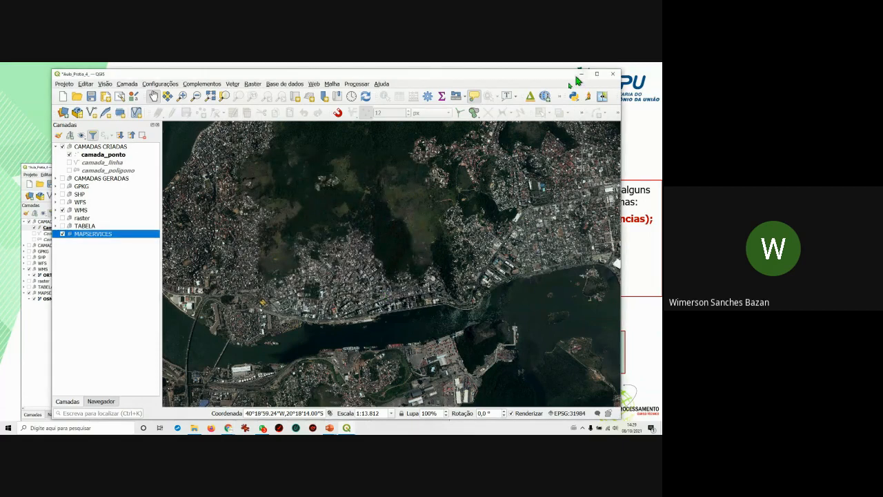
Add the OSM Standard basemap from the QuickMapServices OSM menu.
click(545, 97)
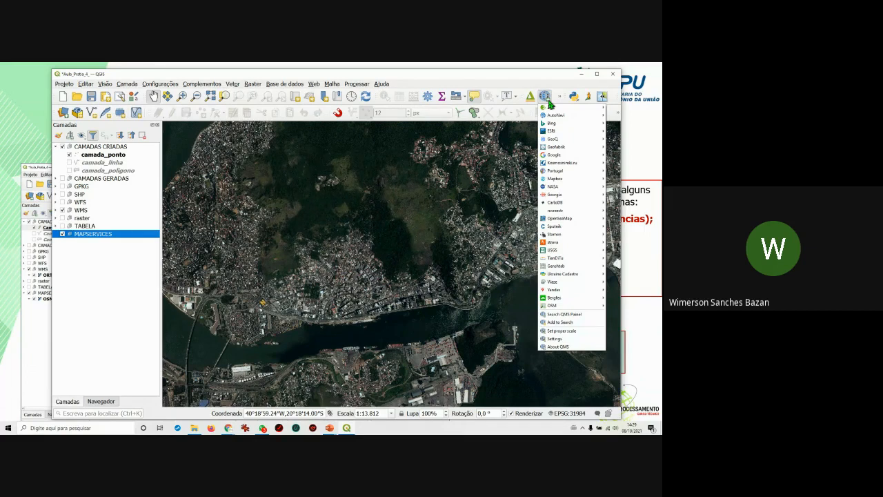
mouse_move(551, 307)
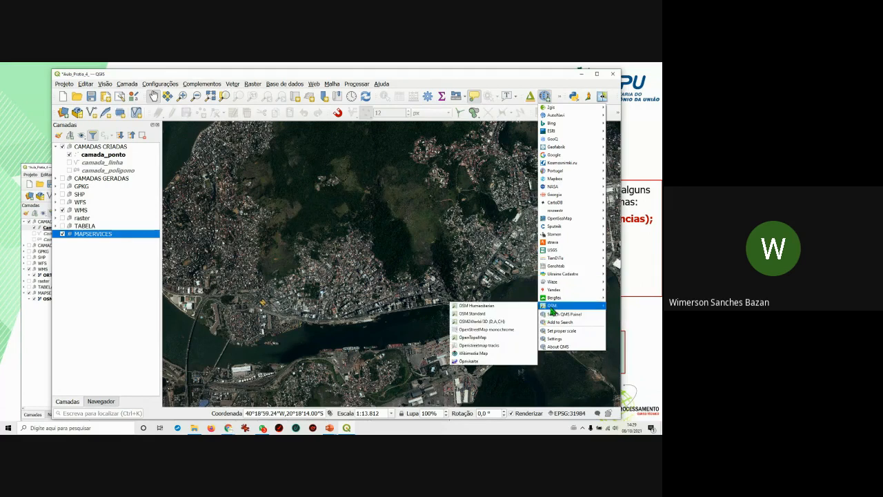
click(482, 315)
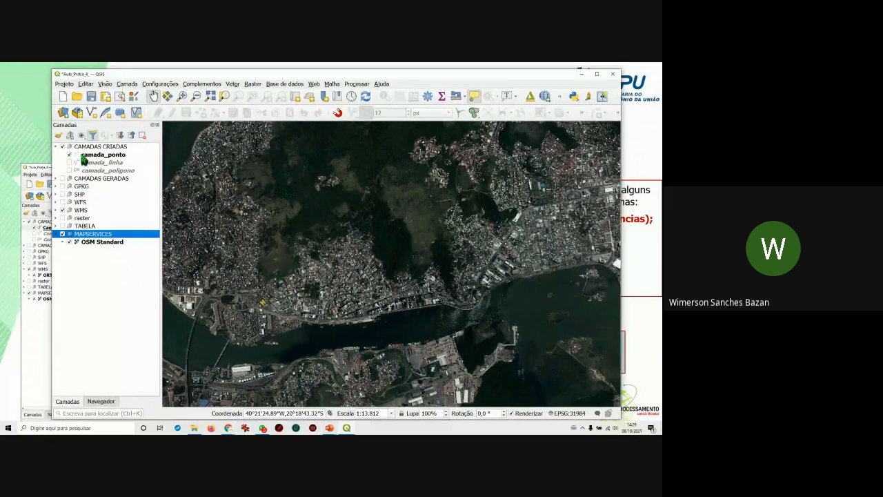
Hide and re-show the WMS satellite imagery to compare it with OSM Standard.
click(63, 210)
click(57, 234)
click(63, 210)
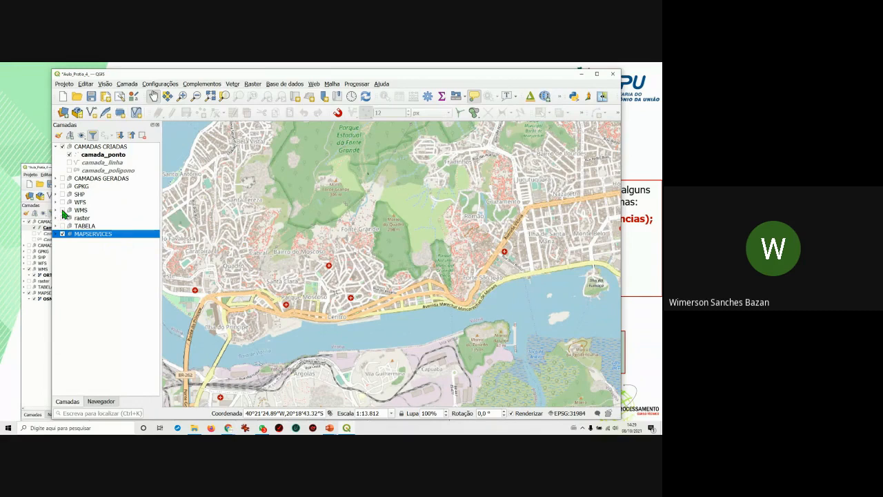
click(63, 211)
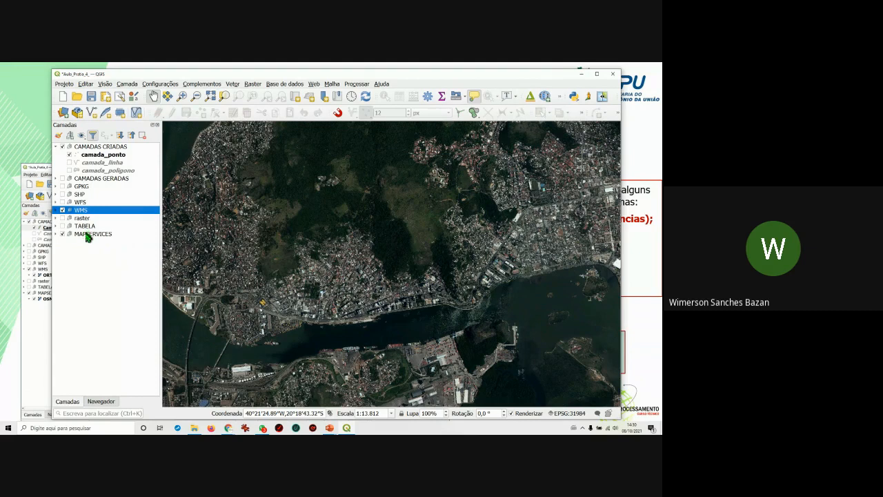
Turn on MAPSERVICES, select the WMS group, and launch Complementos > Map swipe tool.
click(63, 234)
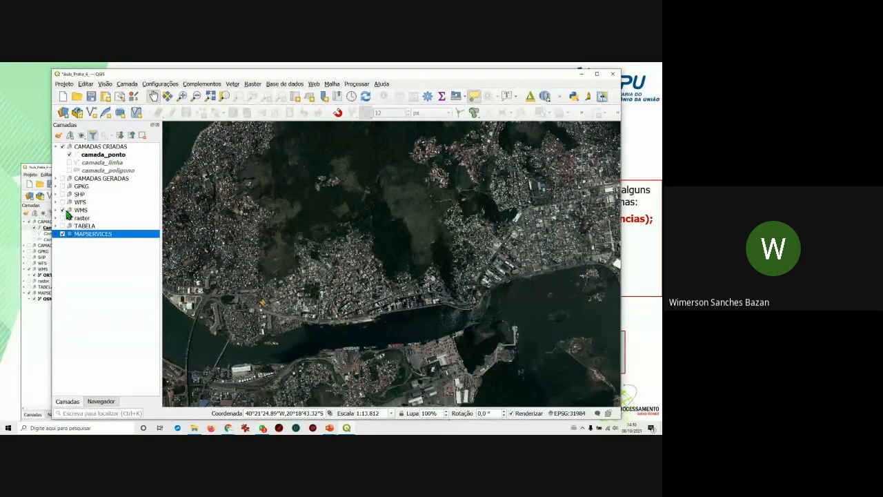
click(77, 211)
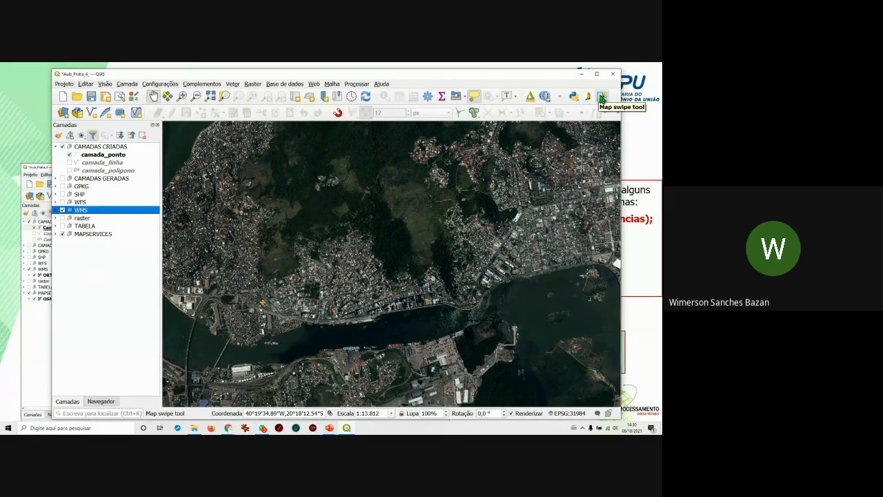
click(187, 84)
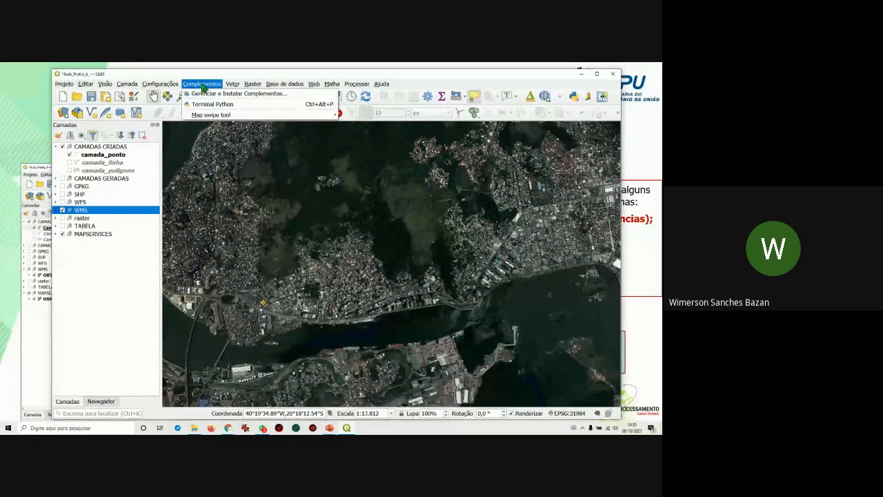
mouse_move(202, 115)
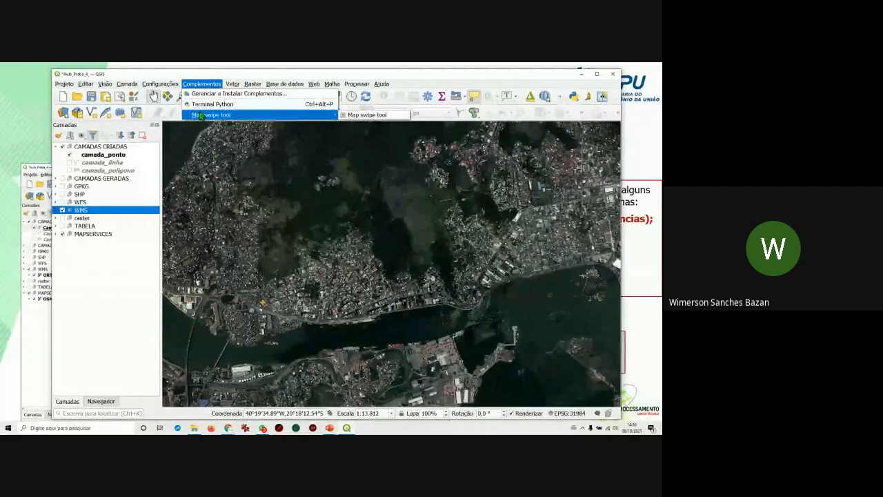
click(352, 114)
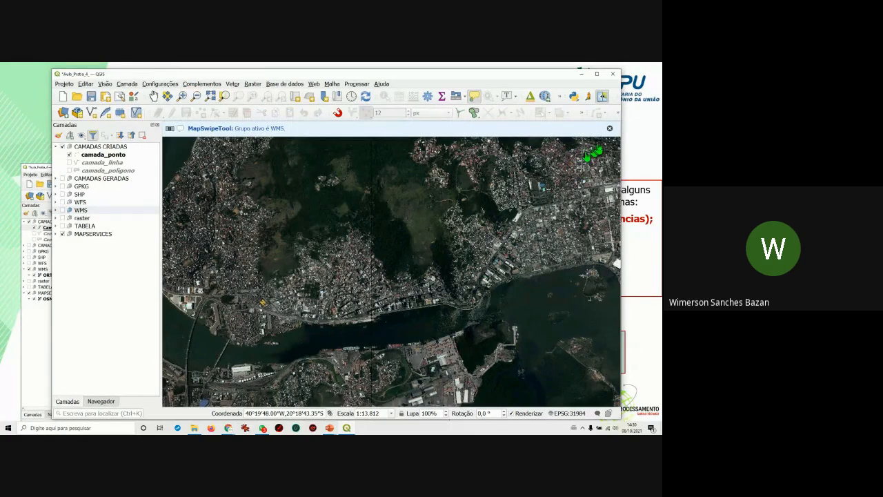
Zoom to 1:3.453 on the downtown waterfront and centre the satellite/OSM swipe divider.
click(601, 98)
mouse_move(369, 214)
mouse_down()
mouse_move(384, 214)
mouse_move(311, 215)
mouse_move(401, 218)
mouse_move(377, 224)
mouse_up()
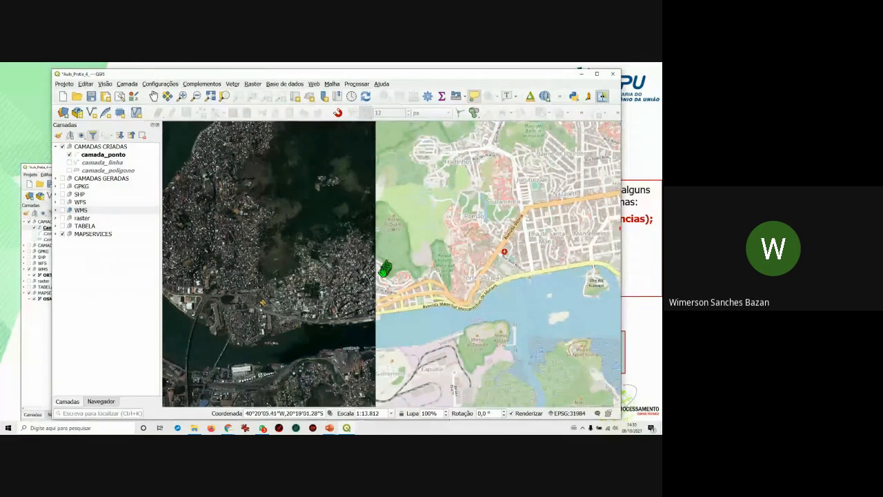
scroll(379, 280, up, 1)
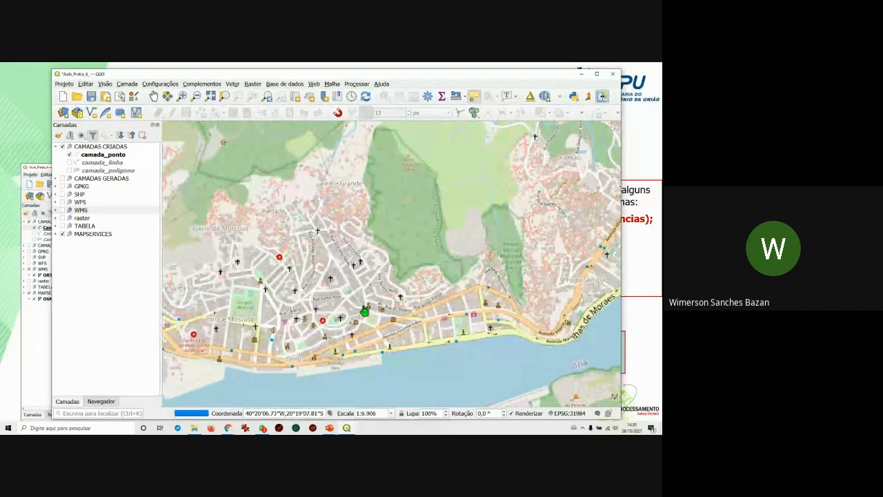
drag(367, 311, 478, 243)
drag(385, 259, 407, 258)
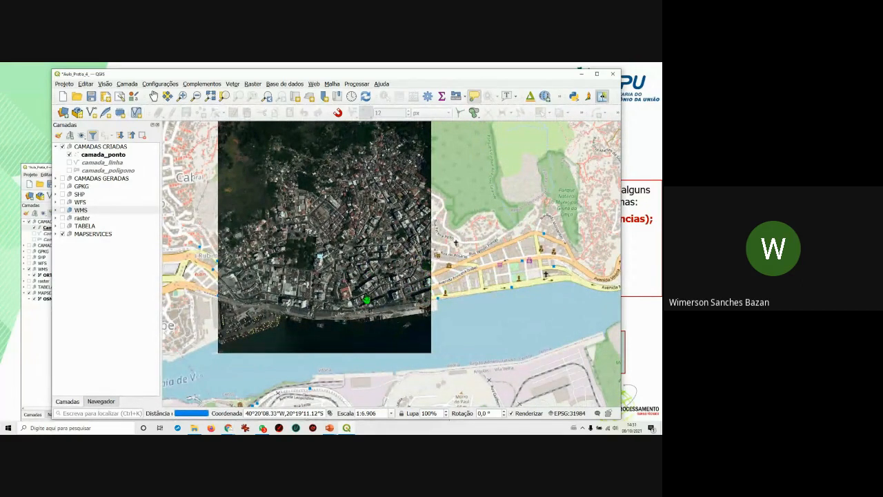
scroll(416, 290, up, 2)
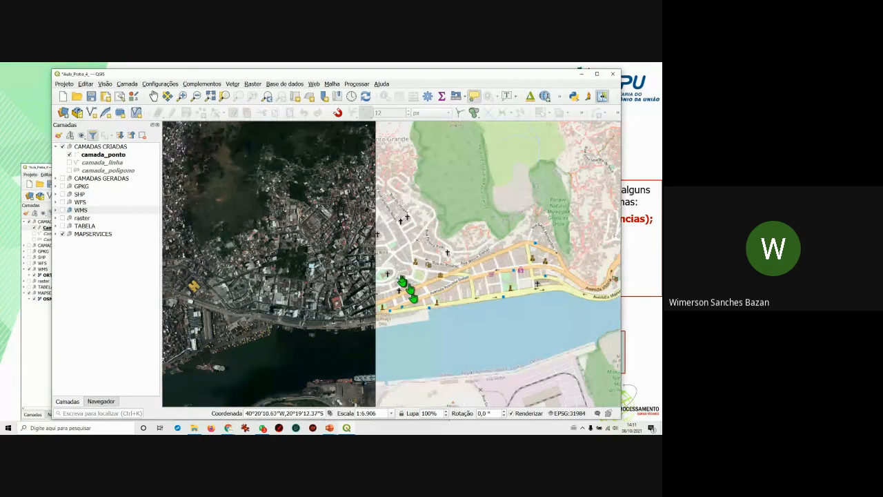
mouse_move(380, 276)
mouse_down()
mouse_move(404, 277)
mouse_move(319, 286)
mouse_move(398, 289)
mouse_move(310, 284)
mouse_move(369, 277)
mouse_up()
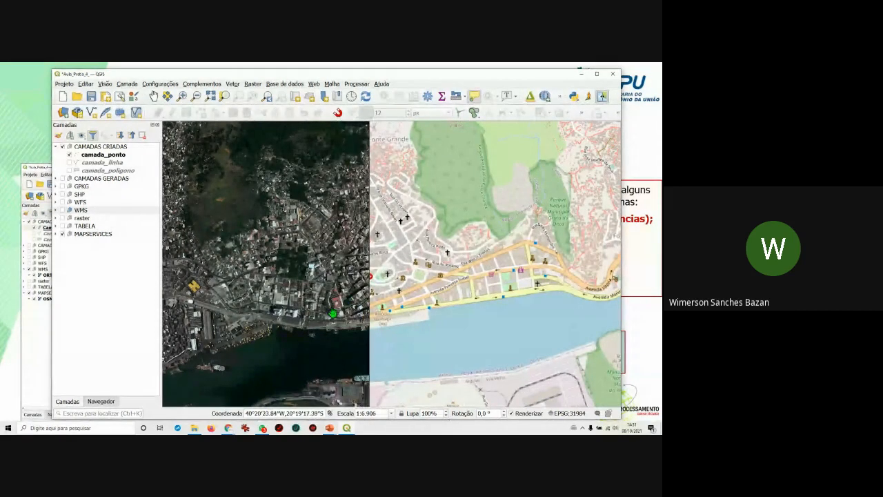
scroll(369, 276, up, 1)
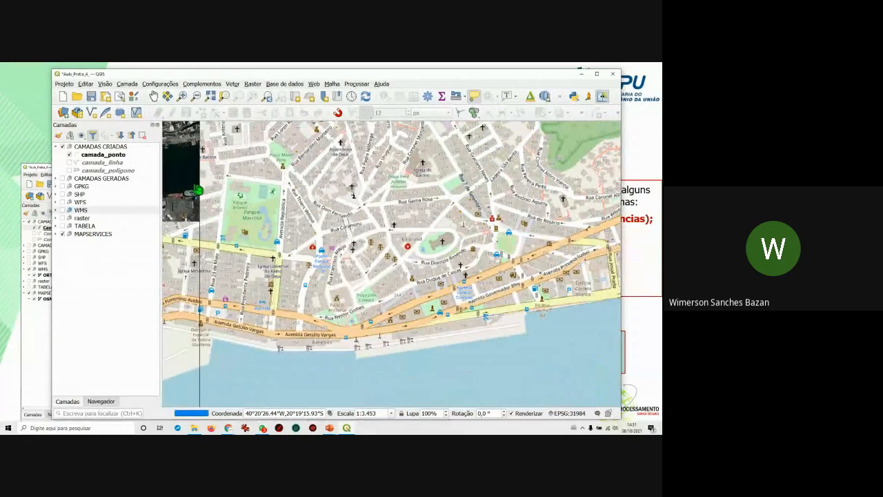
drag(286, 237, 353, 288)
Set the map scale to 1:2000 in the Escala box.
click(390, 412)
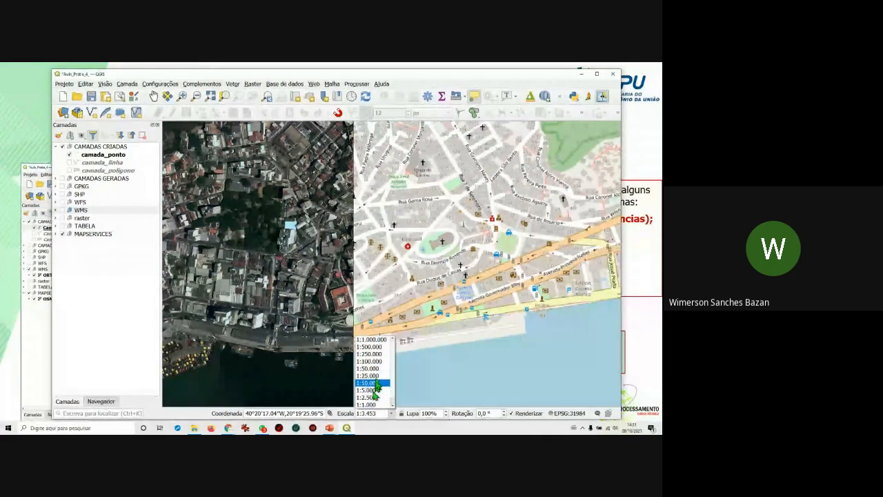
click(374, 406)
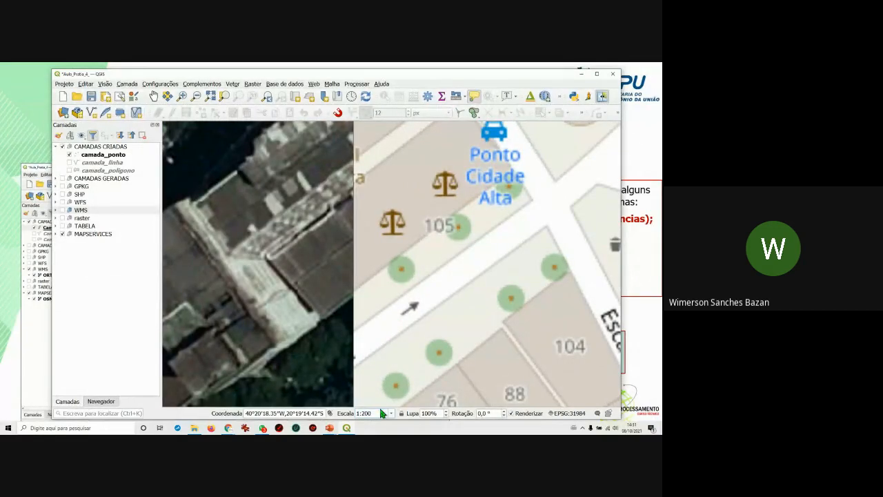
key(Return)
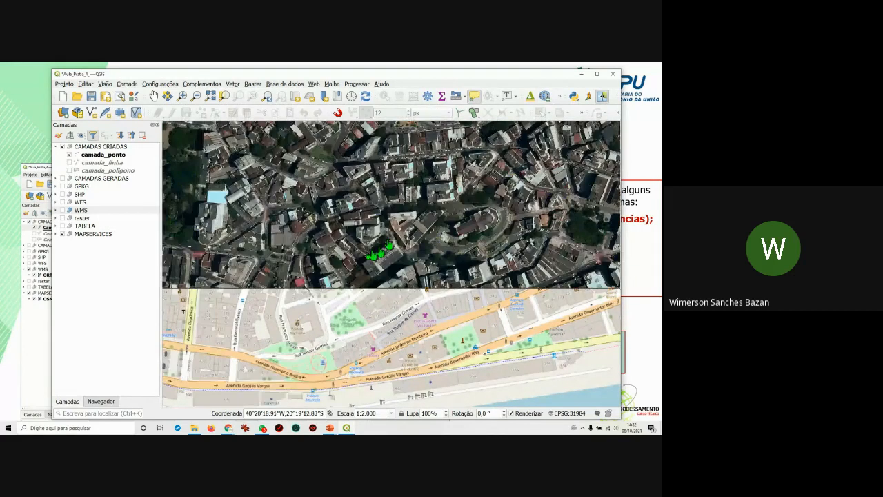
Drag the swipe divider so satellite imagery sits above the OSM street map.
drag(363, 280, 424, 292)
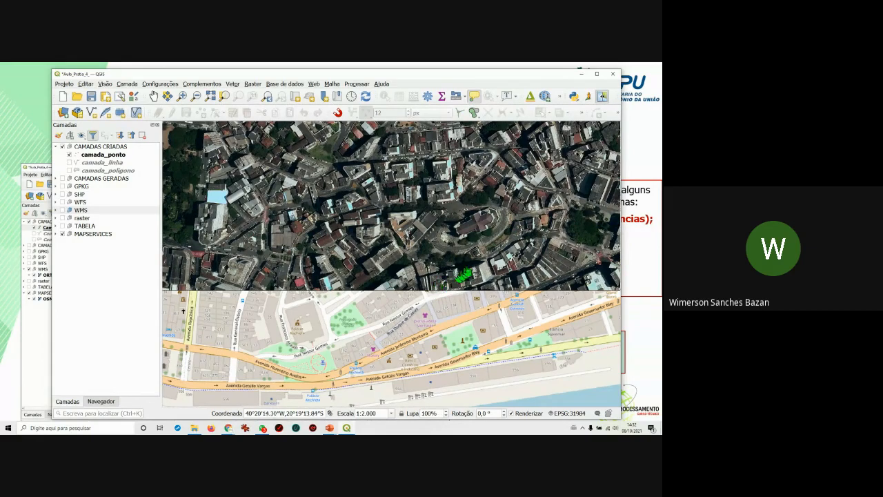
mouse_move(432, 297)
mouse_down()
mouse_move(434, 276)
mouse_move(442, 297)
mouse_up()
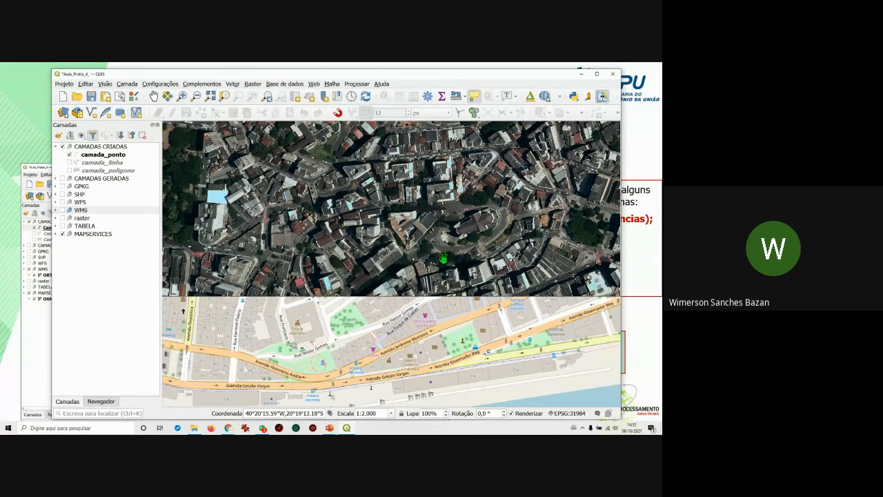
drag(444, 301, 531, 296)
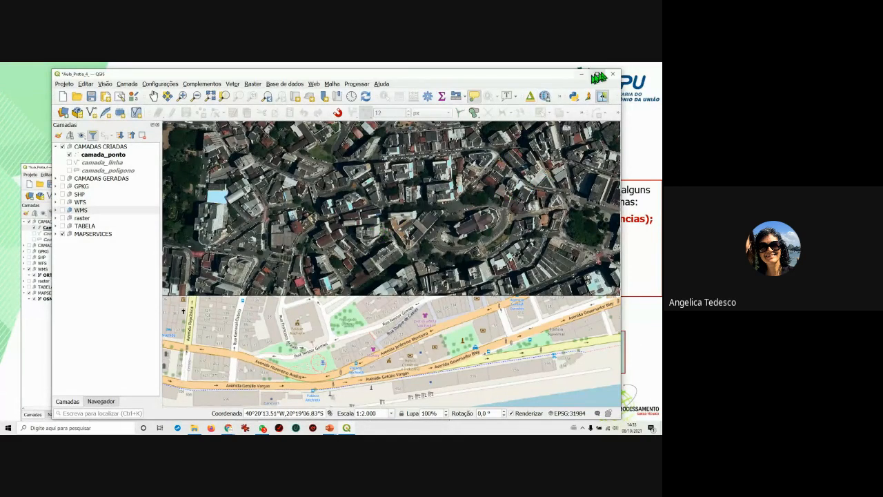
click(600, 97)
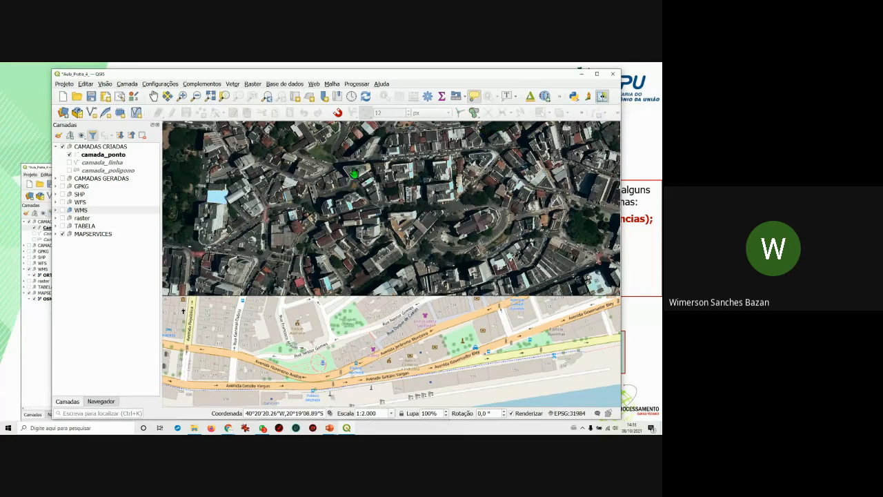
Show the WMS group, relaunch Map swipe tool, and sweep satellite imagery across the upper map.
click(63, 211)
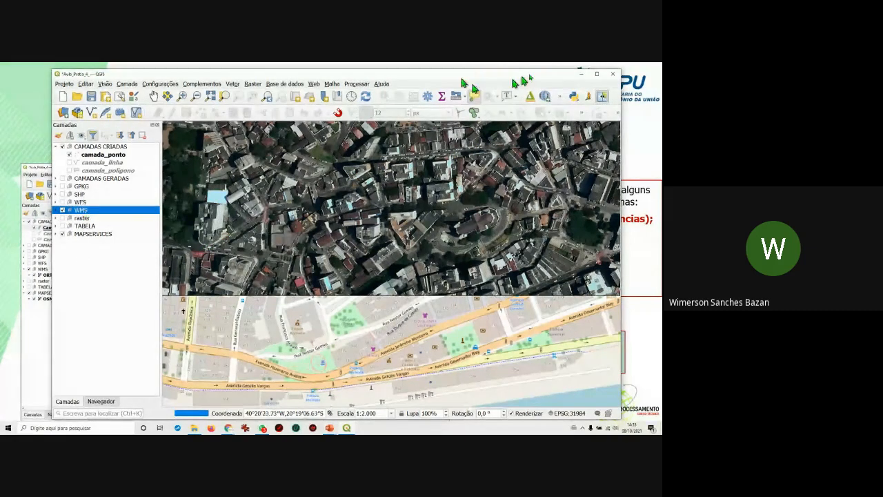
click(602, 99)
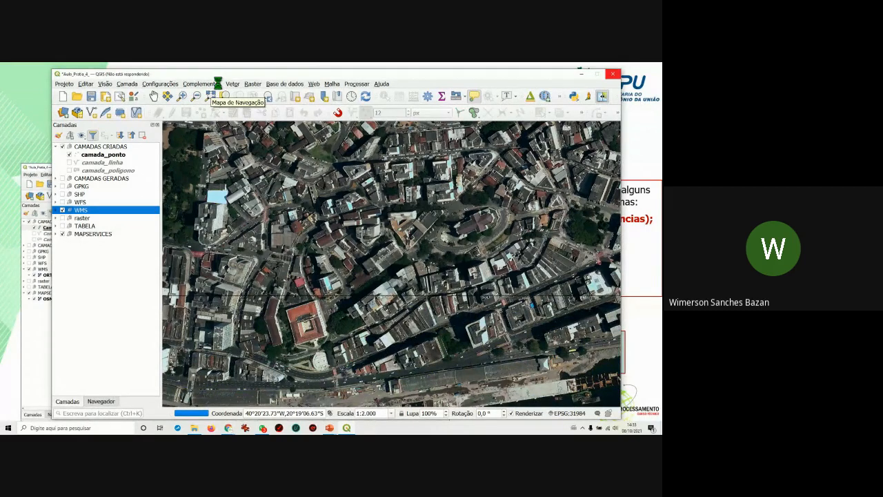
click(218, 84)
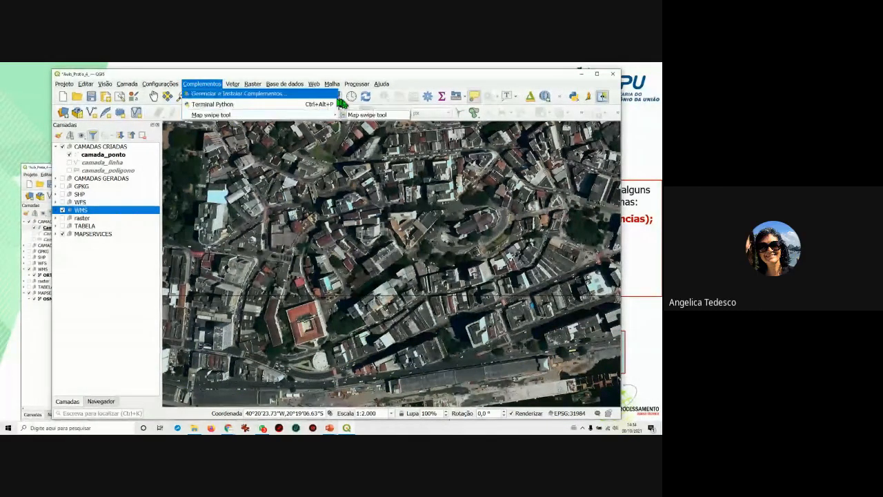
click(360, 114)
drag(407, 174, 438, 113)
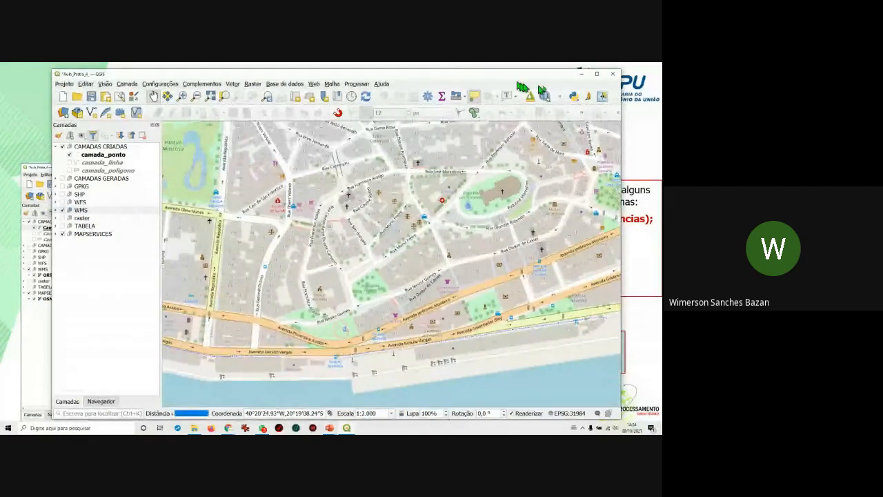
click(601, 96)
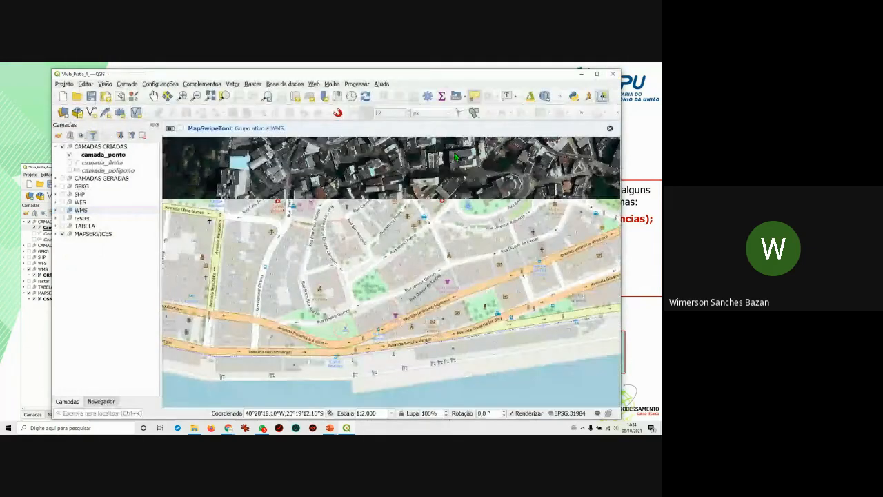
drag(457, 156, 515, 247)
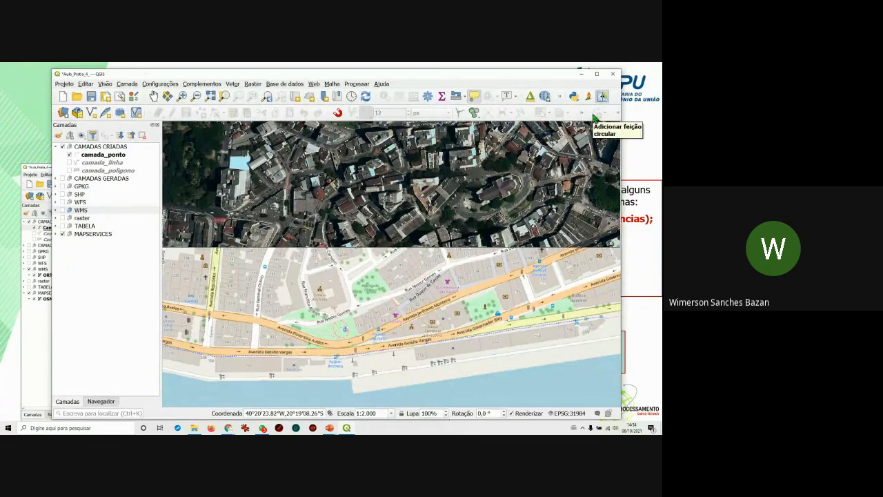
Stop the swipe, pan and zoom to 1:1000 on the waterfront blocks, and toggle the WMS group.
click(602, 98)
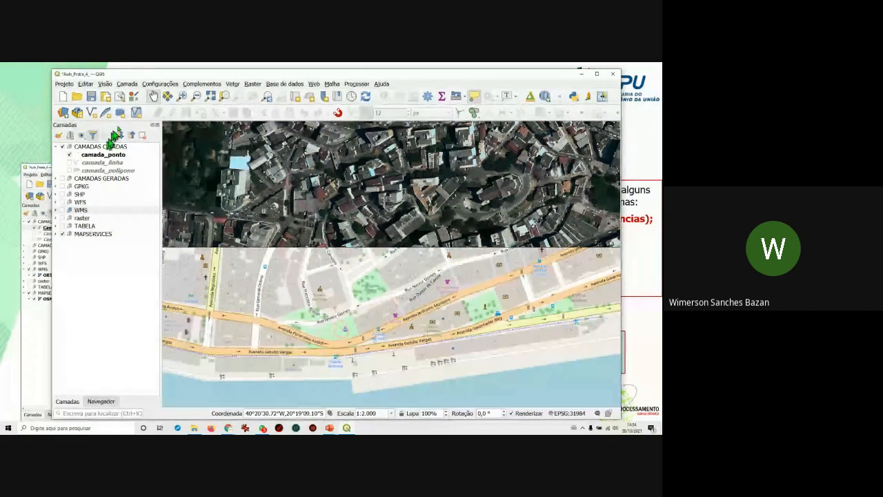
mouse_move(282, 249)
mouse_down()
mouse_move(391, 262)
mouse_move(283, 250)
mouse_up()
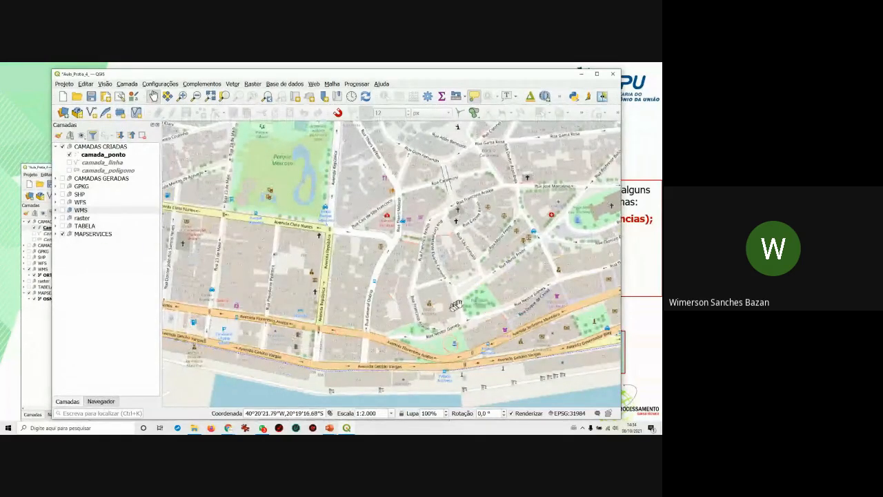
drag(495, 334, 381, 295)
scroll(450, 327, up, 1)
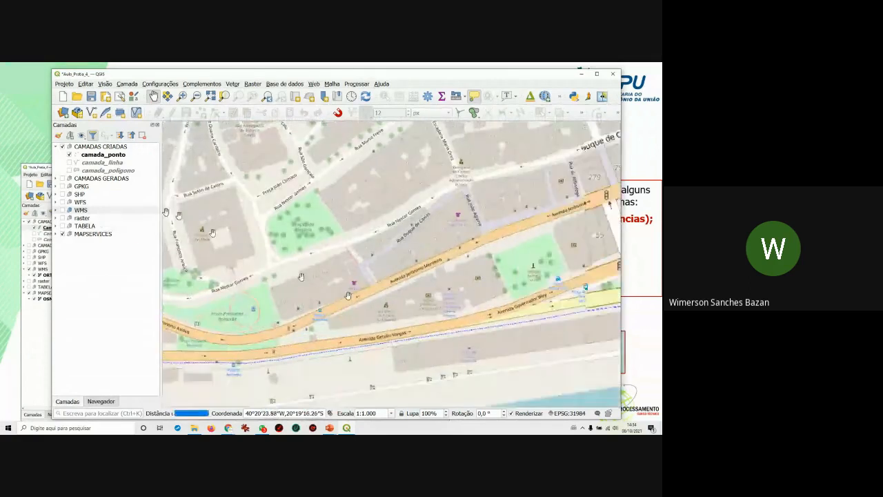
drag(449, 249, 411, 249)
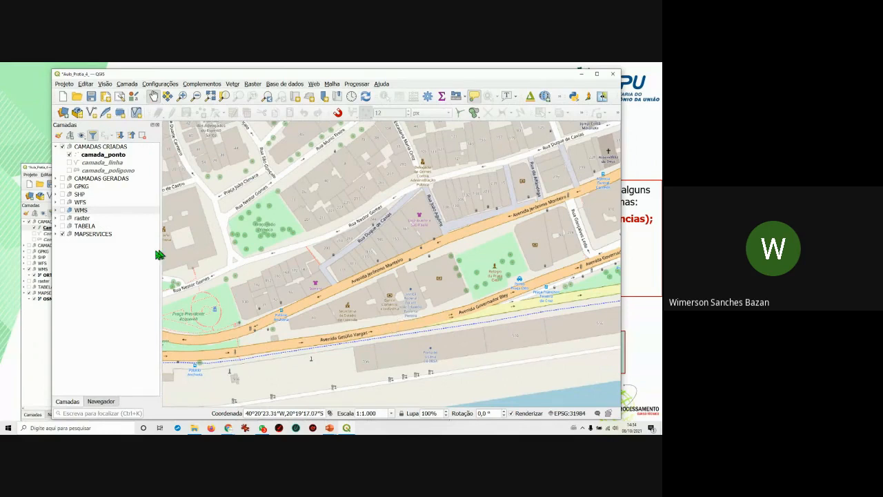
click(62, 211)
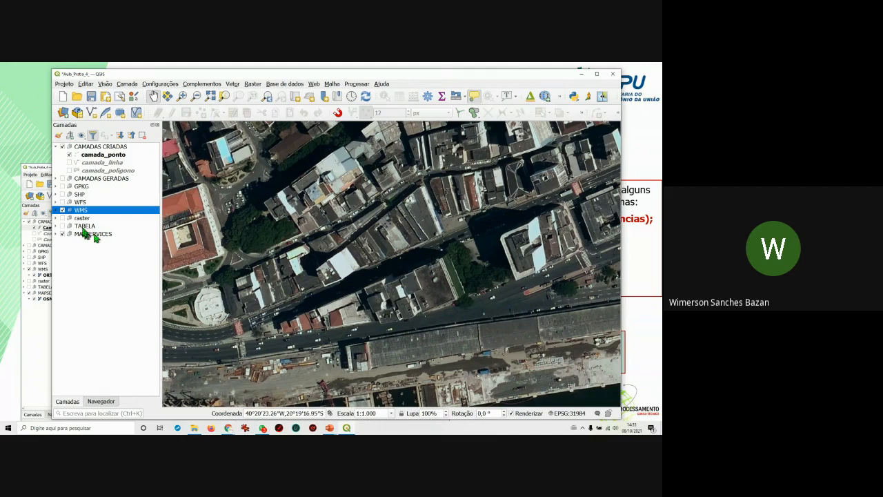
Flash the WMS satellite imagery on and off, leaving the OSM street map, and pan it.
click(62, 210)
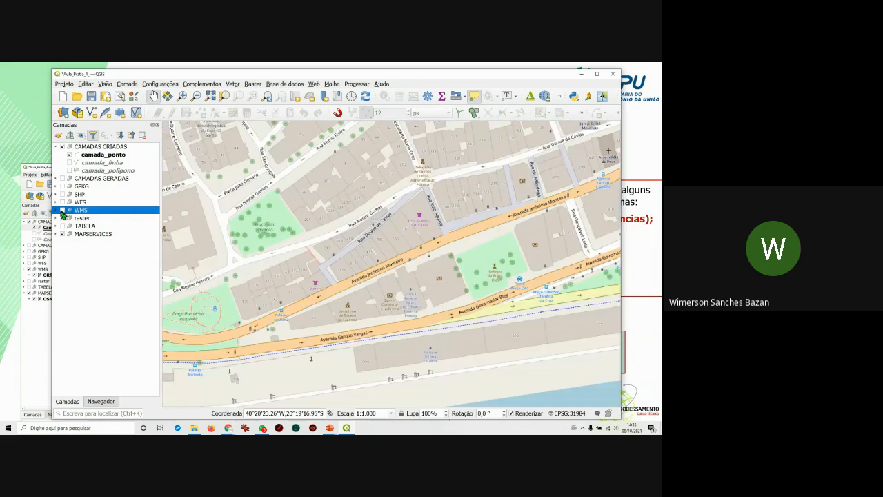
click(62, 211)
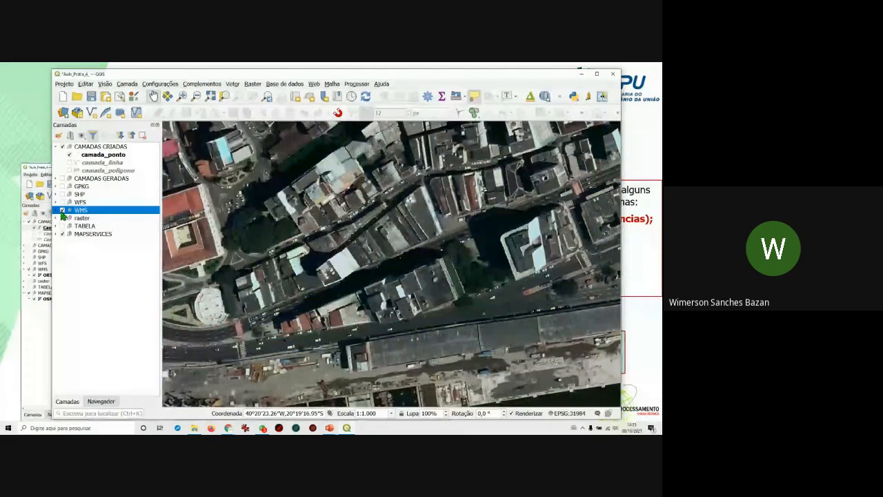
click(62, 211)
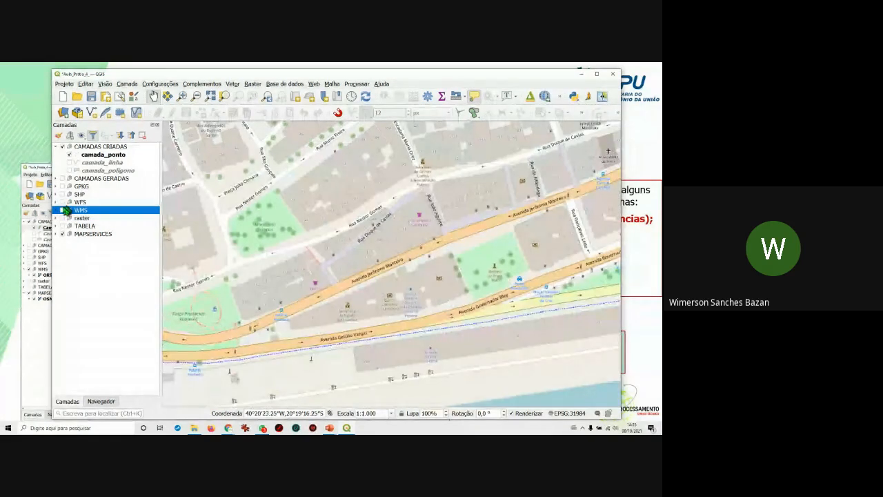
scroll(450, 289, down, 1)
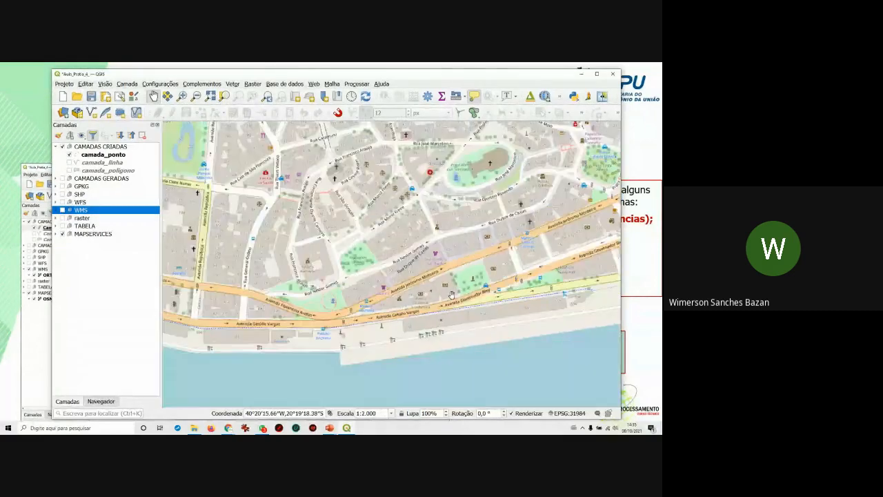
drag(419, 292, 513, 274)
drag(370, 306, 477, 299)
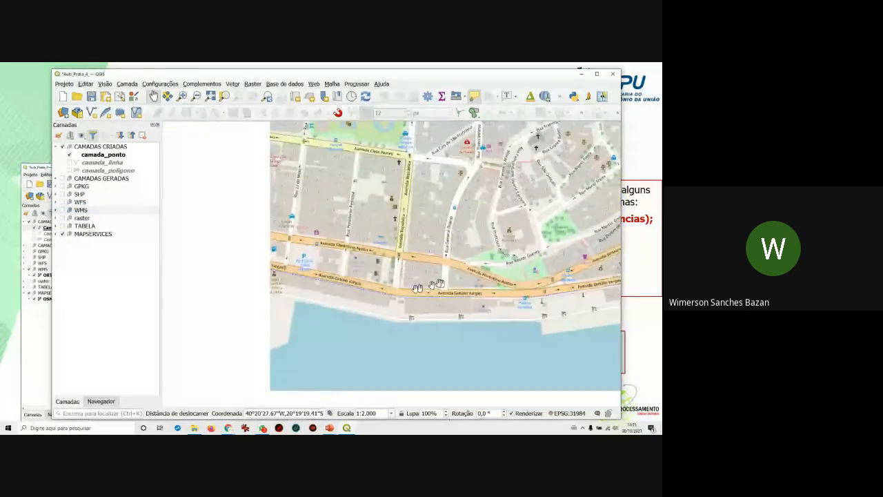
drag(375, 270, 418, 264)
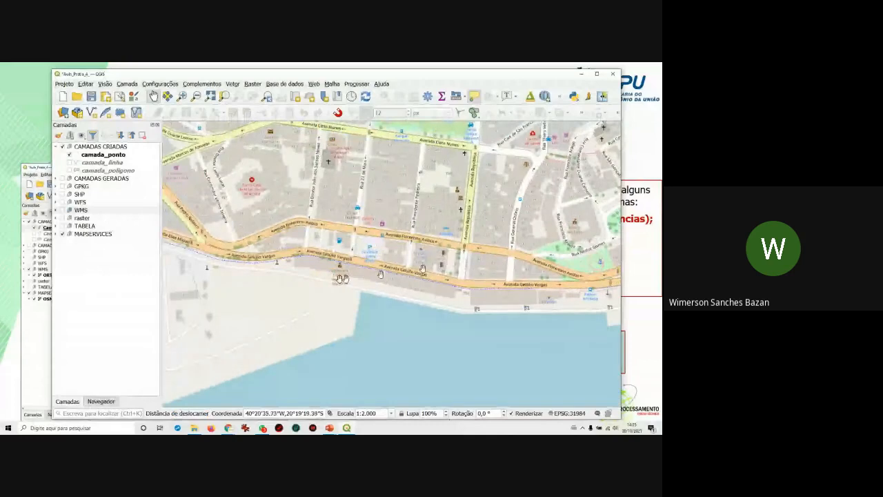
drag(357, 281, 423, 286)
Zoom and pan toward the eastern waterfront, then set the Escala value to 1:1500.
scroll(300, 286, down, 1)
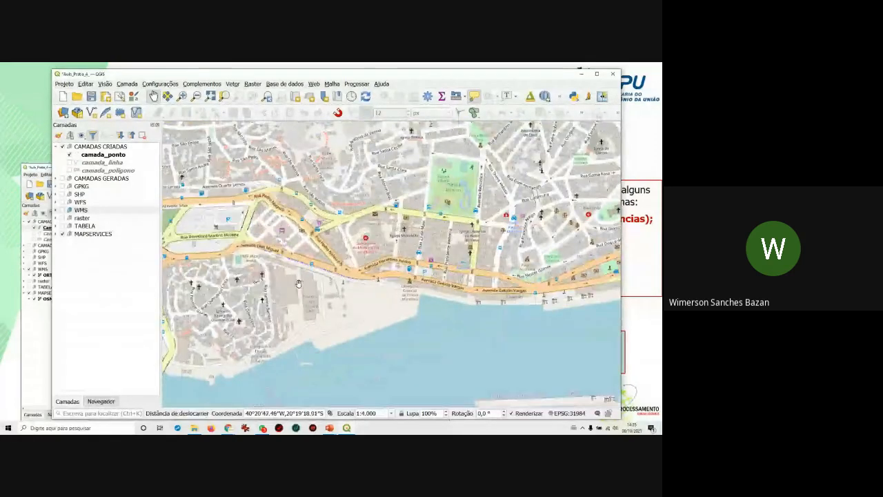
scroll(297, 289, down, 1)
mouse_move(418, 287)
mouse_down()
mouse_move(446, 279)
mouse_move(408, 289)
mouse_up()
scroll(448, 279, up, 1)
scroll(445, 288, up, 1)
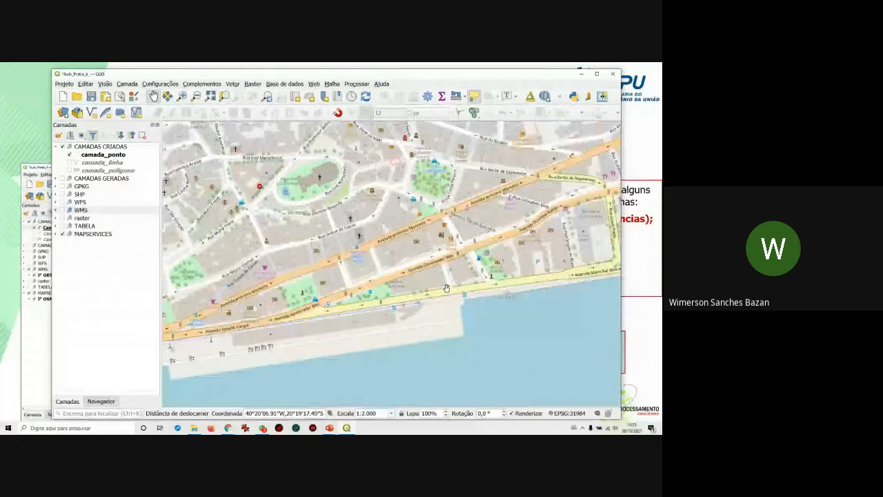
drag(495, 278, 412, 287)
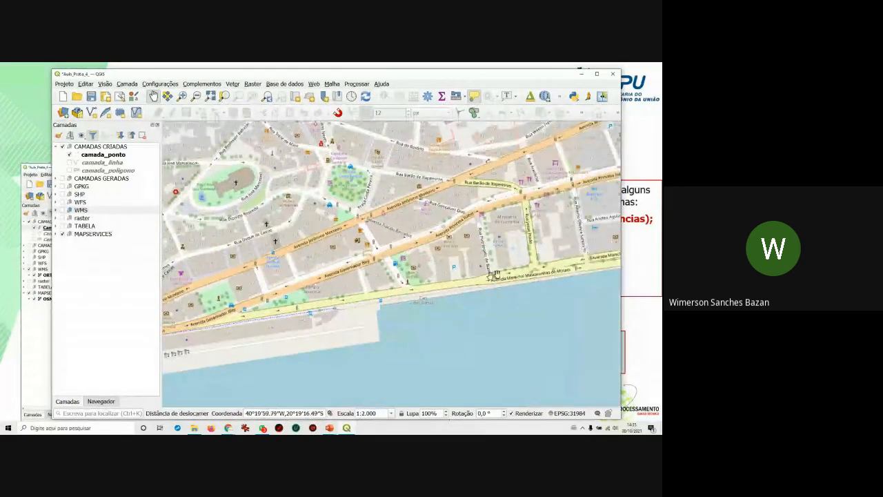
drag(497, 277, 413, 288)
drag(482, 256, 414, 273)
scroll(430, 267, up, 1)
scroll(431, 267, down, 1)
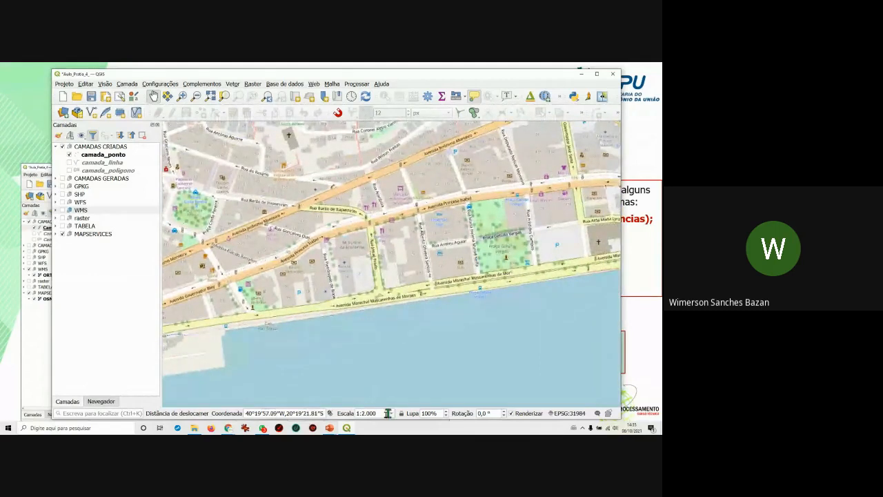
drag(362, 413, 383, 413)
Zoom the map to 1:1500, then set the scale back to 1:2.000.
text(1500)
key(Return)
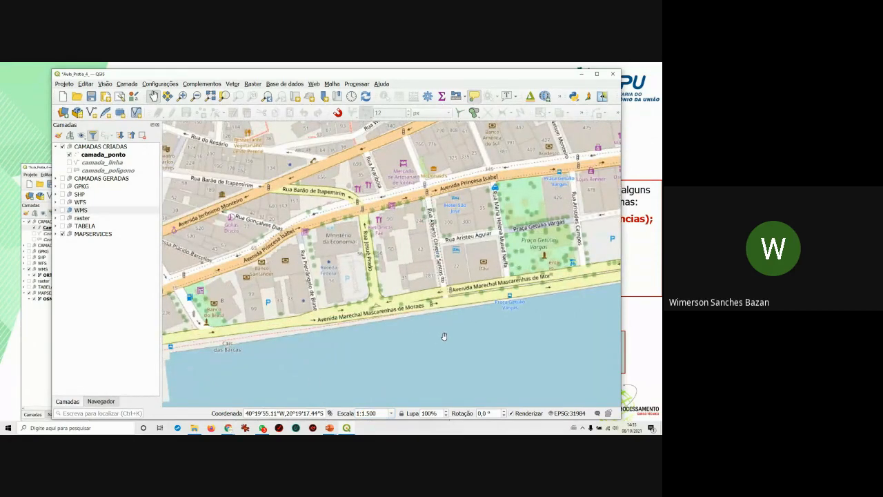
mouse_move(378, 413)
mouse_down()
mouse_move(360, 413)
mouse_move(379, 414)
mouse_up()
text(2.0)
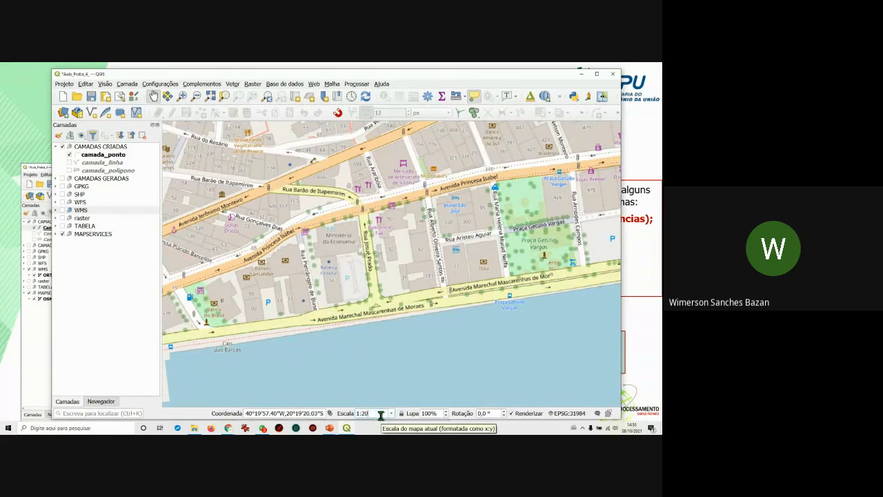
text(00)
key(Return)
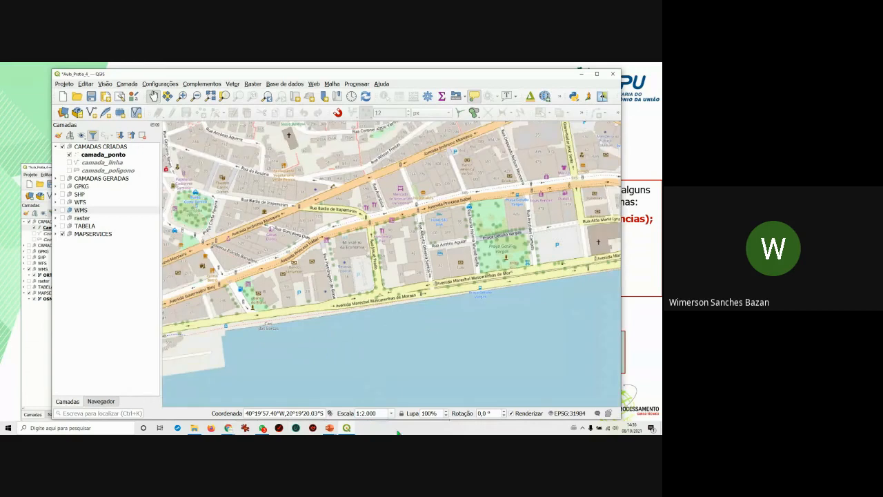
Pan the map to frame the downtown streets along the waterfront.
drag(462, 336, 464, 351)
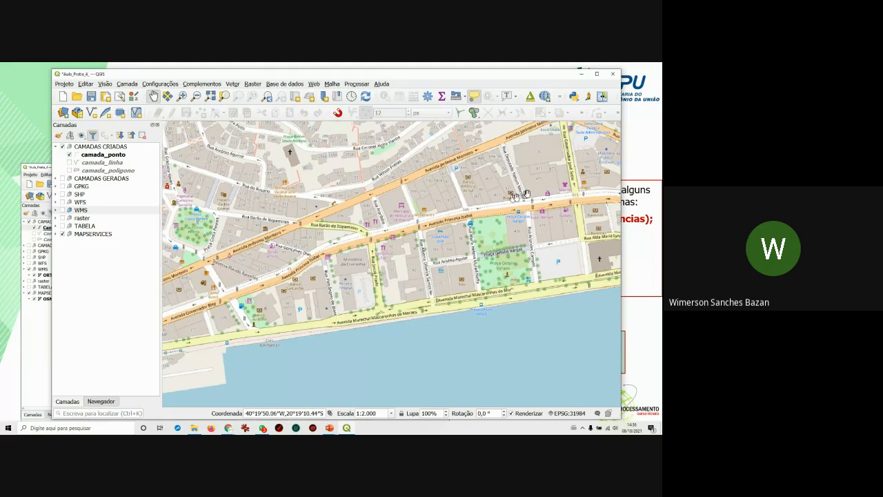
drag(531, 252, 514, 251)
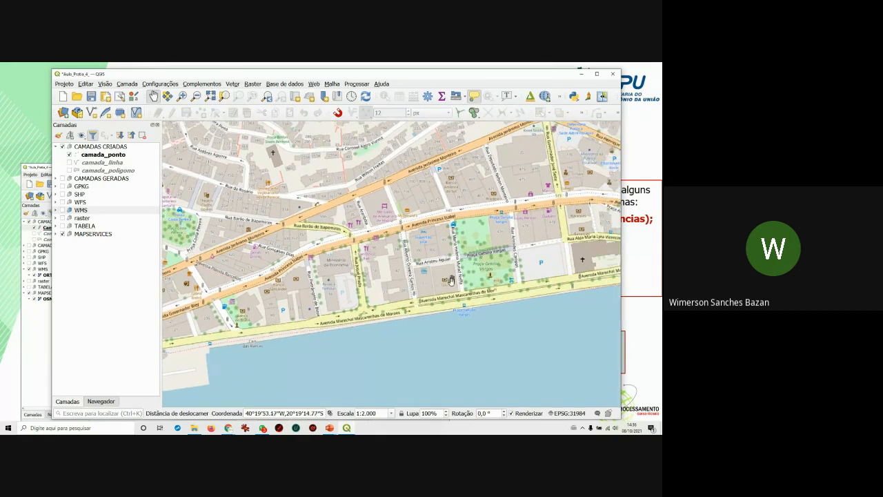
drag(384, 343, 413, 338)
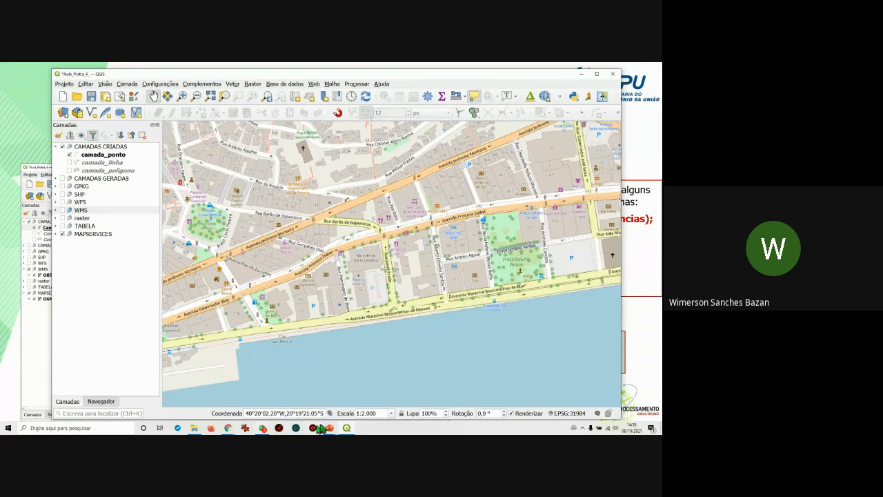
Bring the training slideshow forward and advance to the point-digitizing slide.
click(329, 427)
click(328, 387)
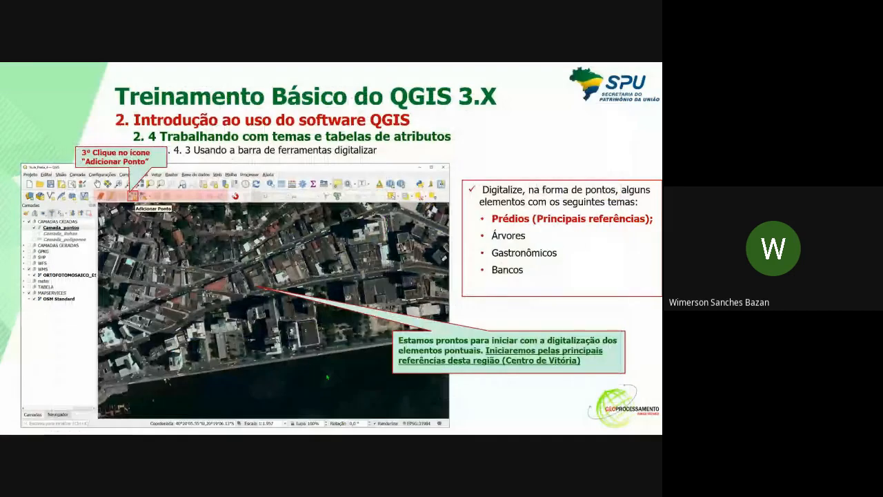
click(306, 311)
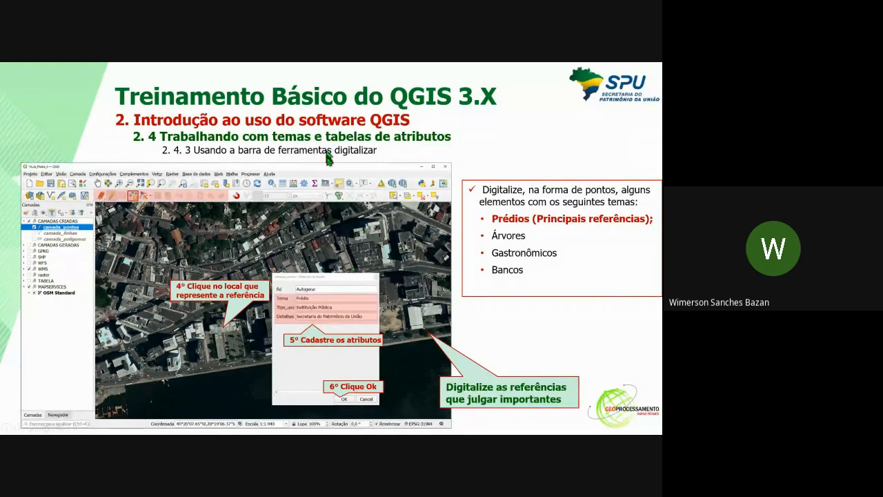
Glance at QGIS, exit the slideshow to slide editing, and bring back File Explorer.
key(alt+Tab)
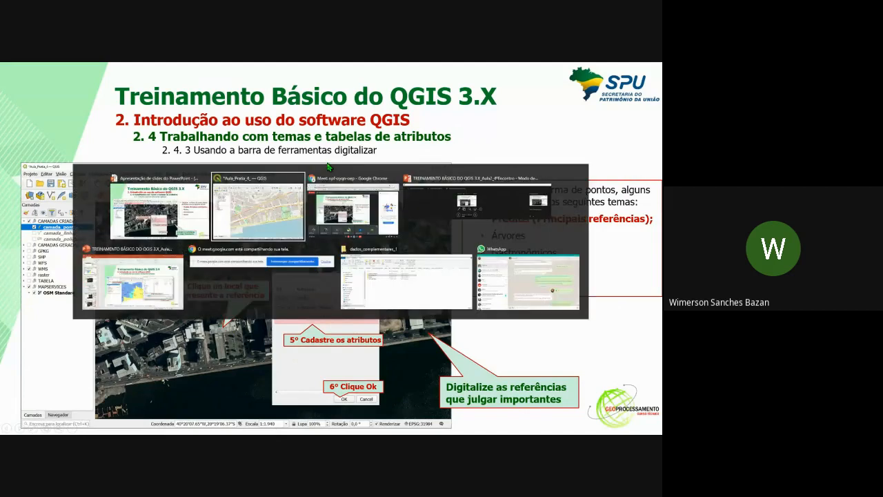
key(alt+Tab)
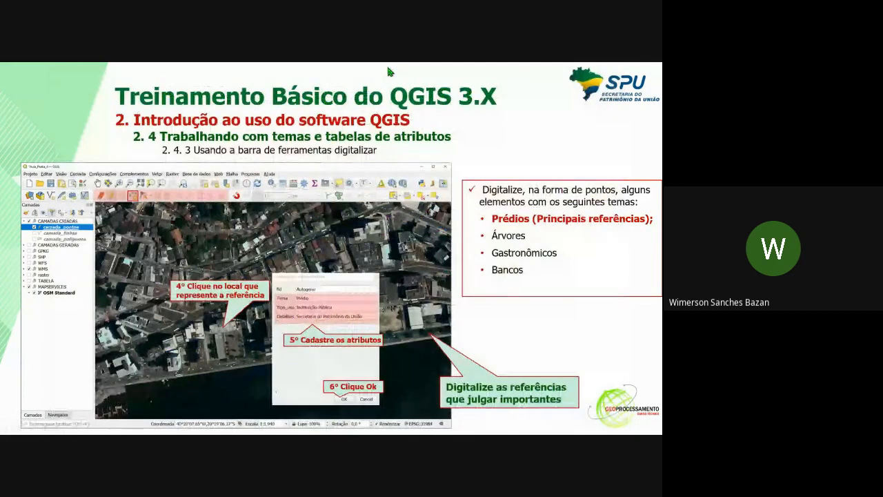
key(alt+Tab)
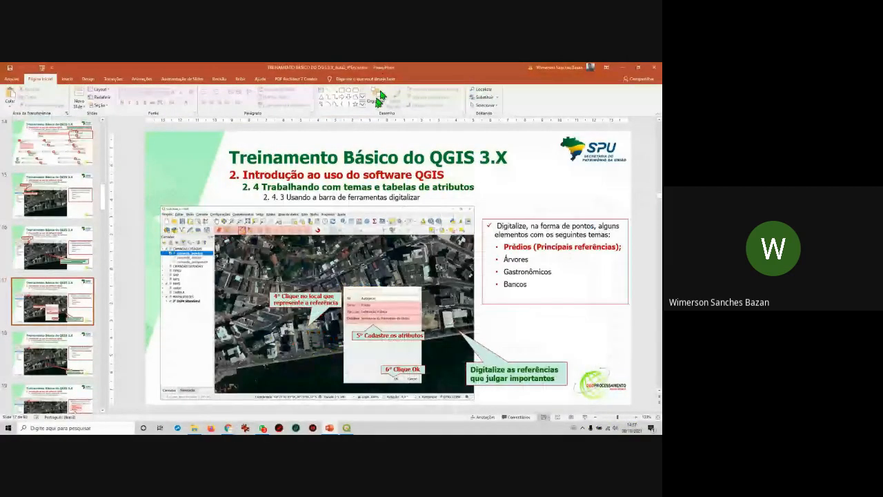
click(198, 429)
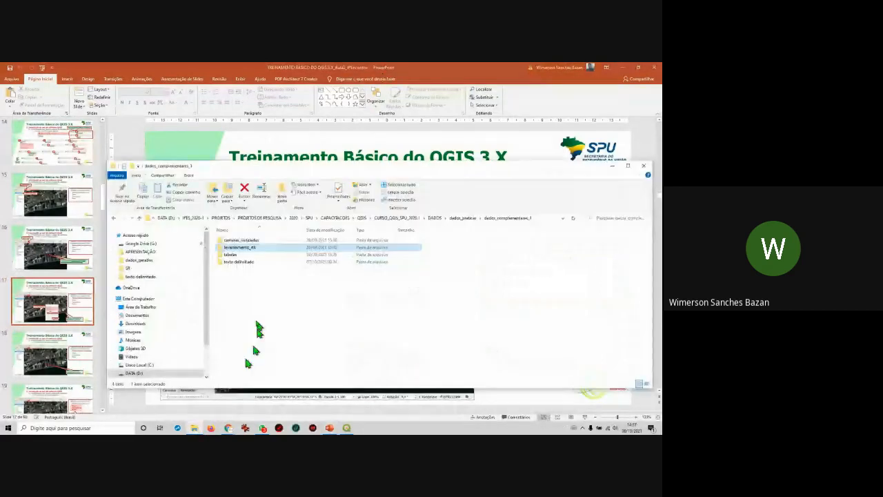
Go up to CURSO_QGIS_SPU_2020.1, open Aula_Pratica_4, select the training PDF, then minimize Explorer.
click(463, 218)
click(474, 219)
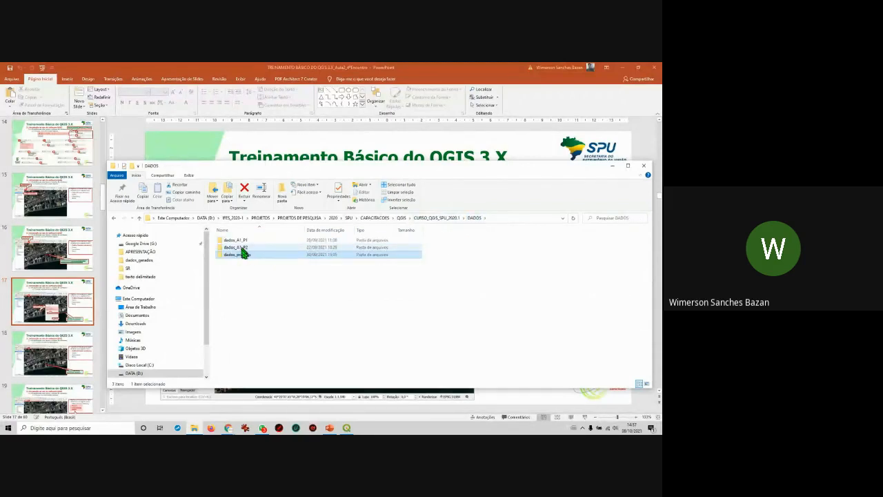
click(431, 218)
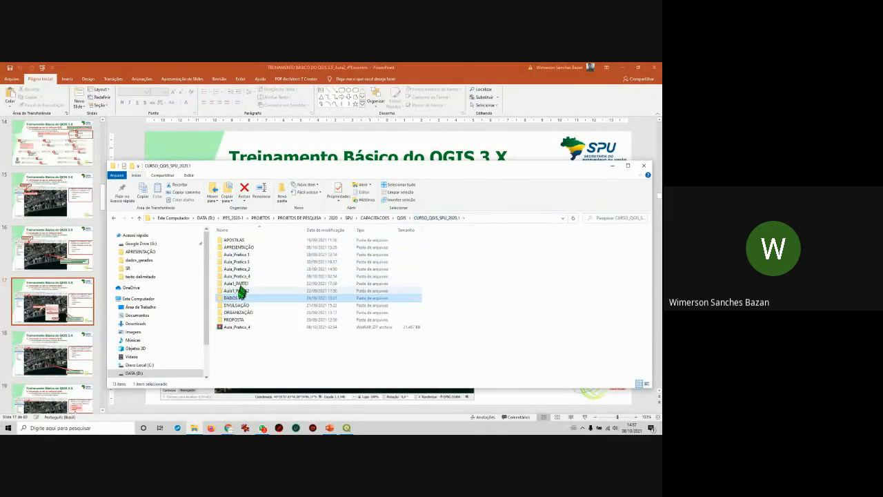
double_click(247, 276)
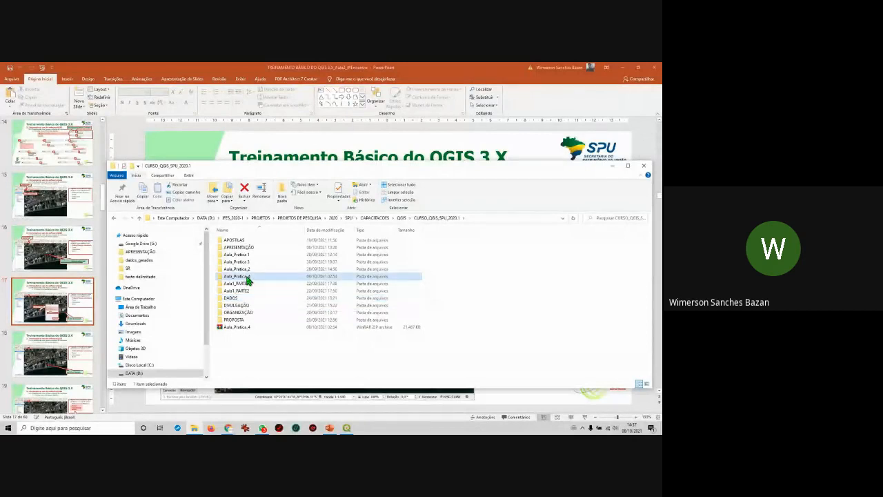
click(252, 248)
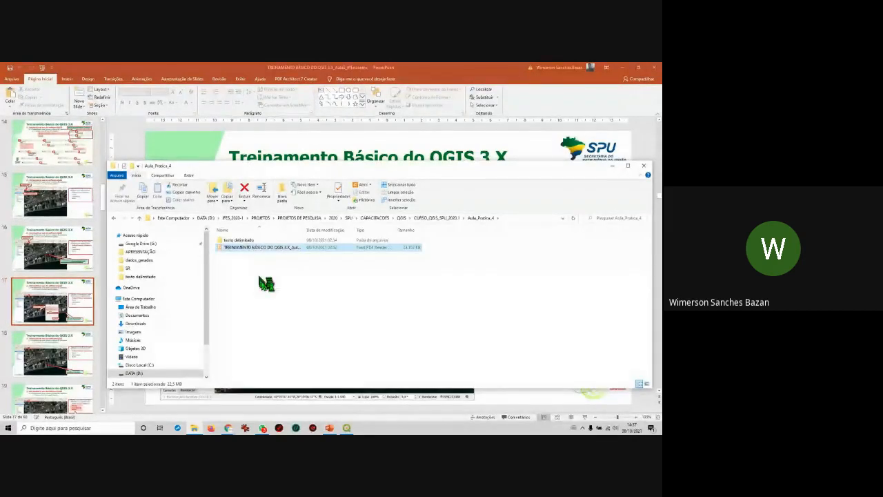
click(617, 166)
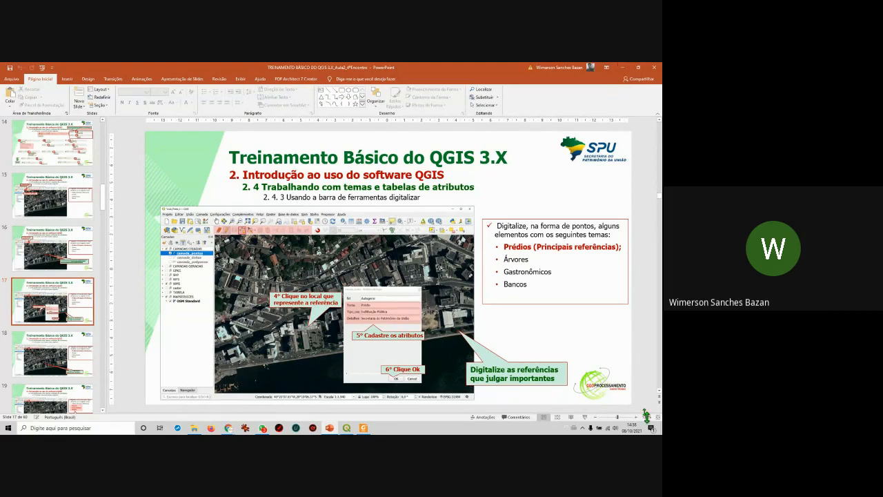
Run slide 17 as a full-screen slideshow, then switch to the QGIS window.
click(584, 417)
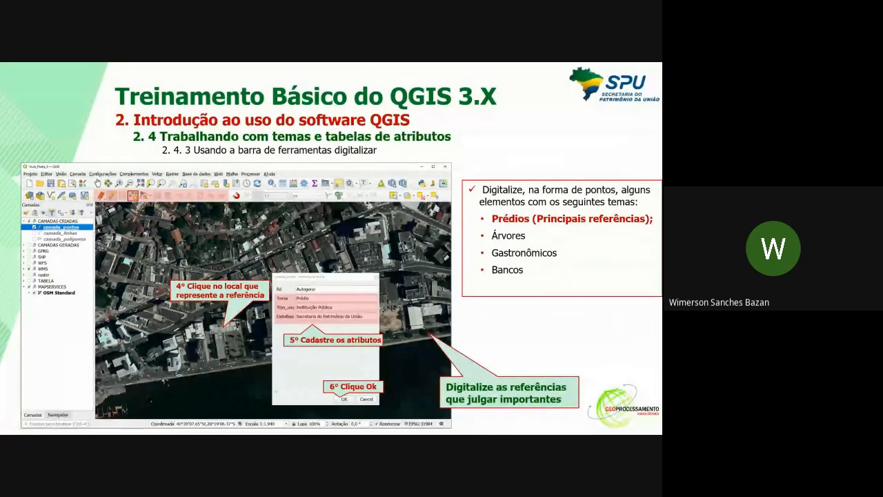
key(alt+Tab)
key(alt+Tab)
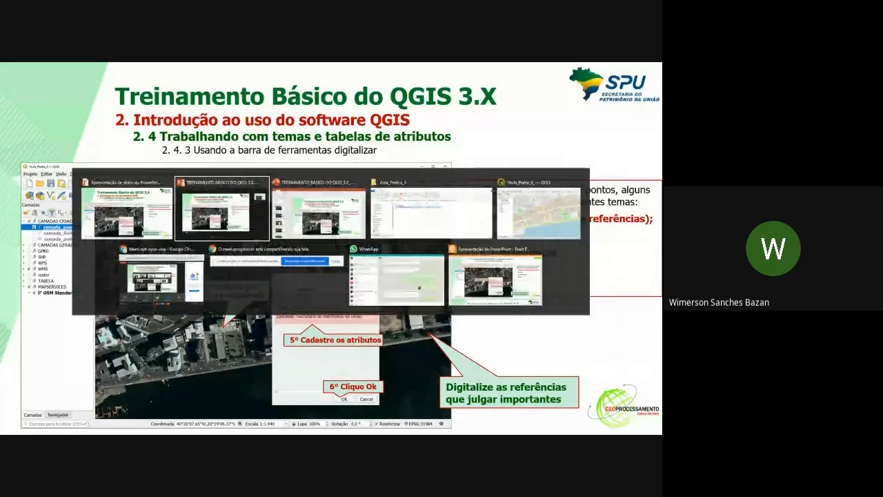
key(alt+Tab)
key(alt+Tab)
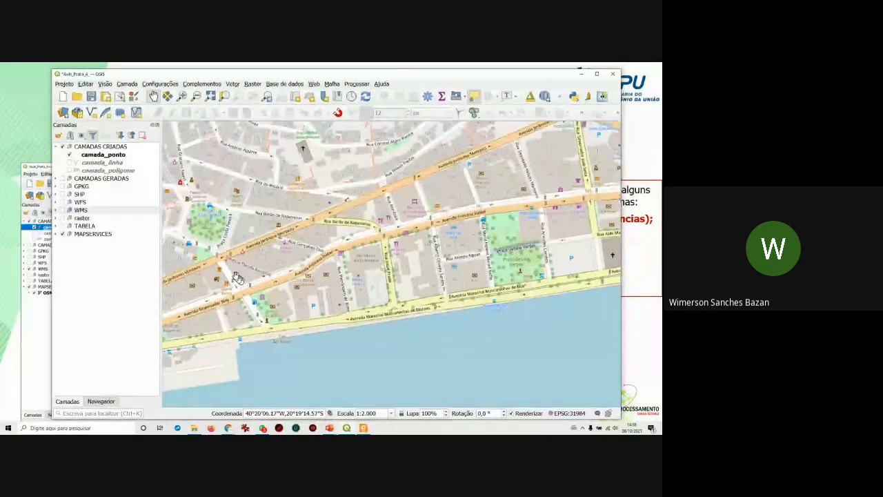
Turn on the WMS satellite basemap, select camada_ponto, and float the Digitizing toolbar over the map.
click(64, 212)
click(63, 210)
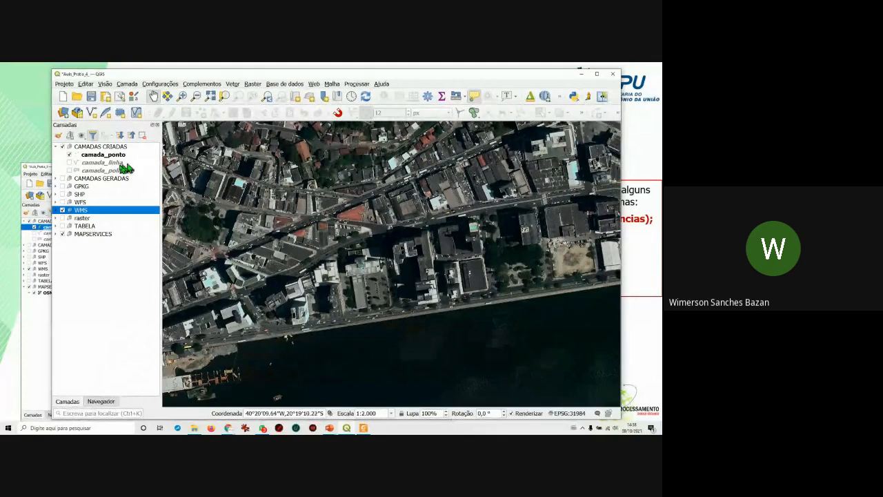
click(96, 157)
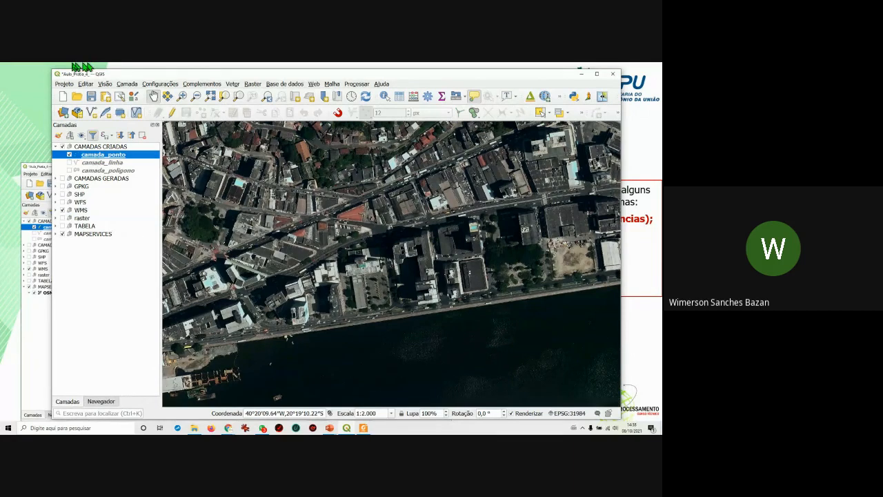
drag(149, 112, 207, 154)
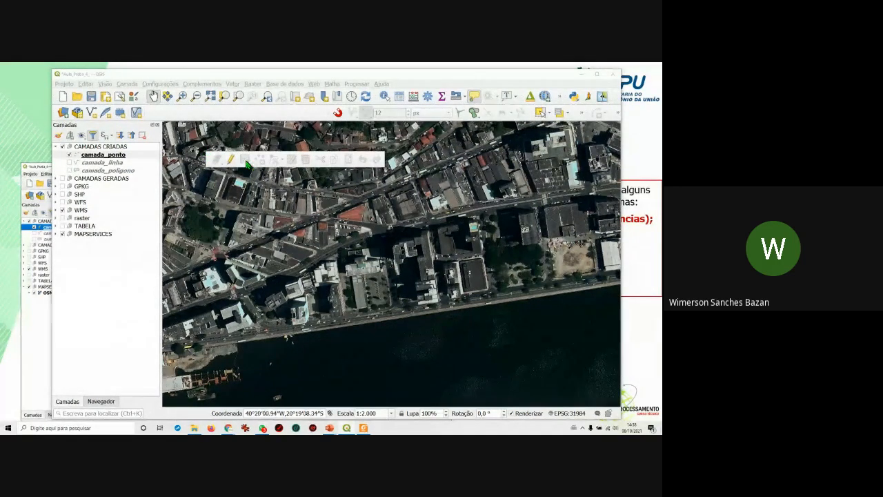
Toggle editing on camada_ponto, check the Vertex Tool options, and activate Add Point Feature.
click(109, 157)
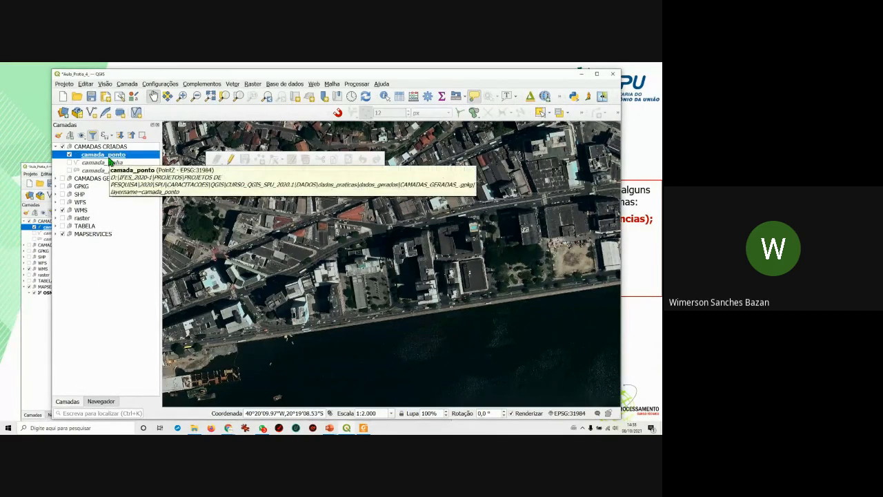
click(232, 160)
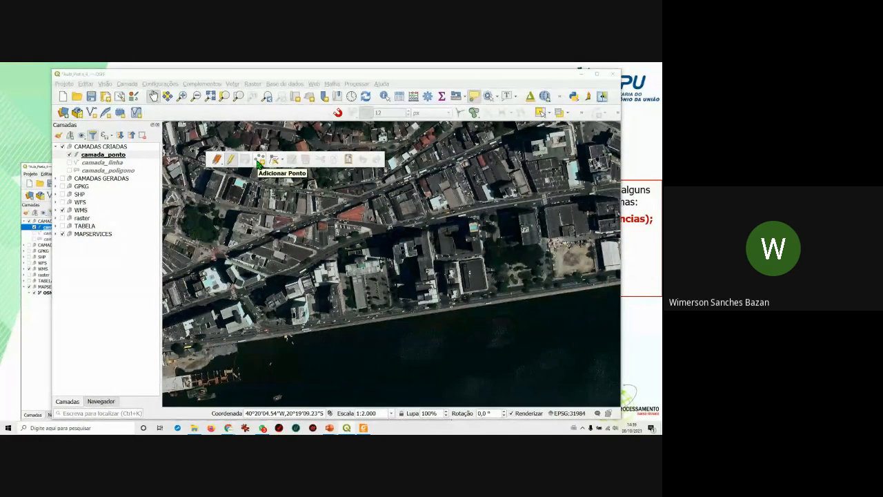
click(283, 163)
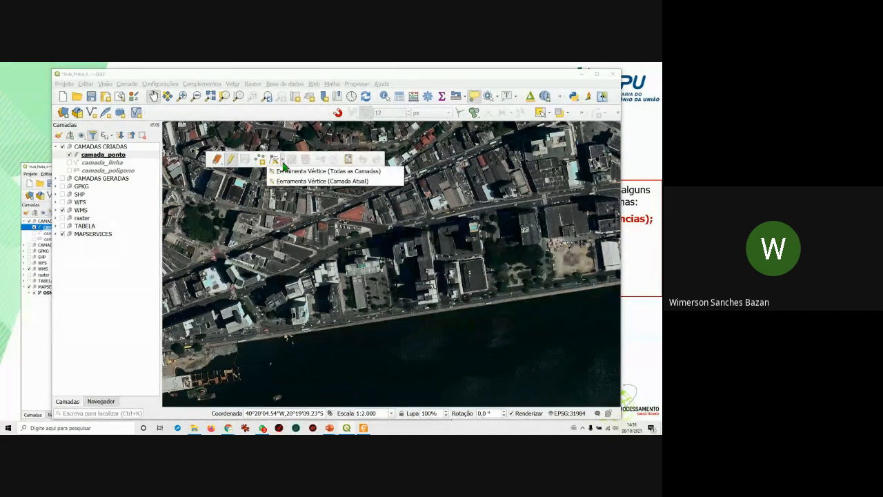
click(302, 76)
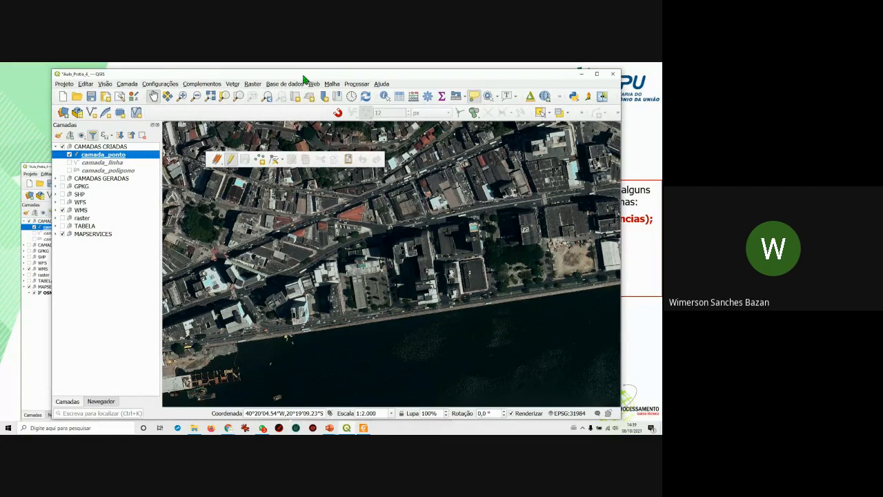
click(263, 162)
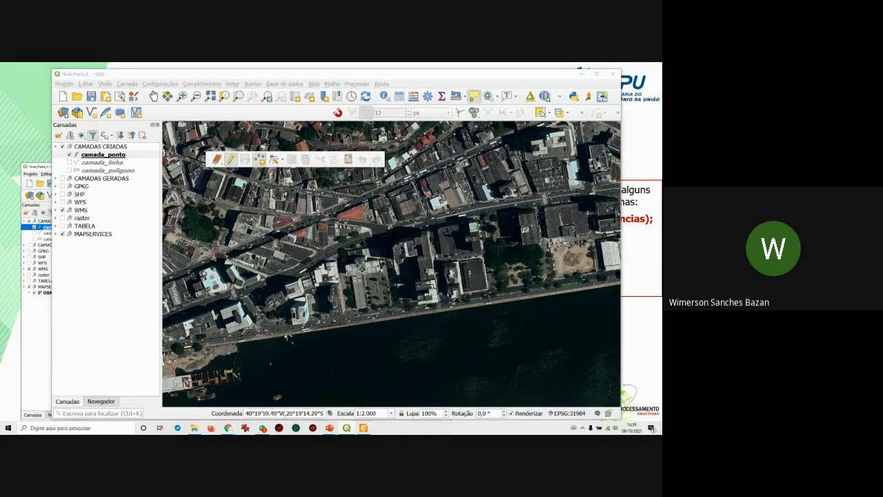
Place a point on the riverfront building and enter Tema 'Prédio', switching keyboard layout for the accent.
click(362, 268)
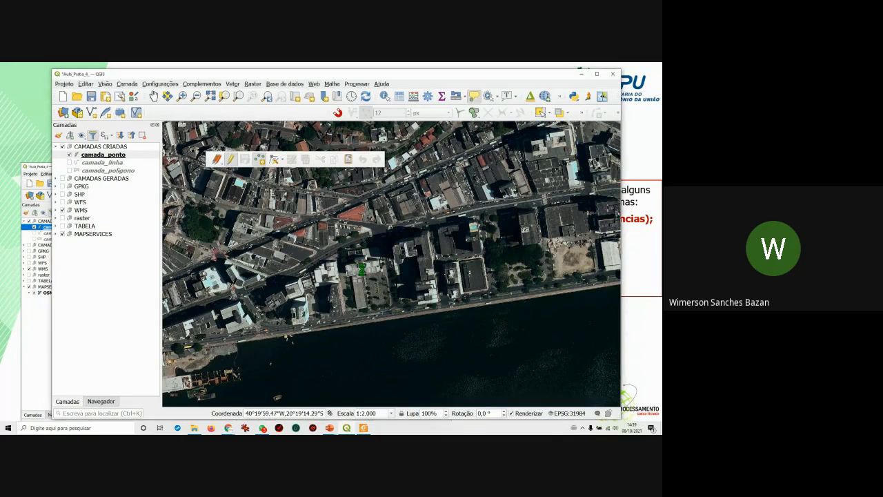
drag(552, 237, 522, 215)
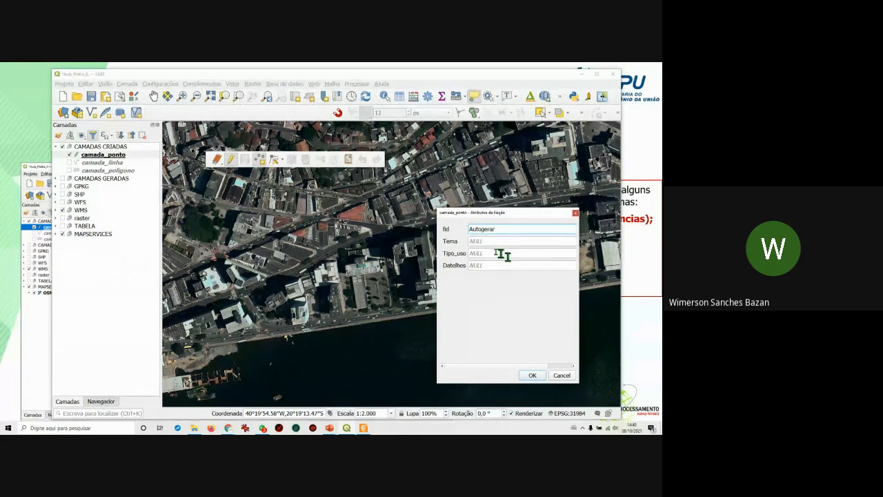
click(483, 241)
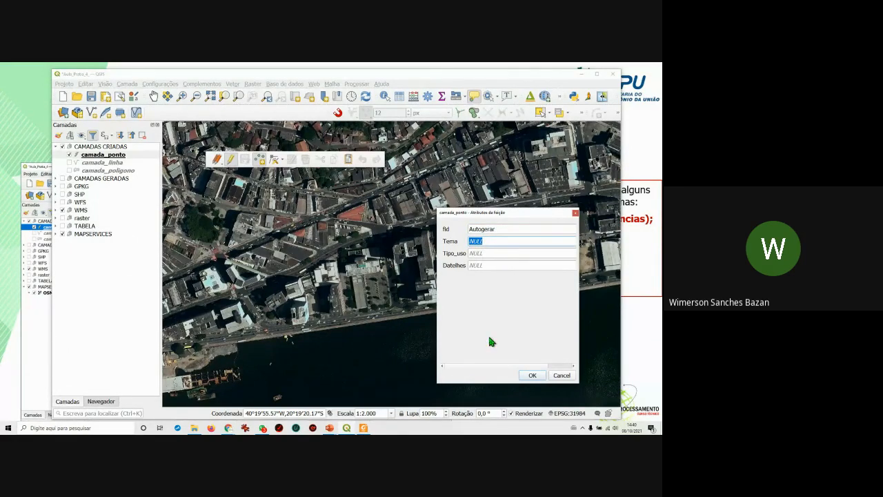
text(Pr~edio)
key(BackSpace)
key(BackSpace)
key(BackSpace)
key(BackSpace)
key(BackSpace)
text(~e)
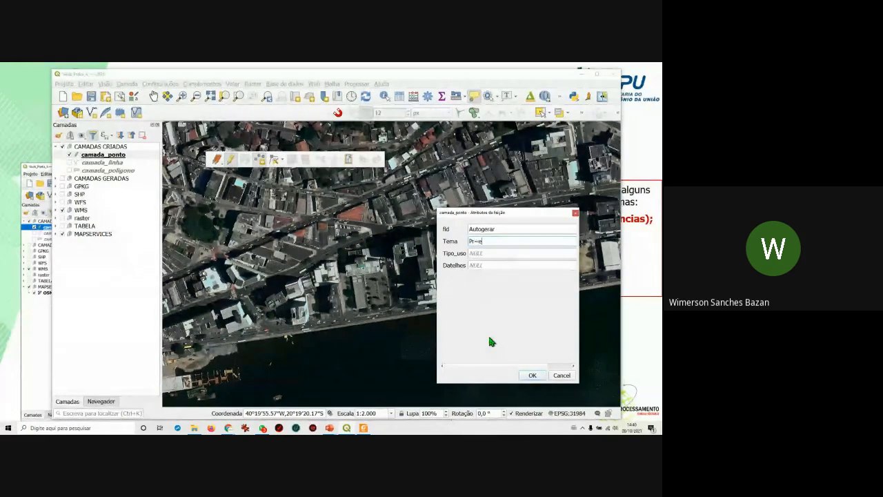
key(BackSpace)
key(BackSpace)
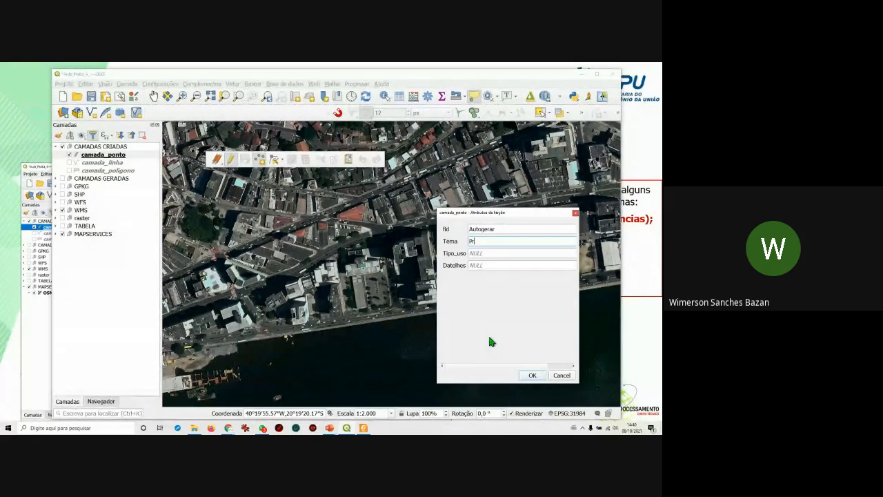
click(583, 428)
click(545, 433)
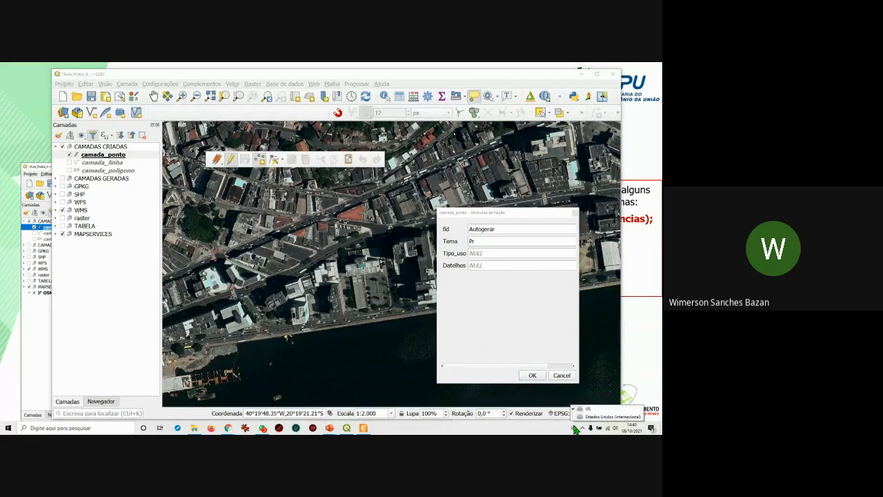
click(487, 243)
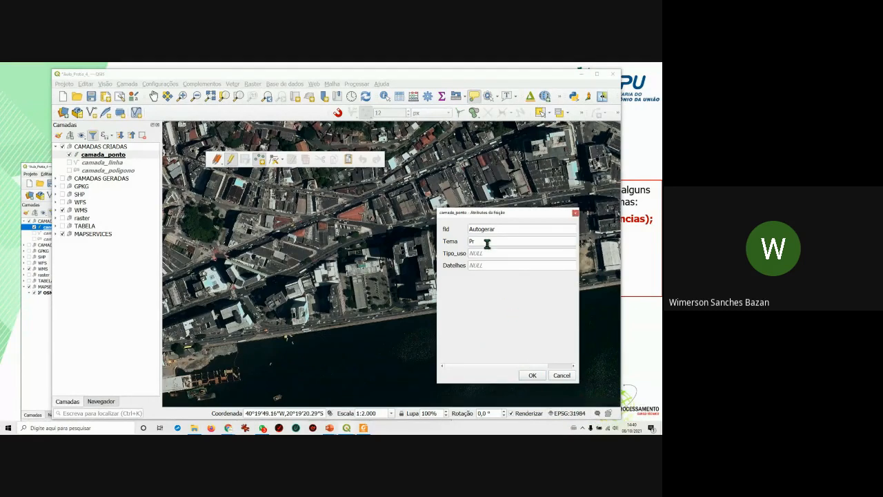
text(édio)
Set Tipo_uso to 'Instituição Pública' and Datelhes to 'Secretaria do Patrimônio ds União'.
click(487, 255)
text(Inst)
text(itu)
text(c)
text(ção Públi)
text(ca)
click(483, 265)
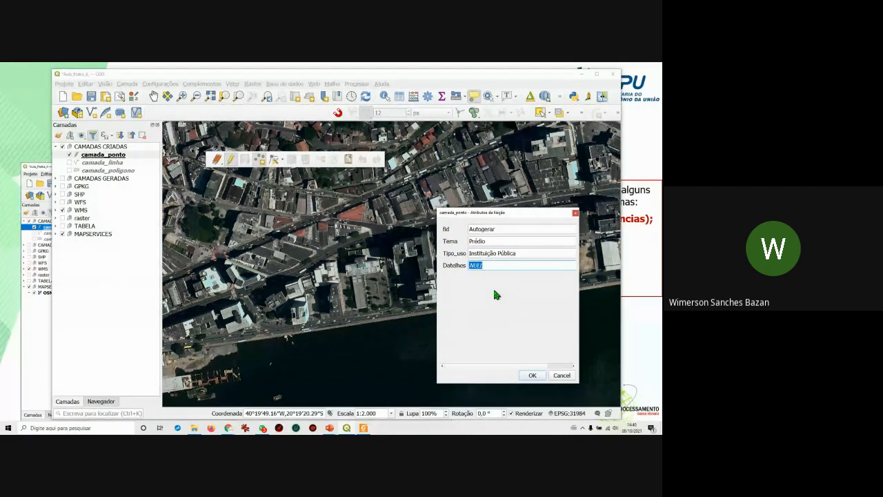
text(Secretari)
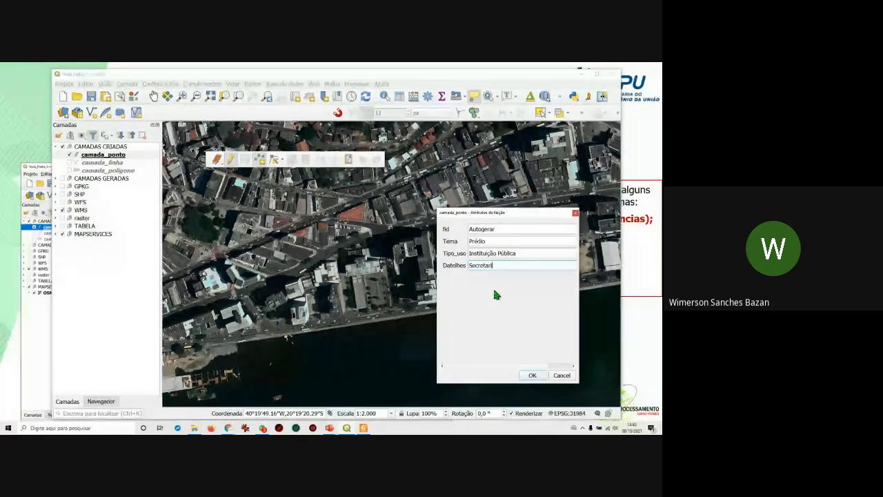
text(a do Patrim)
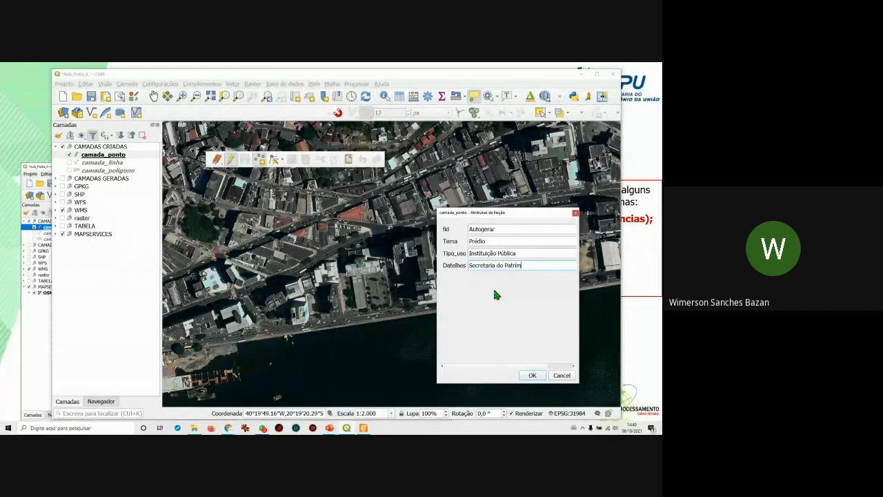
text(ônio ds Inião)
click(542, 265)
key(Delete)
text(U)
drag(524, 211, 509, 212)
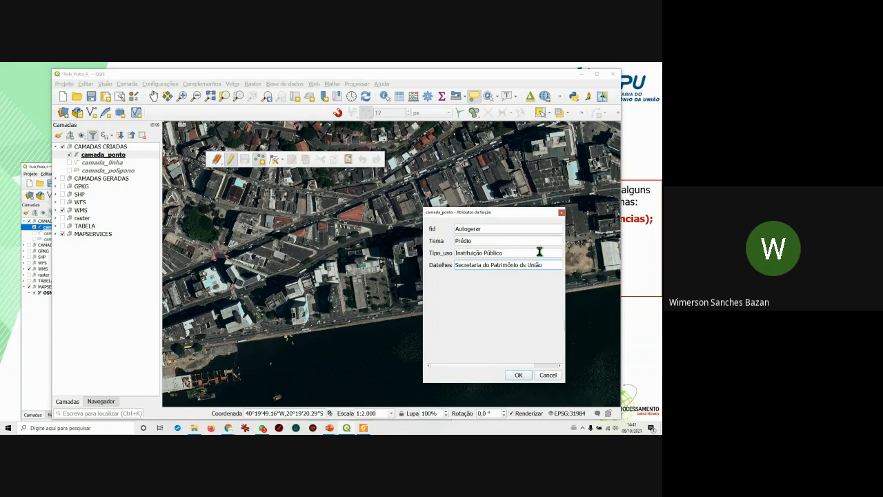
click(262, 428)
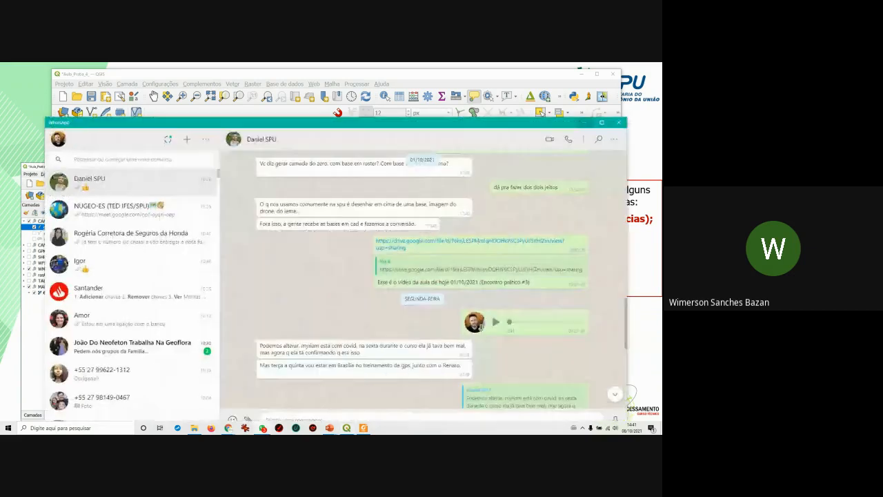
Move the WhatsApp window aside and confirm the attribute form to add the building point.
drag(434, 123, 662, 120)
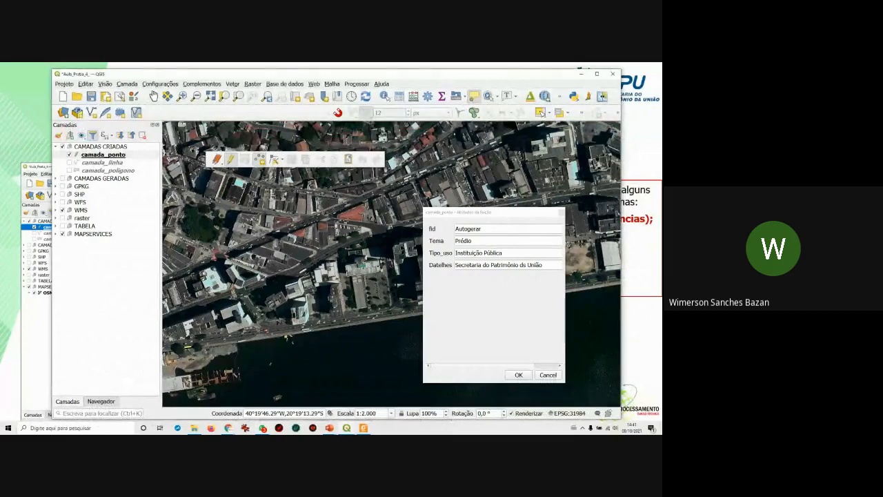
click(519, 375)
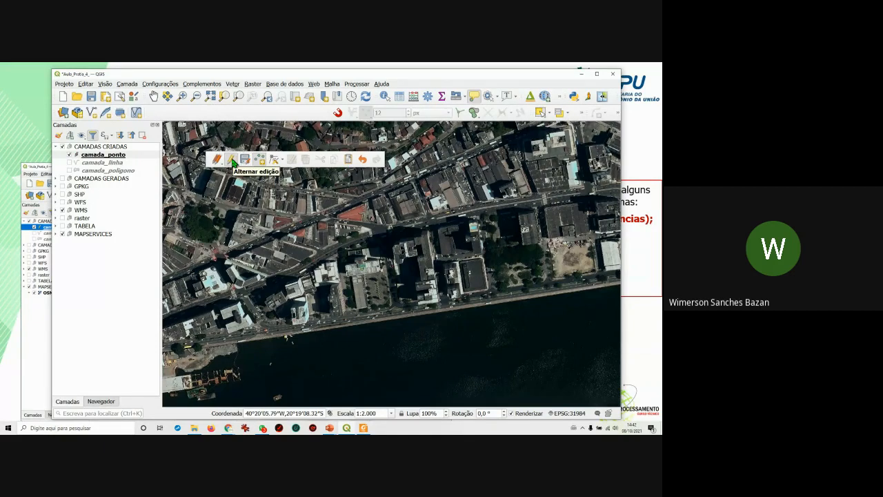
In camada_ponto's symbology, make the simple marker size 3 mm with a yellow fill.
right_click(100, 158)
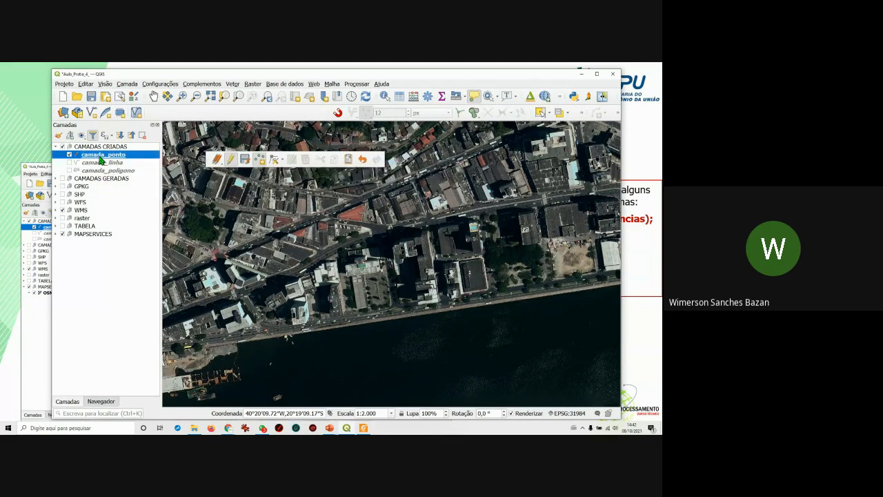
click(120, 321)
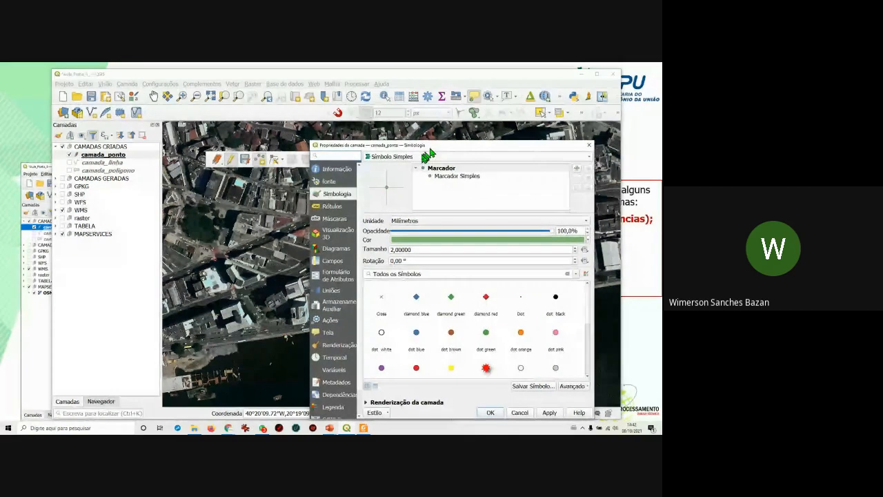
click(447, 178)
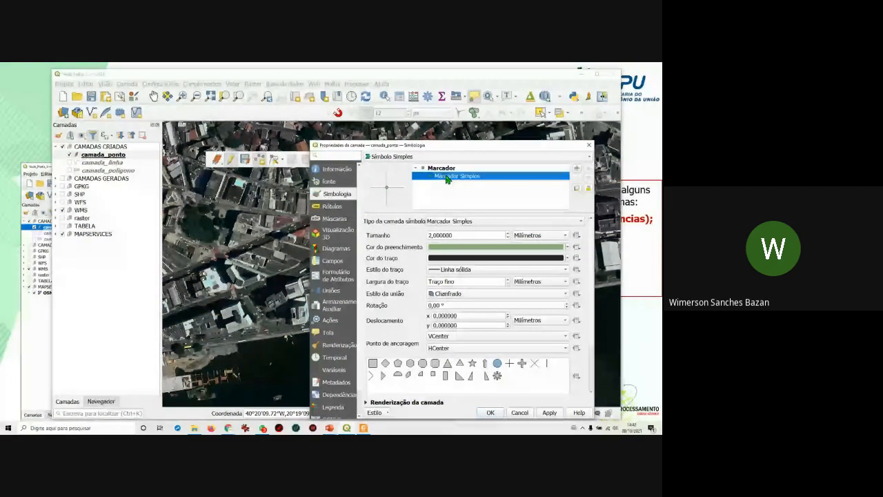
click(508, 234)
click(508, 233)
click(508, 233)
click(508, 233)
click(508, 233)
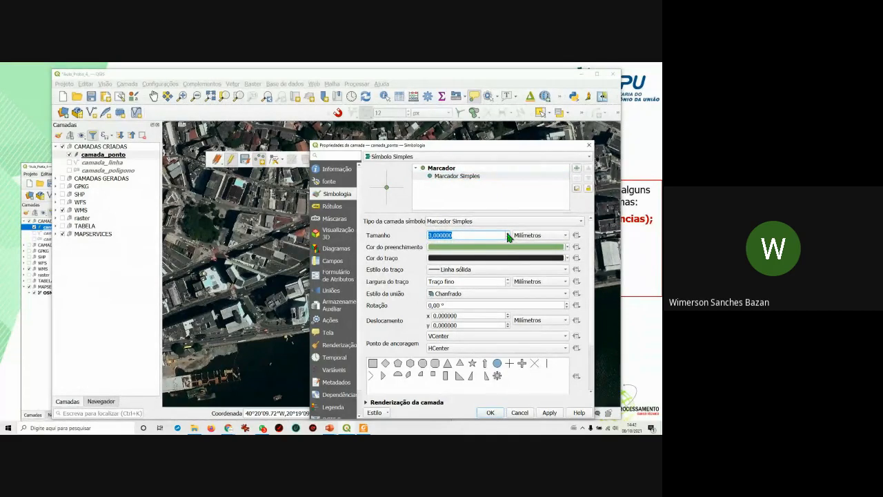
click(568, 247)
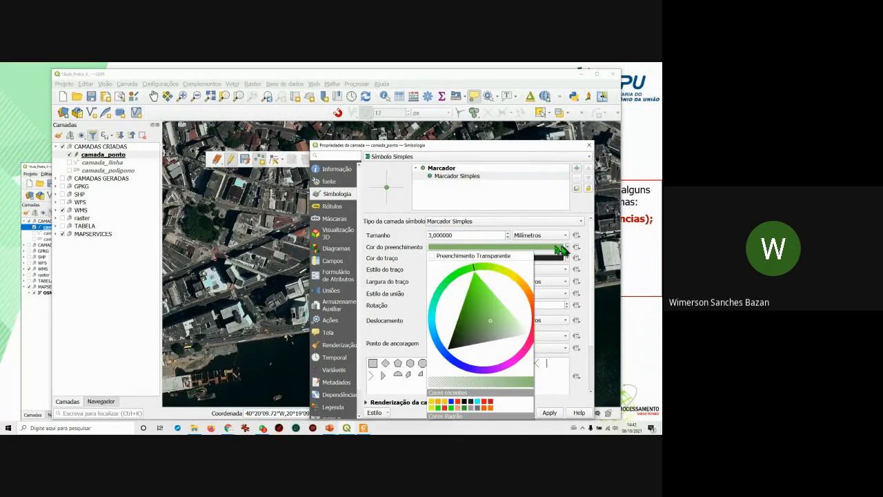
click(519, 279)
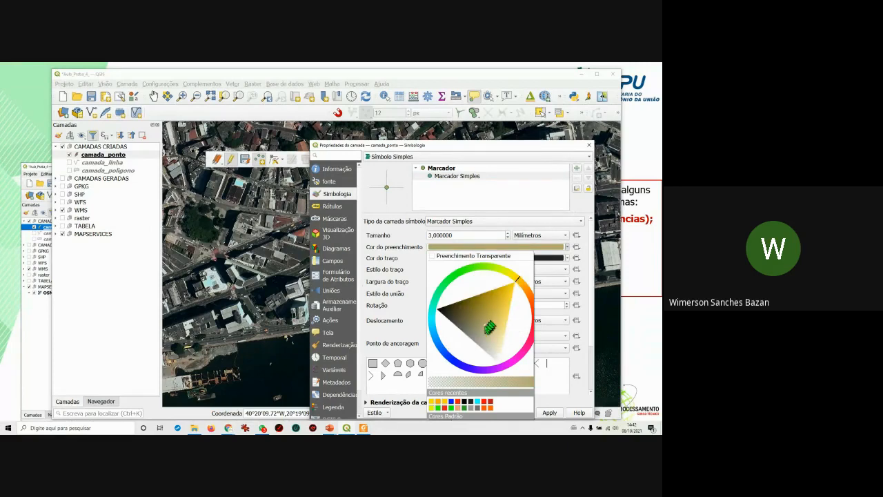
drag(488, 329, 510, 299)
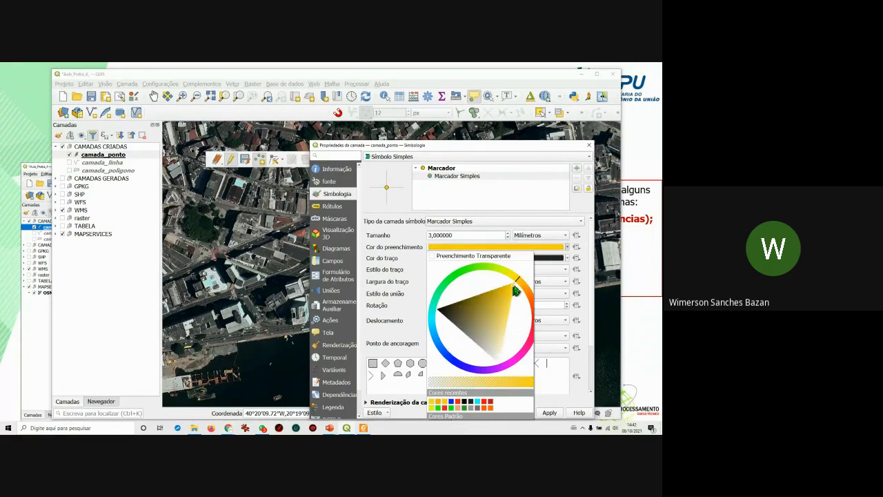
click(521, 283)
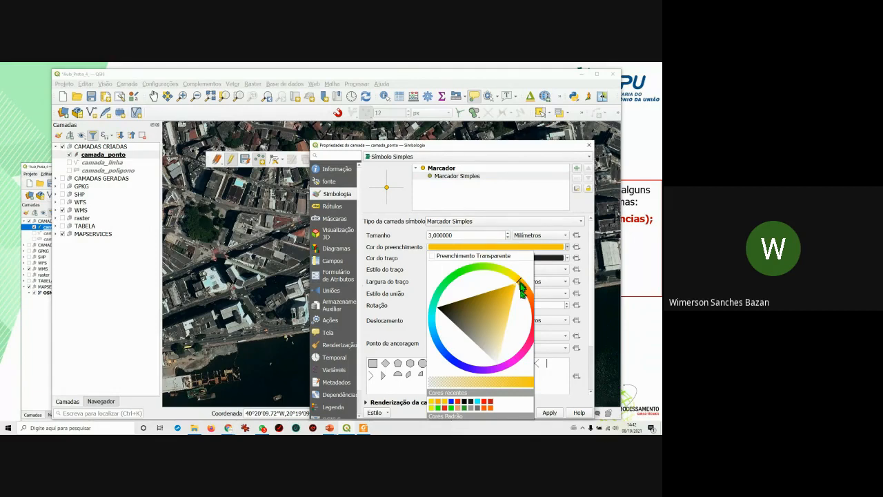
click(574, 398)
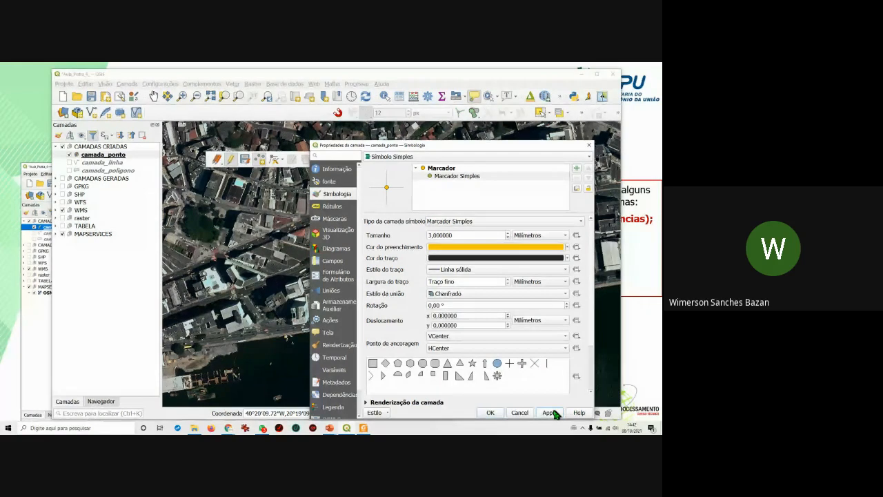
Apply the yellow symbol, save camada_ponto edits, and set the Vertex Tool to current layer only.
click(491, 413)
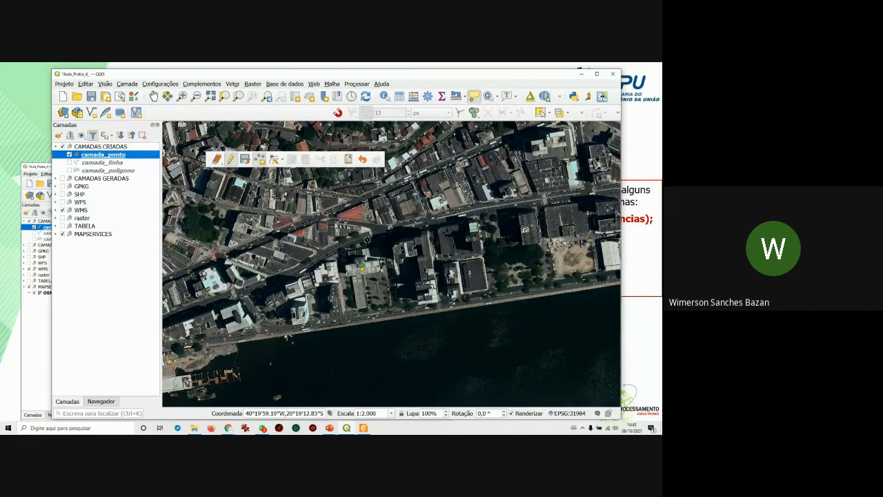
click(247, 163)
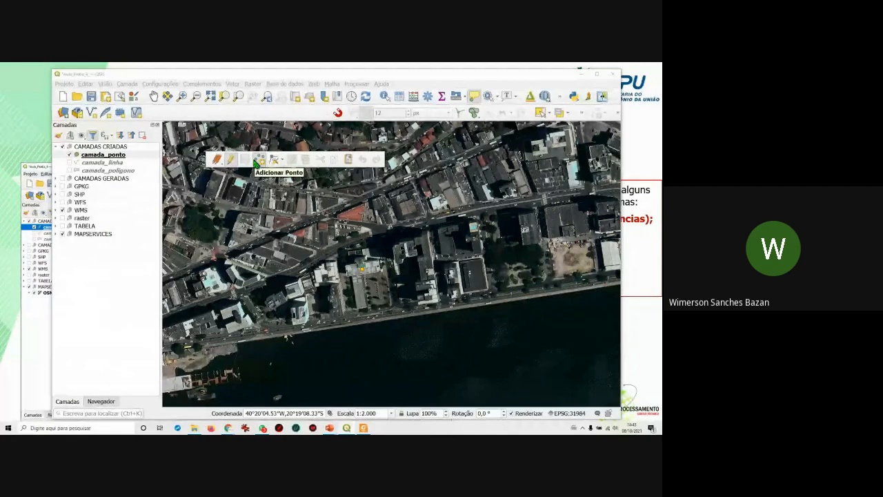
click(282, 164)
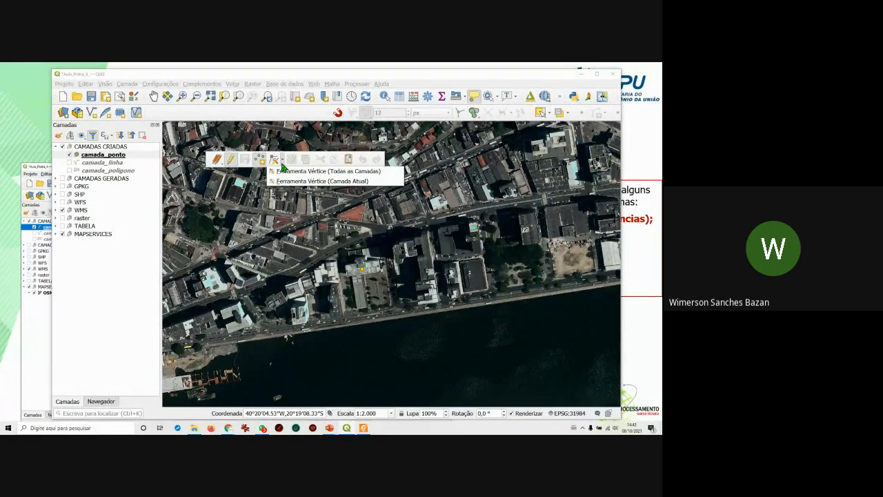
click(325, 181)
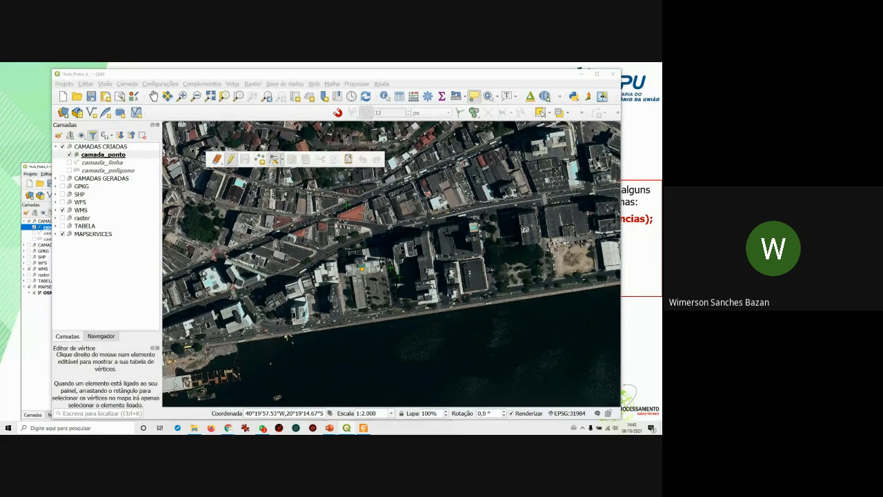
Move the building point onto the building, then open camada_ponto's attribute table.
click(362, 269)
click(384, 246)
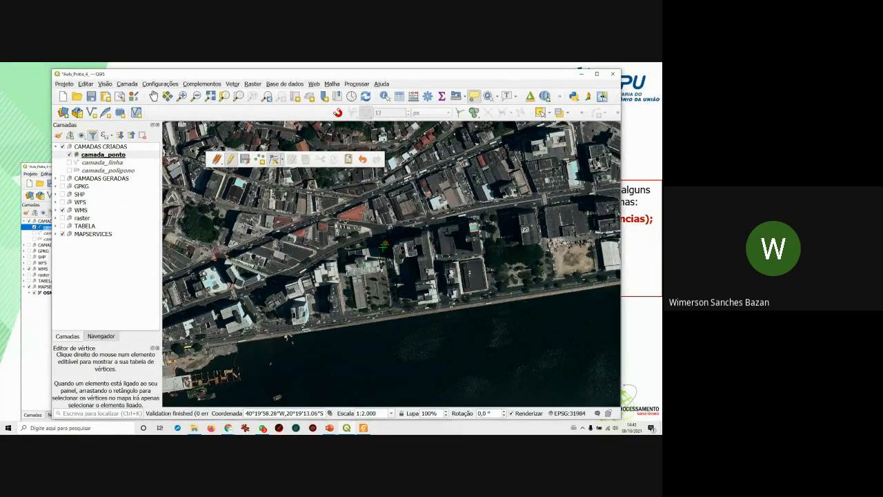
click(323, 269)
click(347, 265)
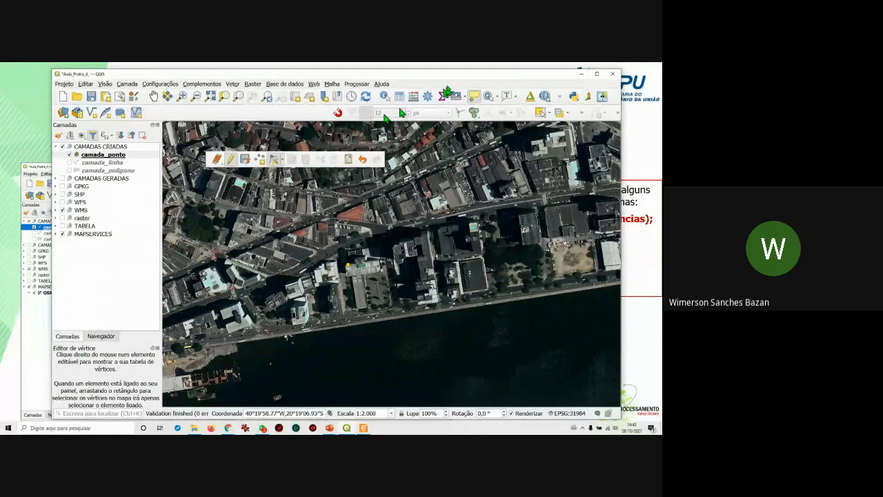
click(108, 156)
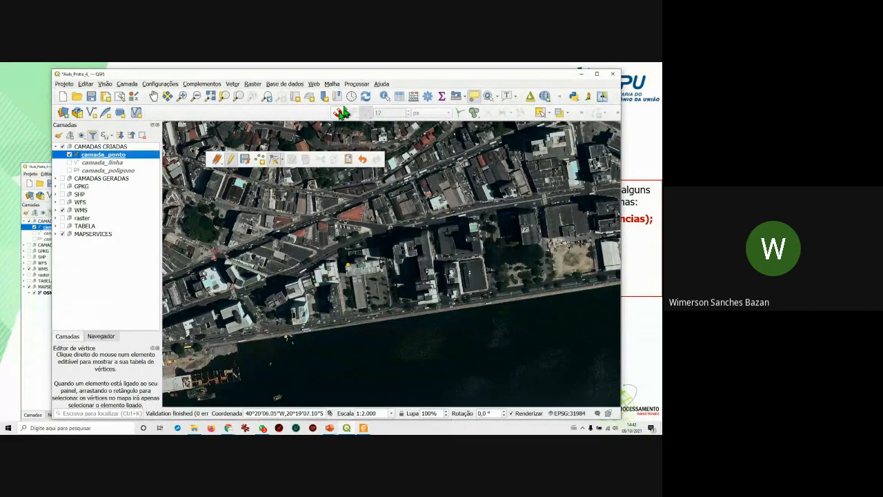
click(399, 96)
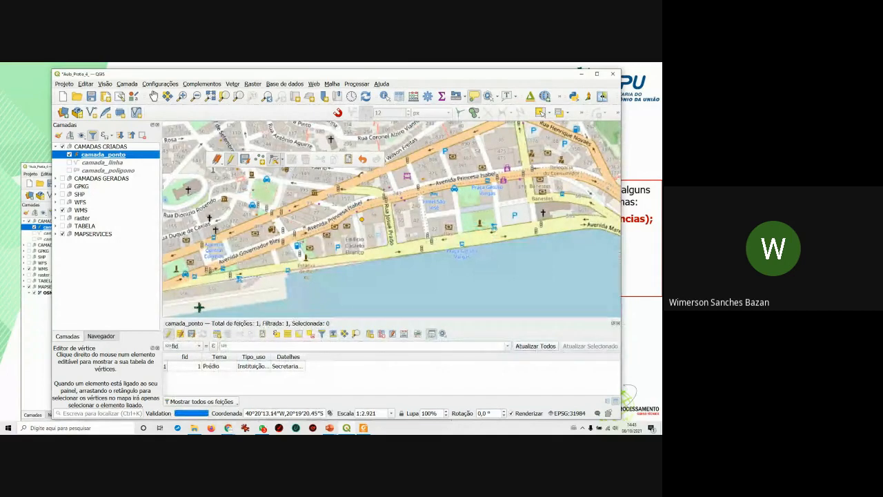
Turn on the WMS satellite imagery layer and set the map scale to 1:2.000.
click(259, 317)
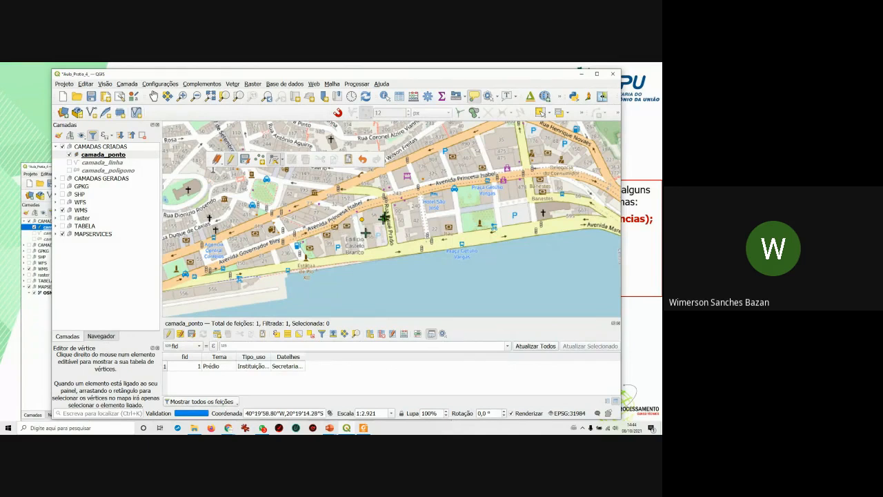
click(63, 210)
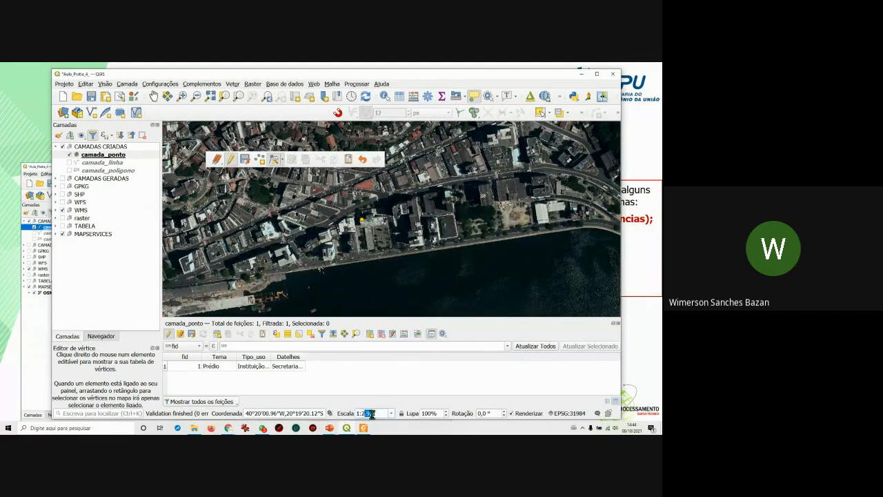
drag(368, 413, 394, 414)
text(000)
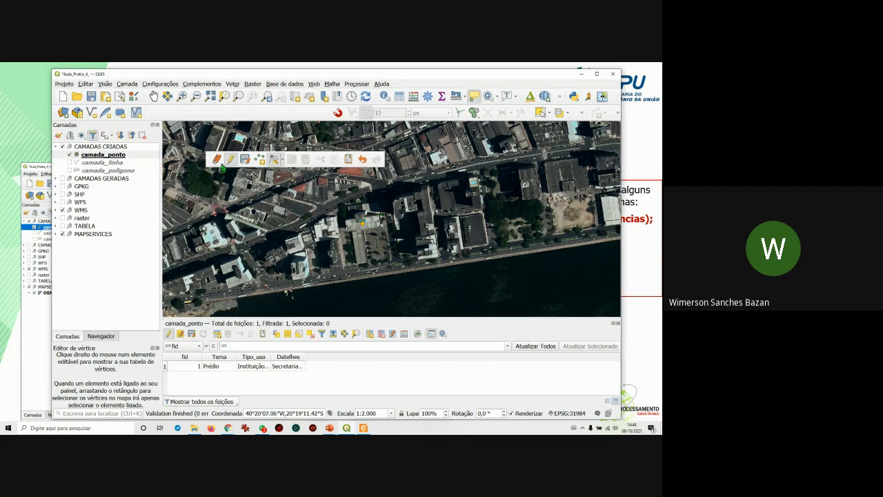
click(220, 163)
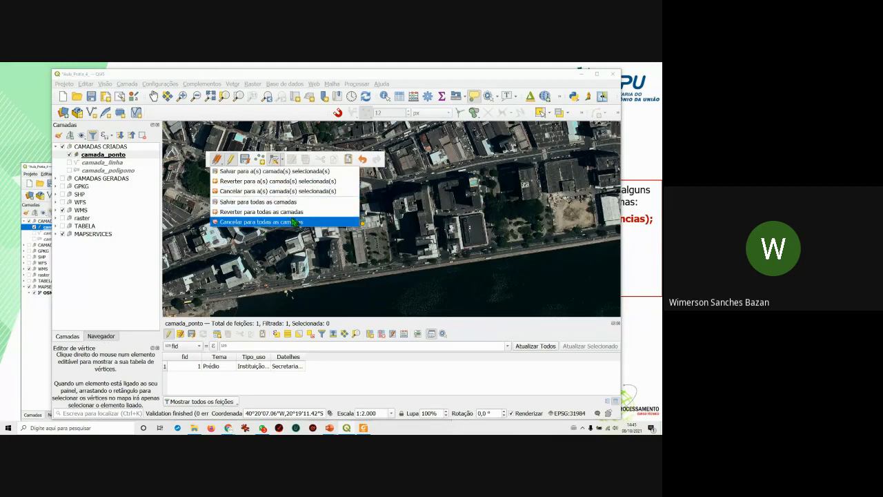
click(297, 118)
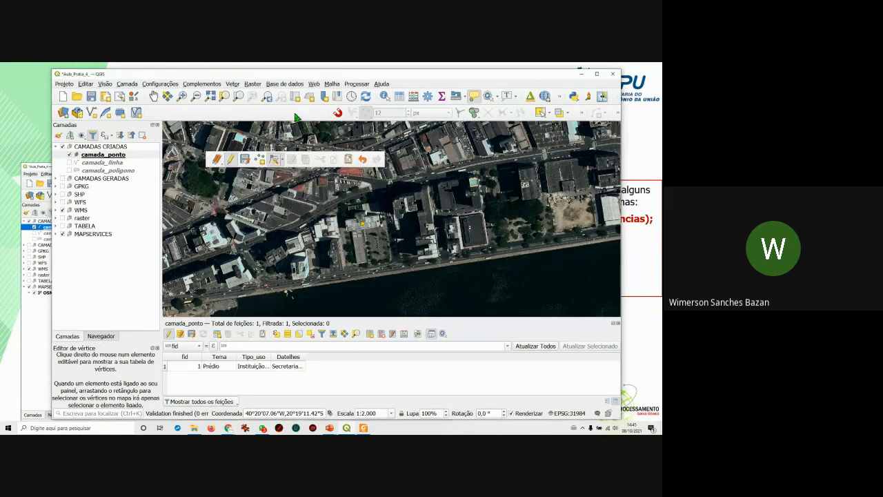
Place a point on the building below the first, entering Prédio, Instituição Pública and Receita Federal.
click(260, 160)
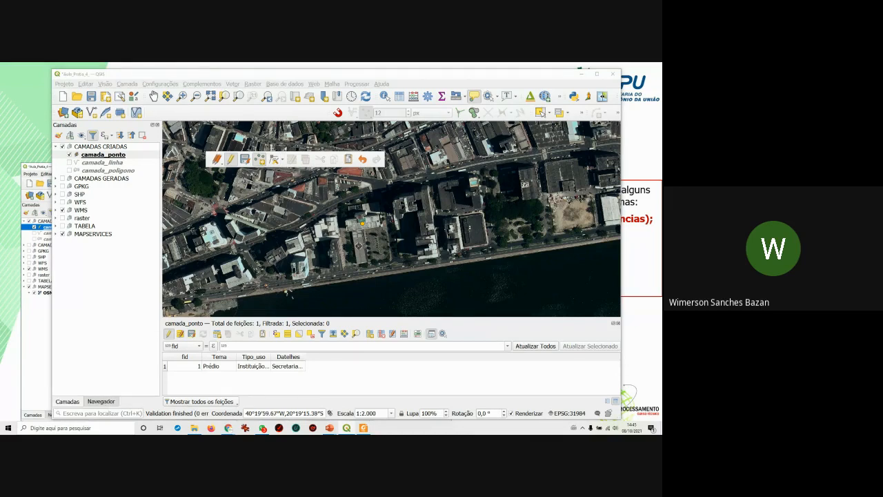
click(358, 245)
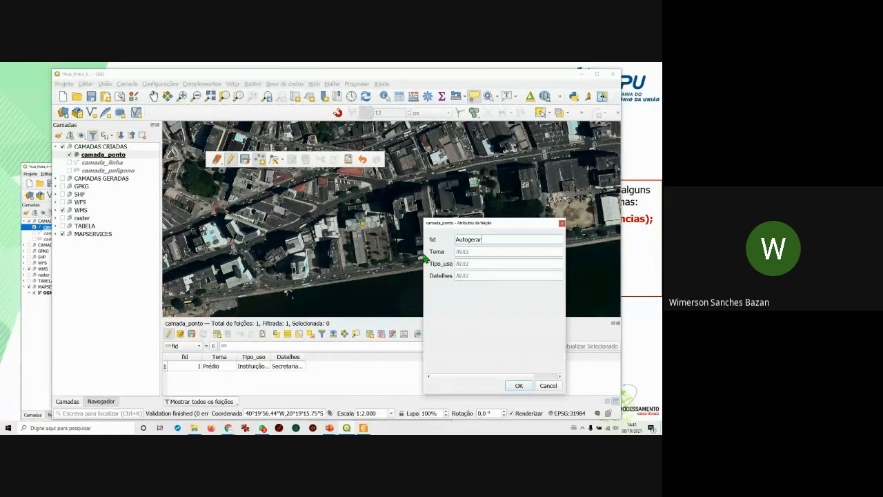
click(473, 253)
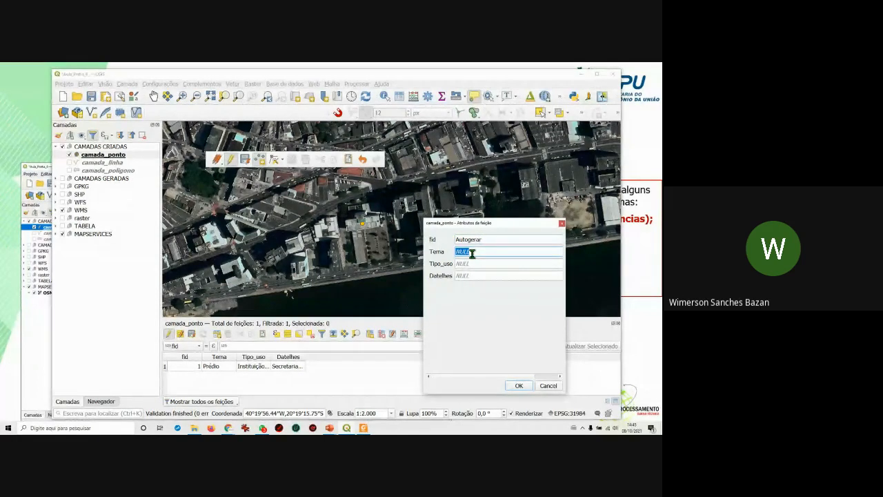
text(Prédio)
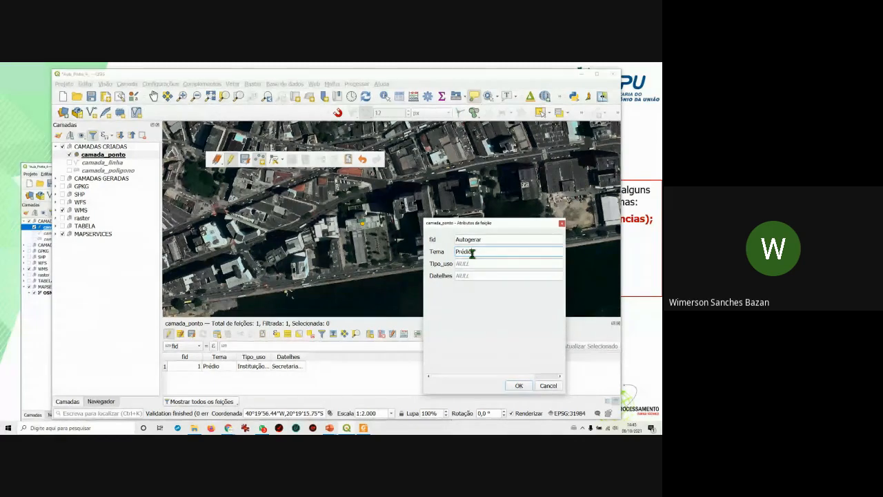
click(467, 263)
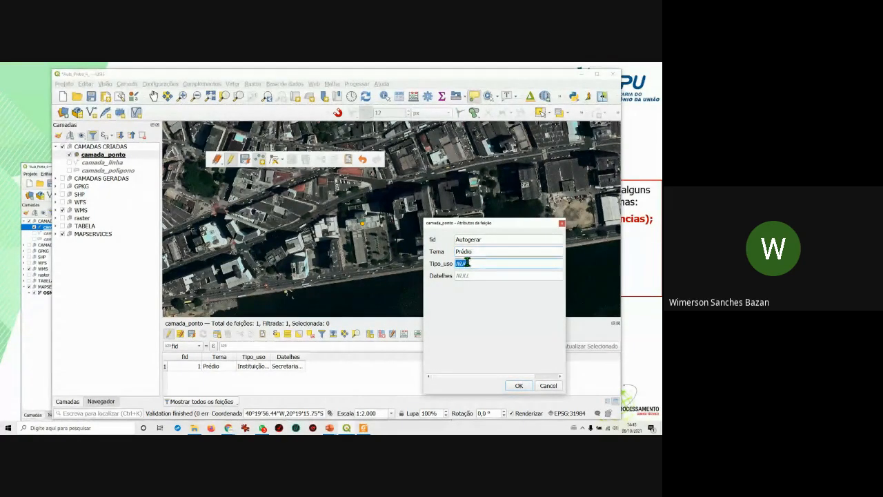
text(Instituição Pública)
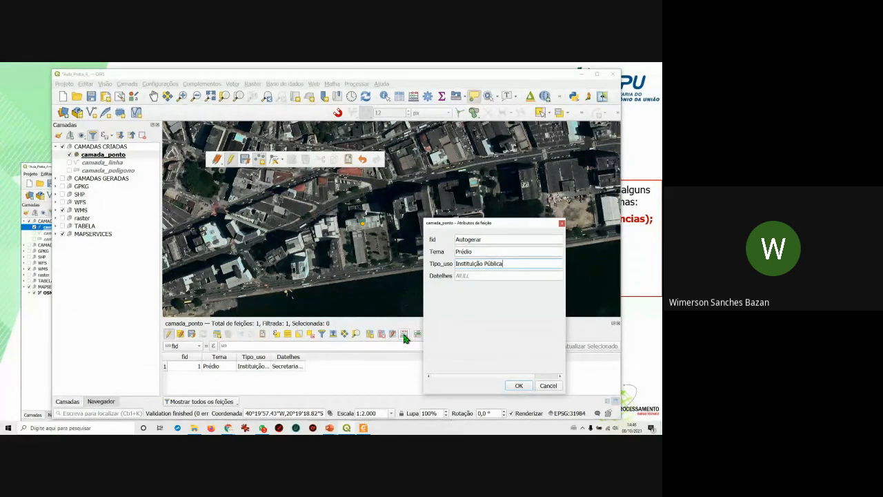
click(461, 276)
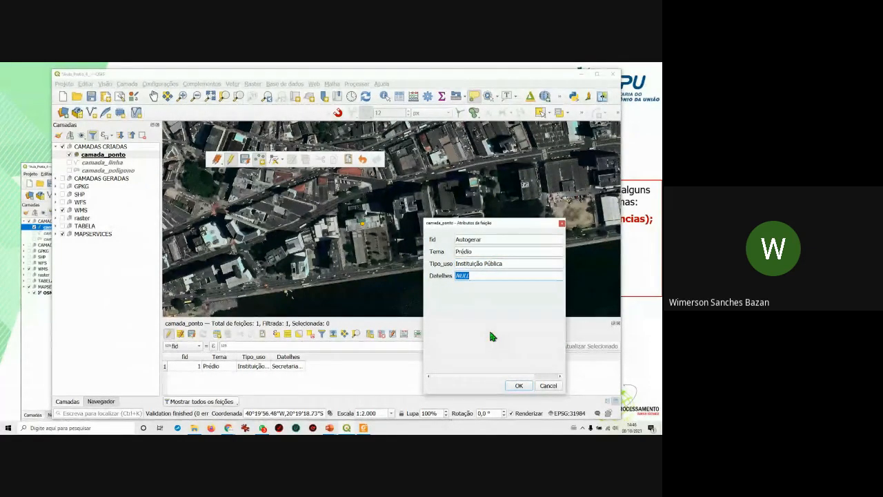
text(Receita Federal)
click(519, 386)
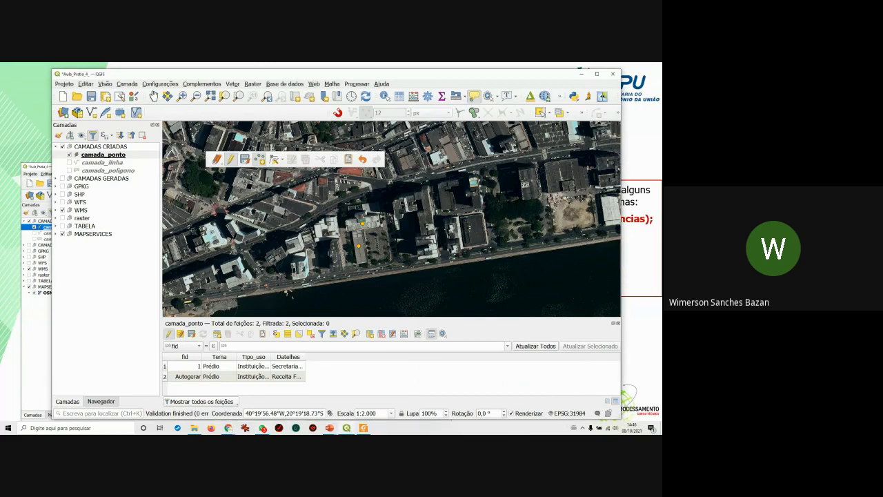
key(alt+Tab)
key(alt+Tab)
key(alt+Tab)
key(alt+Tab)
key(alt+Tab)
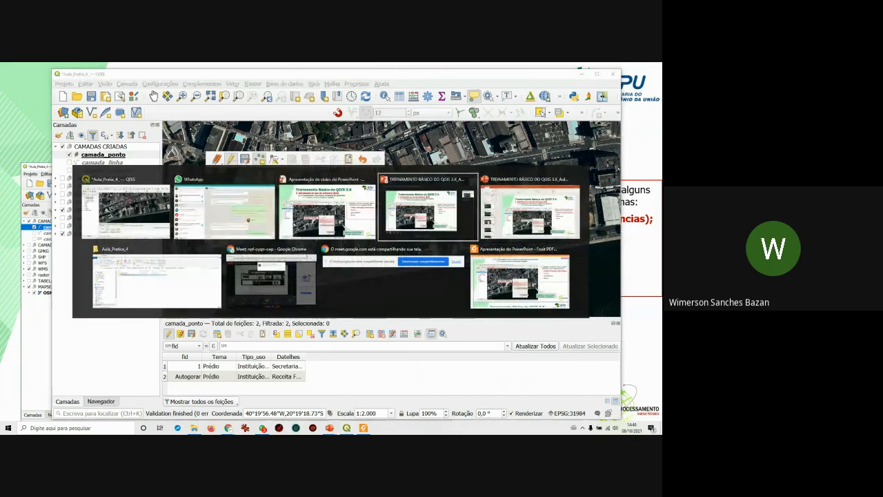
key(alt+Tab)
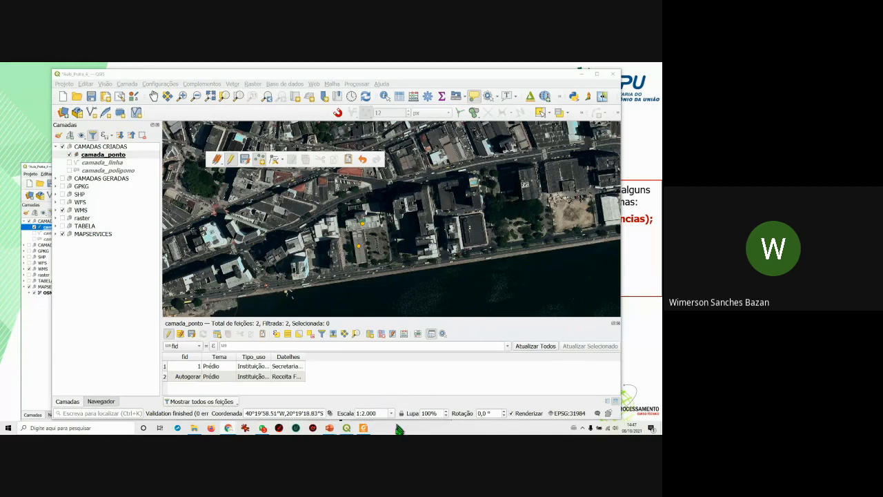
mouse_move(371, 432)
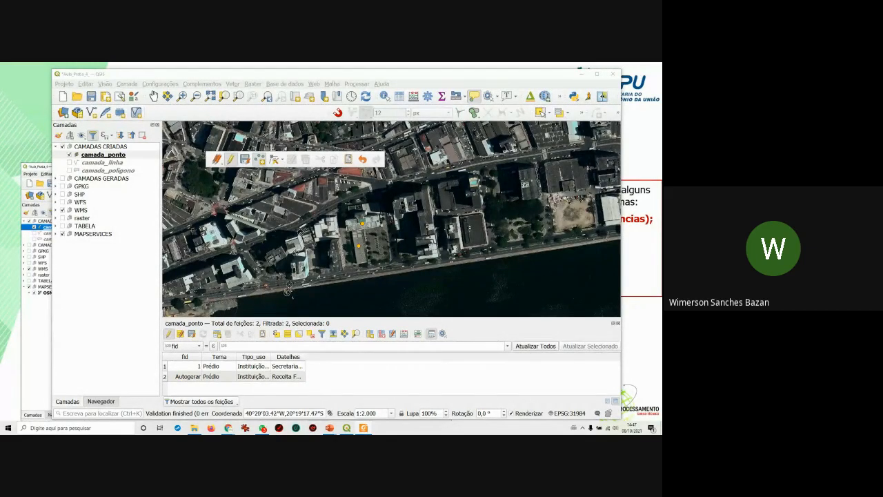
click(388, 75)
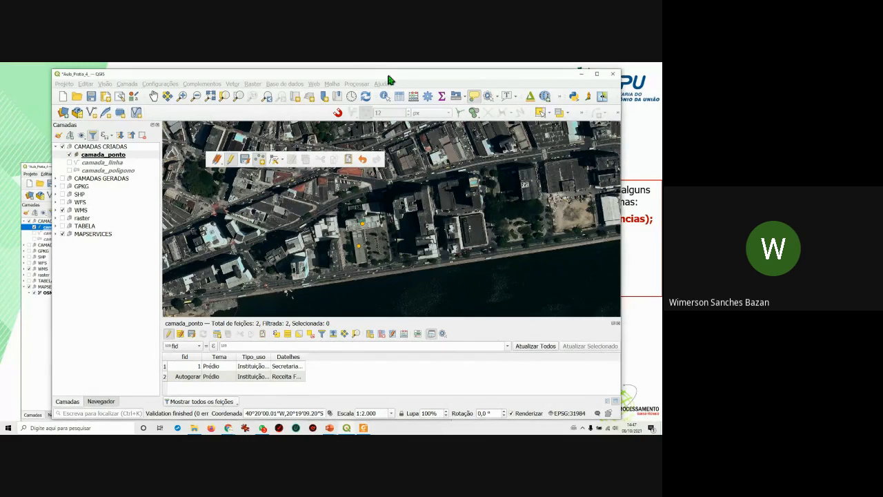
drag(388, 76, 389, 75)
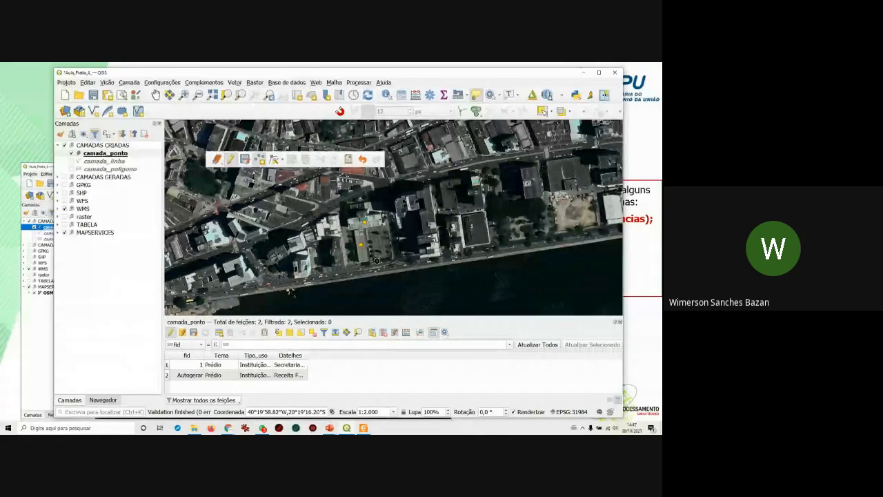
Add a tree point with Tema Árvore, Tipo_uso Arborização and a Datelhes value.
click(401, 292)
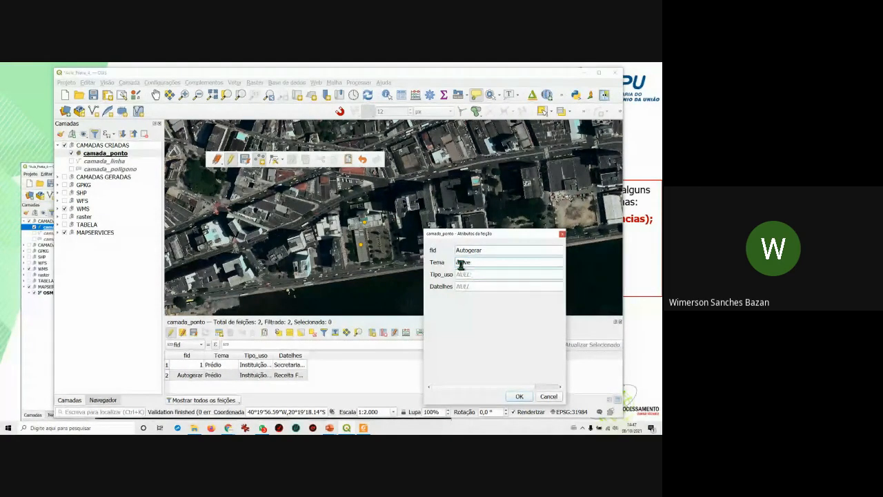
drag(471, 262, 462, 262)
drag(460, 263, 451, 264)
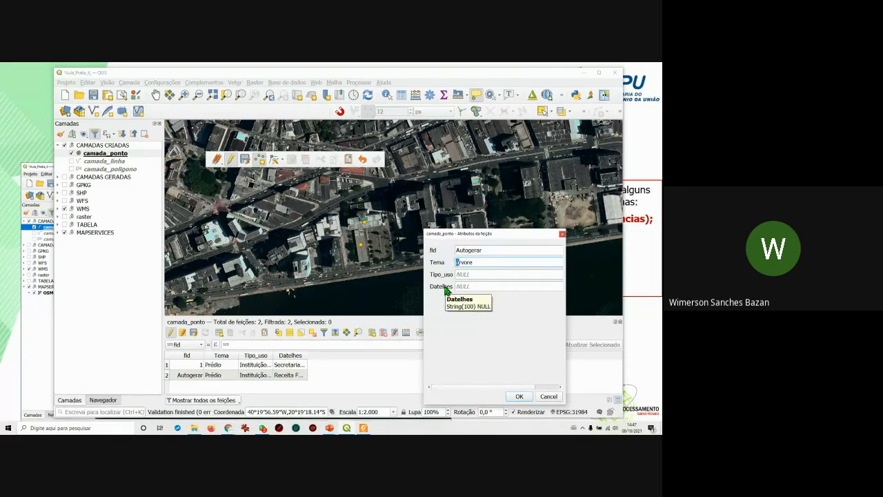
click(467, 274)
text(A)
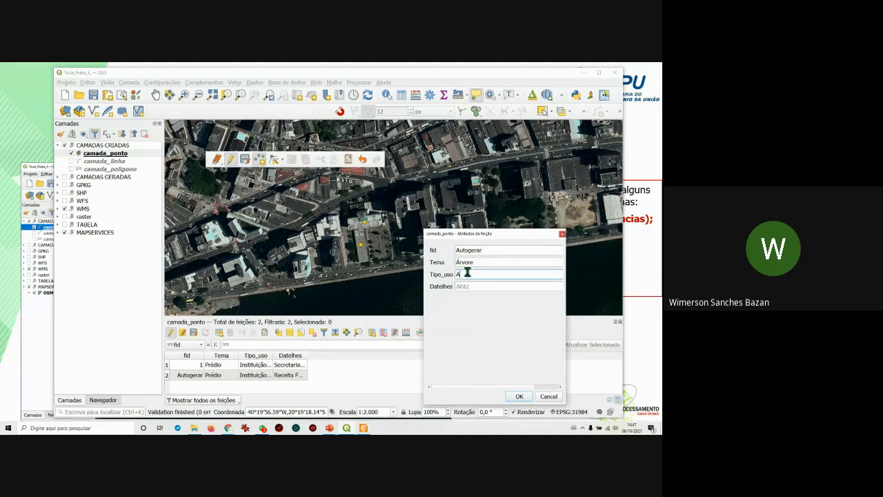
text(rboriza)
click(469, 286)
text(A)
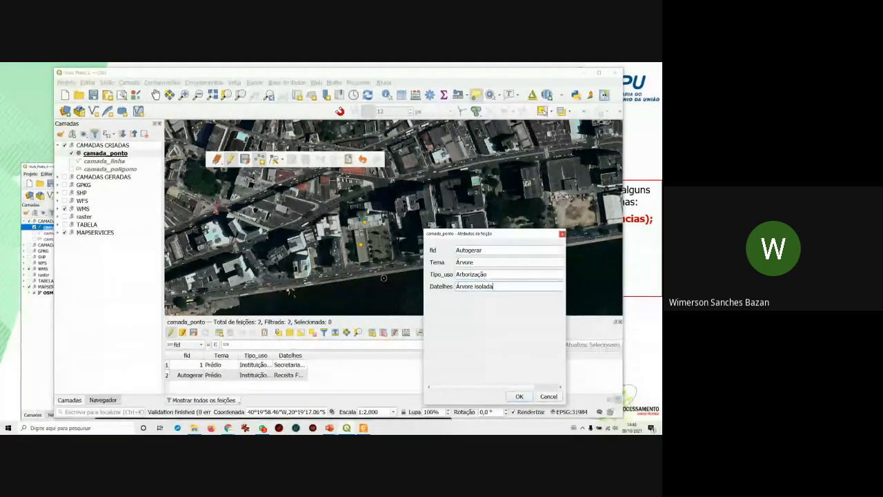
click(519, 397)
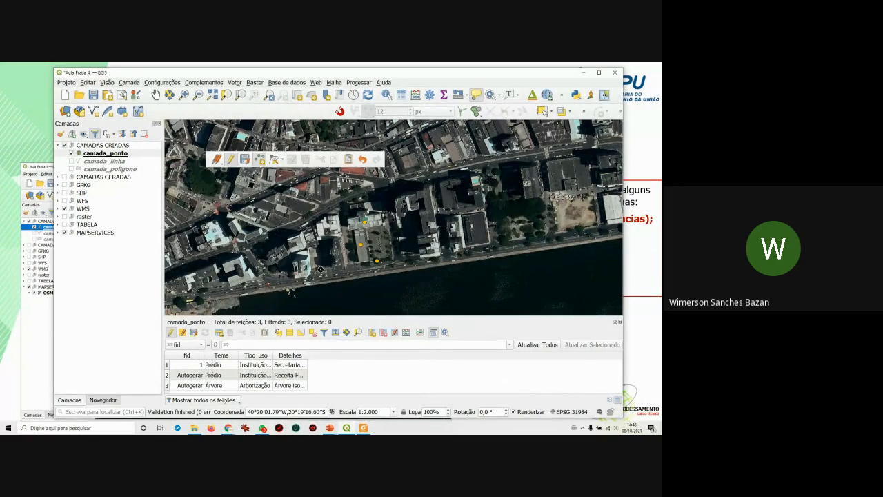
Add four more points on the map, accepting each with empty attributes.
click(321, 269)
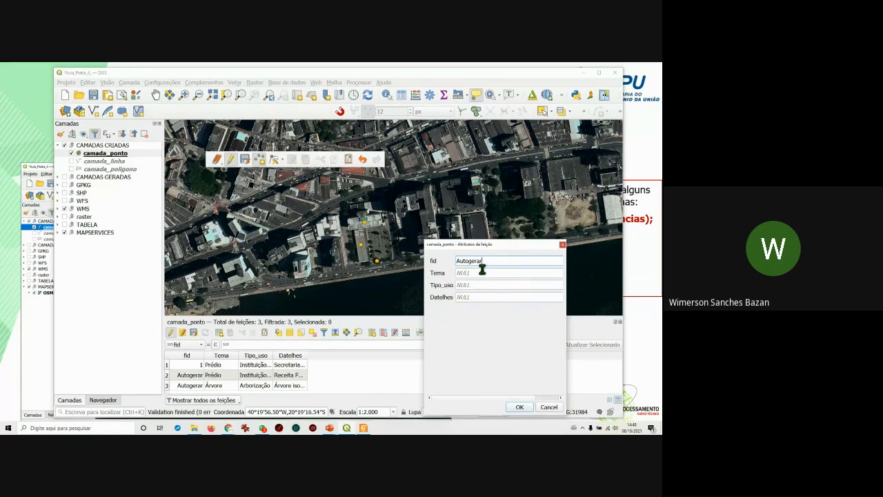
click(519, 408)
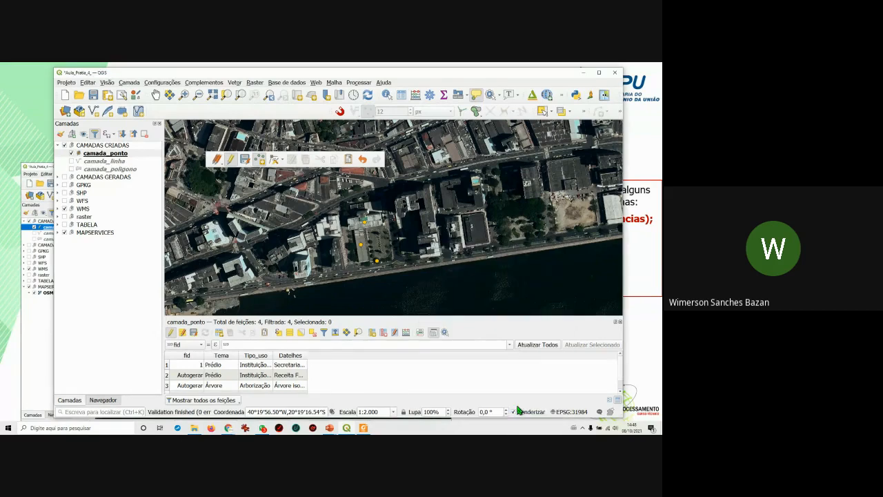
drag(344, 316, 357, 290)
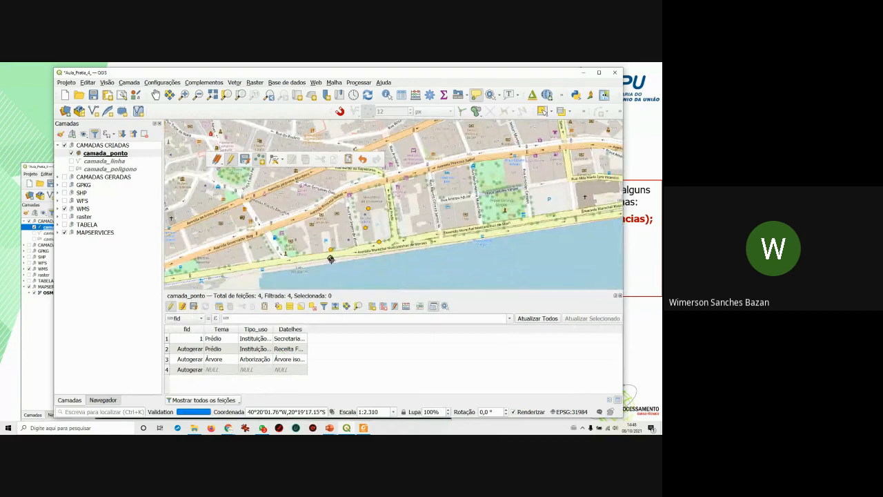
scroll(320, 242, up, 1)
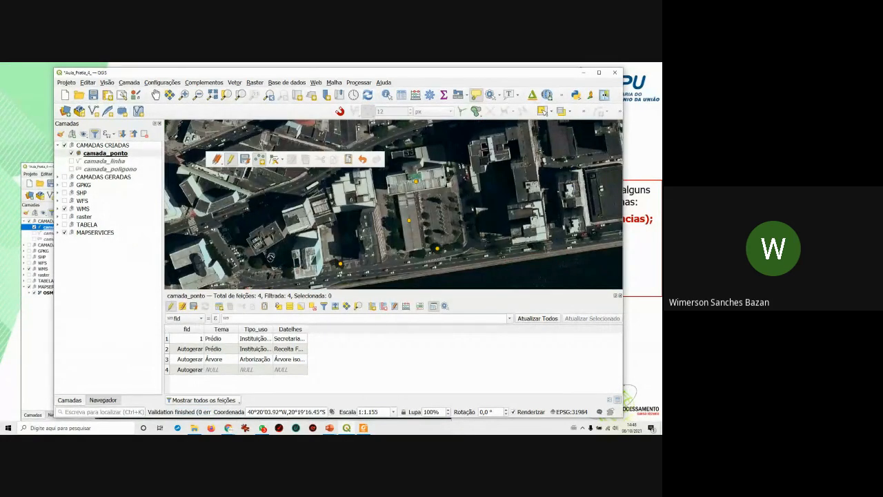
click(493, 240)
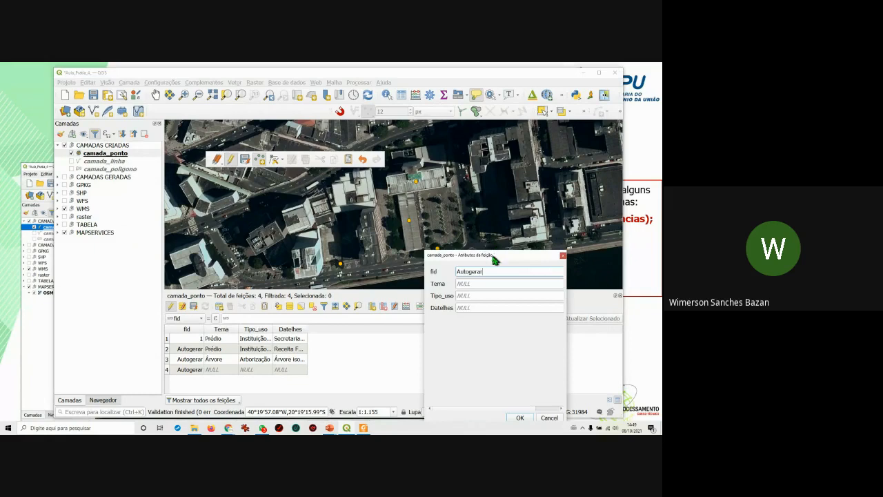
click(520, 419)
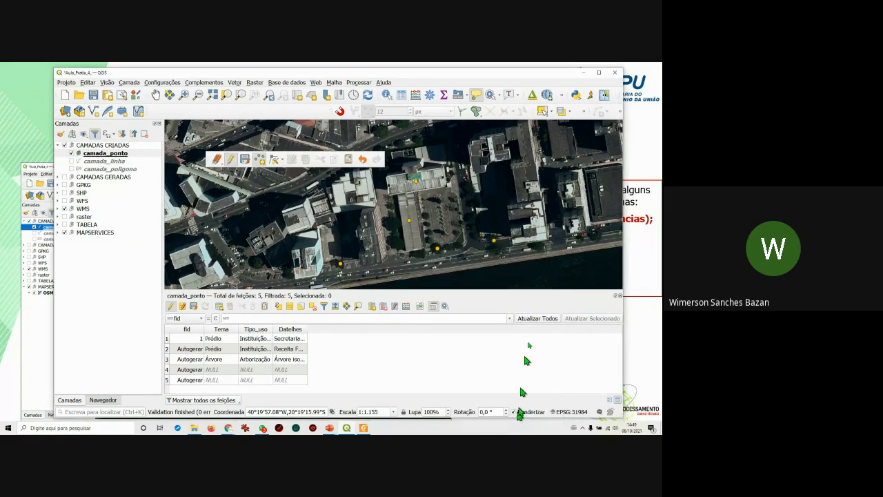
click(539, 246)
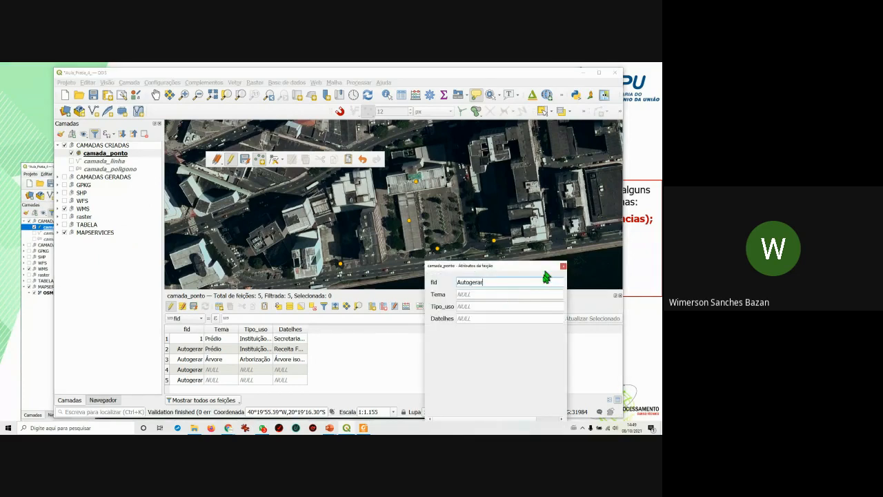
drag(545, 266, 585, 191)
click(574, 347)
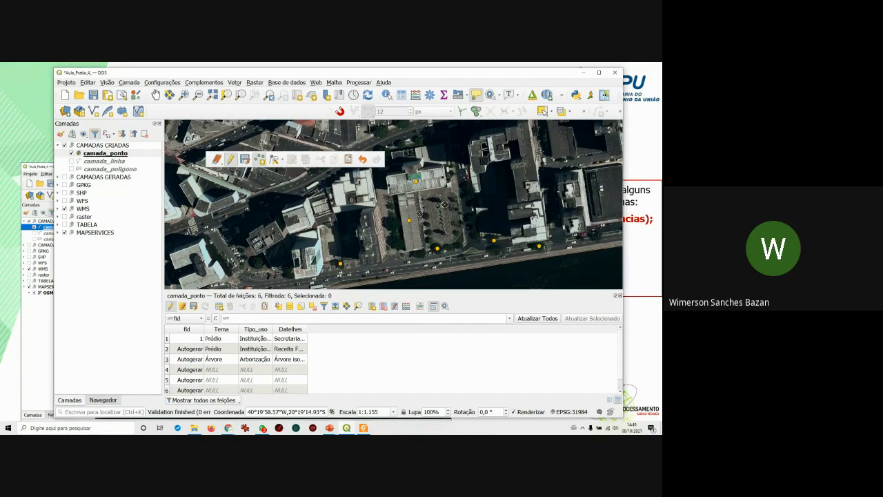
click(394, 224)
click(566, 357)
Copy row 3's Tema value Árvore into rows 4–7.
drag(282, 293, 288, 278)
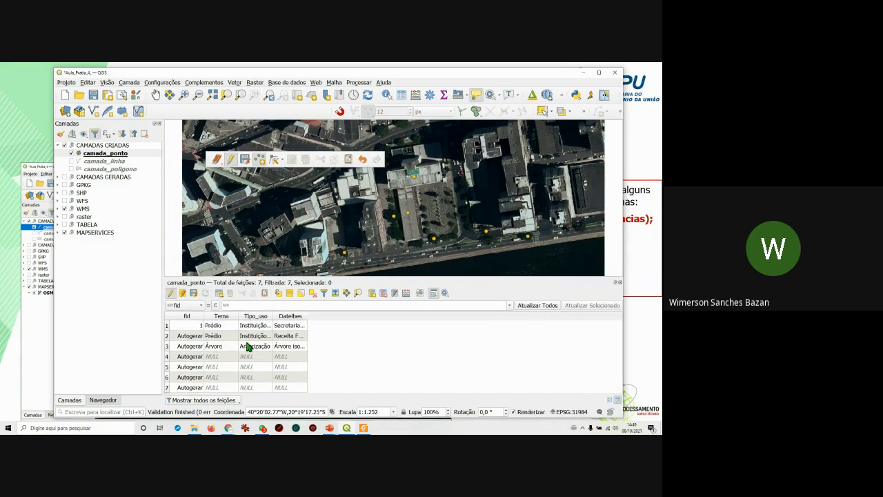
double_click(219, 348)
key(ctrl+c)
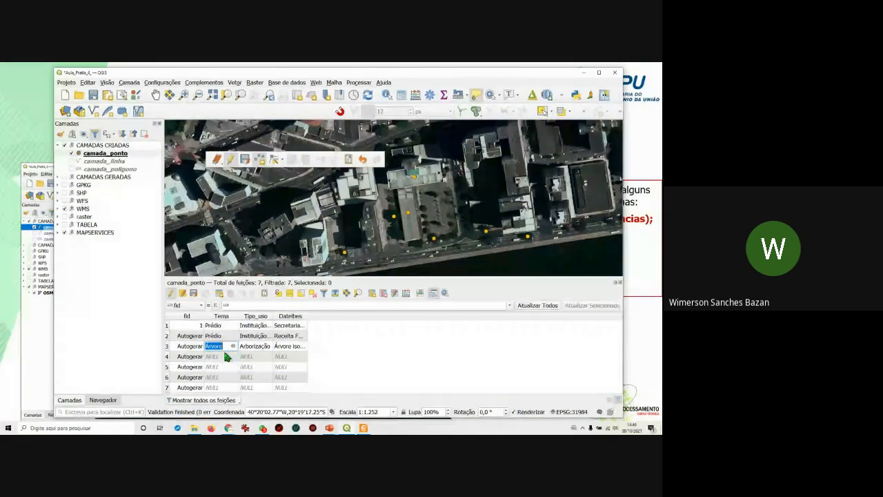
double_click(222, 357)
key(ctrl+v)
key(Down)
key(ctrl+v)
key(Down)
key(ctrl+v)
key(Down)
key(ctrl+v)
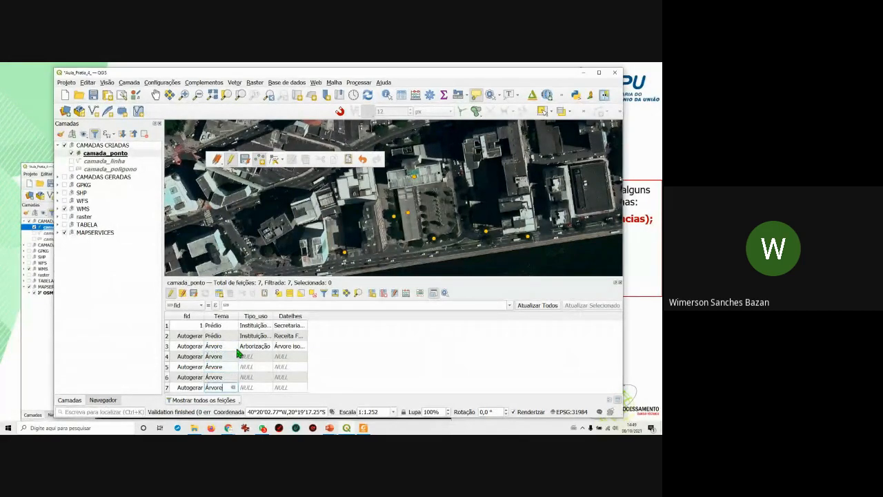
Copy row 3's Tipo_uso value Arborização into rows 4–7.
double_click(245, 345)
key(ctrl+c)
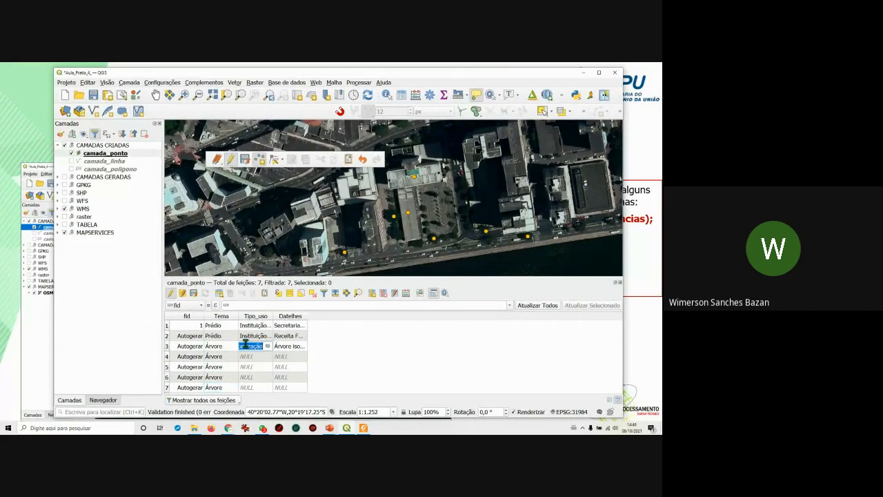
key(Down)
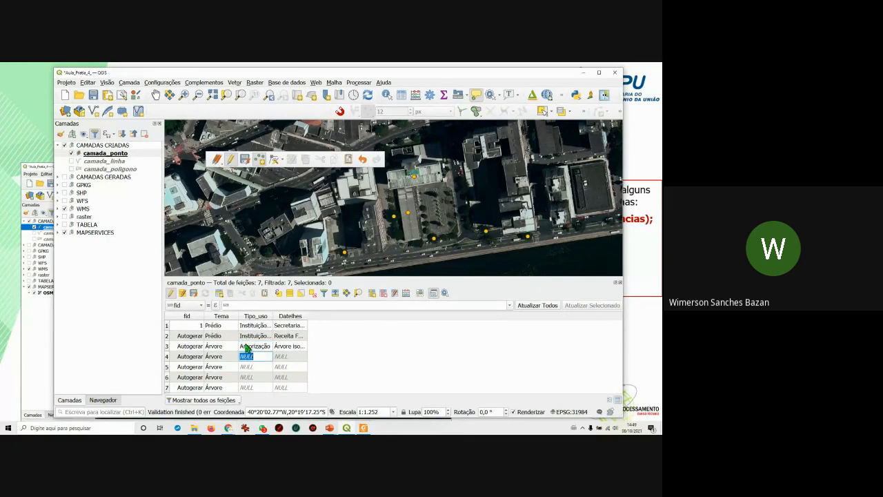
key(ctrl+v)
key(Down)
key(ctrl+v)
key(Down)
key(ctrl+v)
key(Down)
key(ctrl+v)
Copy row 3's Datelhes value Árvore isolada into rows 4–7.
double_click(287, 346)
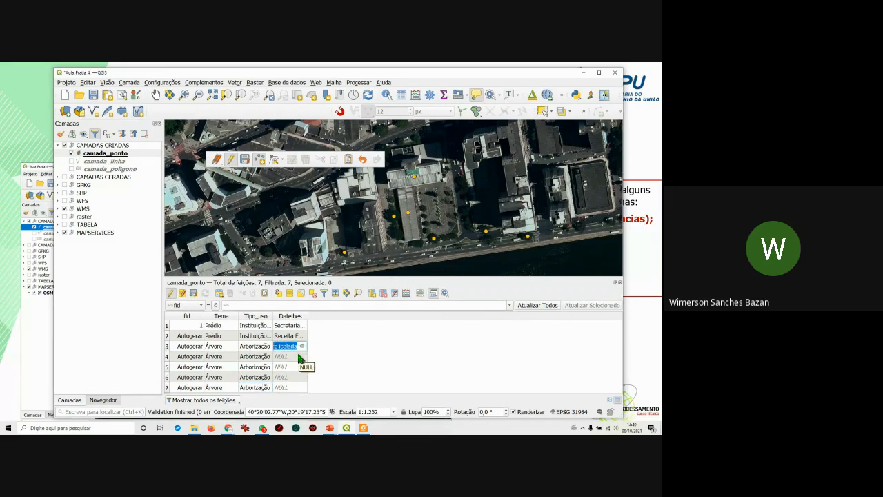
key(ctrl+c)
key(Down)
key(ctrl+v)
key(Down)
key(ctrl+v)
key(Down)
key(ctrl+v)
key(Down)
key(ctrl+v)
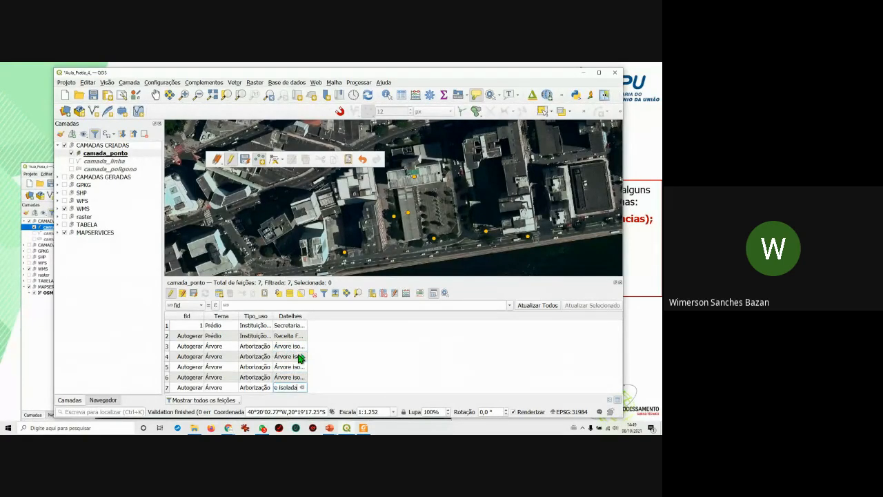
key(Return)
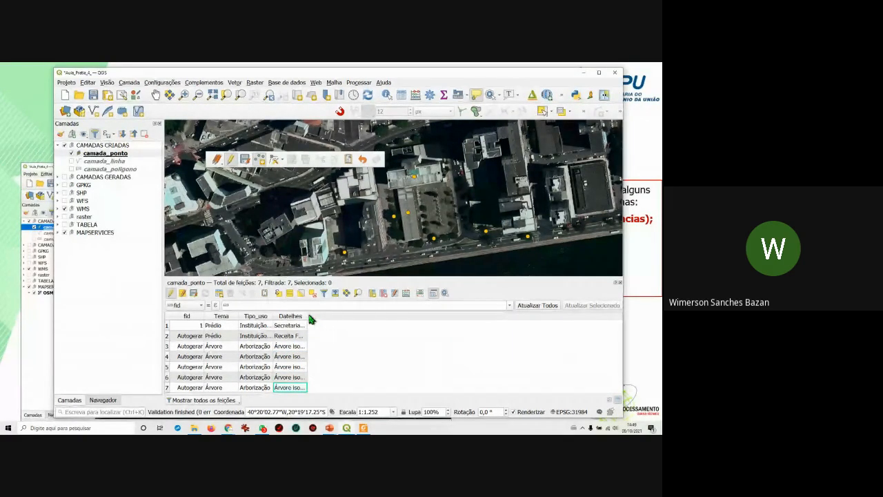
Widen the Datelhes, Tipo_uso and Tema columns to show full text.
drag(307, 316, 330, 316)
drag(272, 316, 299, 316)
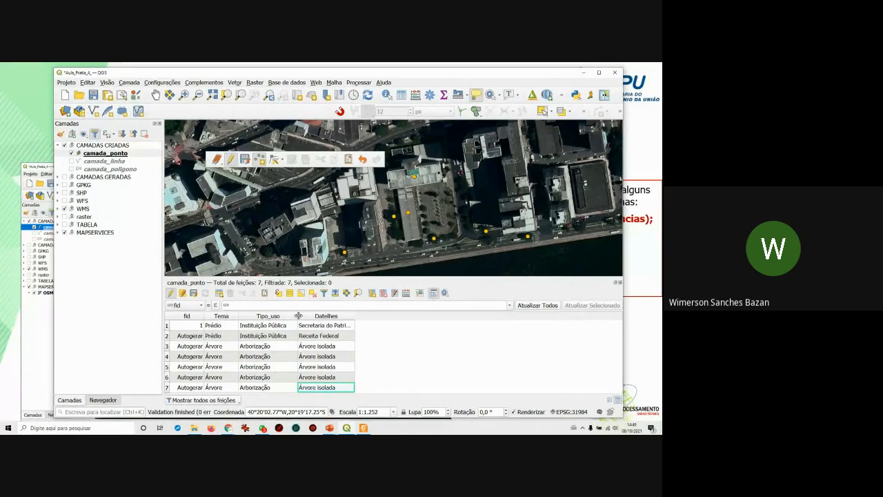
drag(237, 316, 250, 316)
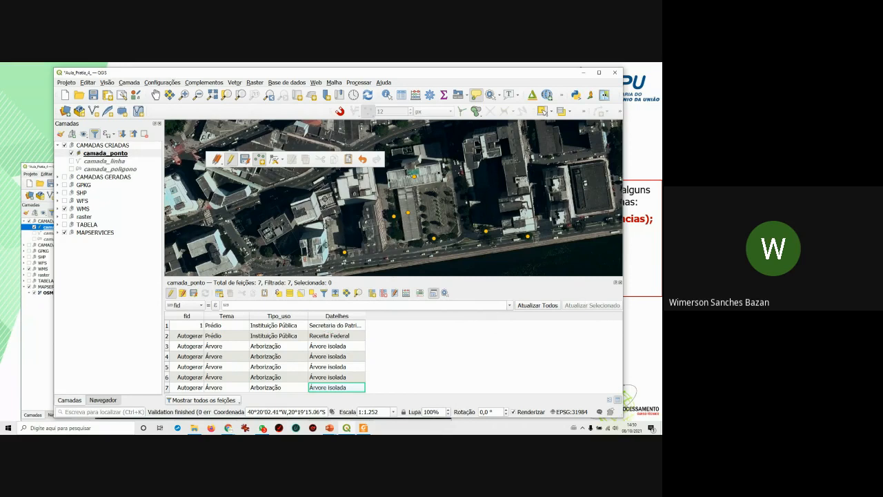
Turn on the MAPSERVICES group and hide the WMS satellite imagery.
mouse_move(207, 163)
mouse_down()
mouse_move(194, 150)
mouse_move(202, 151)
mouse_up()
click(64, 233)
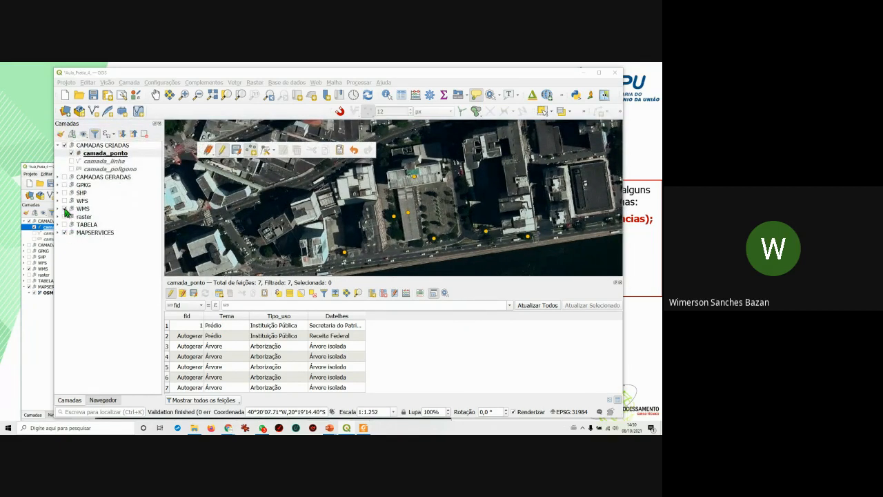
click(64, 209)
Pan and zoom around the OSM street map to inspect nearby blocks.
drag(372, 212, 389, 237)
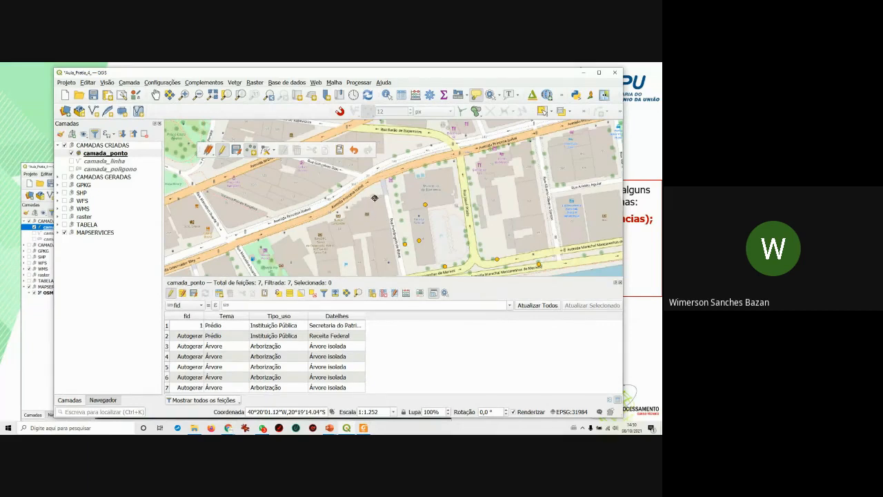
drag(372, 199, 341, 216)
drag(399, 194, 400, 210)
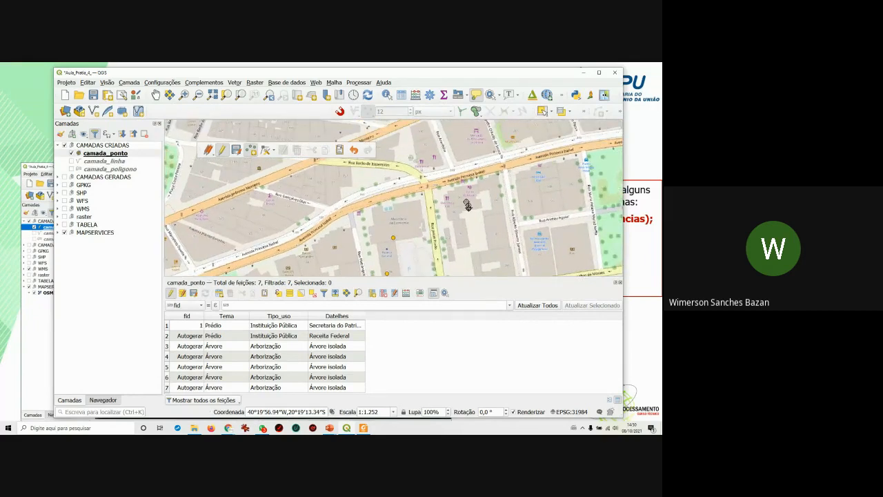
drag(454, 230, 488, 194)
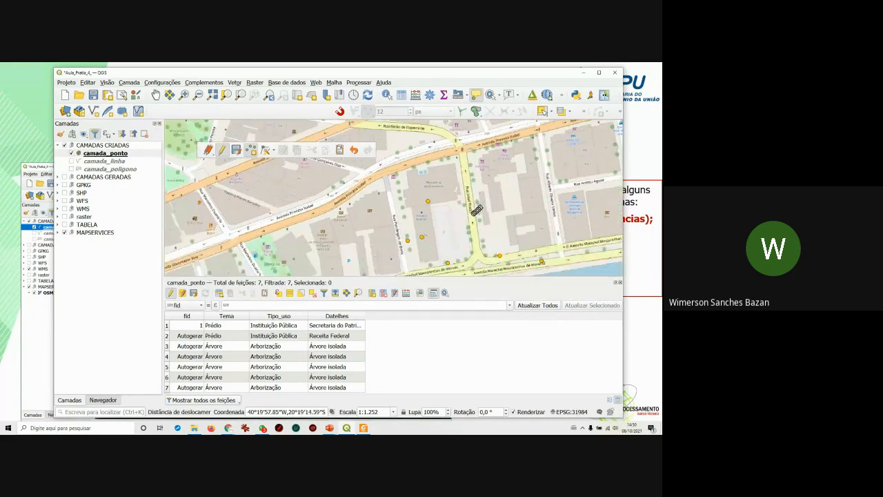
drag(468, 228, 466, 200)
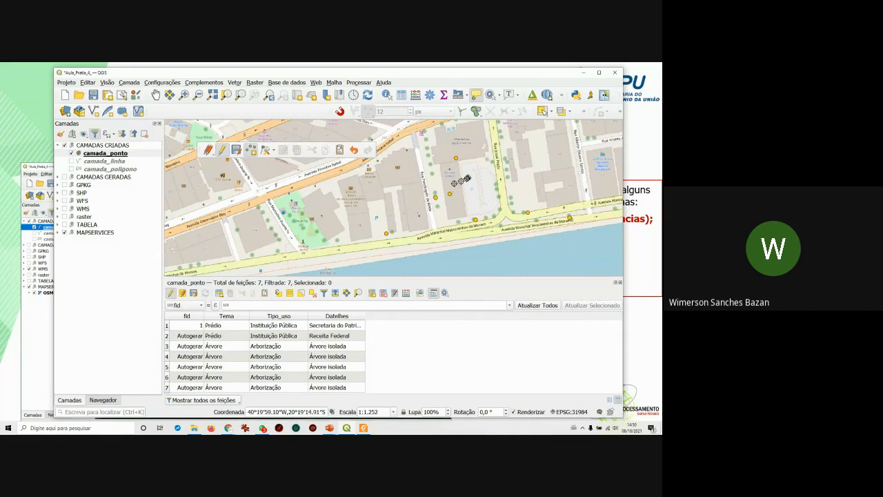
drag(523, 169, 533, 192)
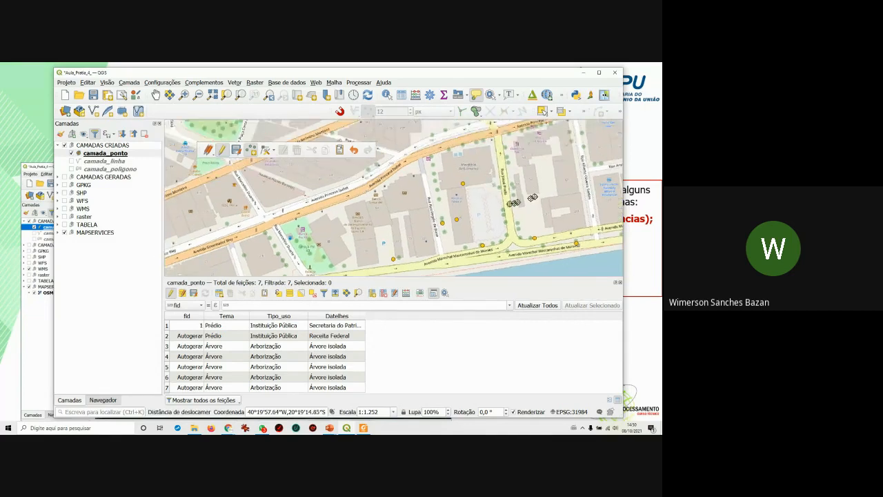
drag(373, 223, 420, 229)
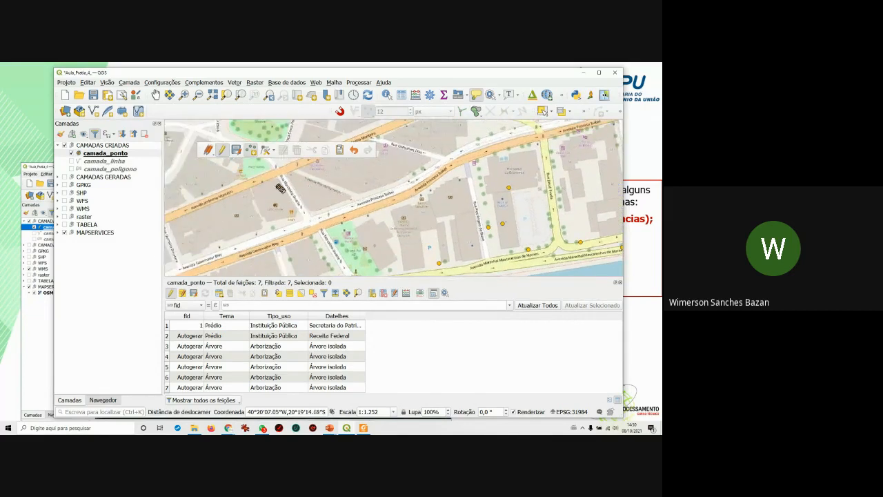
scroll(266, 188, up, 1)
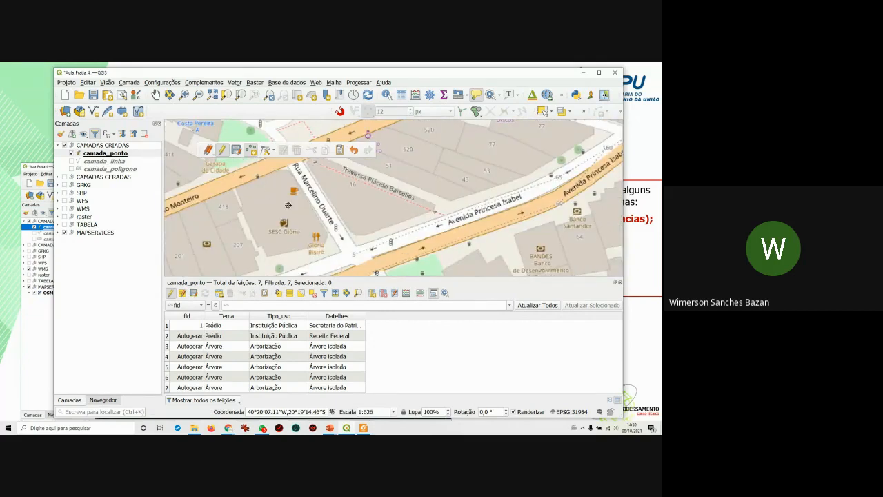
scroll(285, 202, down, 1)
scroll(256, 171, up, 1)
scroll(261, 209, down, 1)
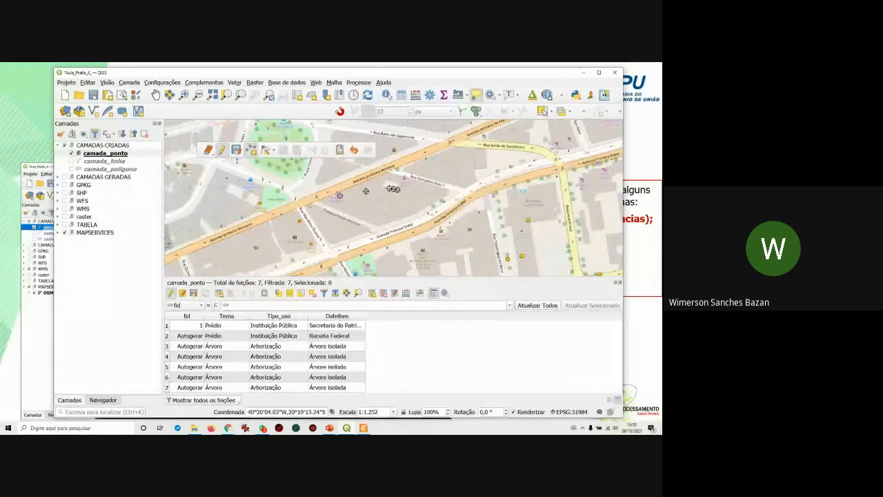
scroll(382, 210, down, 1)
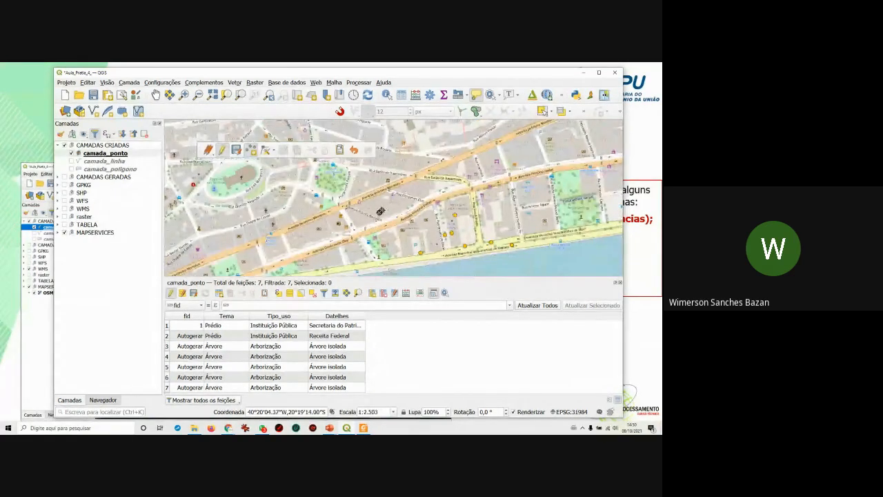
scroll(362, 218, up, 1)
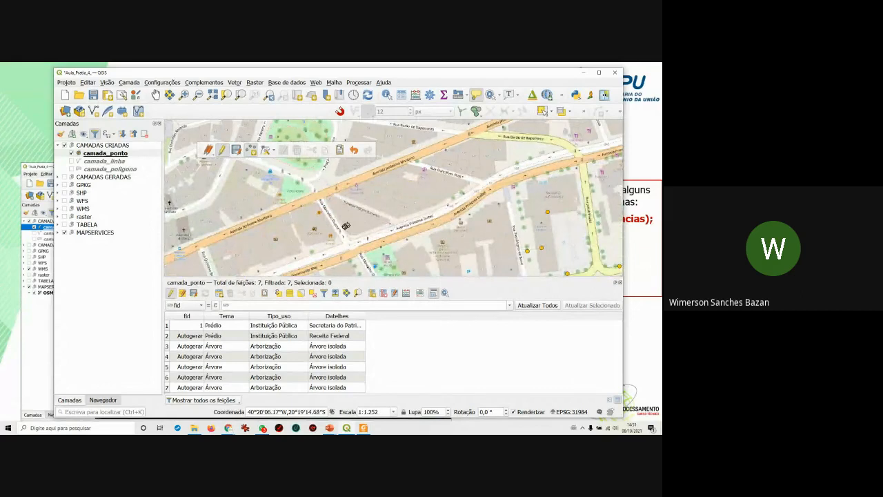
drag(426, 187, 419, 192)
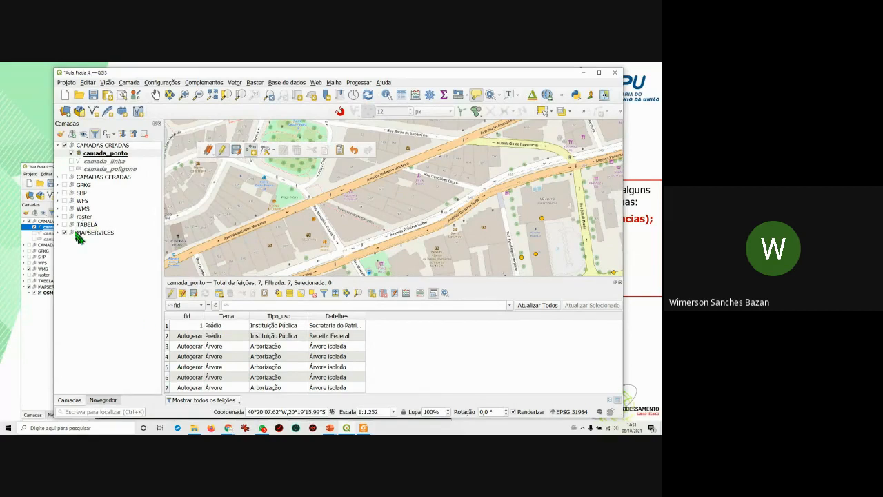
Place a new point on the street map and enter Gastronômico as its Tema.
click(65, 210)
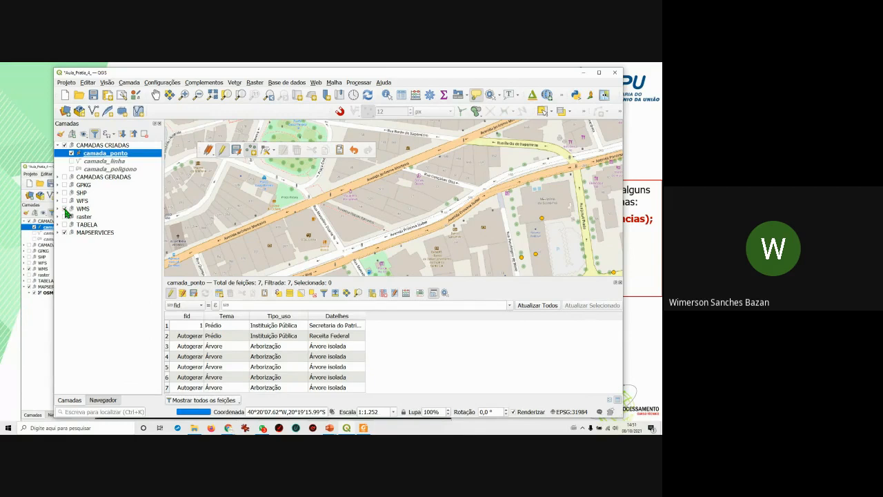
click(65, 210)
click(469, 206)
click(527, 232)
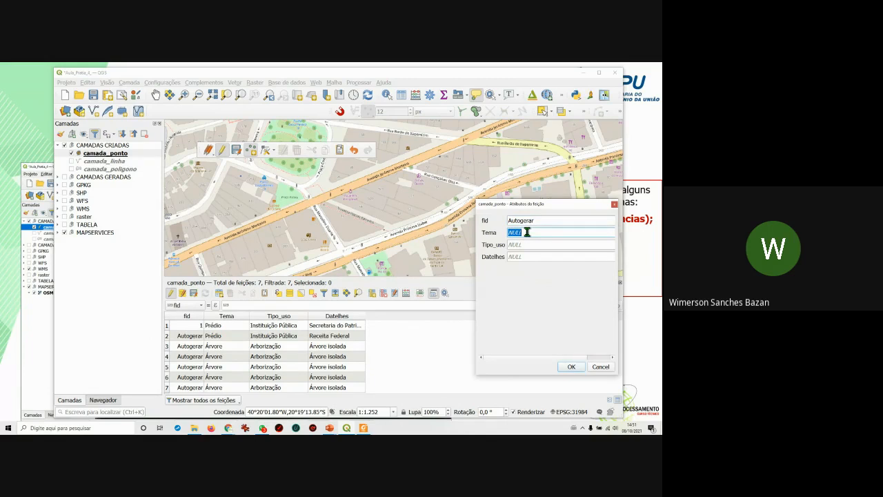
text(Gastronômico)
key(BackSpace)
key(BackSpace)
key(BackSpace)
key(BackSpace)
key(BackSpace)
key(BackSpace)
key(BackSpace)
text(onômico)
click(516, 244)
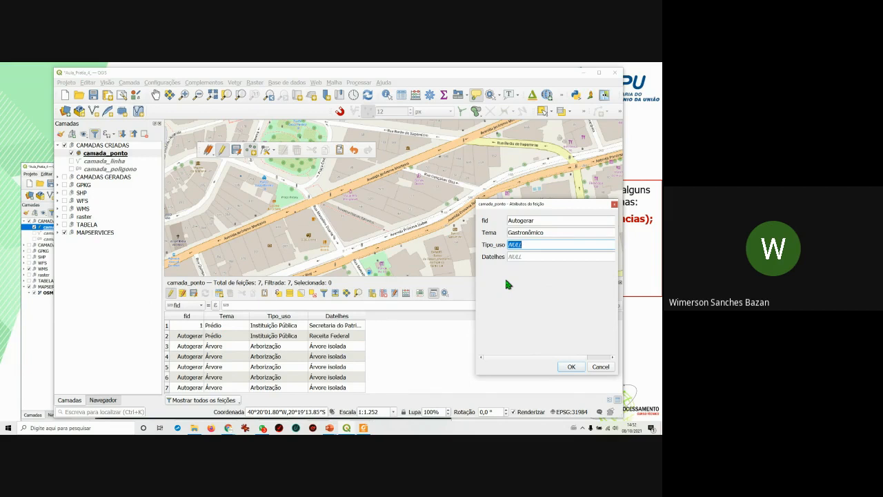
Give the Gastronômico point Tipo_uso Restaurante and Datelhes 'Glória Bistrô', then save it.
text(Restaurante)
click(535, 257)
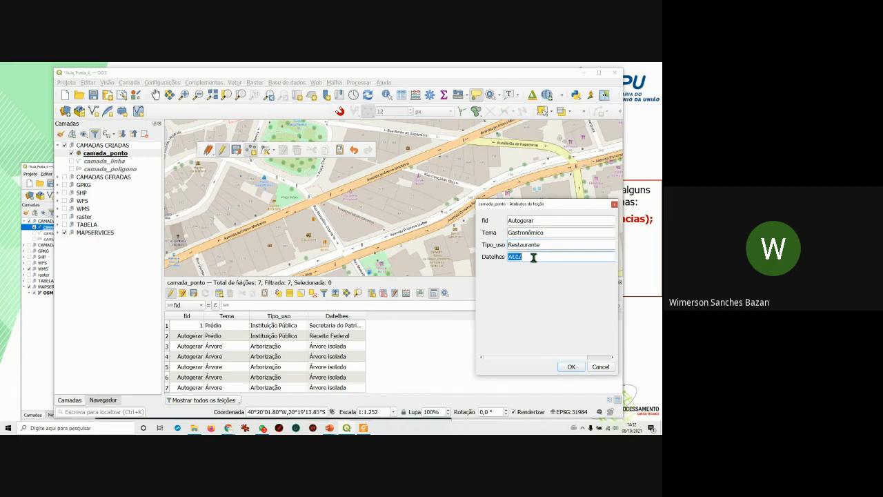
text(Glória Bistrô)
click(532, 257)
click(572, 368)
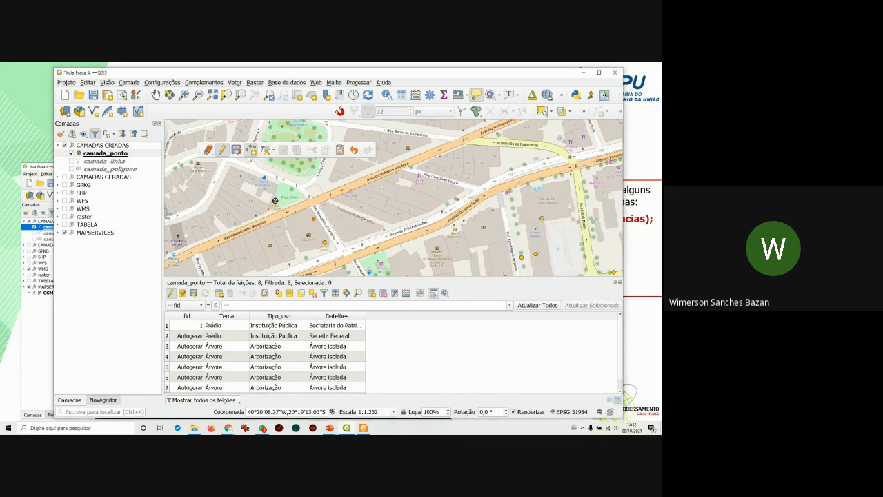
Add a point with Tema cleared, Tipo_uso Lanchonete and Datelhes 'Garapa da Cidade'.
click(274, 201)
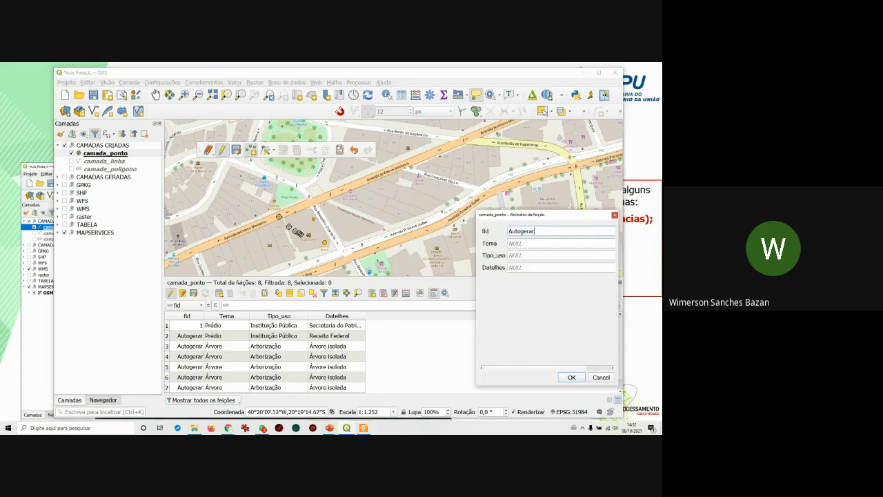
click(525, 243)
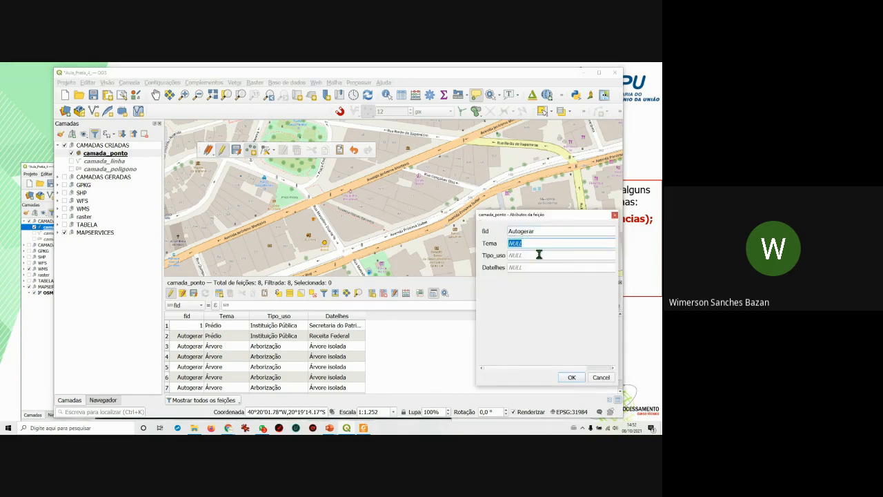
key(BackSpace)
click(526, 256)
text(Lanchonete)
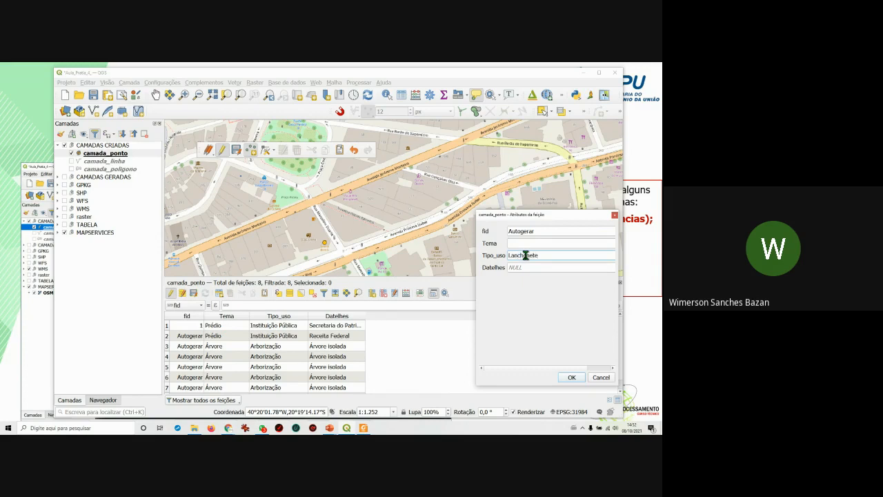
click(521, 267)
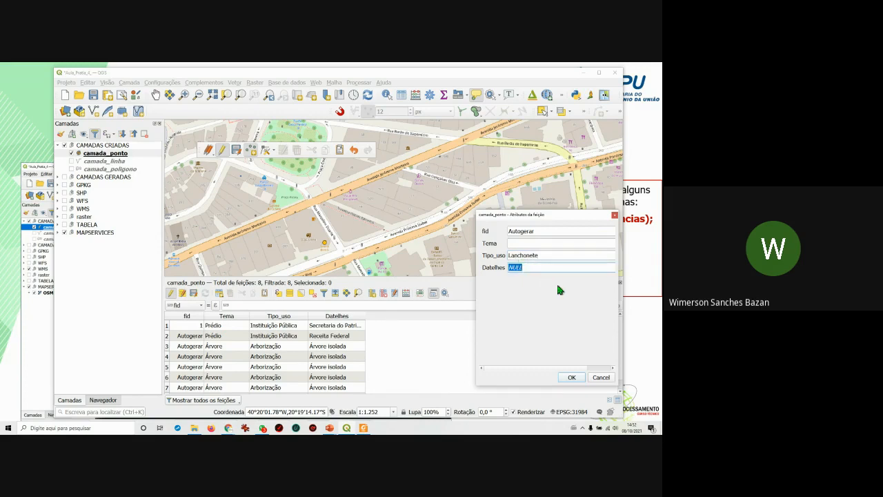
text(Garapa da Cidade)
click(571, 377)
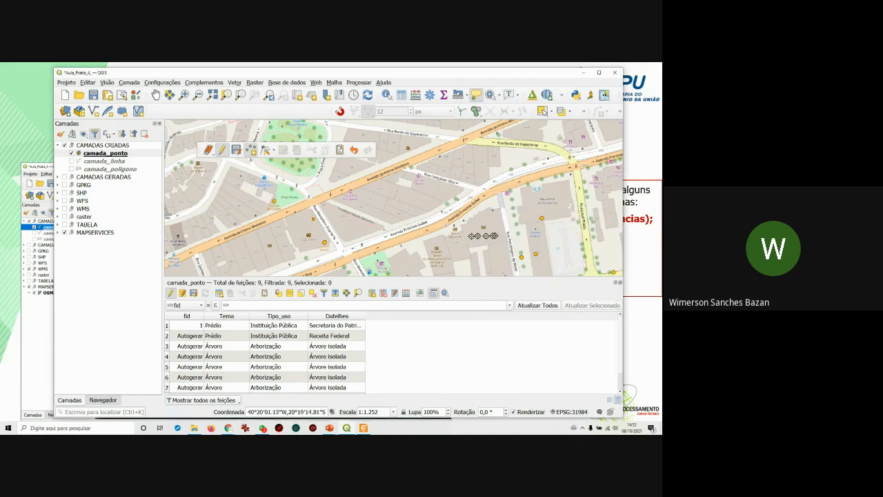
Pan to a new spot, add a McDonald's point with NULL Tema and Tipo_uso, and enlarge the table.
drag(492, 245, 430, 257)
drag(590, 221, 546, 233)
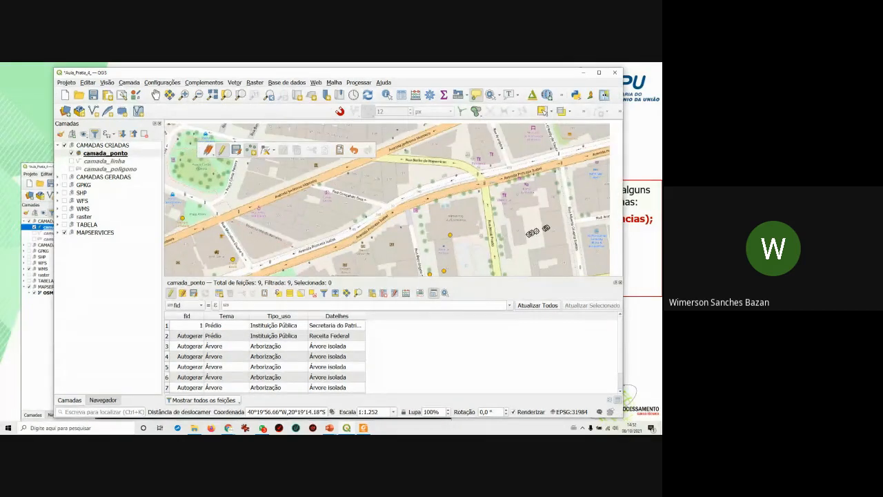
drag(547, 198, 527, 214)
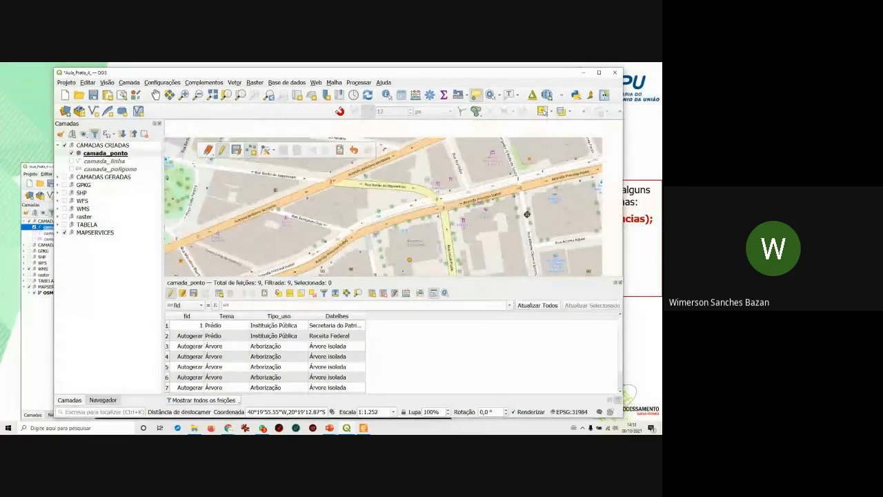
click(526, 158)
click(532, 253)
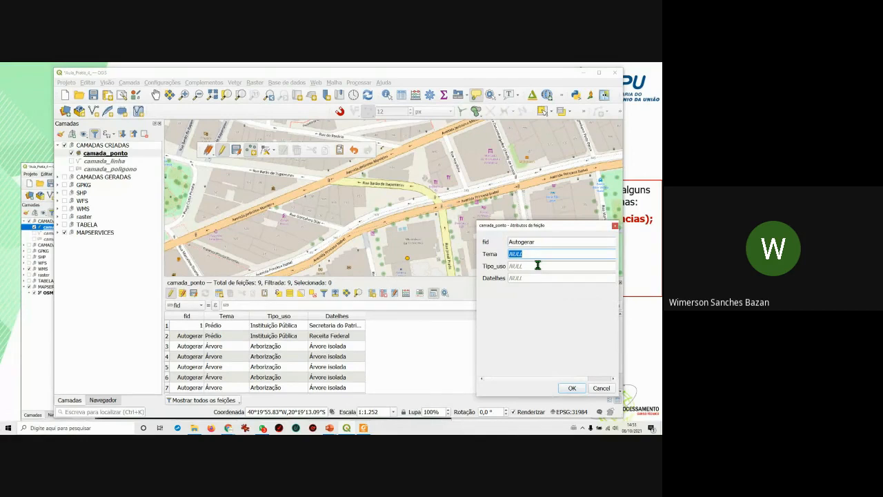
click(517, 266)
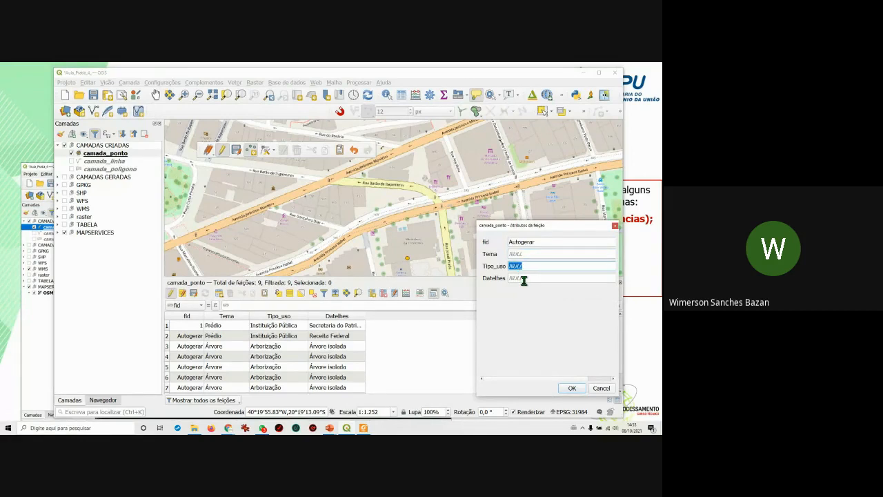
click(519, 279)
text(Monumen`s)
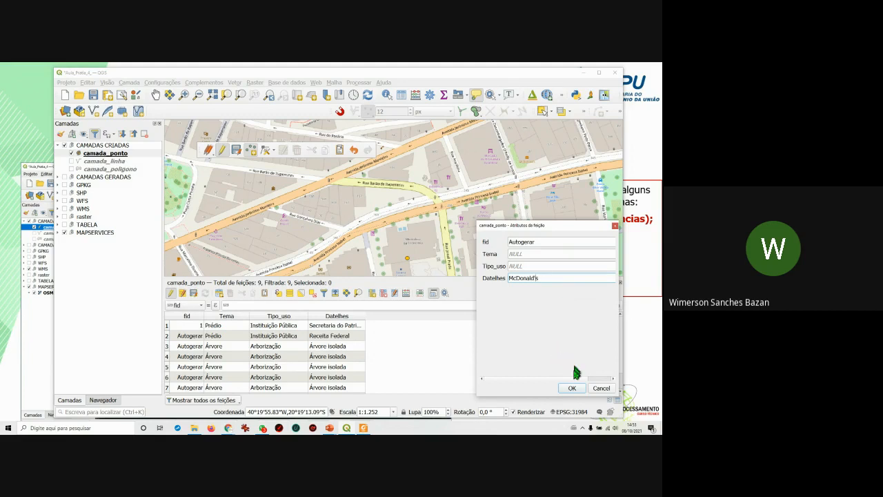
click(572, 390)
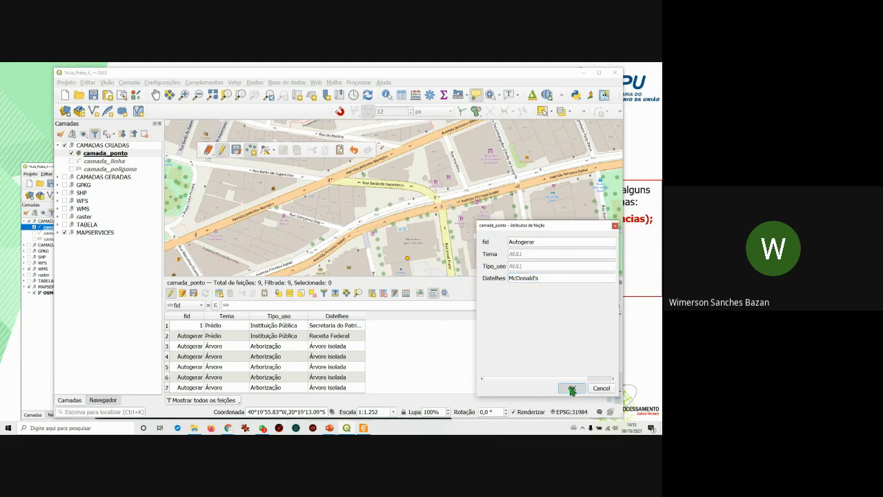
drag(370, 271, 392, 231)
Set row 10's Tipo_uso to Lanchonete and paste Gastronômico into the Tema of rows 9 and 10.
double_click(262, 361)
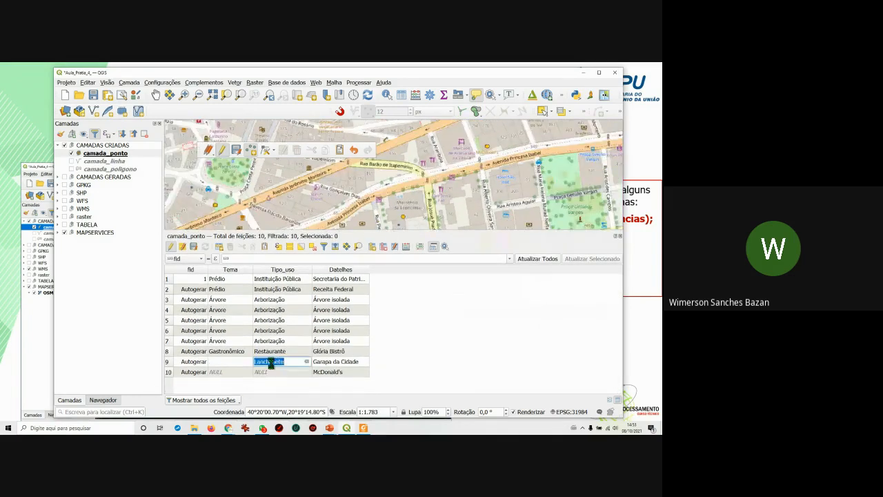
double_click(269, 372)
double_click(228, 351)
key(ctrl+c)
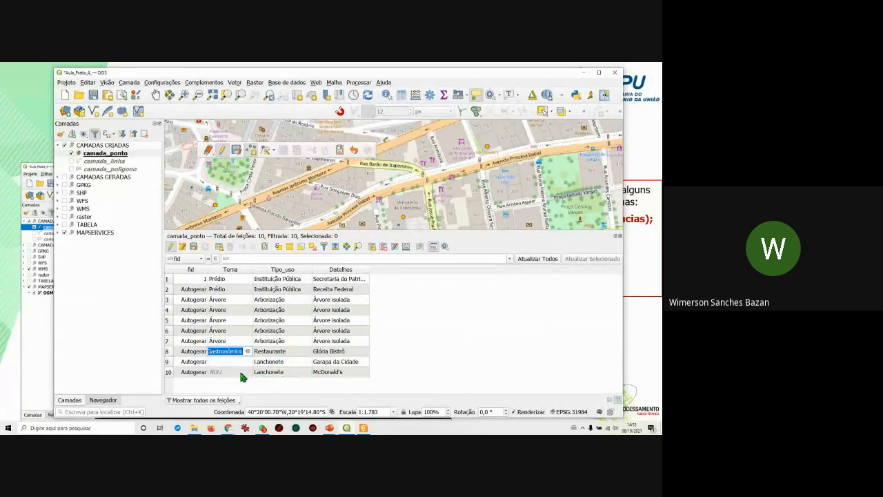
double_click(224, 362)
double_click(229, 373)
key(ctrl+v)
click(451, 367)
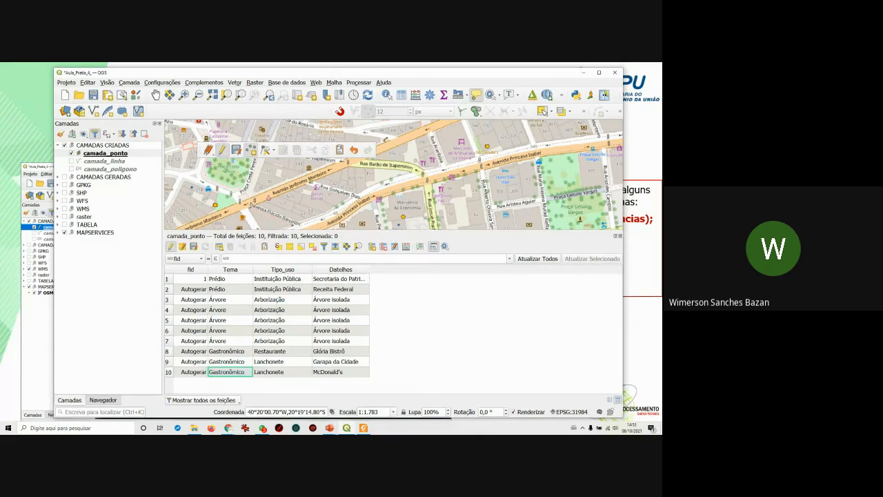
Shift the window, enlarge the map over the table, and pan to the waterfront avenue.
drag(522, 73, 532, 99)
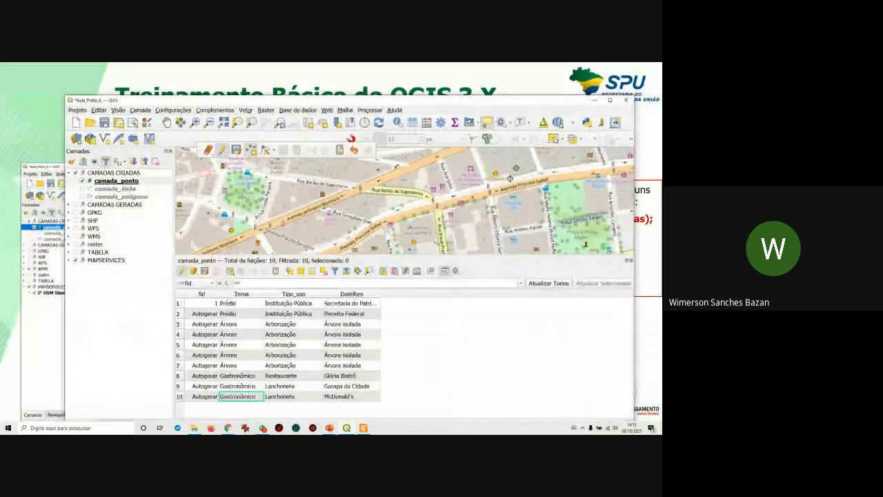
drag(460, 259, 474, 235)
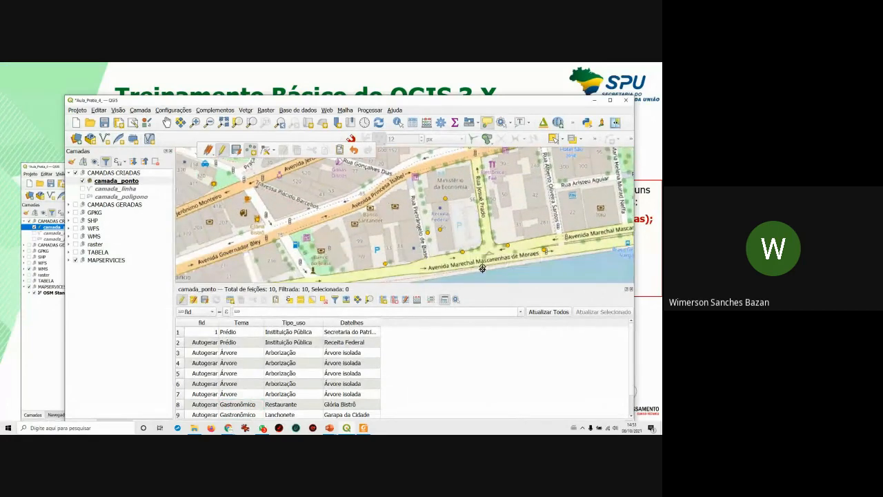
drag(483, 269, 470, 253)
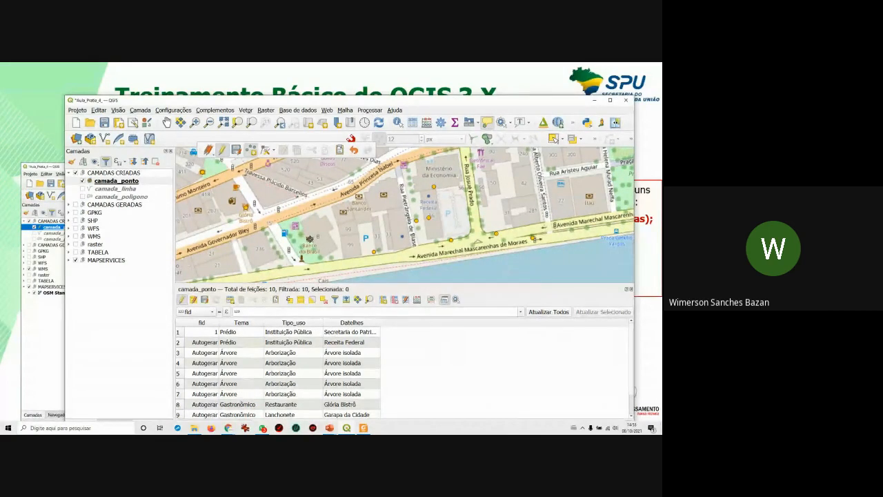
Place a new point on the map and enter Banco in its Tema field.
click(310, 239)
click(522, 265)
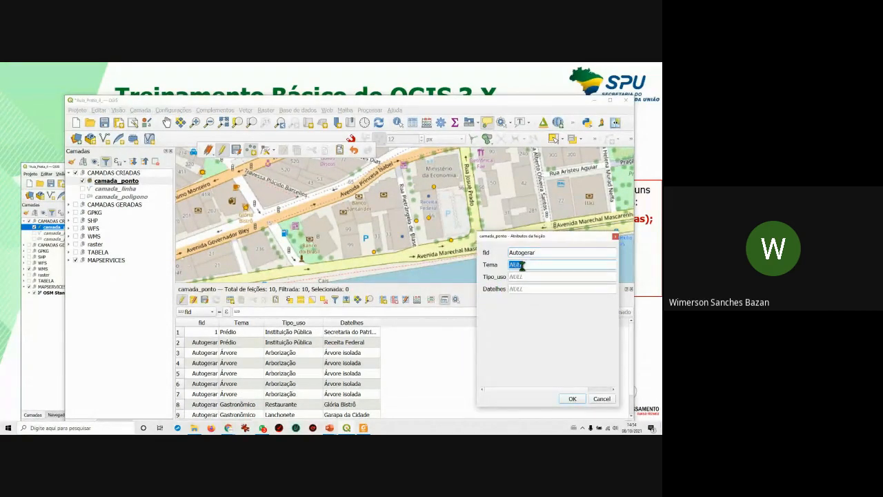
text(BAnco)
key(Left)
key(Left)
key(Left)
key(BackSpace)
text(a)
click(519, 276)
Change Tema to Instituição Financeira, set Tipo_uso Banco and Datelhes 'Banco do Brasil', and save.
drag(535, 265, 512, 263)
text(Ins)
click(511, 276)
text(Ban)
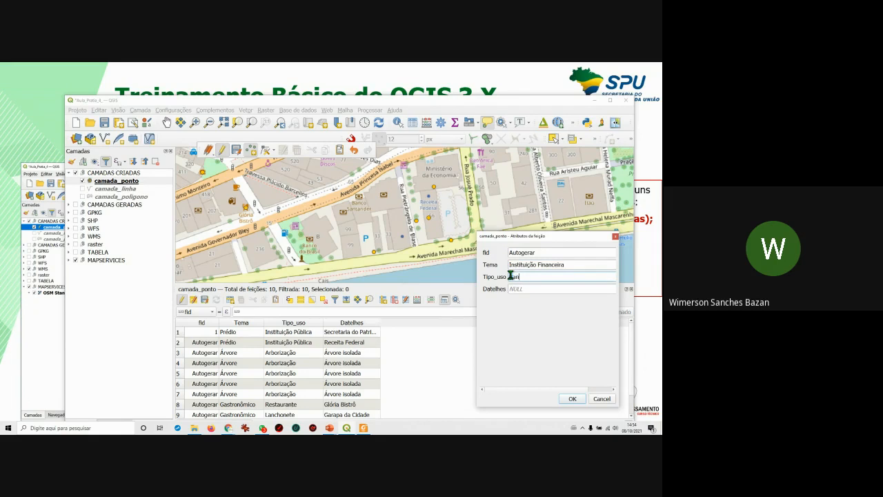
click(519, 289)
click(573, 399)
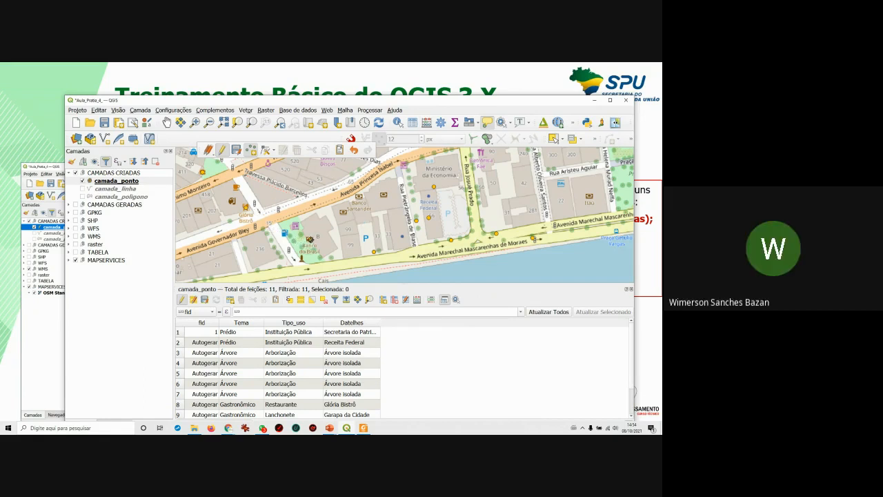
Switch to the Vertex Tool for the current layer only and pick a point on the map.
click(273, 154)
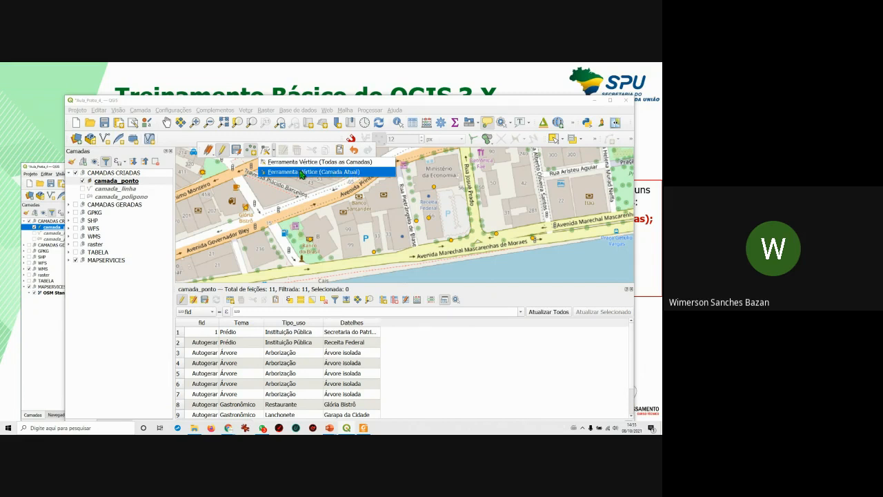
click(301, 174)
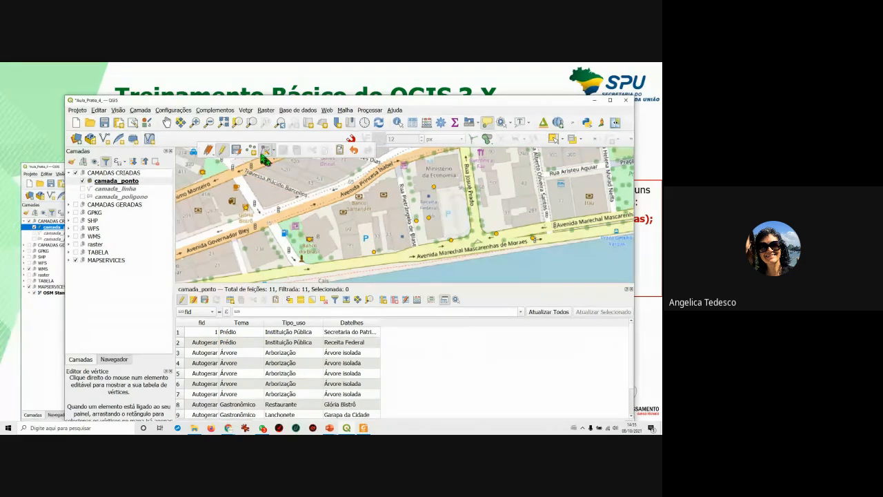
click(265, 155)
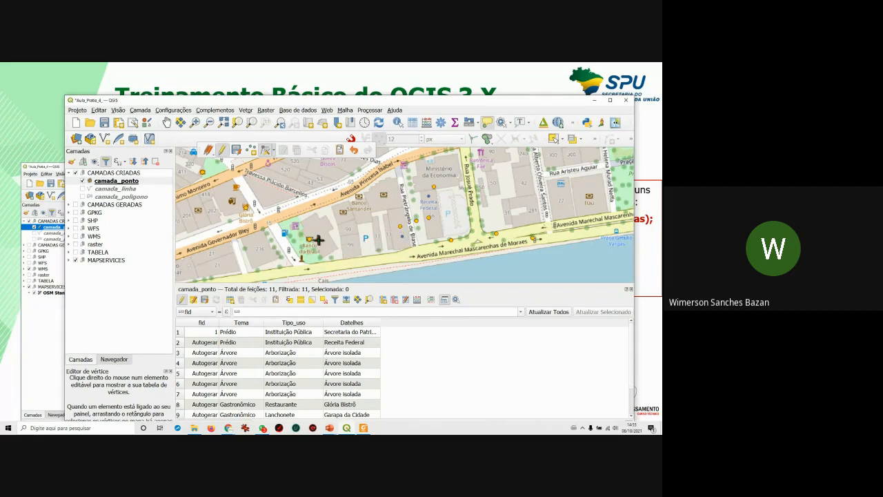
click(382, 228)
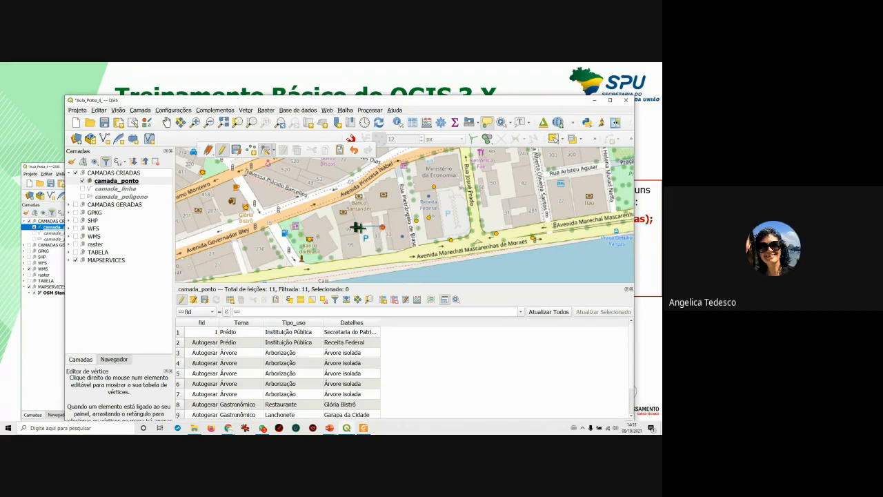
Select the McDonald's and Garapa da Cidade rows in the attribute table.
scroll(327, 337, down, 2)
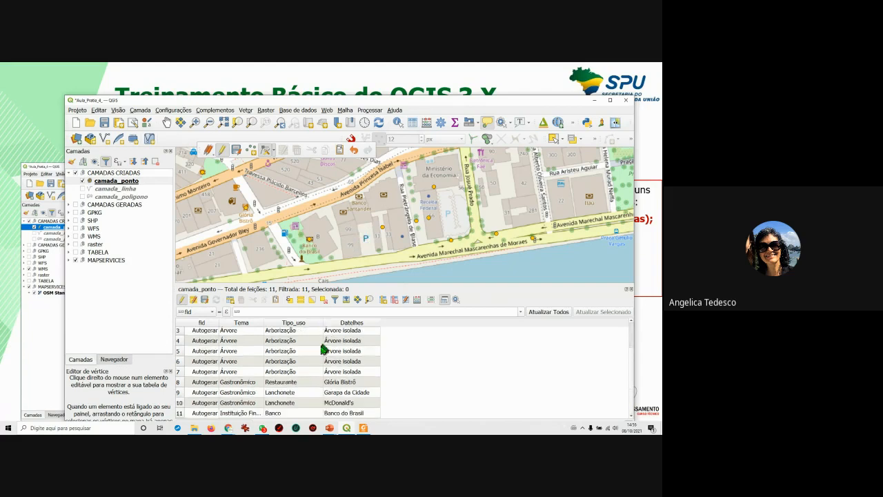
click(180, 403)
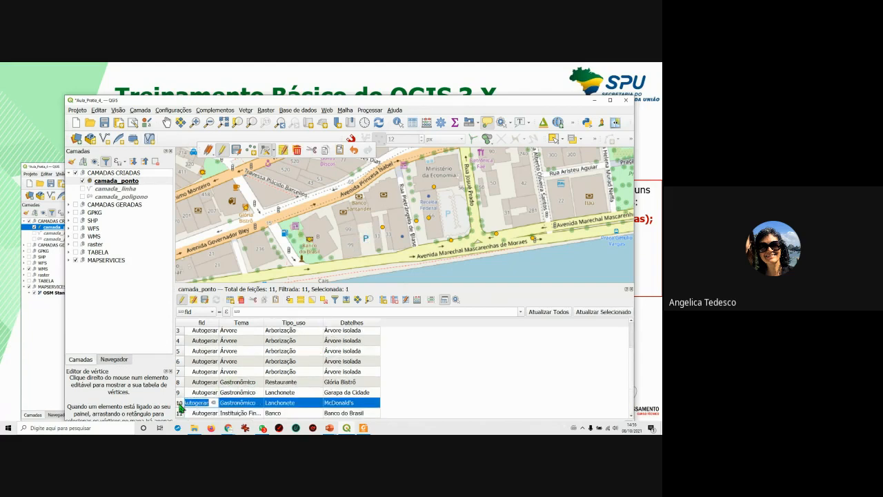
click(179, 393)
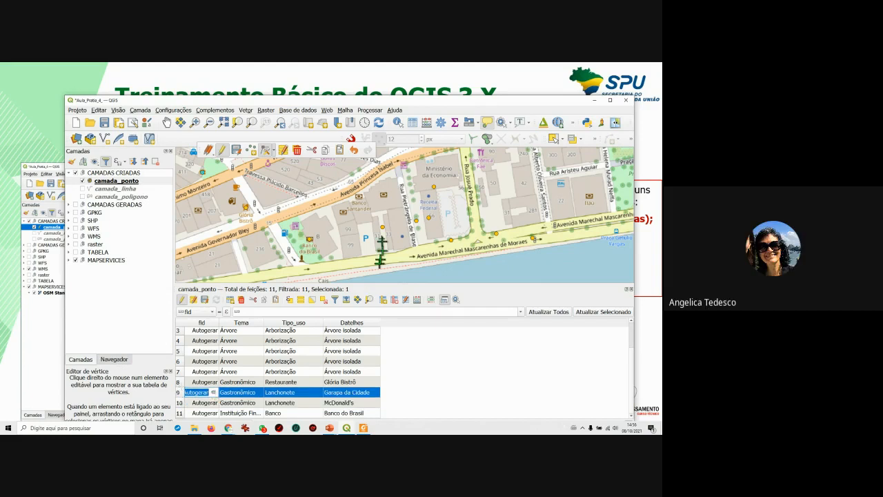
scroll(383, 237, down, 1)
scroll(385, 240, up, 1)
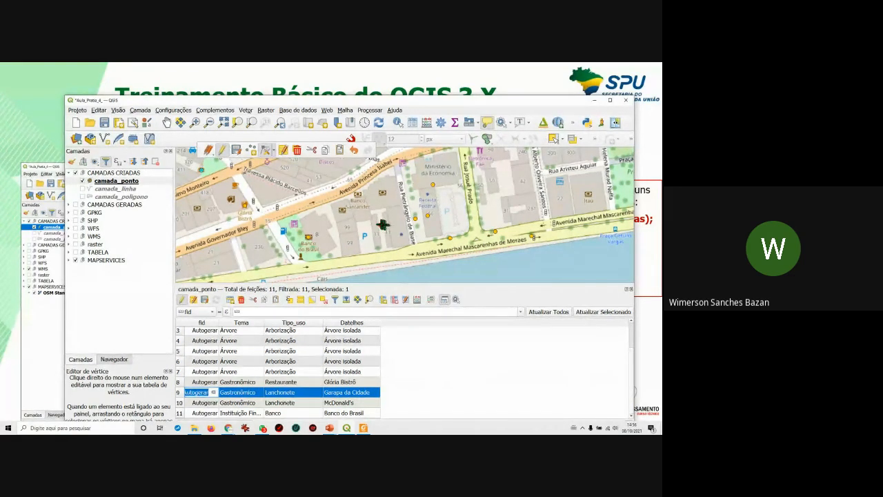
Identify a tree point's attributes, with the satellite imagery group turned back on.
click(398, 122)
click(384, 226)
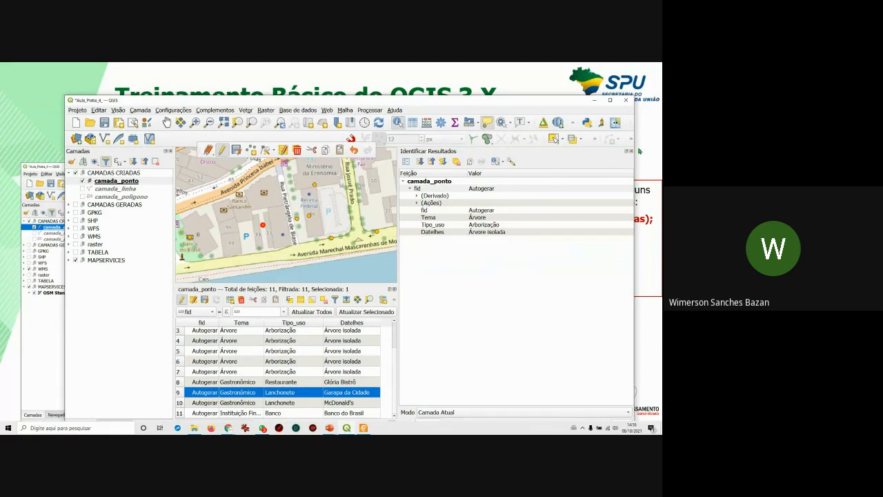
click(631, 151)
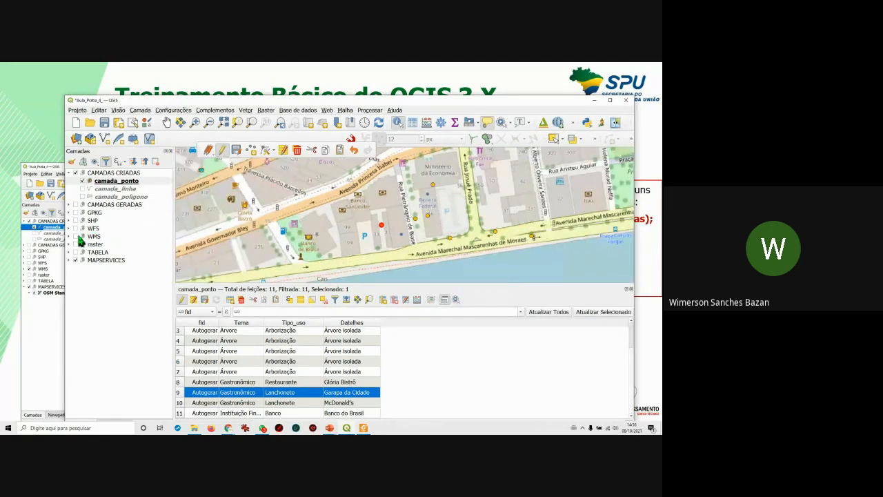
click(76, 236)
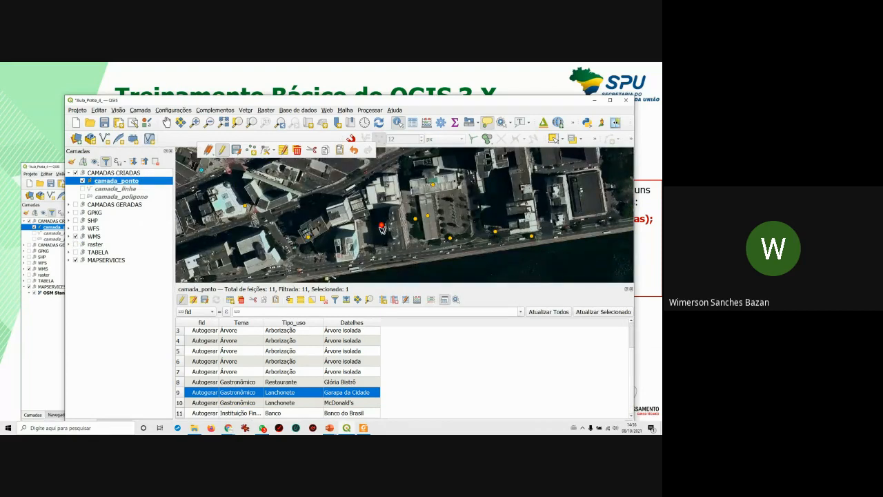
click(384, 227)
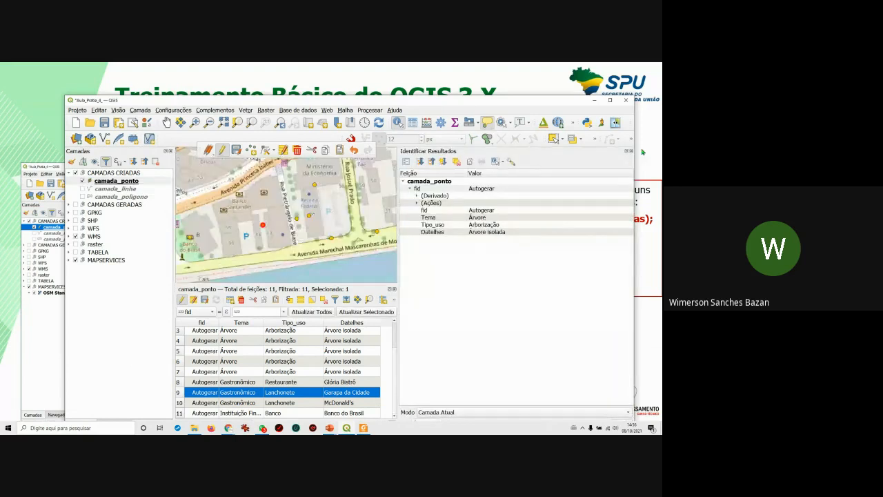
click(630, 152)
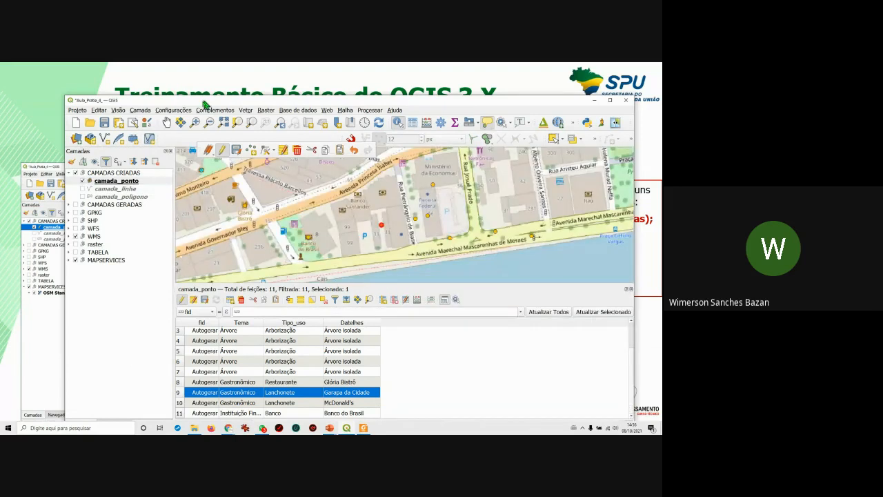
Set vertex editing to all layers, hide the satellite imagery, and activate Add Point Feature.
click(263, 151)
click(294, 163)
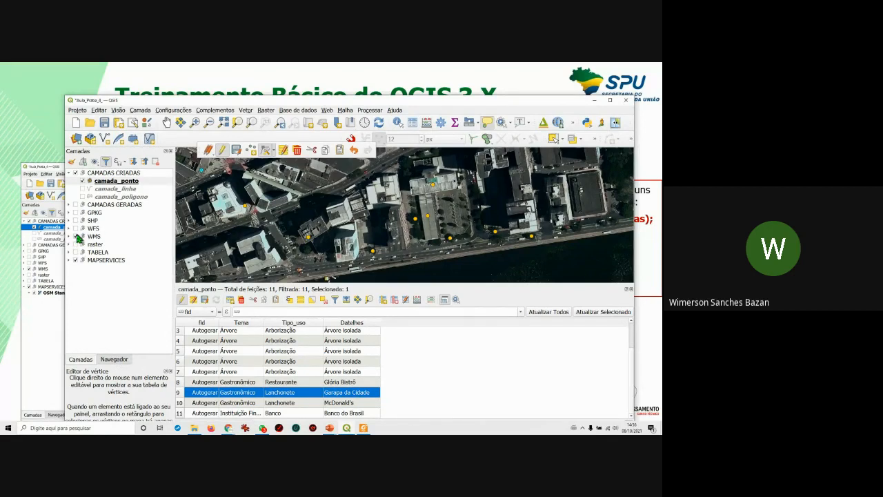
click(76, 235)
click(76, 236)
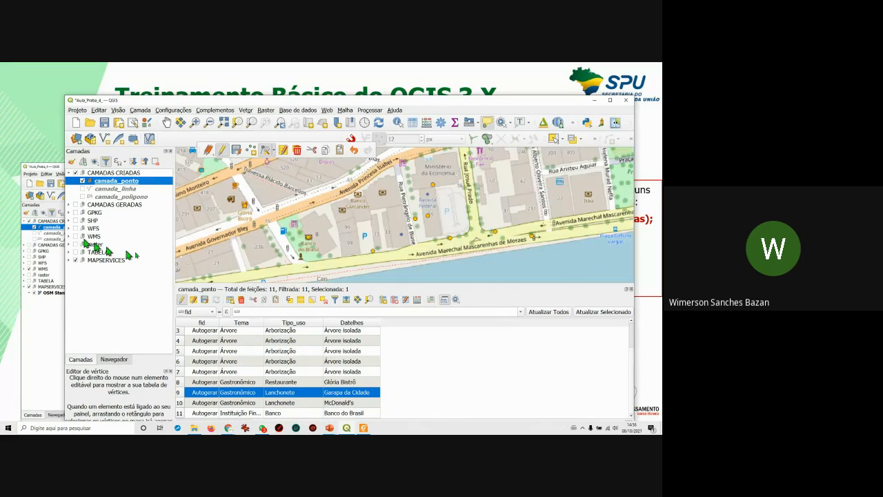
click(250, 151)
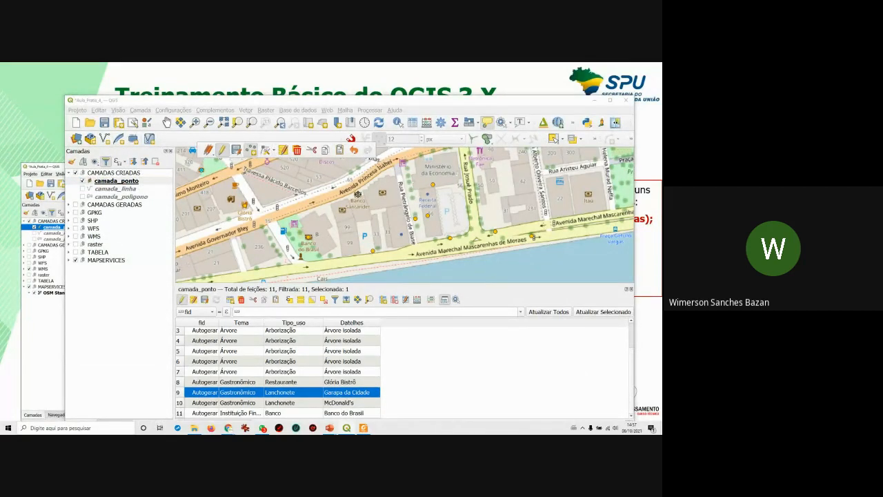
Add a point at the Santander building with Datelhes 'Banco Santander'.
scroll(339, 210, up, 1)
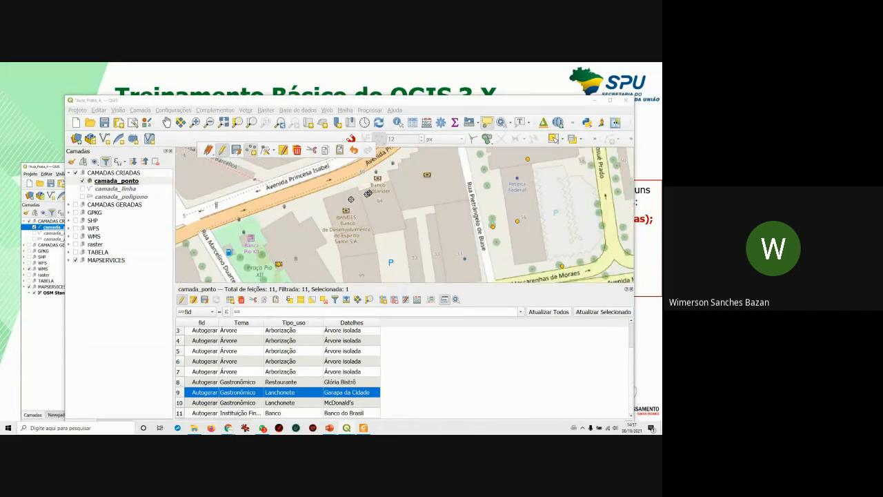
click(378, 178)
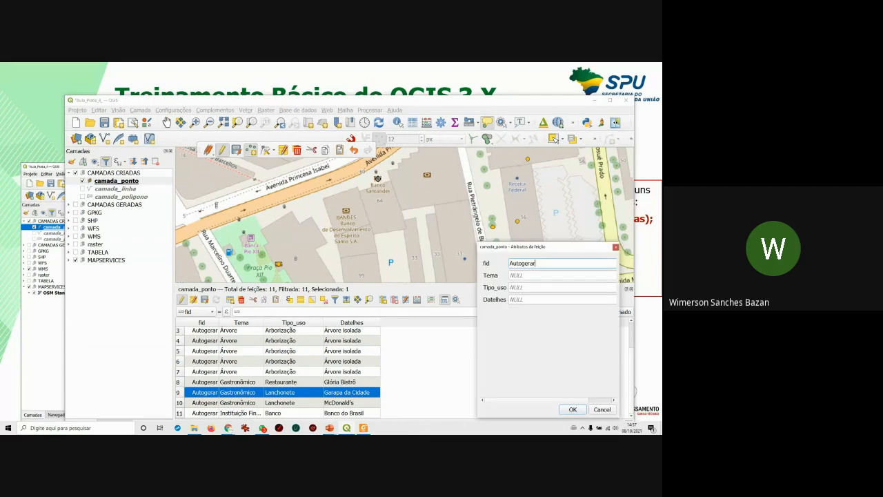
click(525, 276)
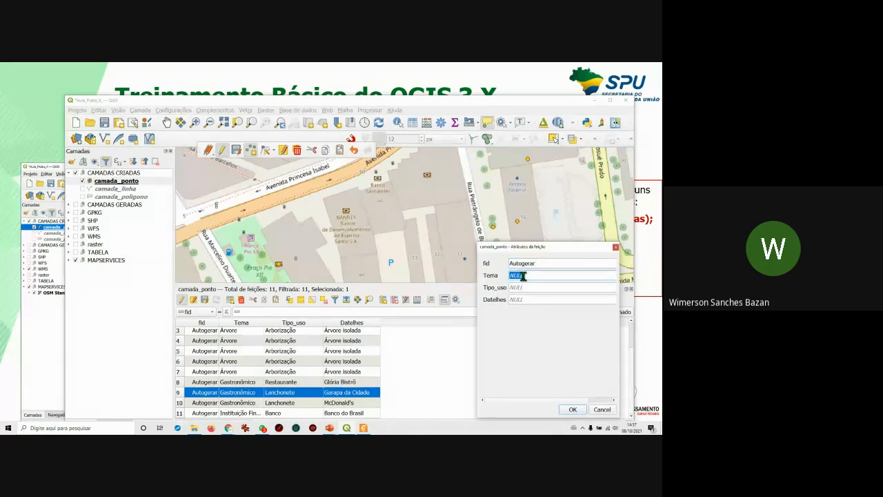
click(519, 300)
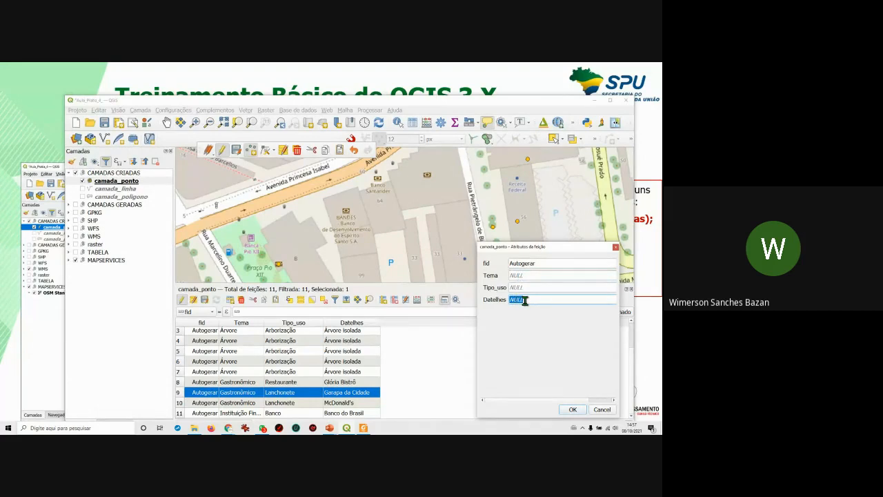
text(BAnco Santander)
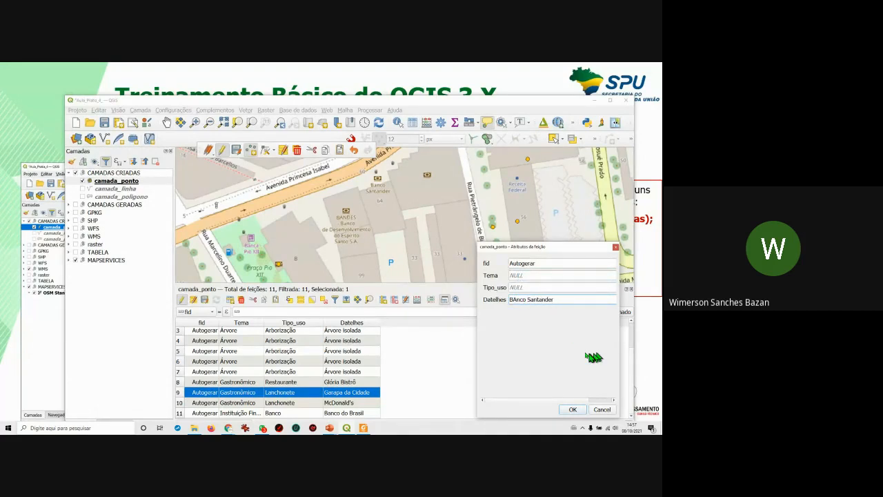
drag(517, 299, 514, 299)
text(a)
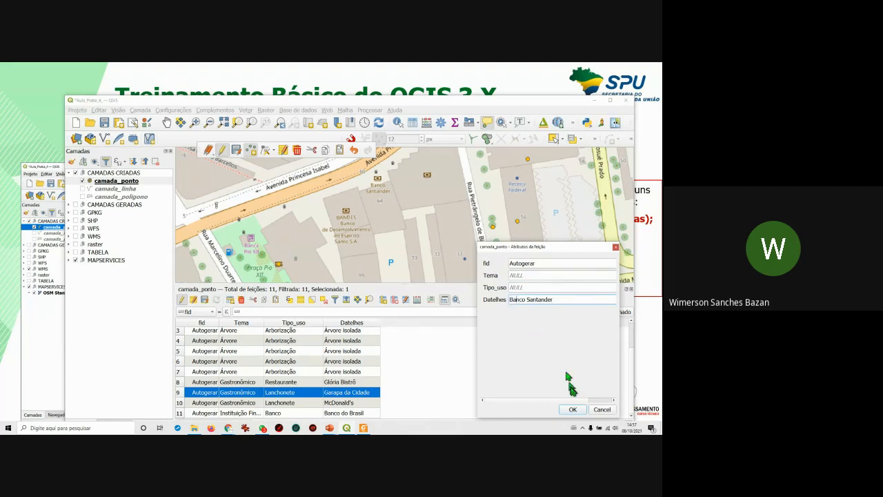
click(573, 408)
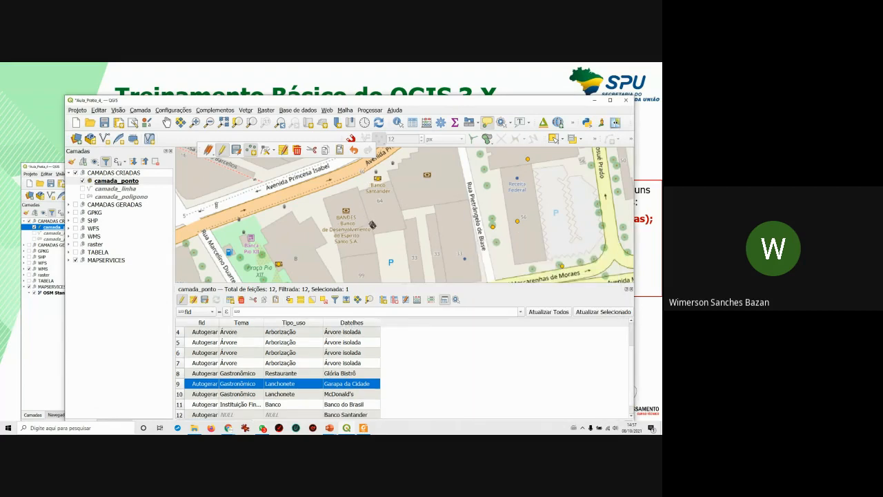
Add a point at the BANDES building with Datelhes 'Banco Bandes'.
click(347, 210)
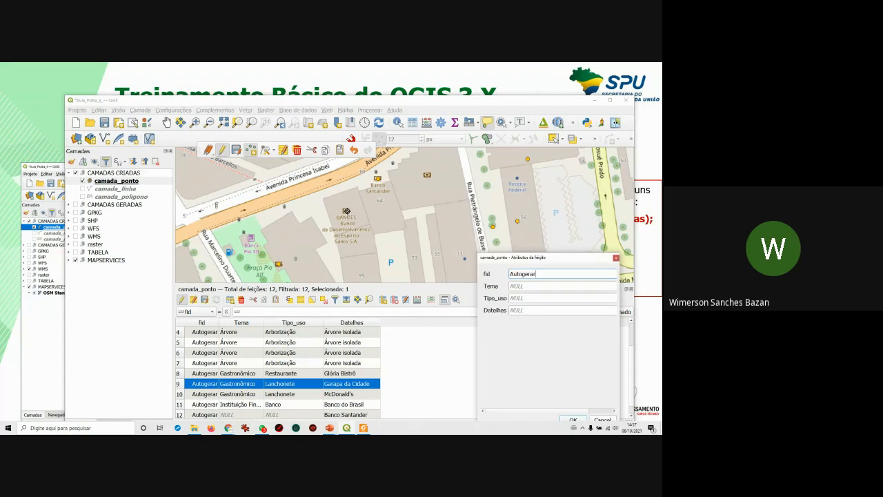
click(519, 309)
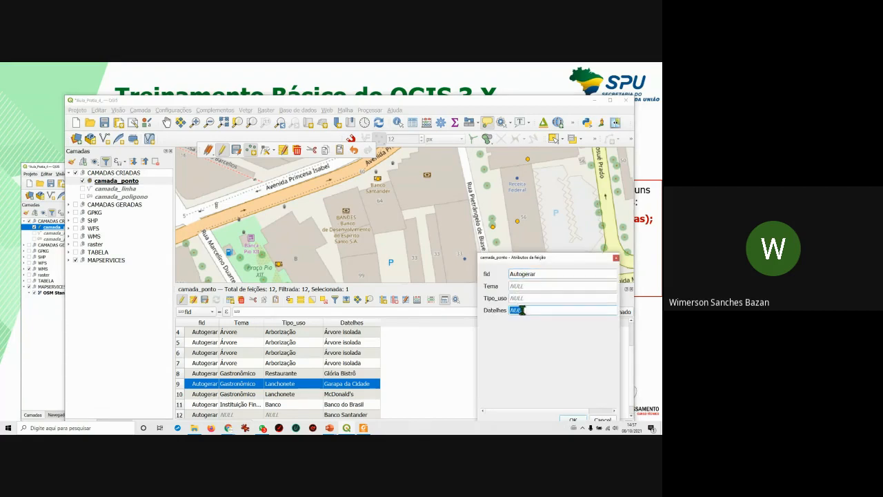
text(Banco Bandes)
click(573, 419)
Pan and zoom around the street map to locate the next bank buildings.
scroll(437, 225, down, 2)
scroll(437, 210, up, 5)
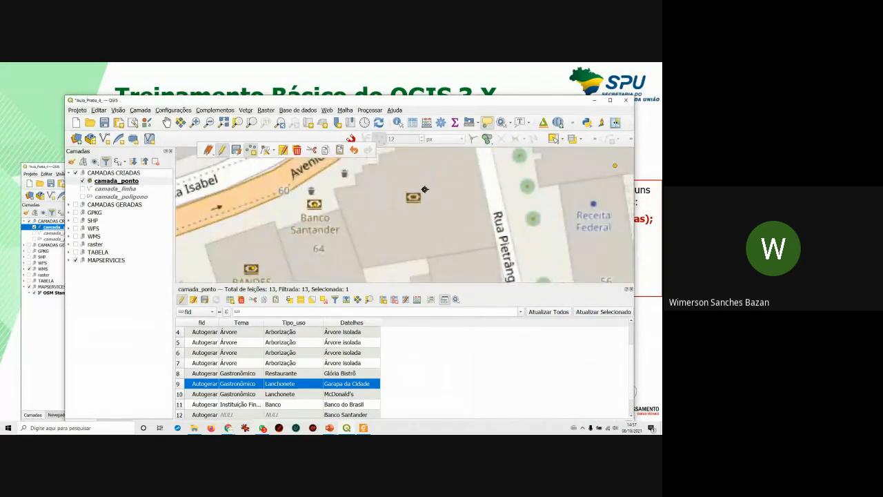
scroll(427, 188, up, 1)
scroll(417, 196, down, 3)
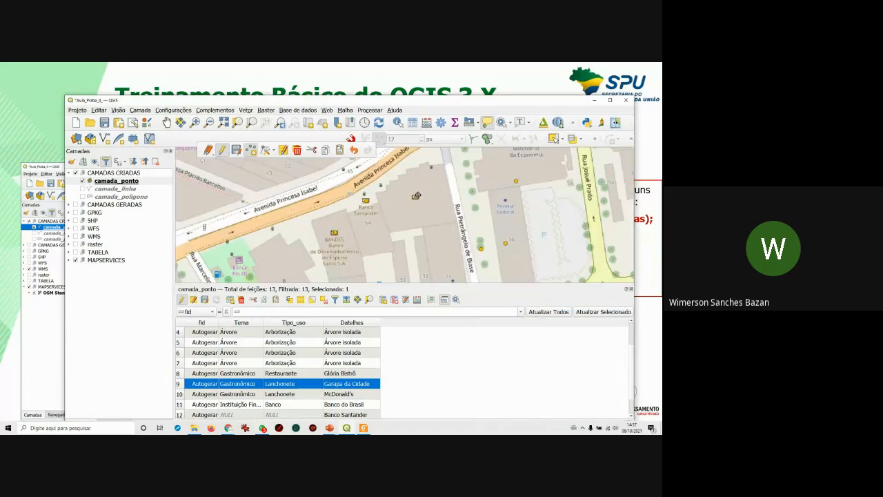
scroll(416, 196, down, 1)
drag(470, 180, 409, 241)
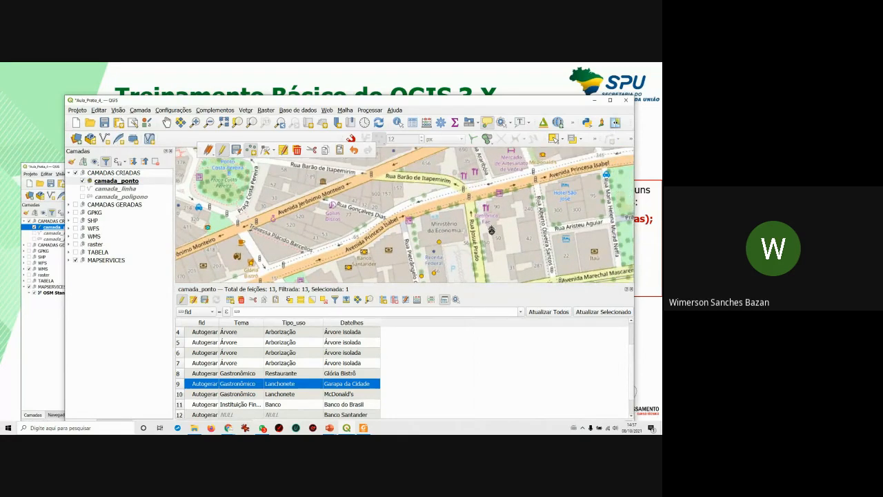
drag(491, 230, 463, 224)
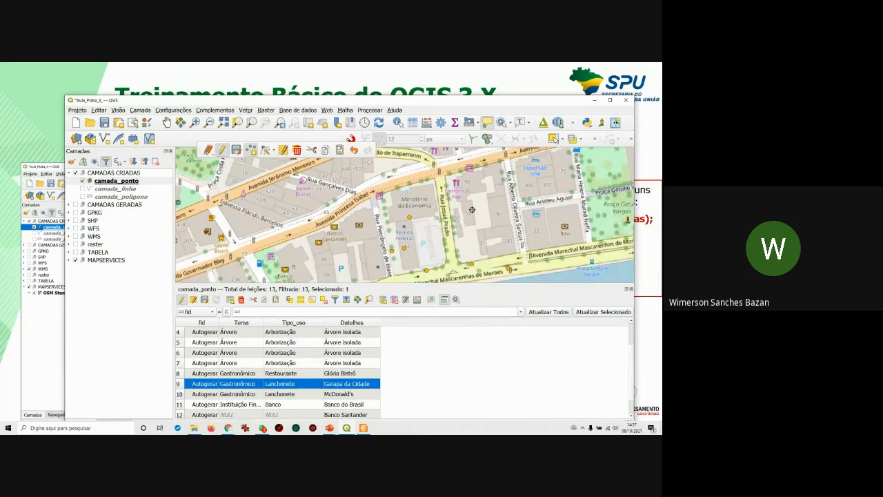
scroll(445, 218, down, 1)
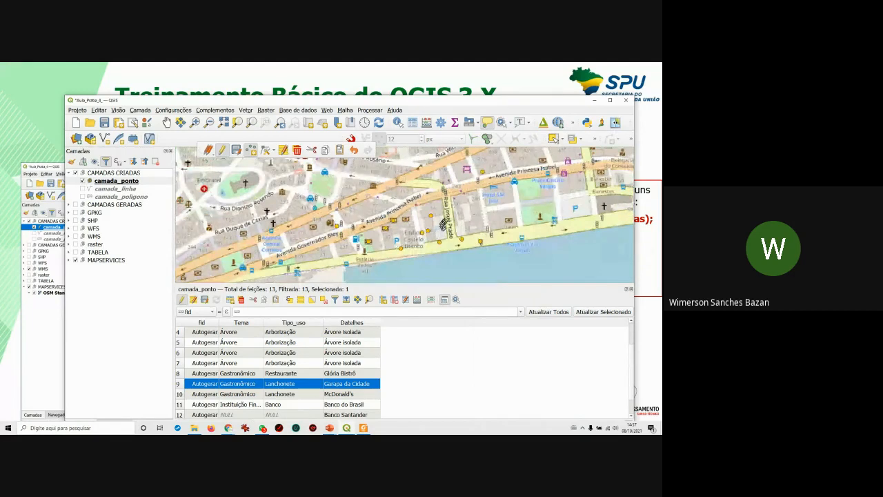
scroll(307, 227, up, 2)
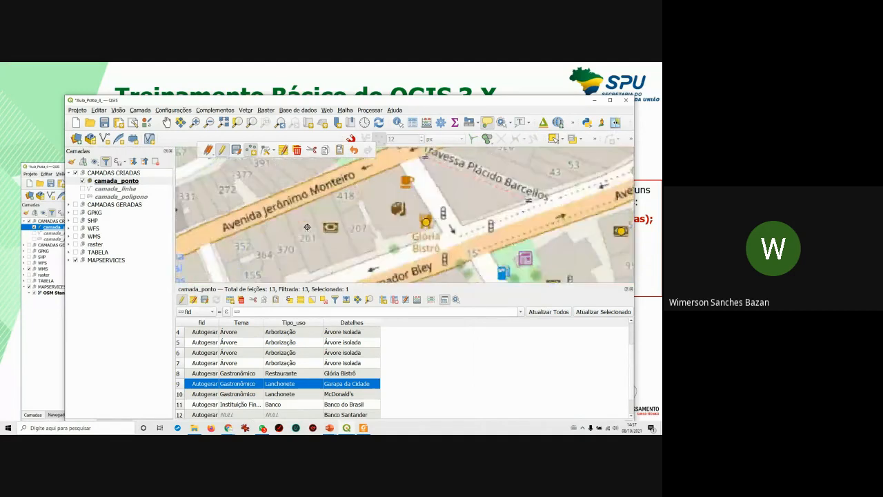
scroll(307, 227, up, 1)
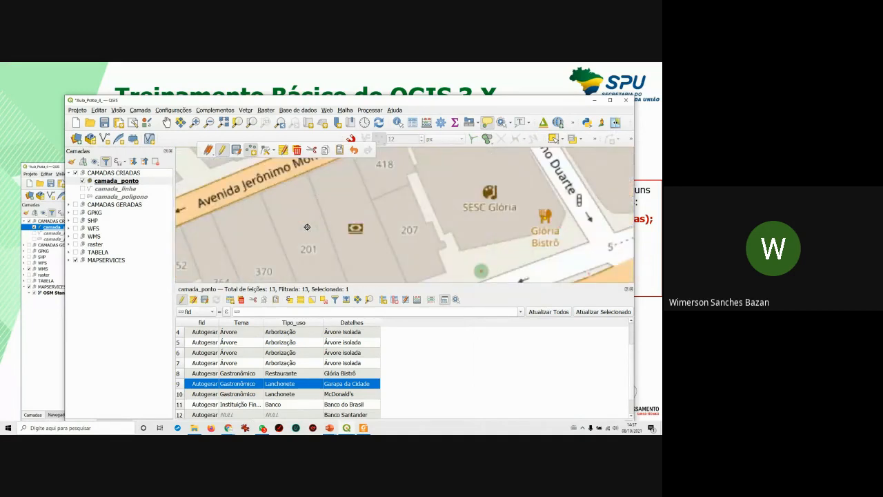
scroll(307, 227, down, 3)
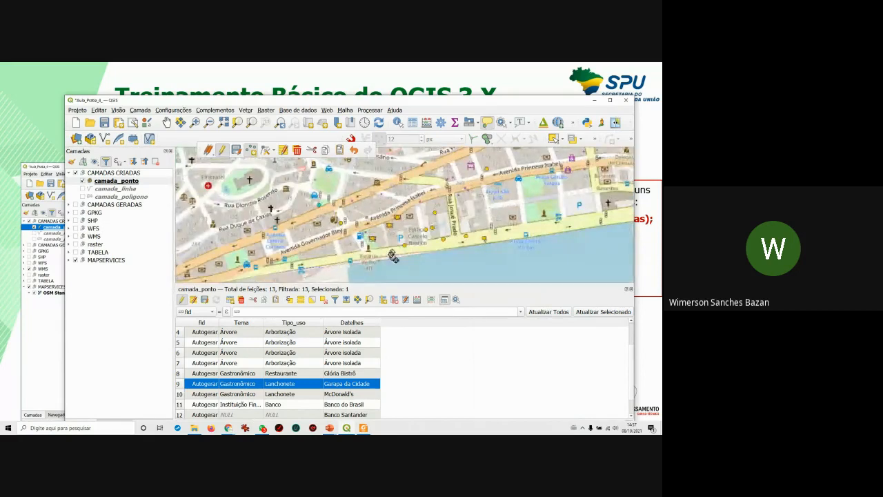
drag(312, 243, 341, 238)
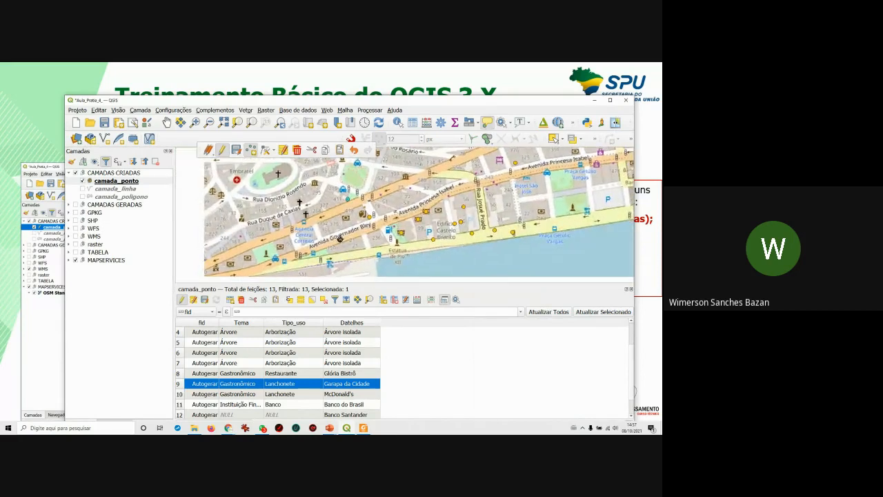
scroll(338, 235, up, 1)
scroll(336, 233, down, 1)
drag(481, 231, 339, 251)
scroll(340, 249, up, 1)
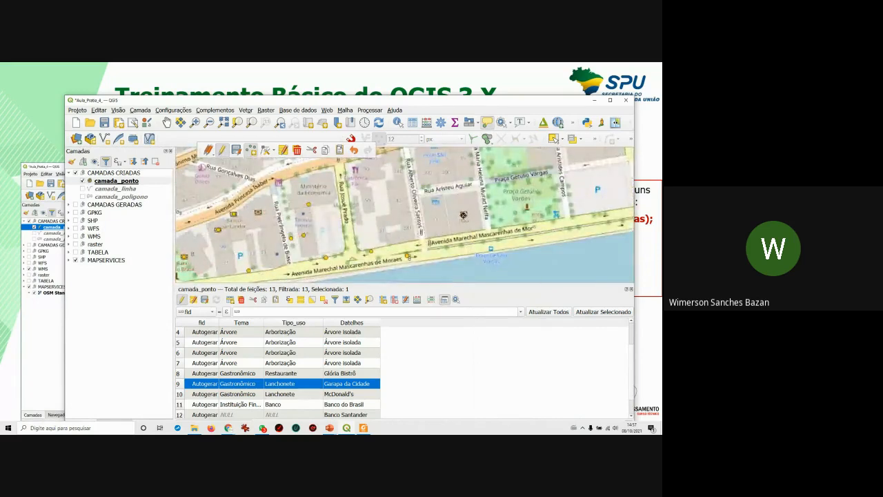
Add a point at the Itaú bank with Datelhes 'Banco Itaú'.
click(463, 214)
click(523, 321)
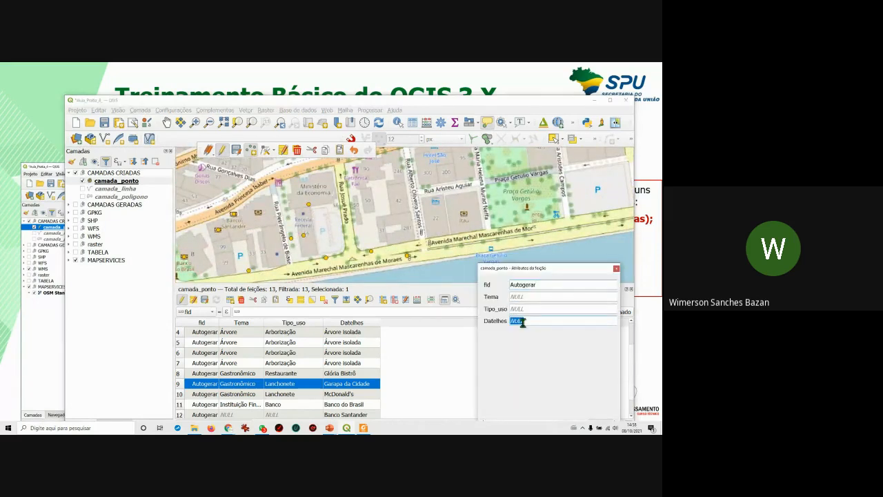
text(BAnco)
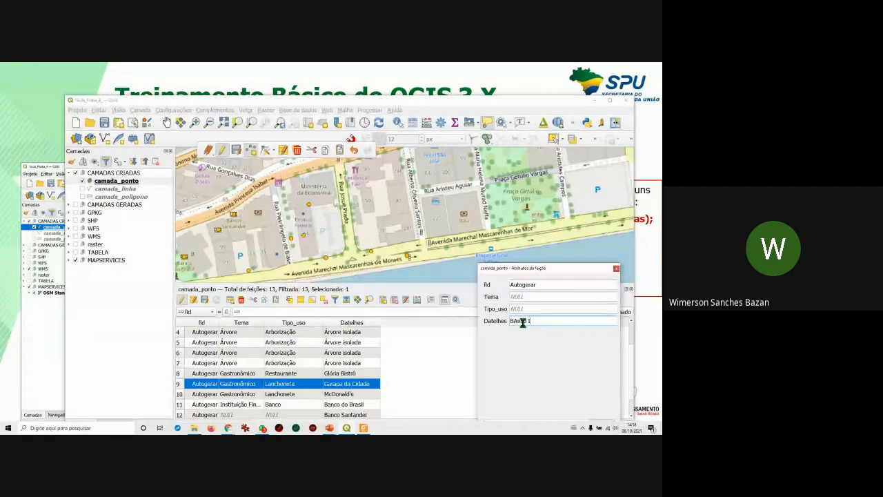
text( Itaú)
drag(579, 270, 593, 229)
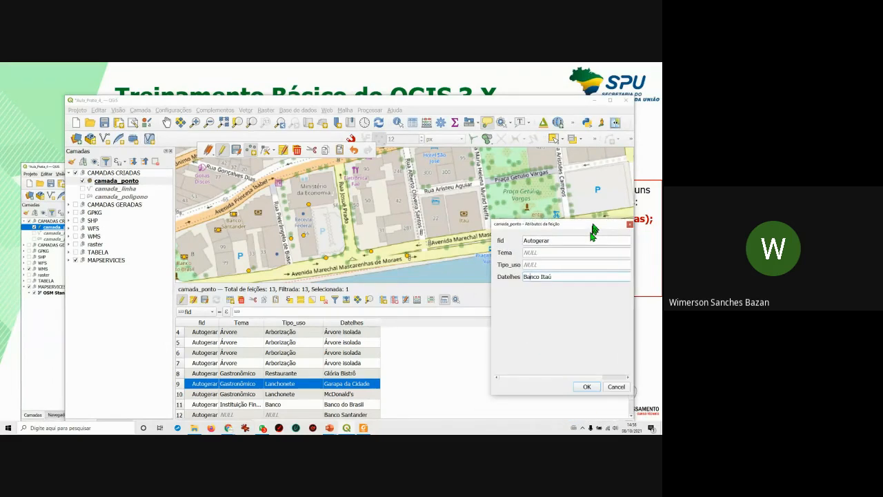
click(587, 387)
Pan to streets further north and add a point with Datelhes 'Banco Bradesco'.
scroll(503, 265, down, 2)
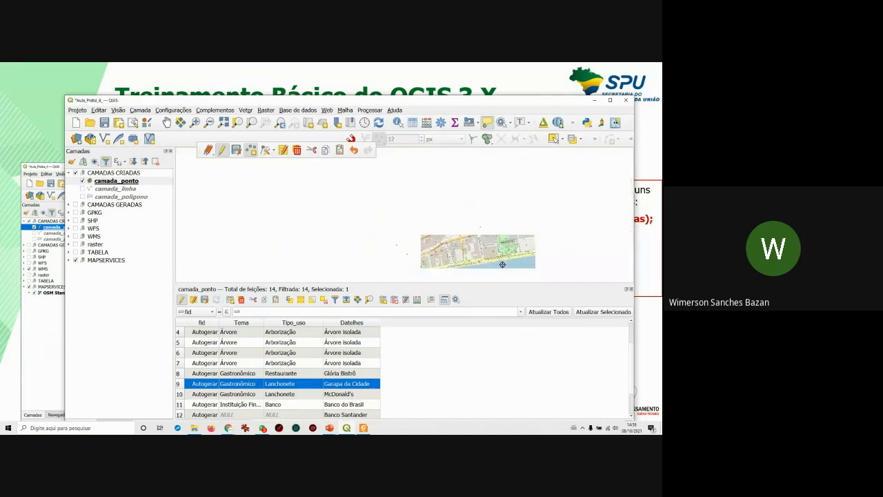
scroll(449, 236, up, 3)
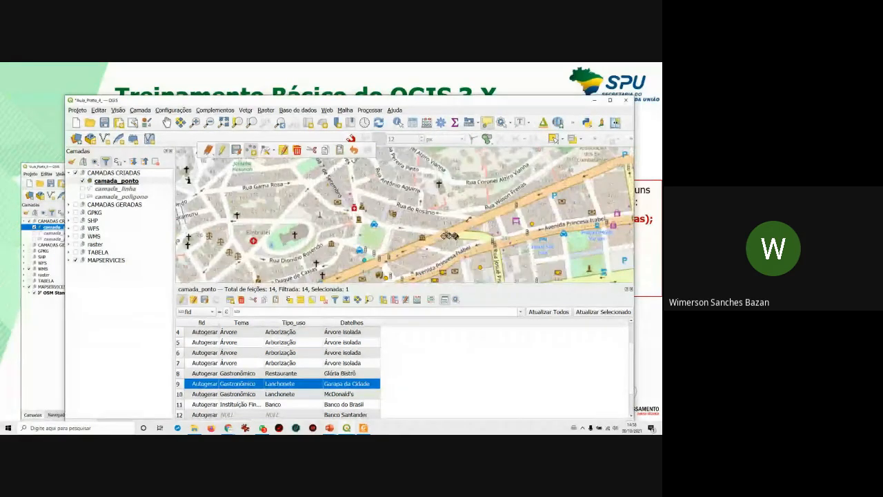
scroll(450, 236, up, 3)
drag(412, 236, 443, 198)
scroll(442, 198, down, 1)
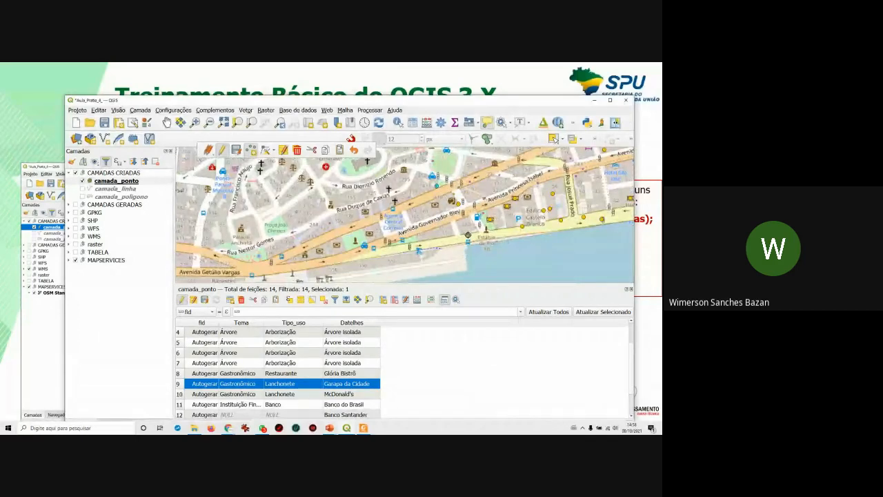
scroll(470, 229, up, 1)
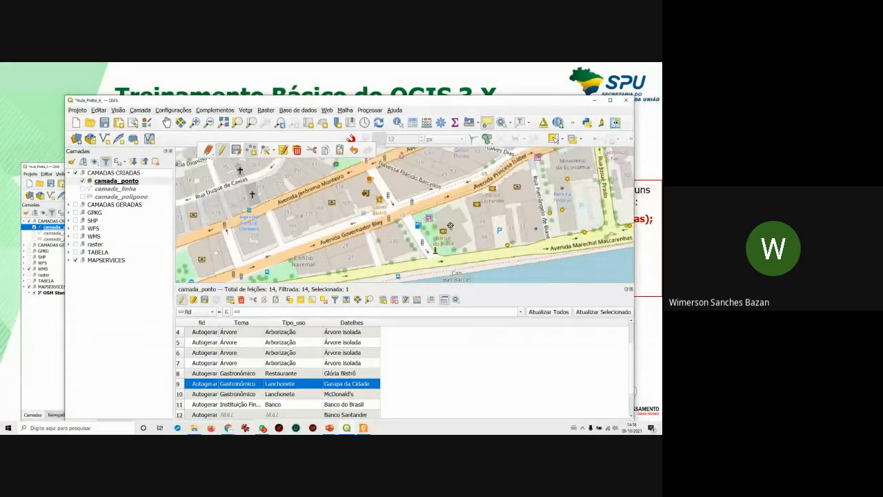
scroll(450, 225, down, 1)
drag(528, 249, 490, 254)
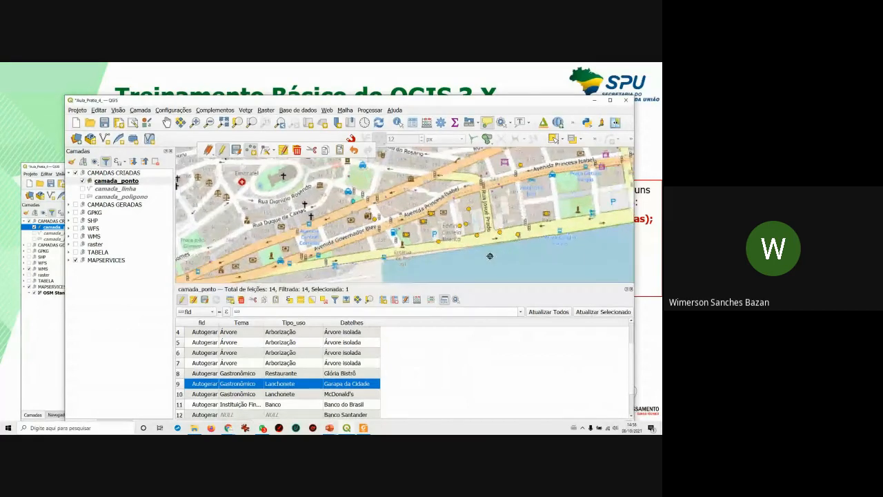
drag(502, 201, 493, 235)
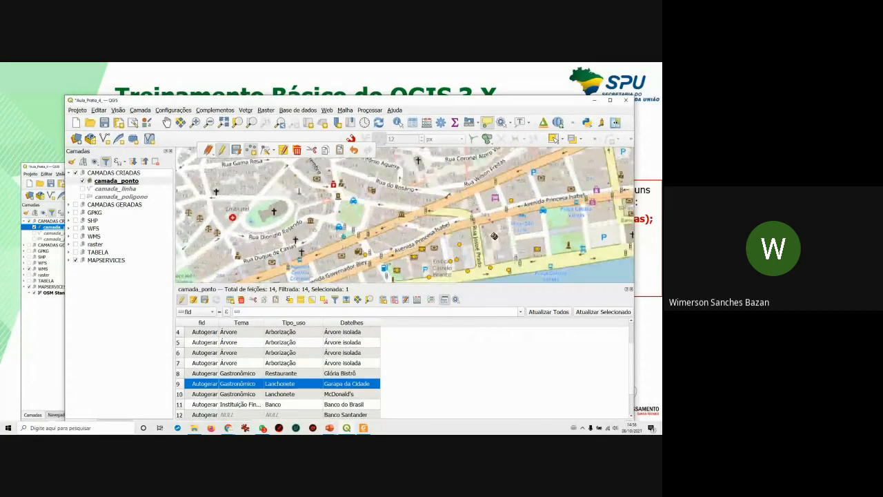
scroll(578, 188, up, 1)
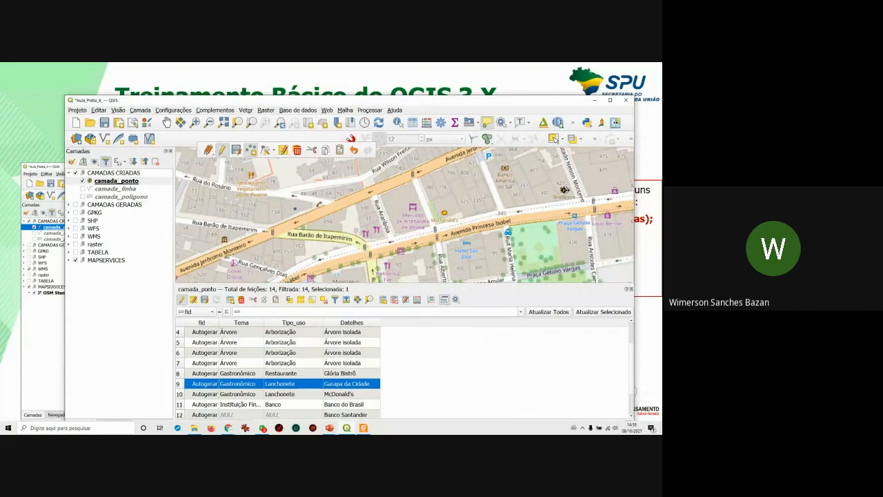
click(565, 190)
click(542, 288)
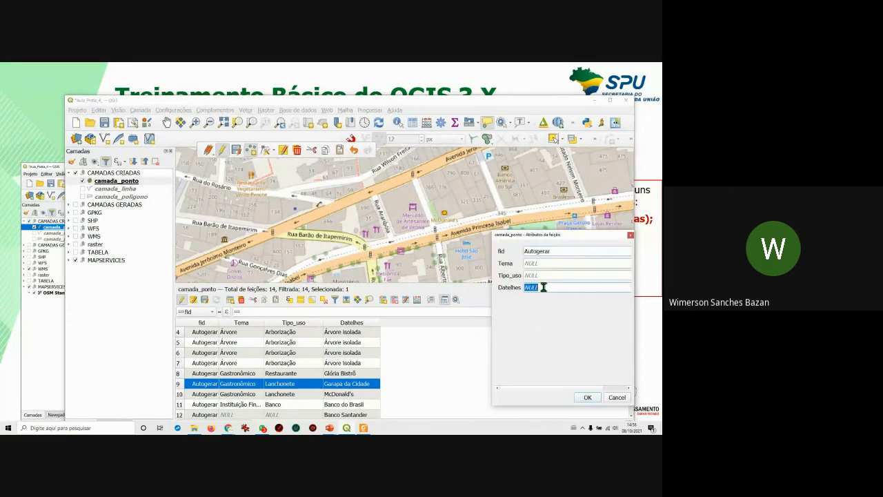
text(Banco Bradesco)
click(588, 398)
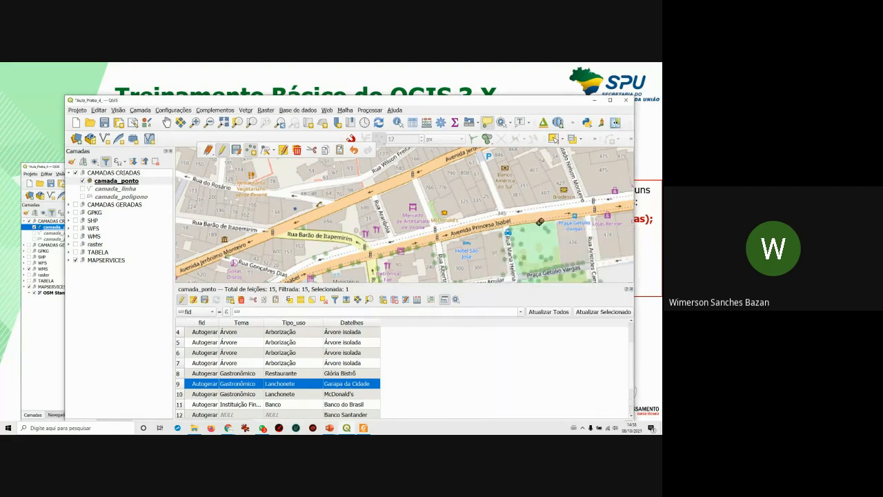
Add a 'Banco América do Sul' point and enlarge the attribute table to show all rows.
click(505, 167)
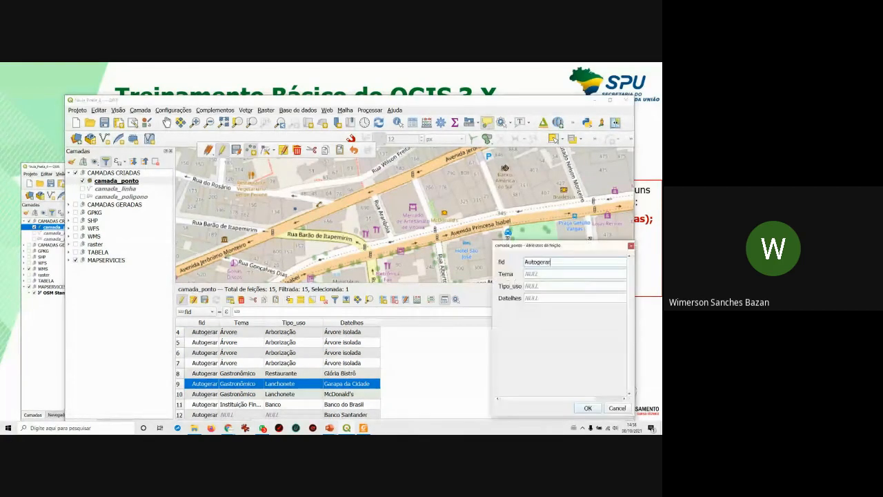
click(533, 298)
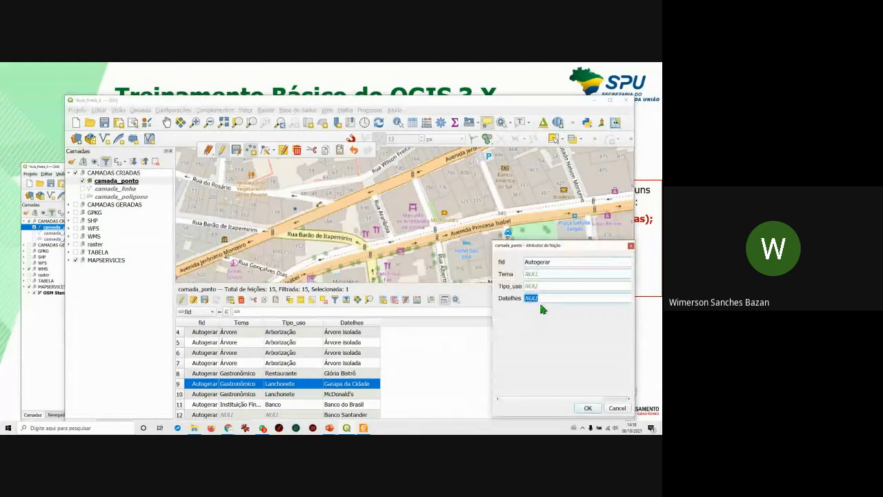
text(Banco América do Sul)
click(588, 408)
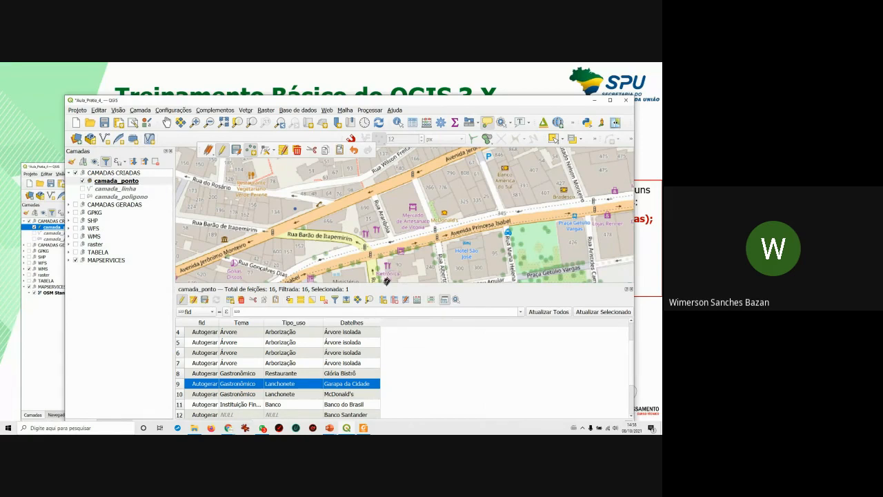
drag(408, 283, 408, 243)
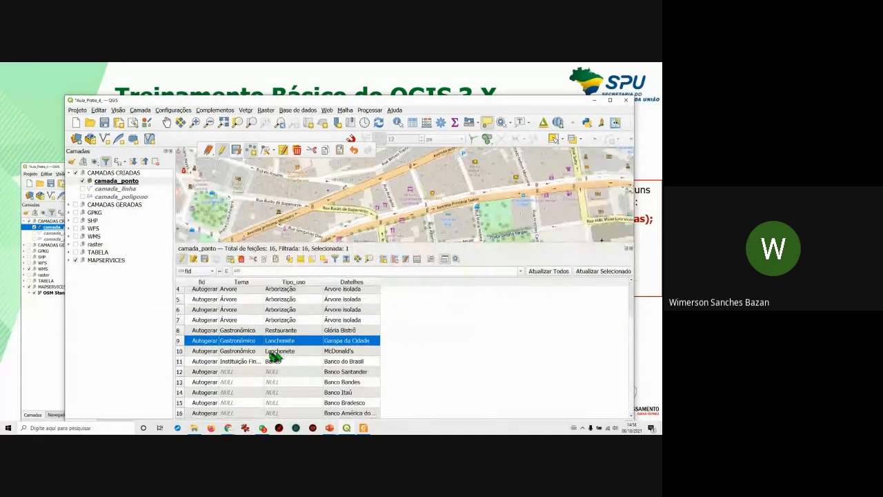
Widen the Tema column and paste Instituição Financeira into Tema for rows 12–16.
drag(265, 282, 278, 282)
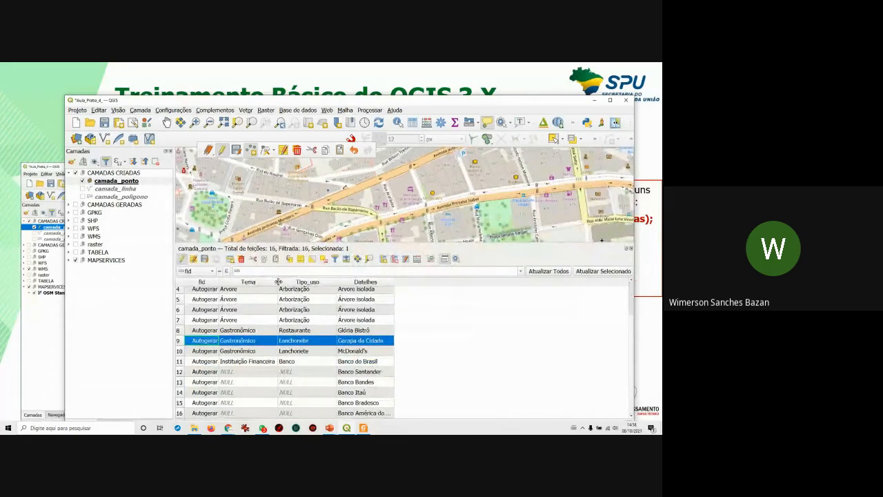
double_click(250, 361)
key(ctrl+c)
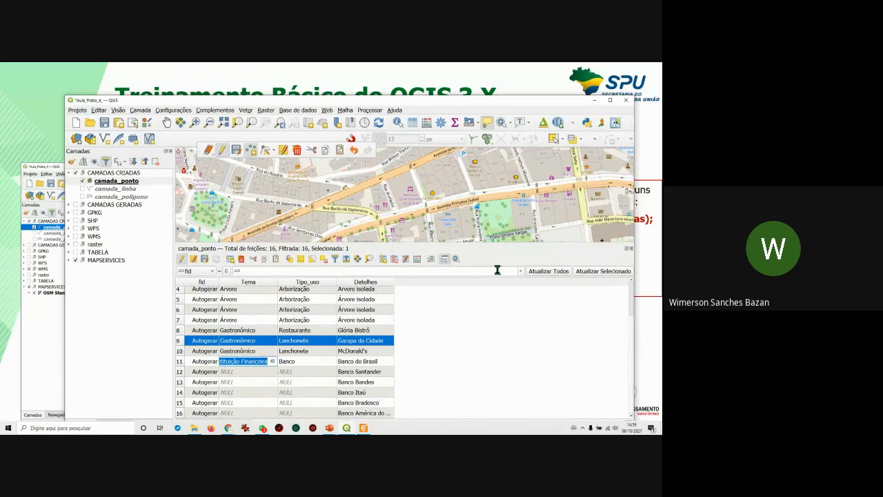
key(Down)
key(ctrl+v)
key(Down)
key(ctrl+v)
key(Down)
key(ctrl+v)
key(Down)
key(ctrl+v)
key(Down)
key(ctrl+v)
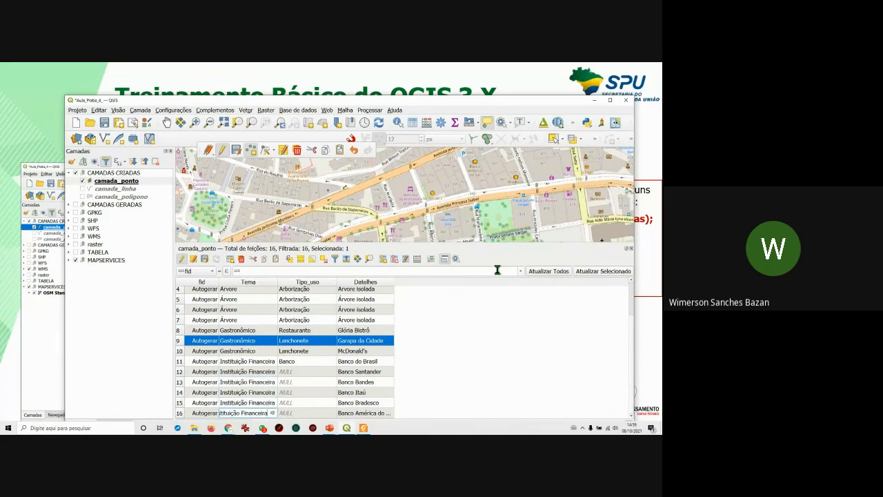
Paste Banco into the Tipo_uso cells of rows 12–16.
click(297, 362)
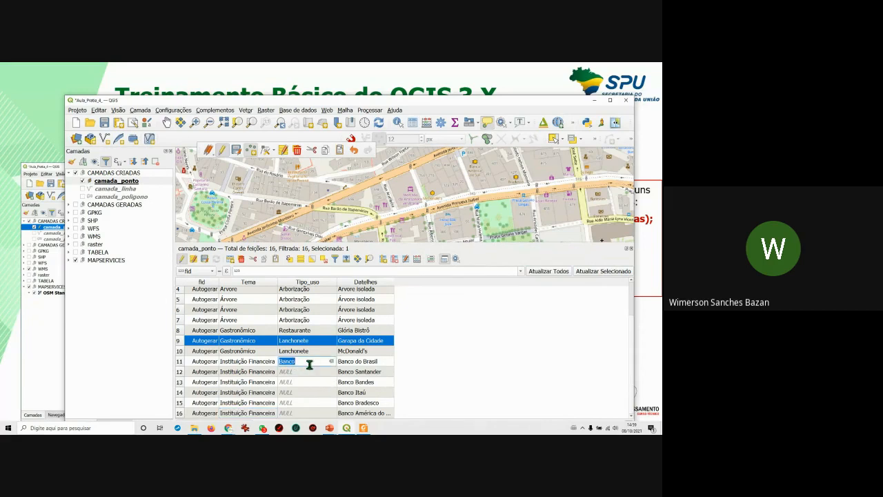
click(294, 371)
text(Banco)
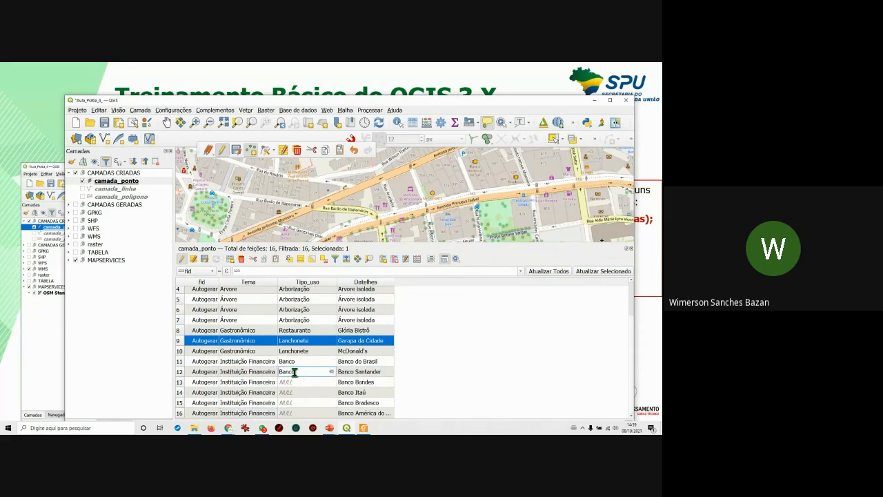
key(Down)
key(ctrl+v)
key(Down)
key(ctrl+v)
key(Down)
text(Banco)
key(Down)
text(Banco)
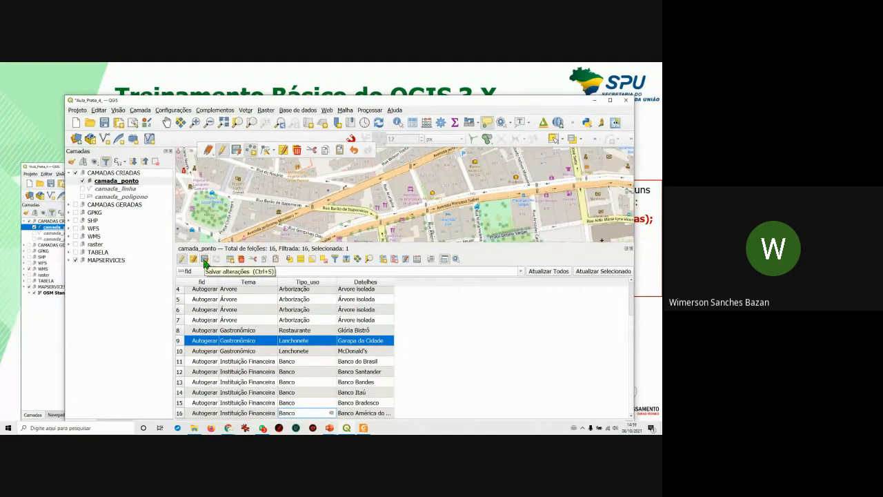
Save the pending edits to camada_ponto so the new points get numeric fids.
click(205, 261)
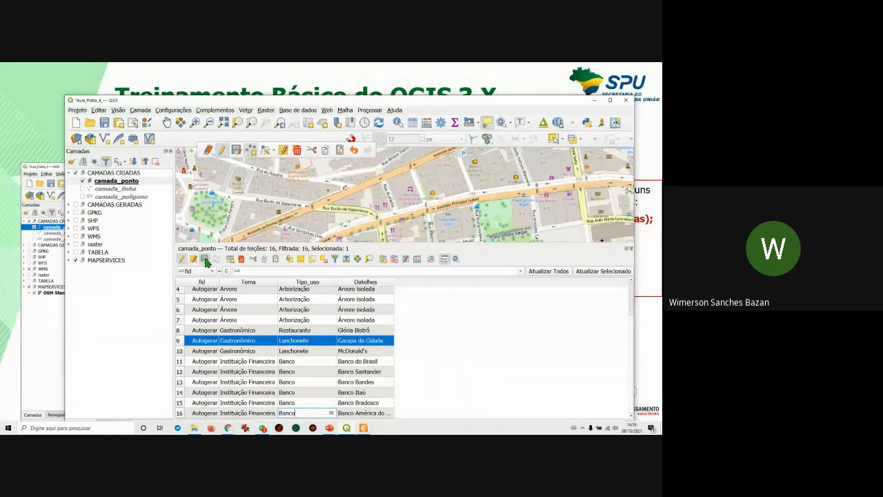
click(205, 260)
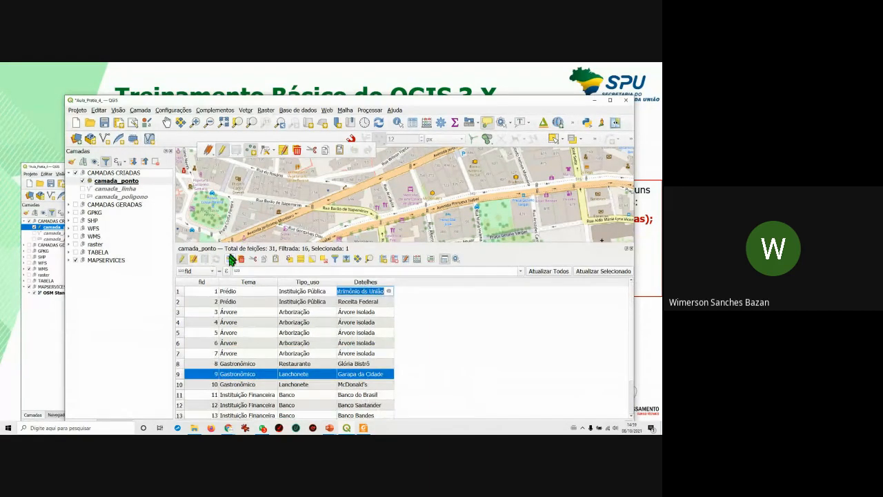
click(518, 331)
Enlarge the map area above the attribute table and zoom out to show a wider area.
drag(590, 243, 596, 295)
scroll(450, 269, down, 4)
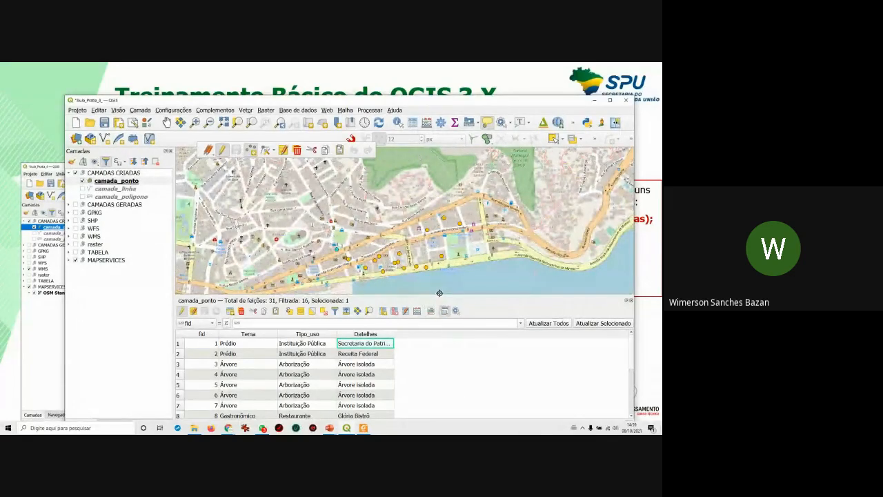
drag(440, 296, 440, 299)
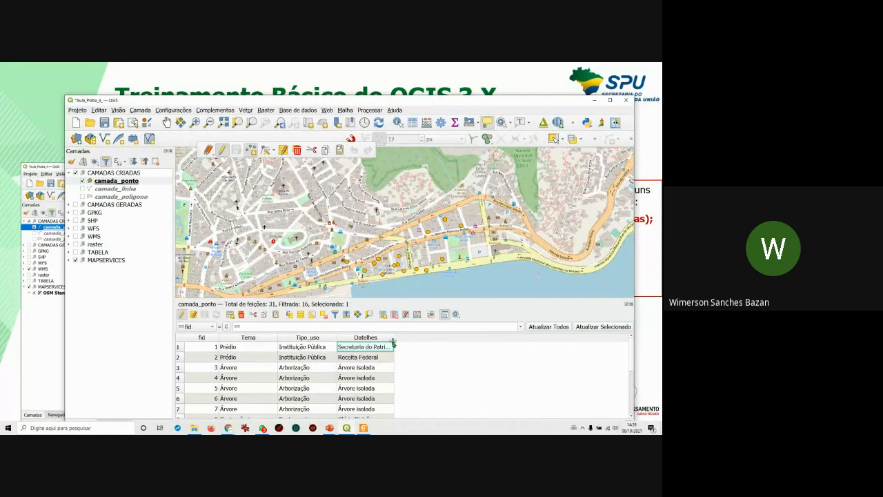
Clear the selection, turn on the WMS satellite group and hide the MAPSERVICES basemap.
click(322, 315)
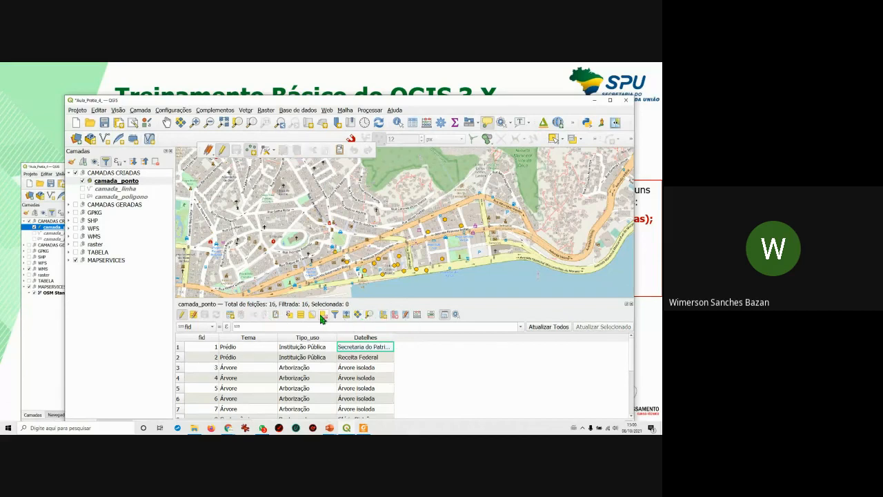
click(75, 237)
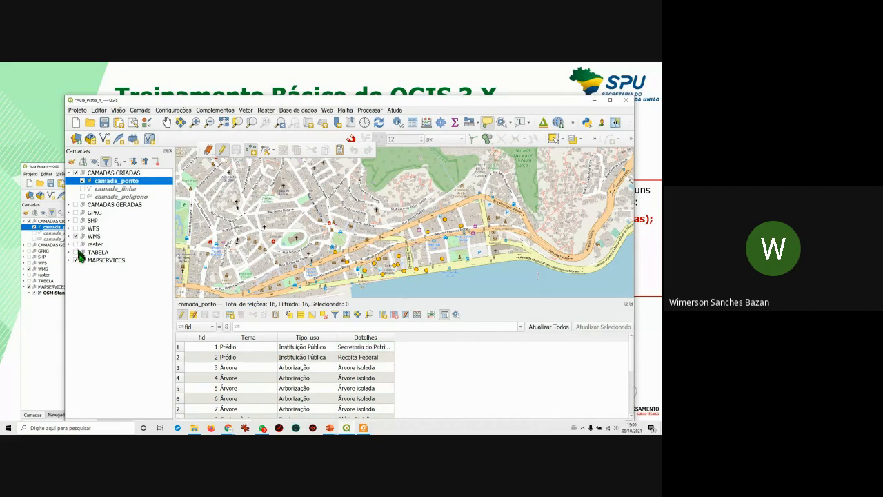
click(76, 260)
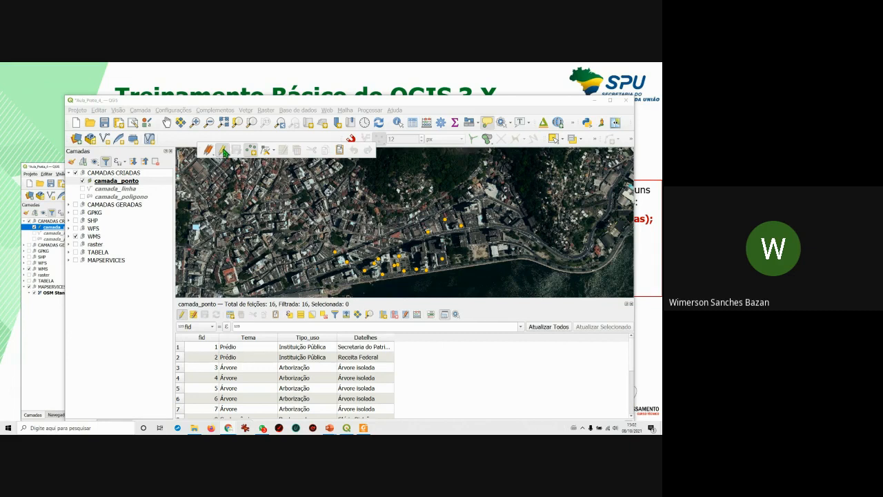
Stop editing camada_ponto and scroll through the attribute table.
click(223, 152)
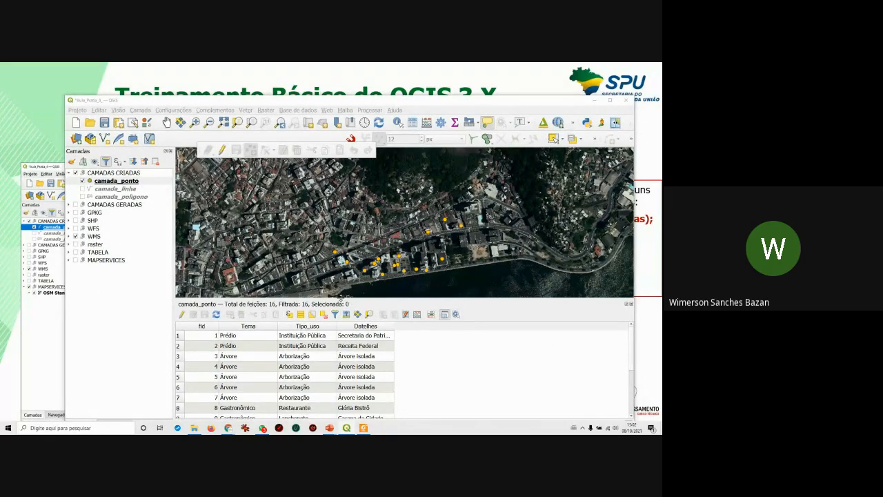
scroll(237, 367, down, 1)
scroll(233, 366, up, 1)
drag(180, 336, 179, 377)
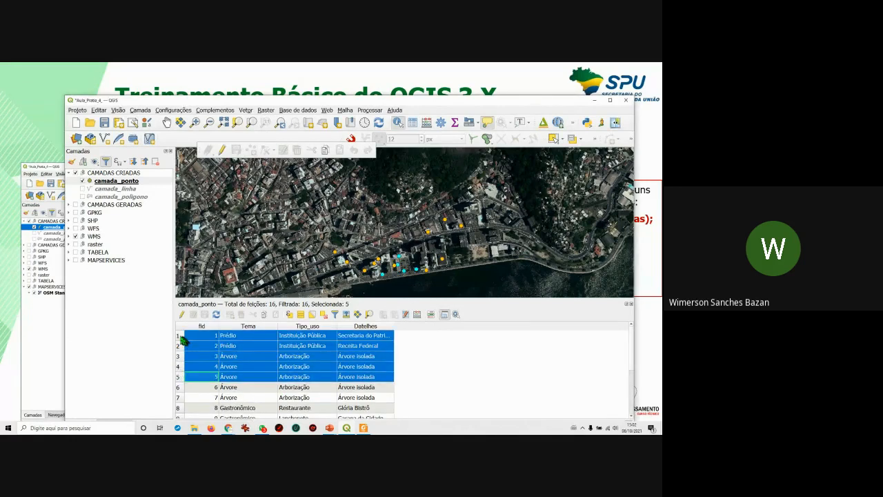
Select the first five feature rows one by one, then deselect all.
click(180, 337)
click(180, 346)
click(180, 357)
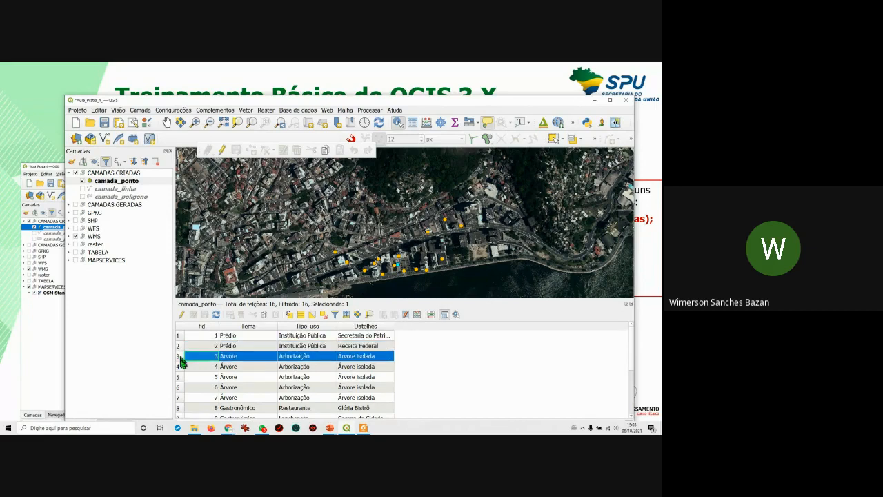
click(180, 367)
click(179, 377)
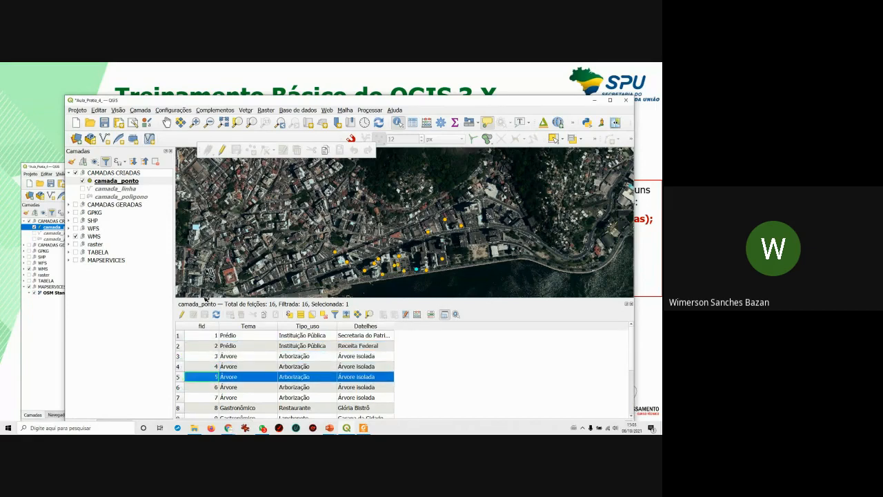
click(323, 315)
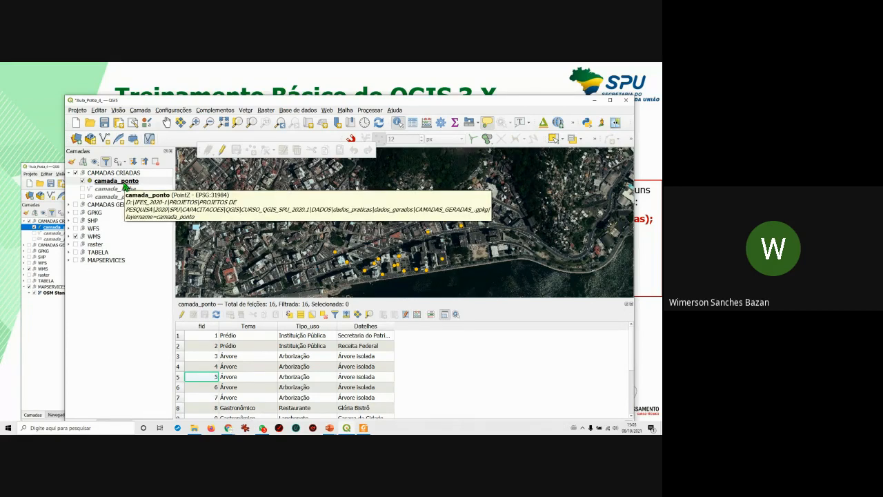
Open camada_ponto's Layer Properties and switch its symbology to Categorizado.
right_click(124, 185)
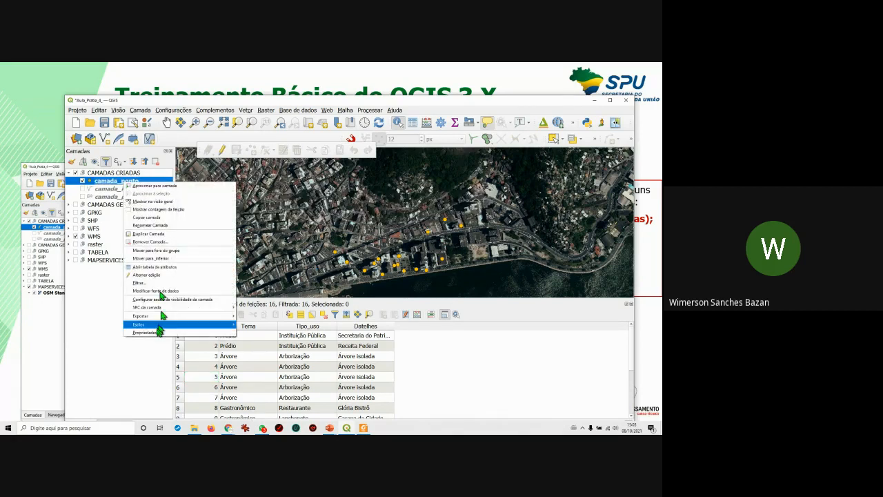
mouse_move(161, 328)
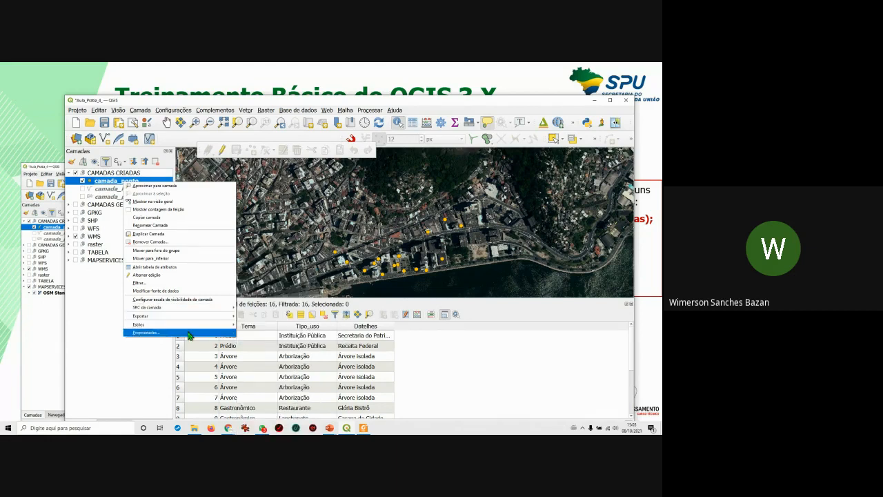
click(189, 335)
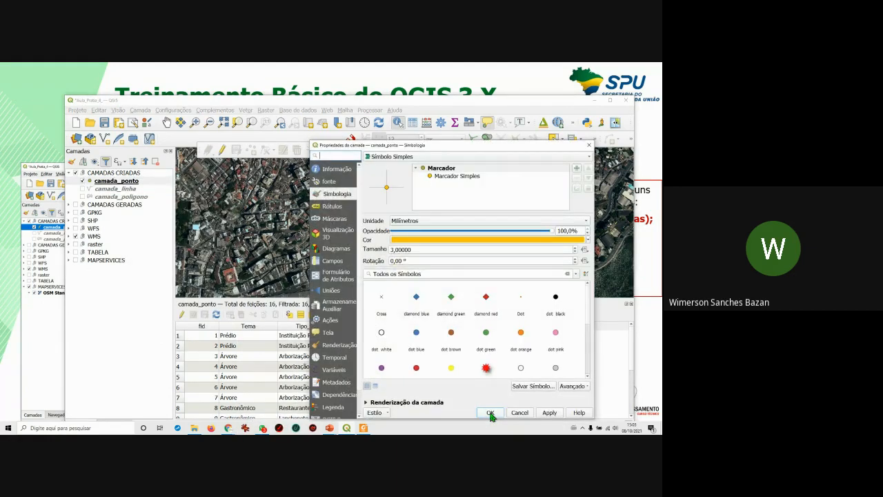
click(397, 157)
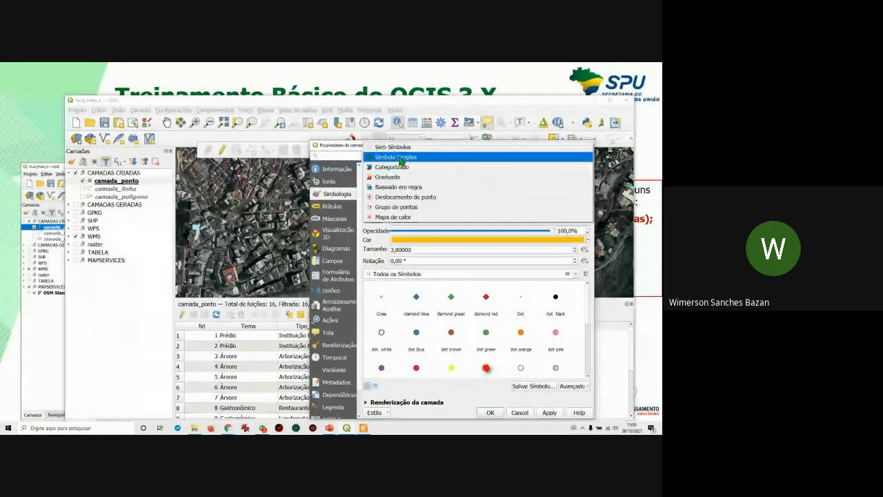
click(410, 168)
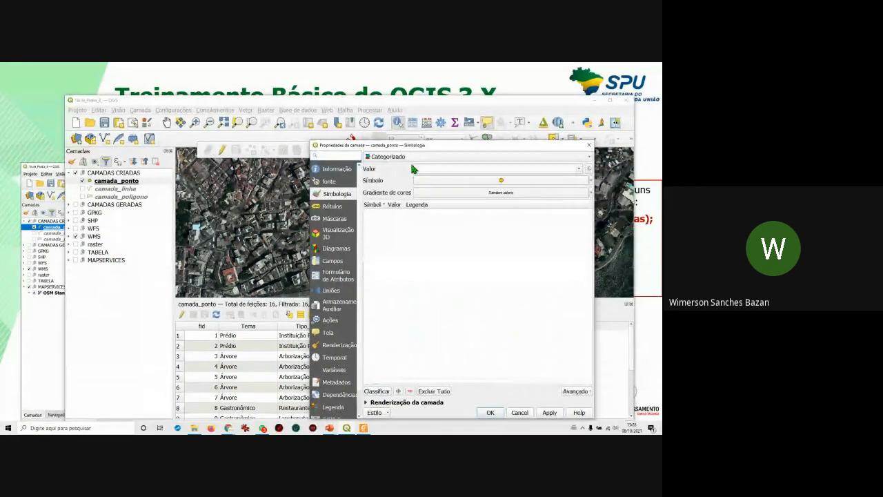
drag(426, 148, 419, 129)
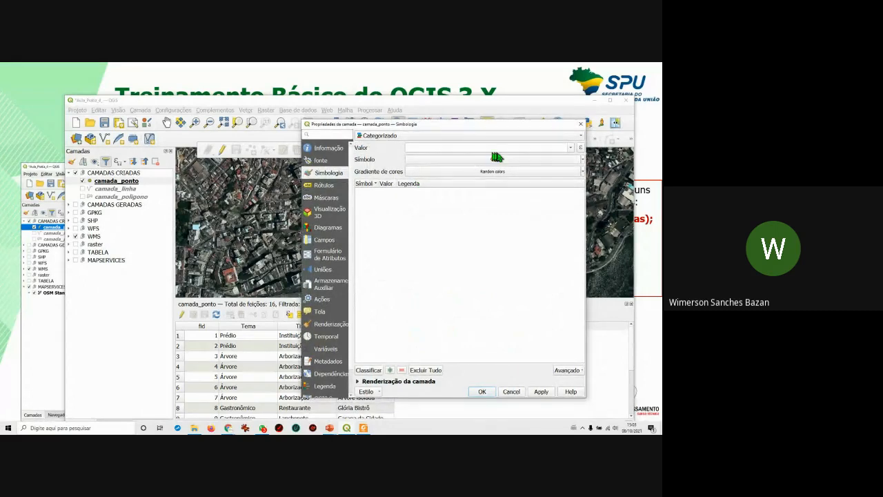
Set Tema as the categorizing field and classify to create one class per value.
click(571, 147)
click(538, 126)
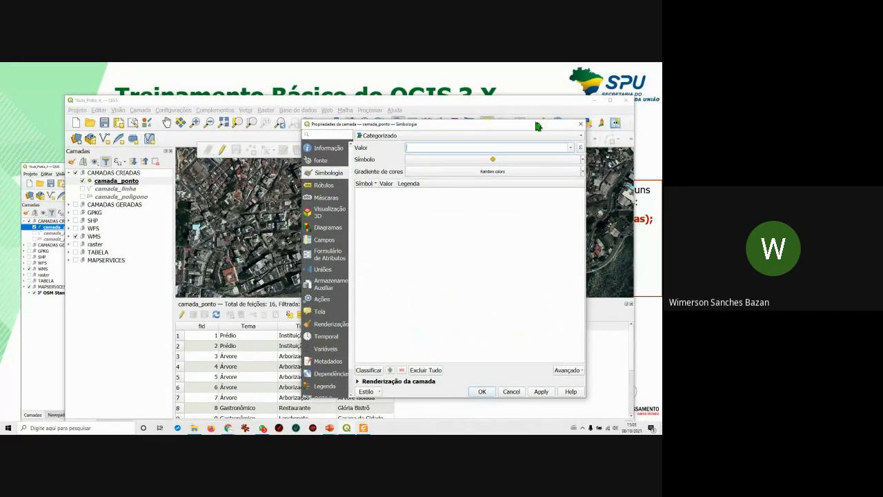
click(570, 151)
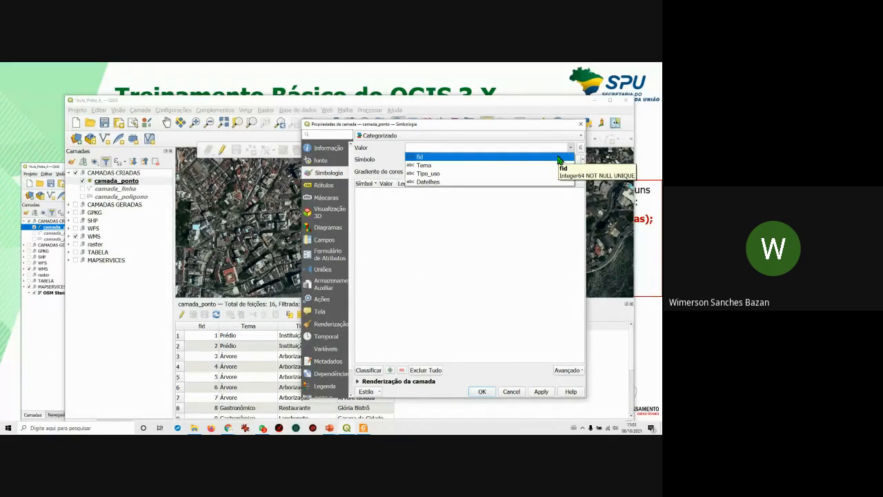
click(493, 166)
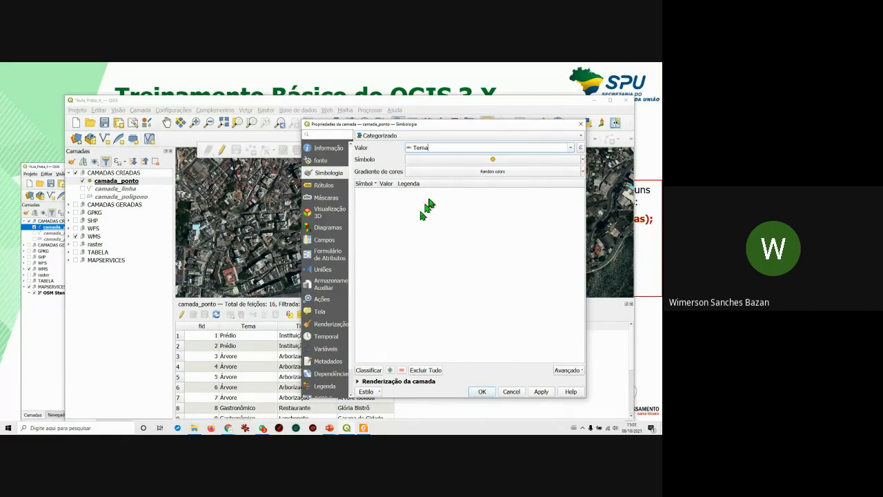
click(369, 371)
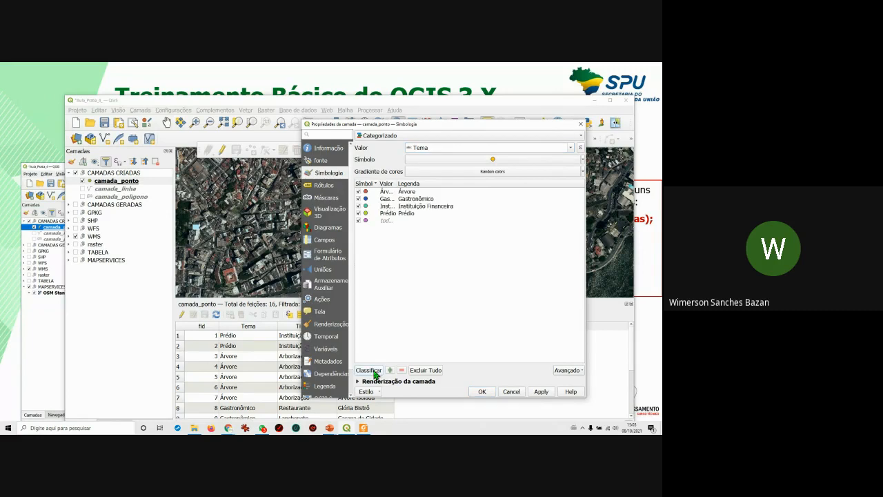
Widen the value column and delete the 'todos os outros valores' category.
drag(396, 183, 452, 181)
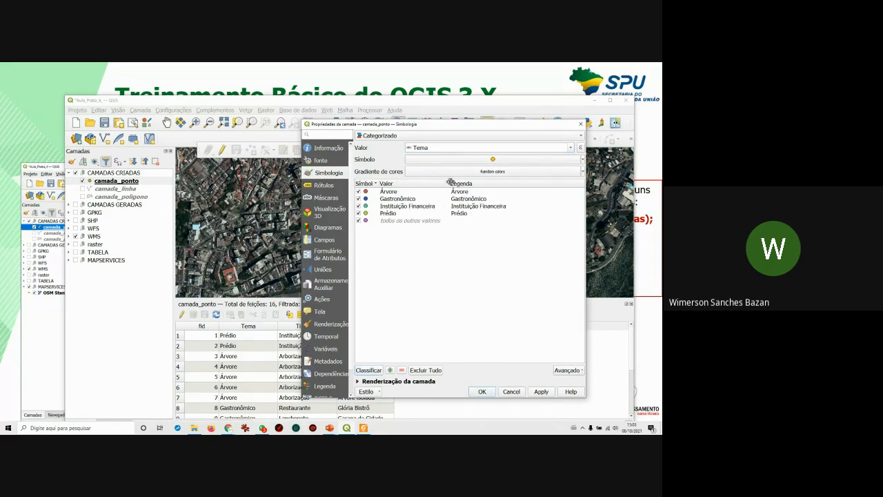
click(387, 221)
click(403, 371)
click(403, 372)
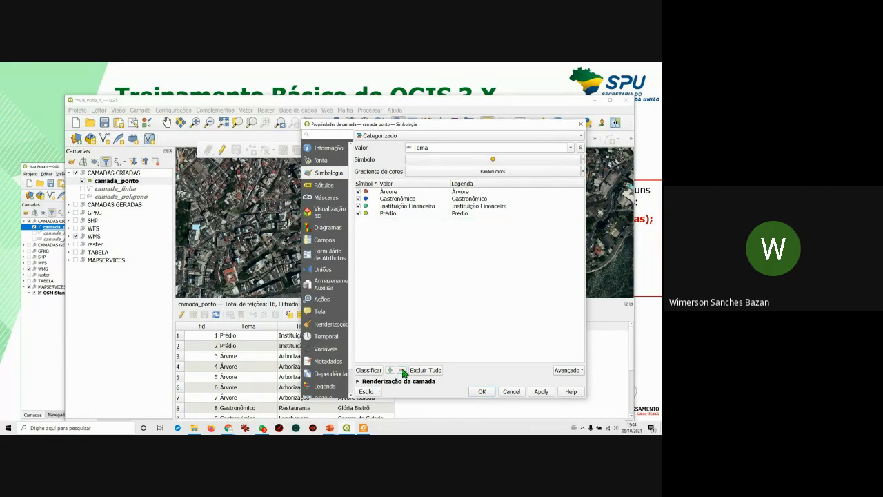
click(477, 201)
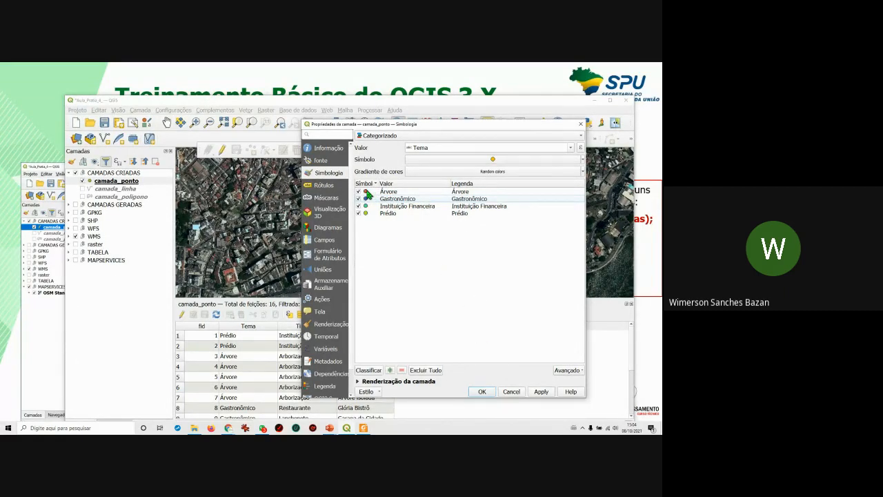
Give the Árvore category a bright green marker.
click(367, 195)
double_click(367, 195)
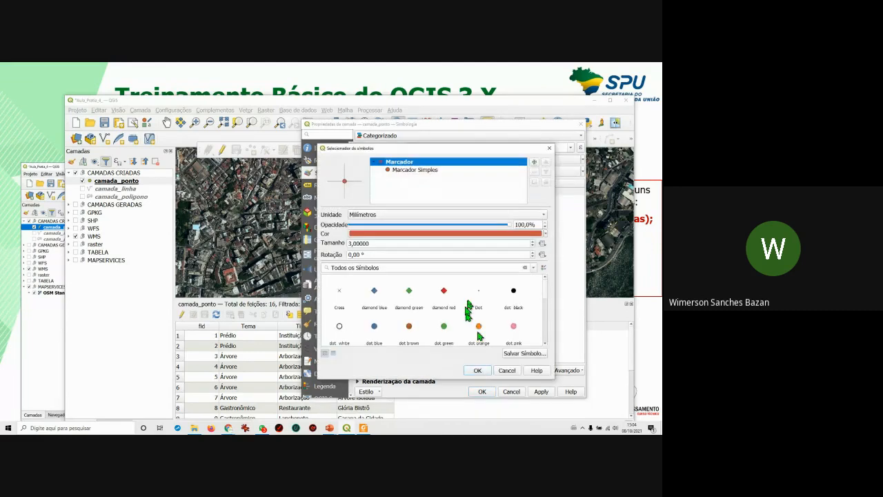
click(545, 238)
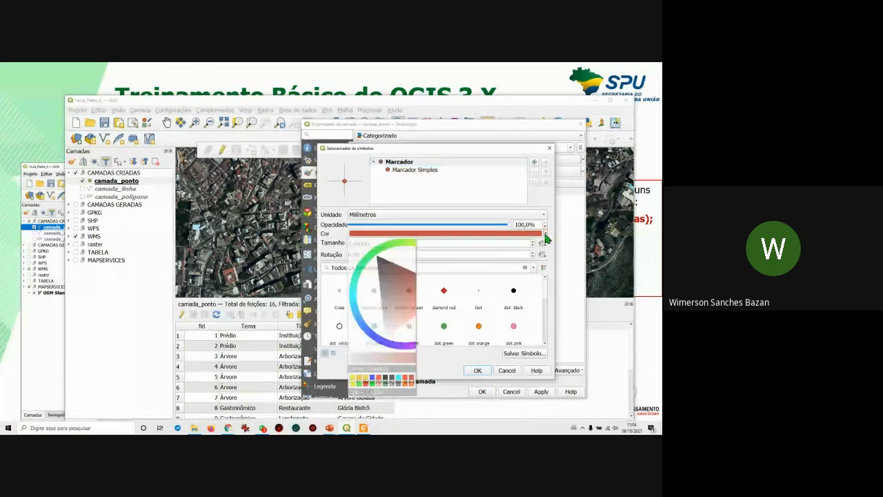
click(379, 258)
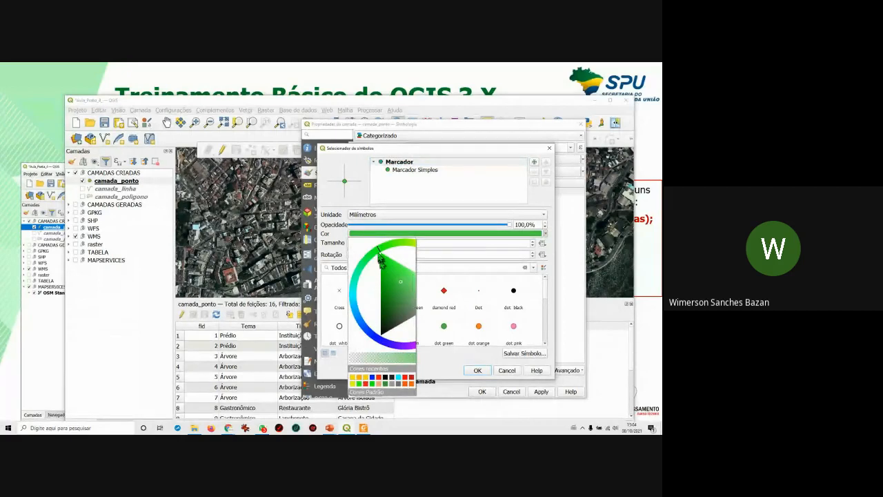
drag(402, 280, 386, 262)
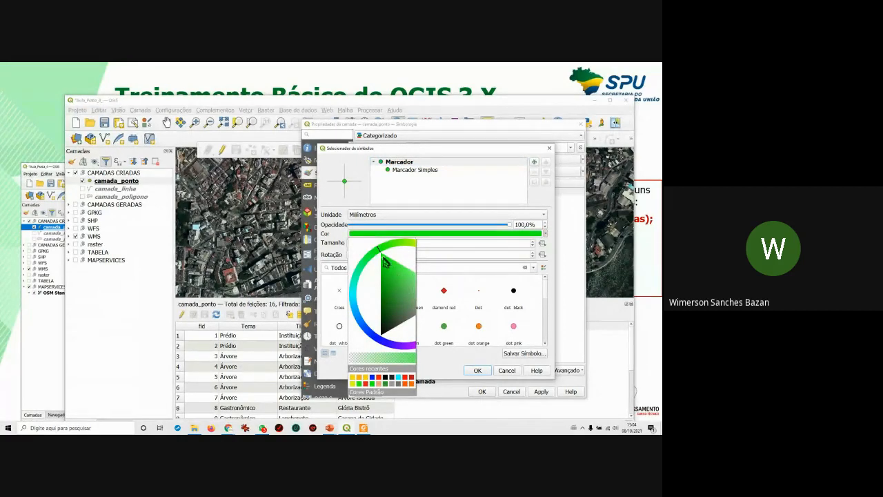
click(468, 373)
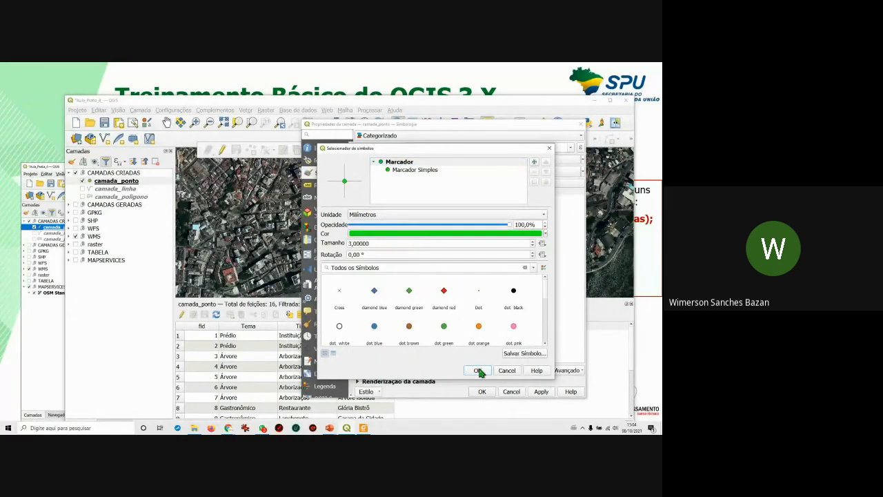
click(478, 370)
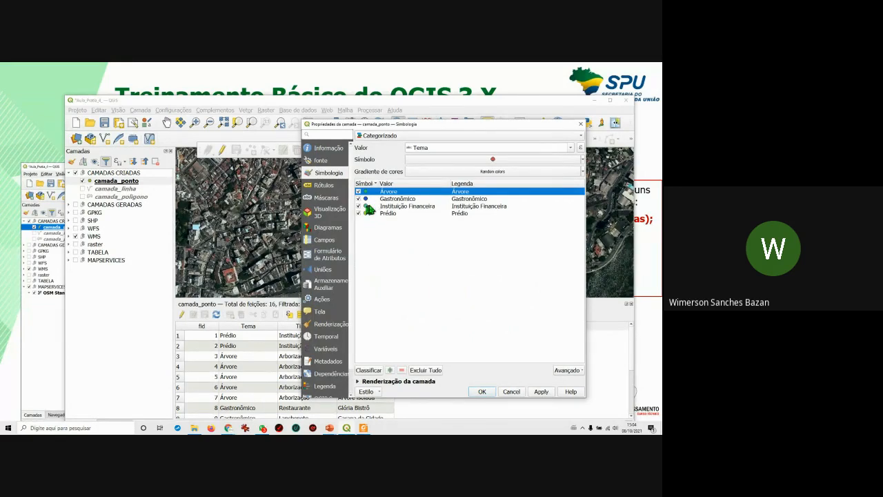
Make the Instituição Financeira marker red and the Prédio marker yellow.
double_click(367, 210)
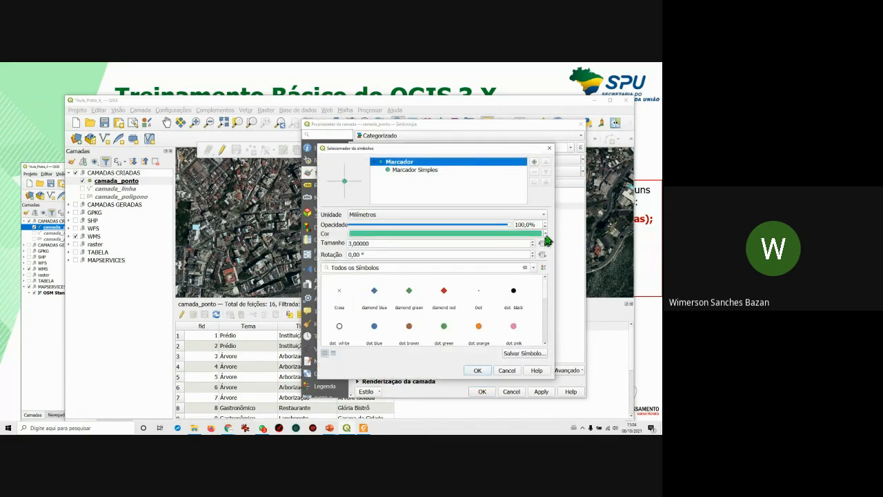
click(545, 234)
click(381, 380)
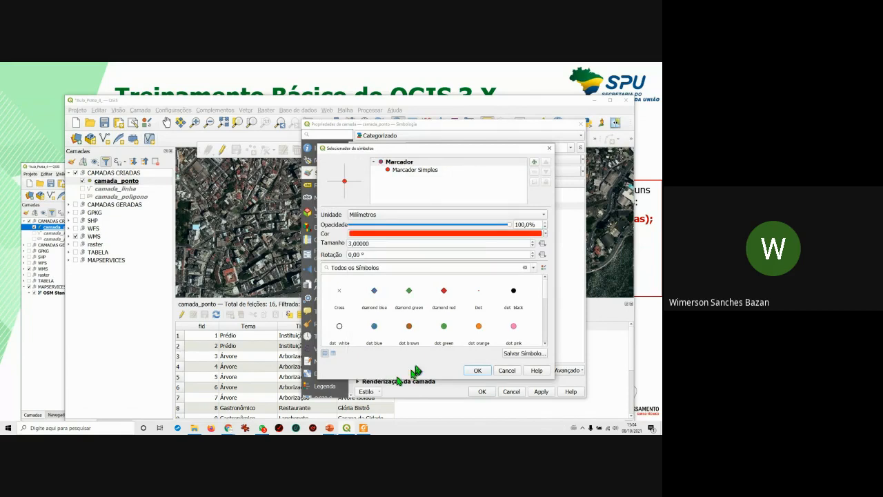
click(478, 370)
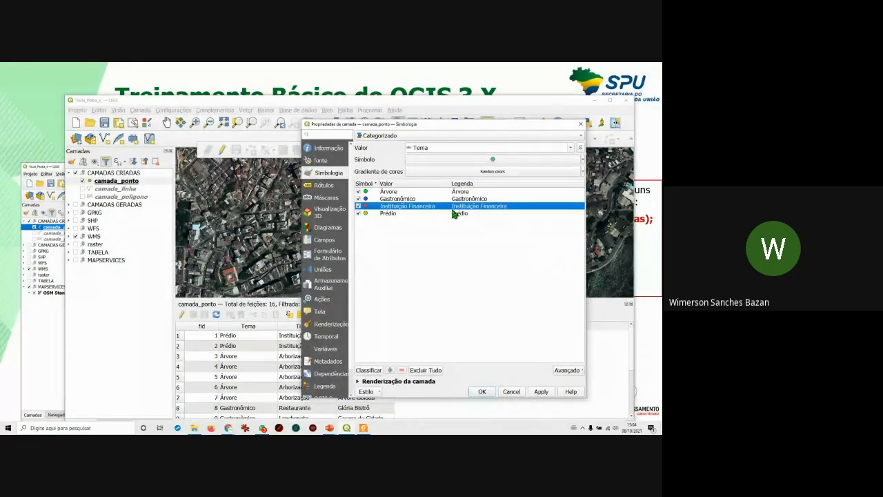
double_click(366, 214)
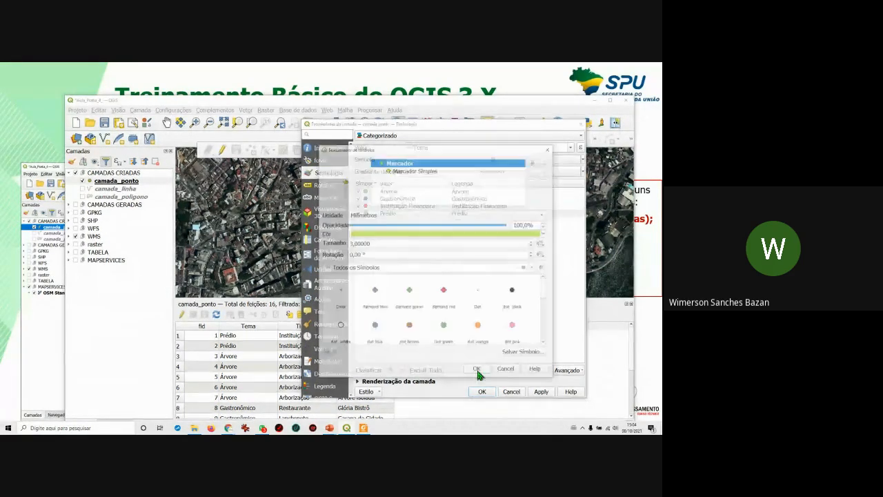
click(545, 234)
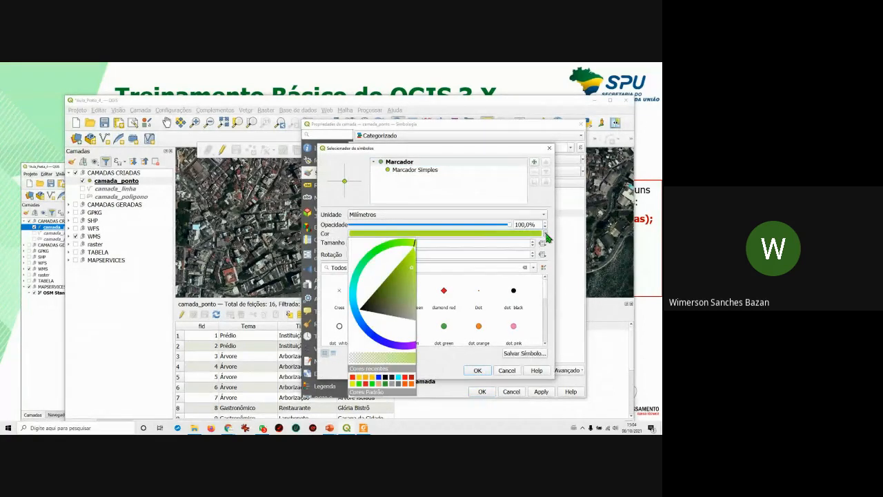
click(361, 380)
click(482, 392)
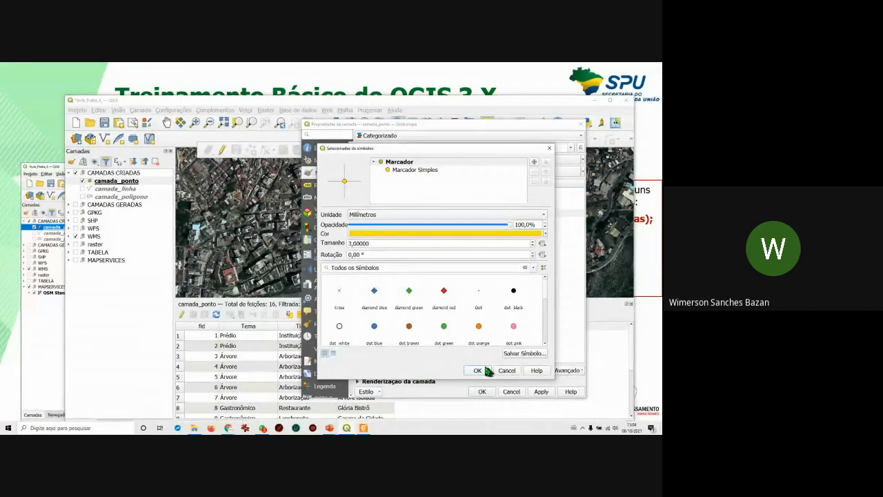
click(479, 370)
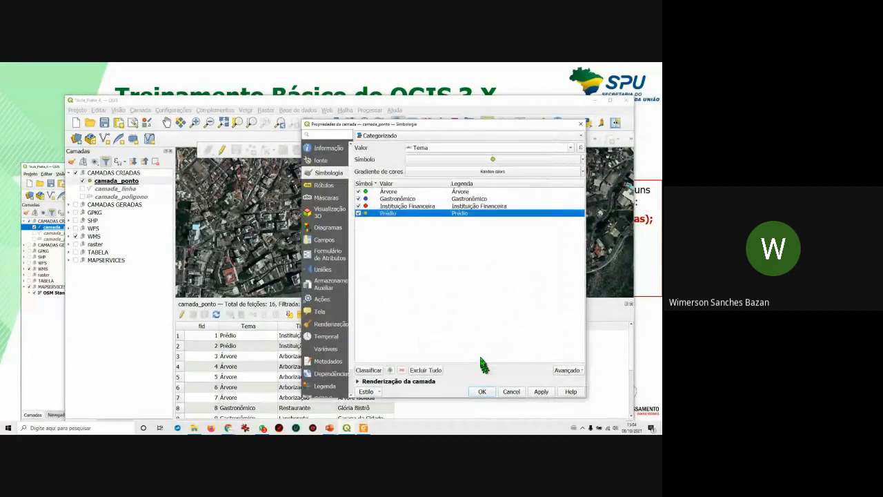
Give the Gastronômico category a light blue marker.
double_click(367, 200)
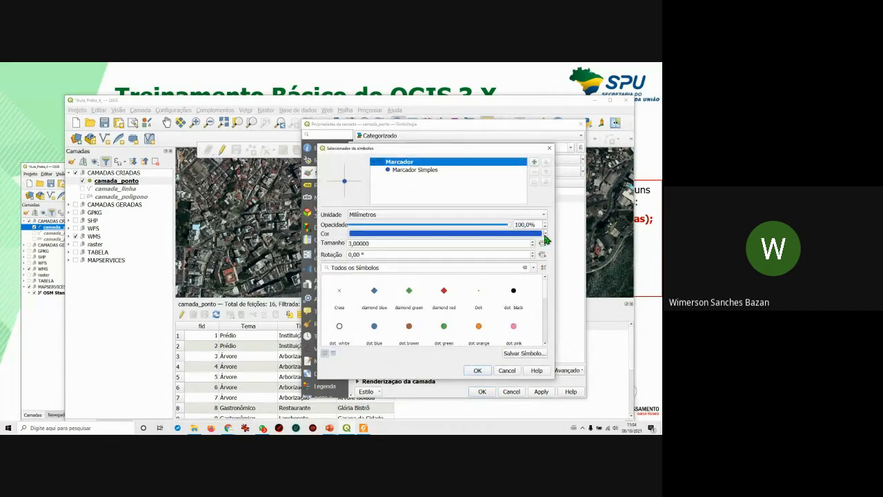
click(545, 234)
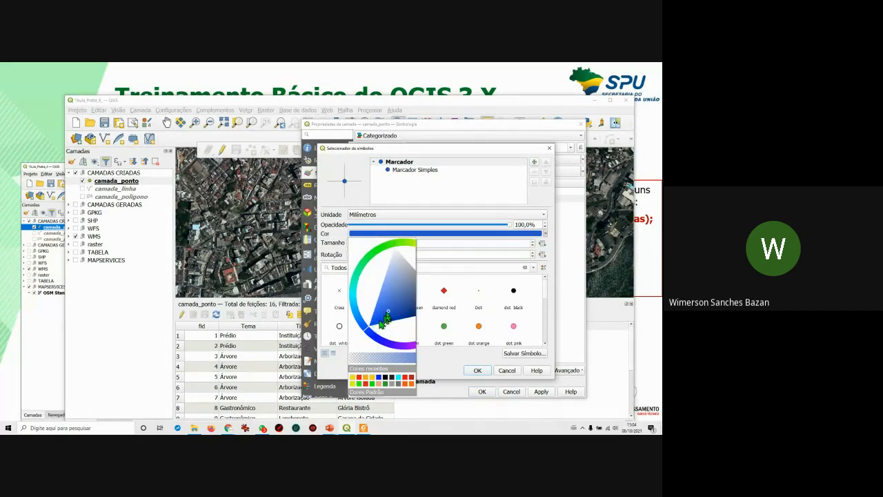
click(378, 315)
mouse_move(366, 327)
mouse_down()
mouse_move(365, 295)
mouse_move(367, 305)
mouse_up()
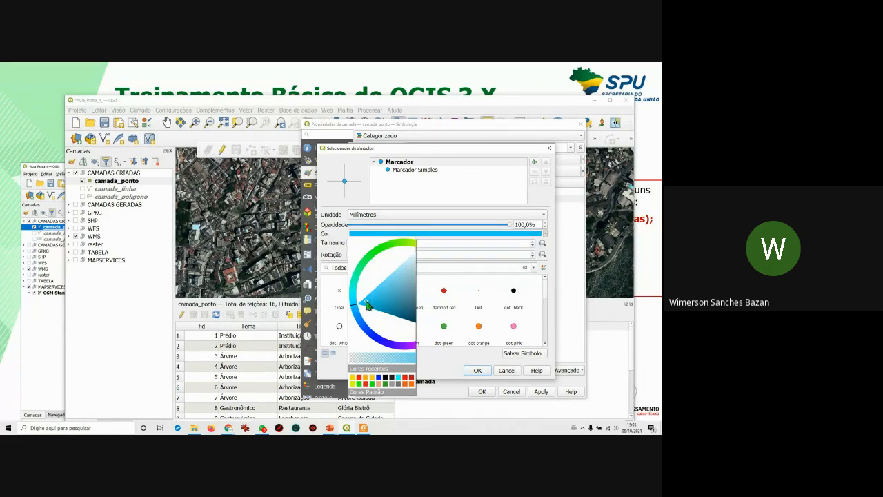
click(461, 371)
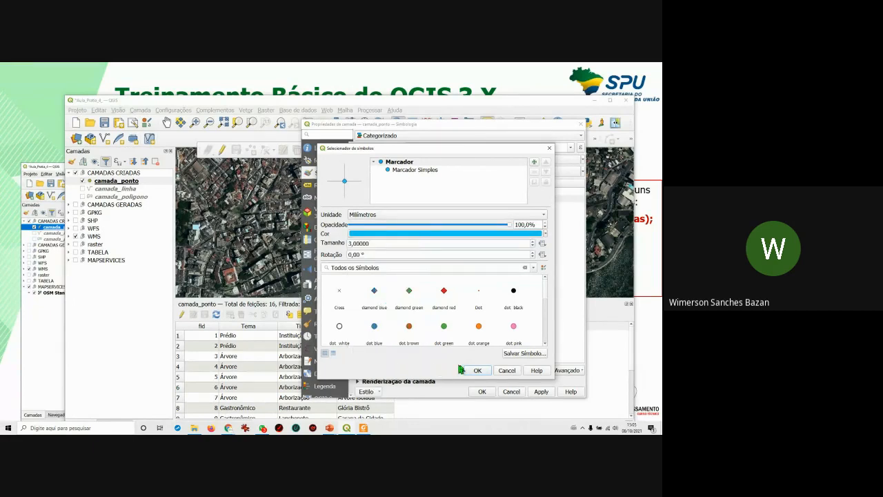
click(477, 371)
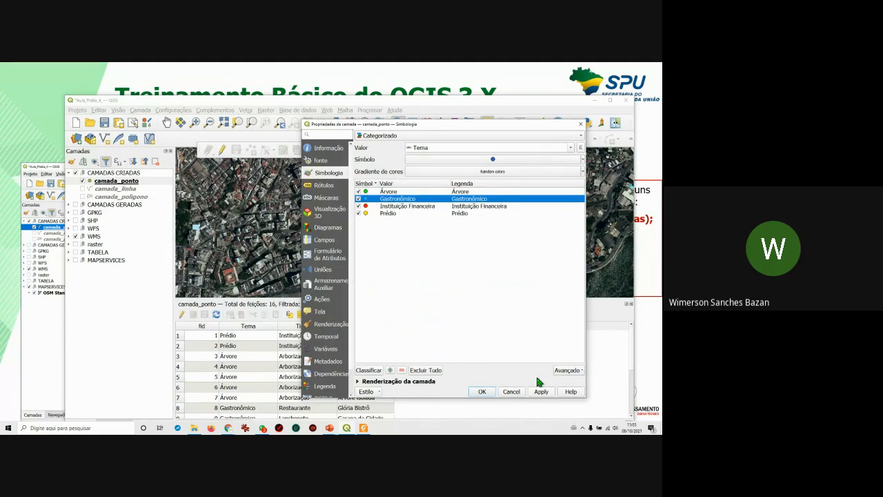
Apply the four Tema category colours and move the dialog aside to check the map.
click(541, 392)
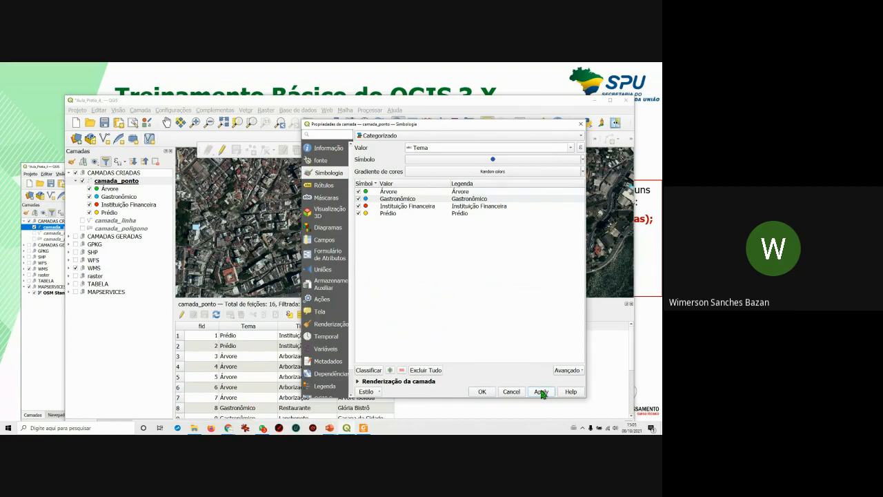
drag(437, 128, 483, 338)
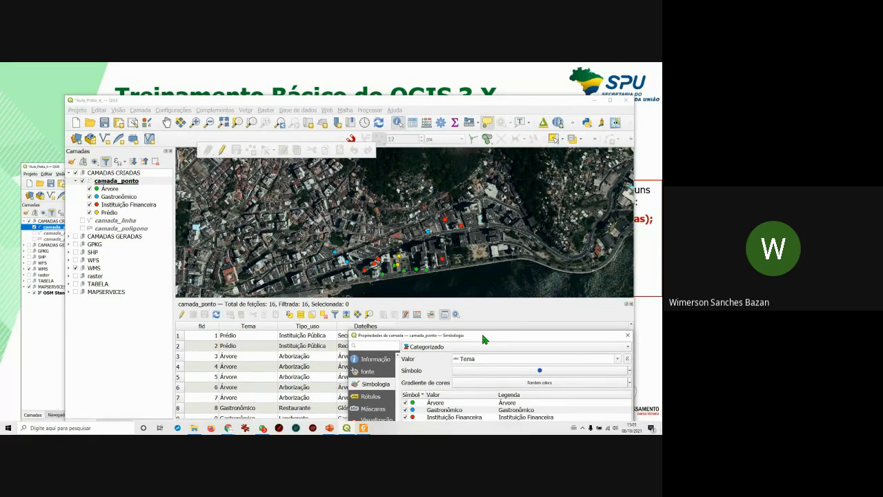
drag(482, 336, 412, 171)
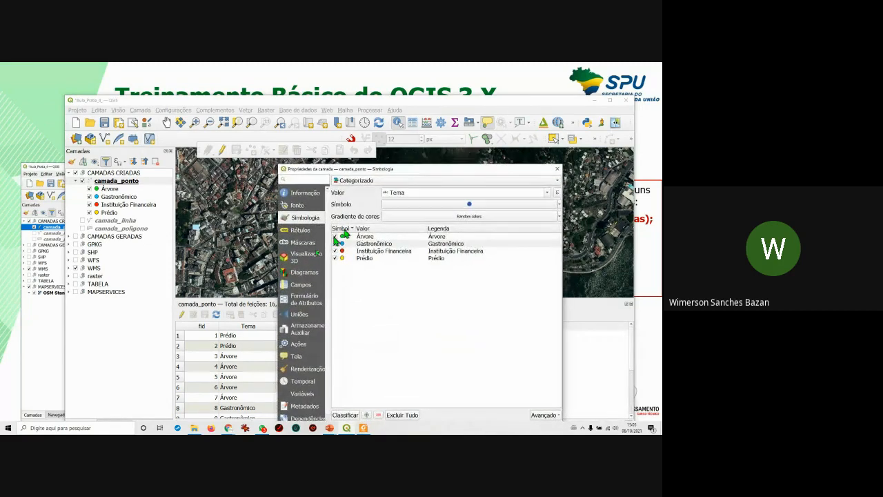
Turn on single labels drawn from the Datelhes field and apply them to camada_ponto.
click(310, 234)
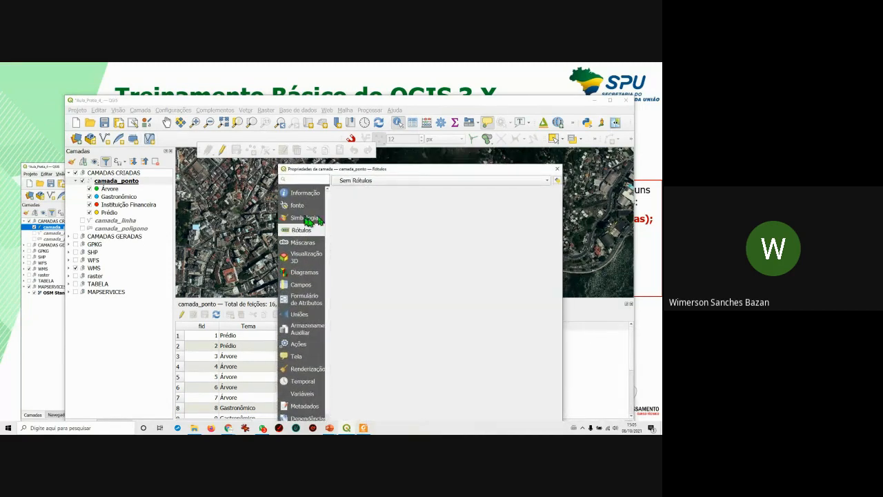
click(362, 180)
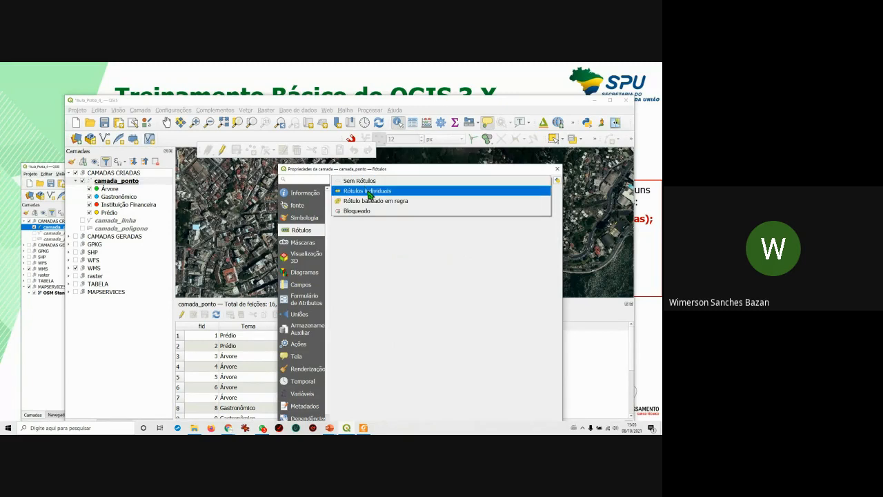
click(368, 193)
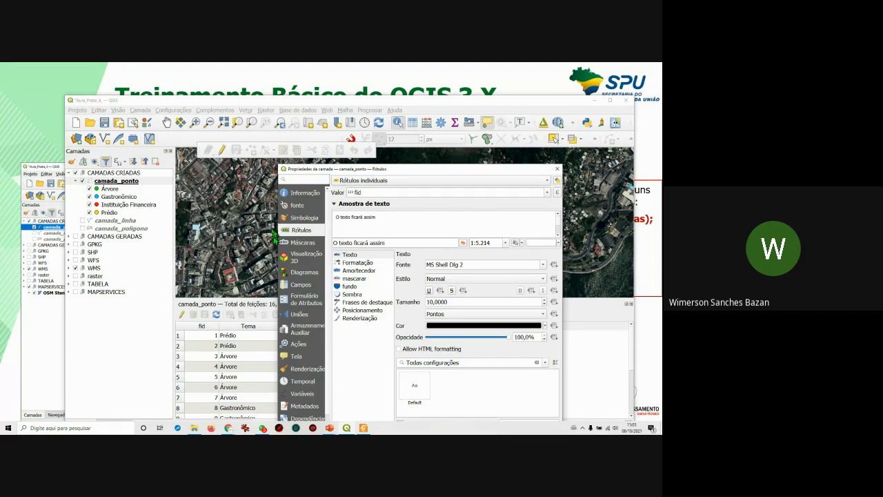
click(545, 192)
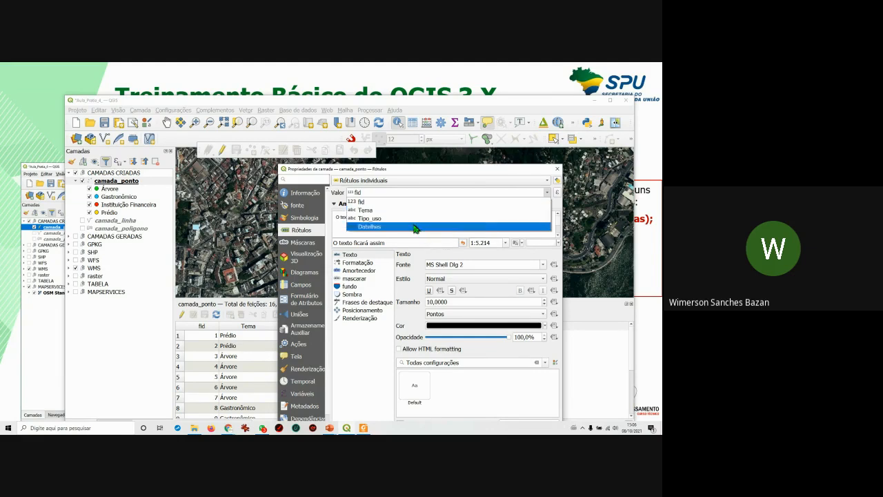
click(396, 227)
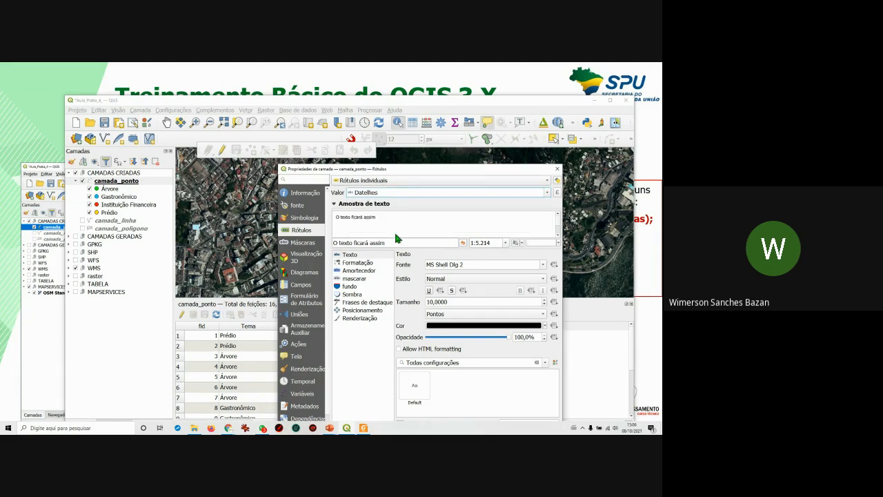
drag(481, 168, 211, 141)
click(531, 405)
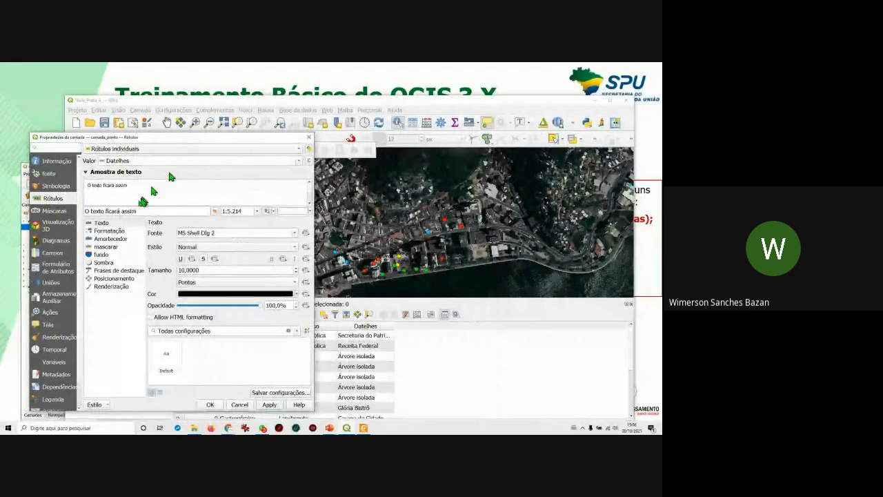
click(113, 239)
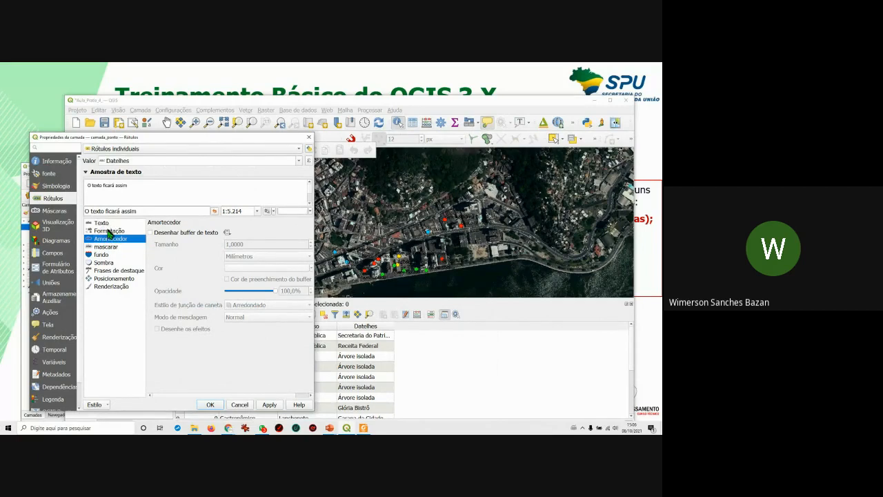
Enable a text buffer on the labels and change their font to Calibri.
click(150, 234)
click(270, 405)
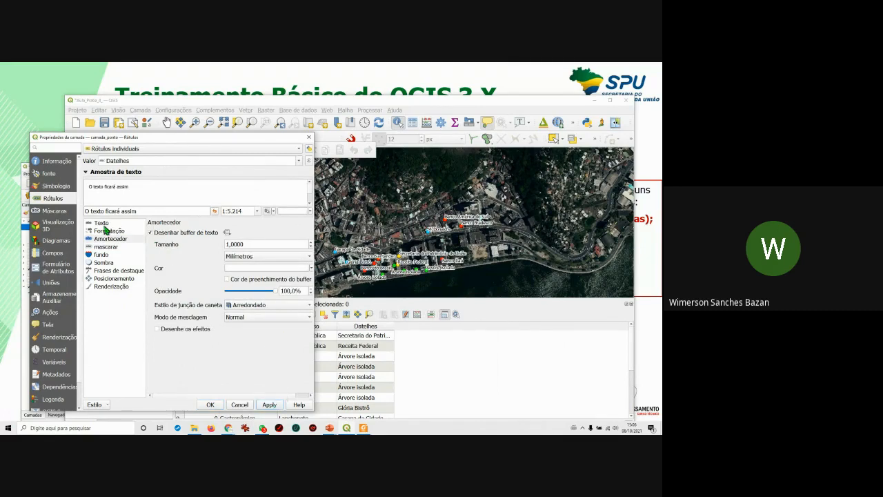
click(102, 224)
drag(219, 235, 146, 223)
text(Calibri)
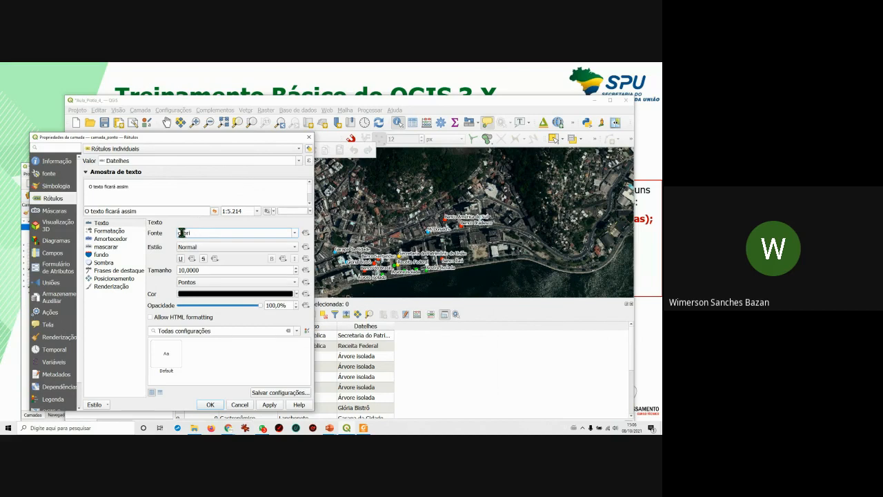
text(a)
click(274, 406)
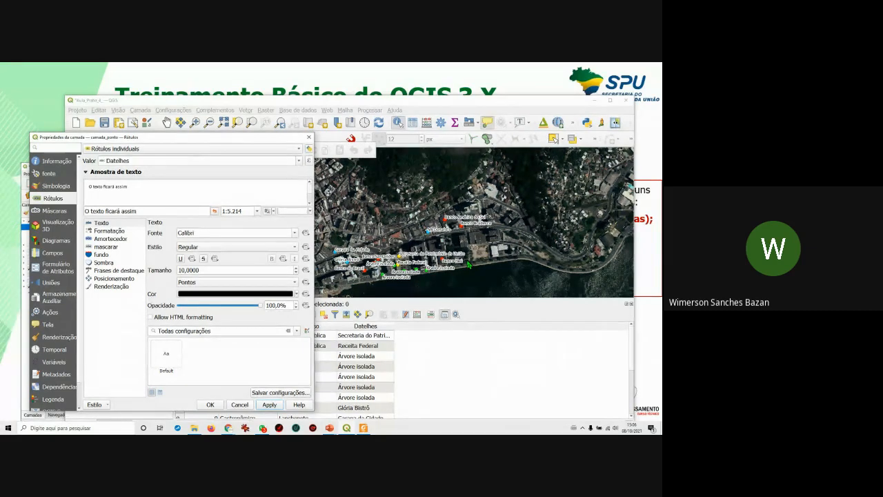
Set the label placement distance to 2 mm, trying 1 and 2,5 first.
click(110, 278)
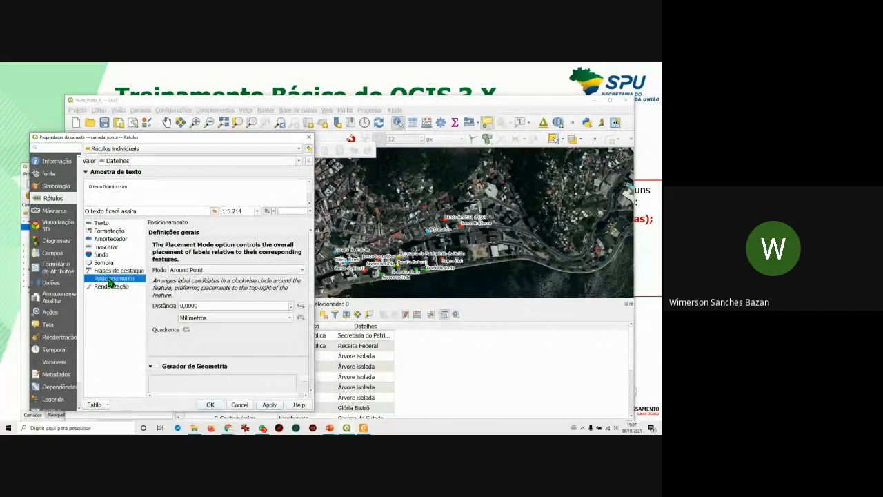
click(187, 305)
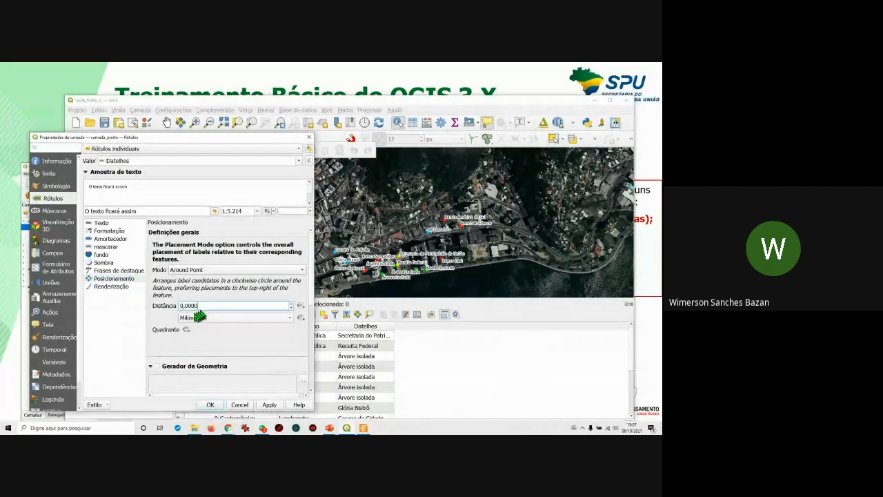
drag(200, 306, 180, 305)
text(1)
click(269, 405)
drag(205, 306, 168, 301)
text(2)
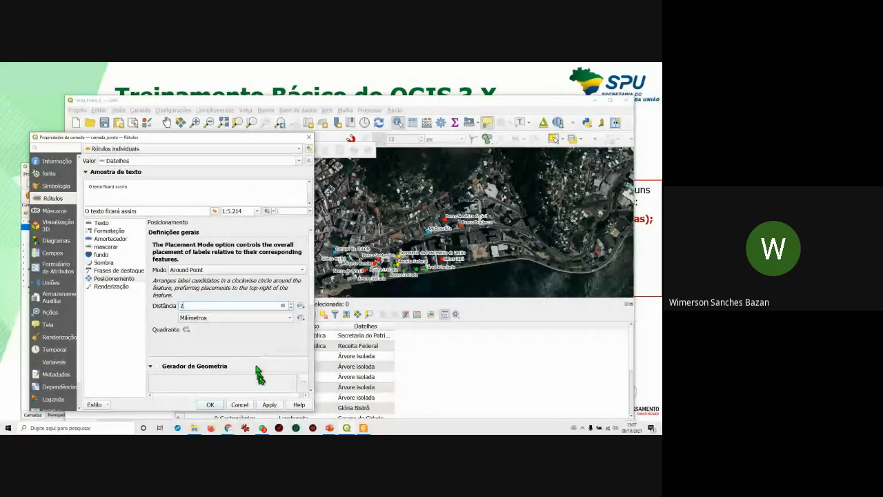
text(,5)
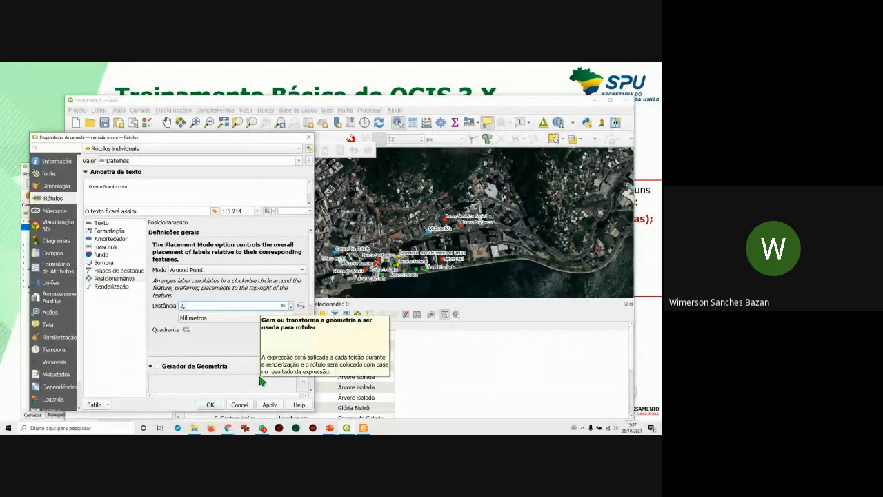
click(269, 406)
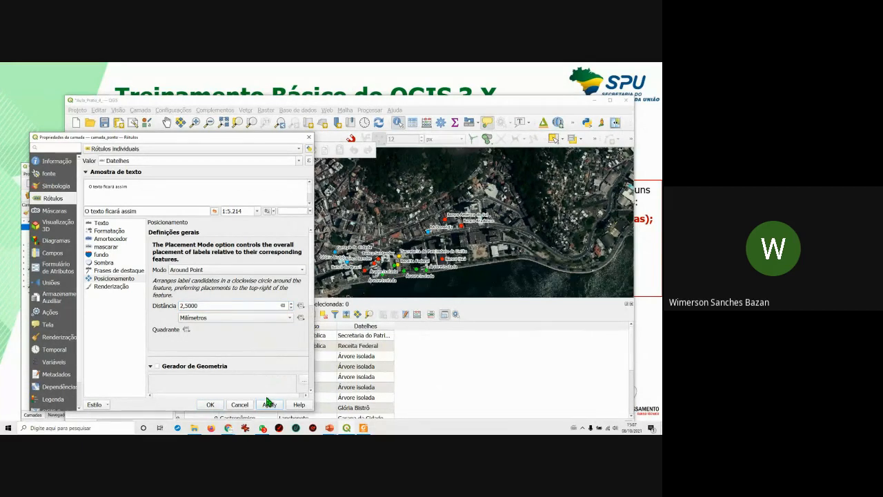
double_click(196, 305)
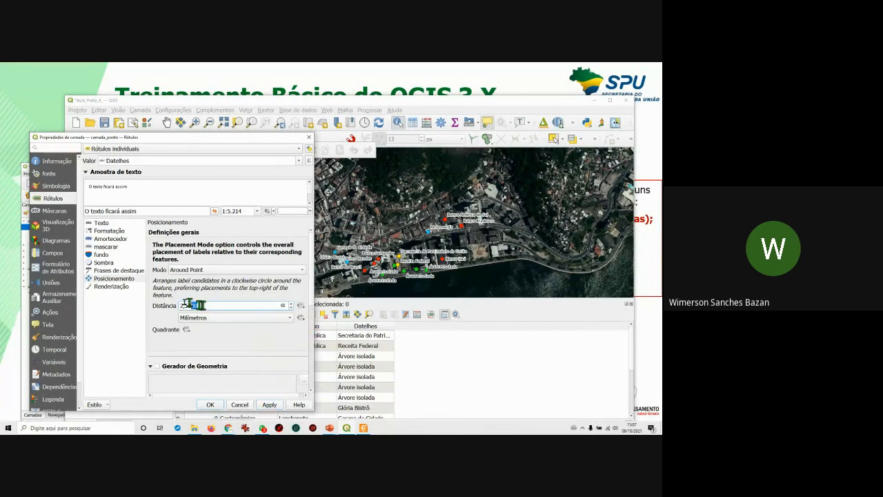
text(0)
click(273, 407)
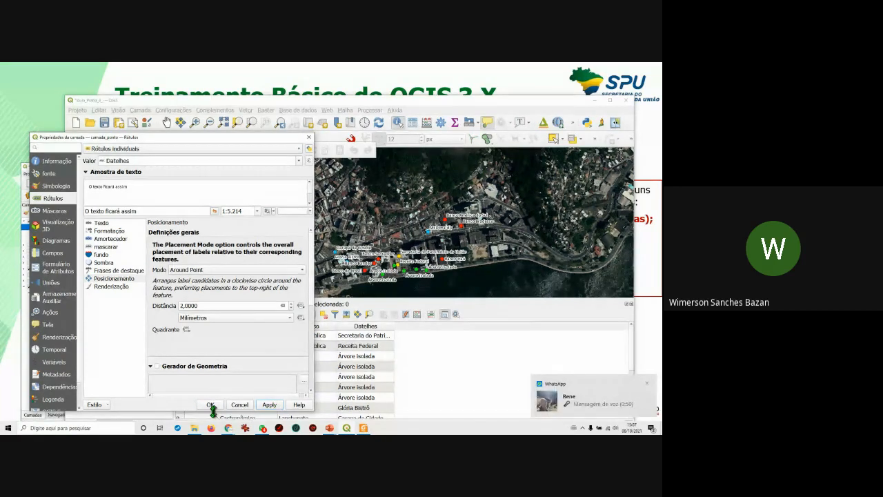
Turn on editing and set feature 16's Tipo_uso to Banco.
click(647, 383)
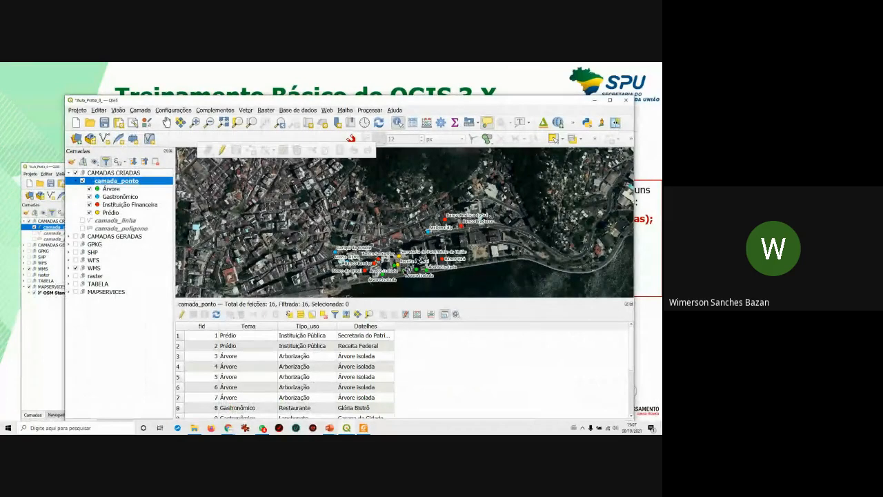
scroll(311, 411, down, 1)
scroll(309, 412, down, 2)
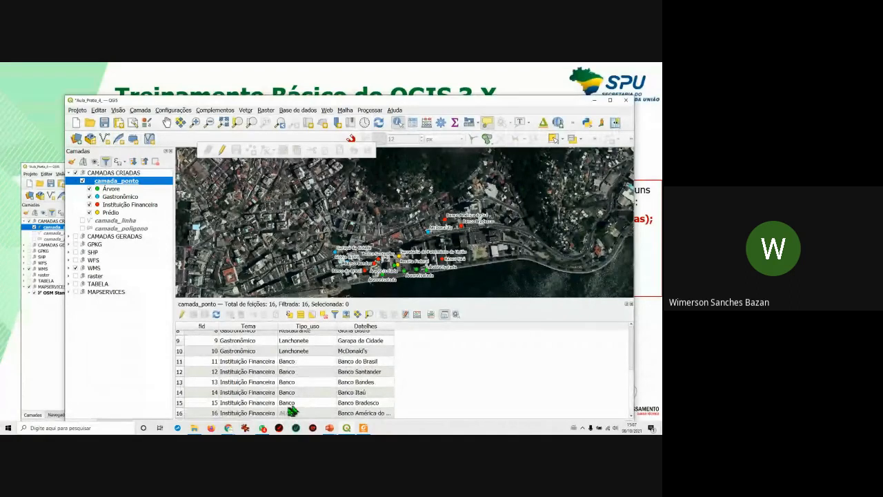
click(299, 406)
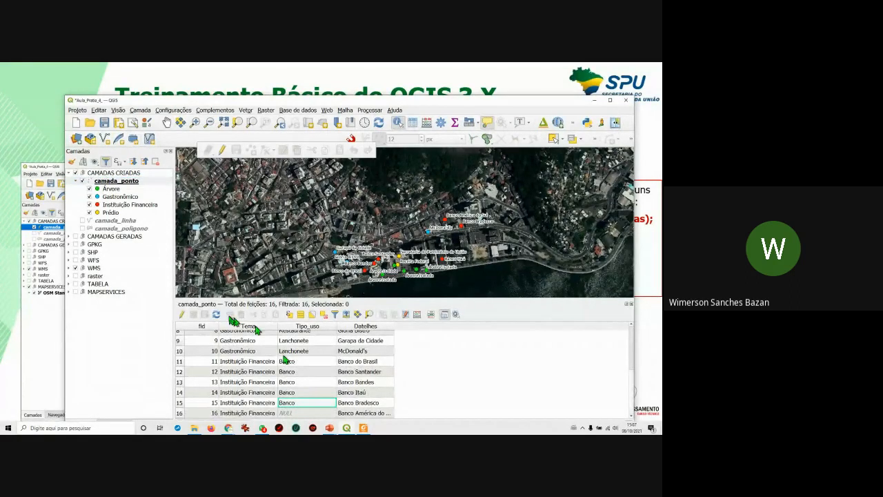
click(182, 314)
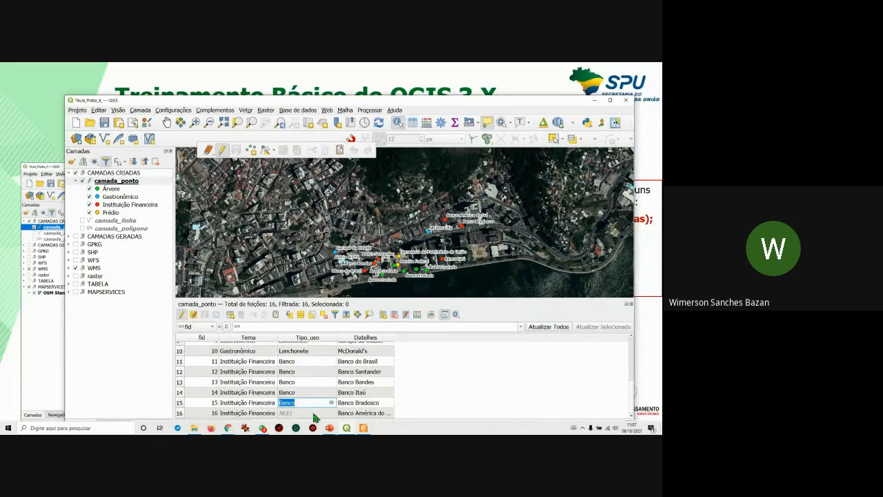
double_click(299, 413)
text(Banco)
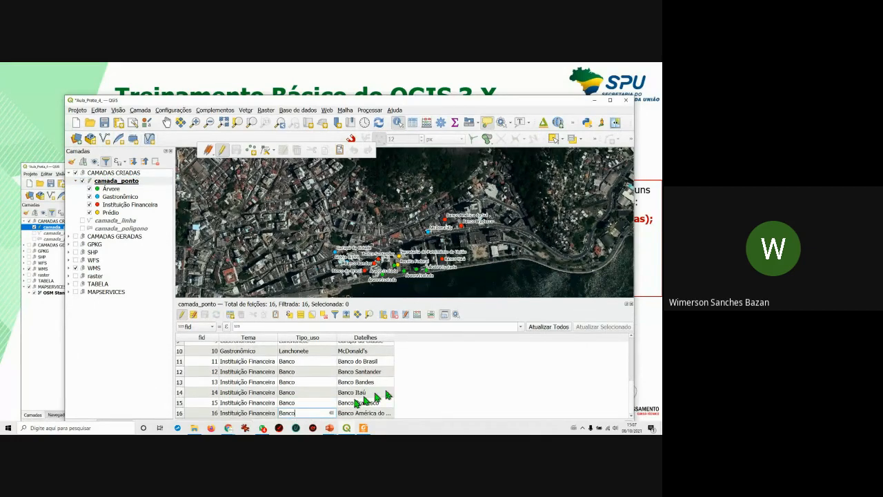
key(Return)
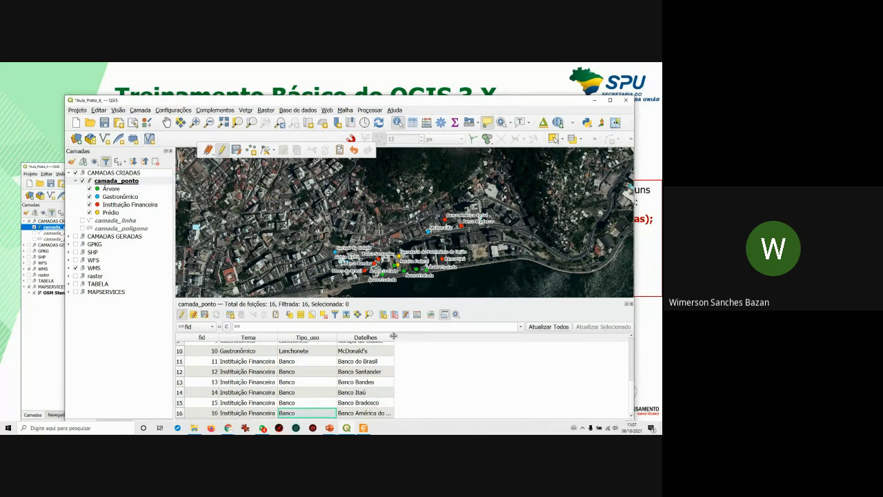
Widen the Datelhes column to show full names and save the attribute edits.
drag(394, 337, 417, 334)
scroll(408, 353, up, 3)
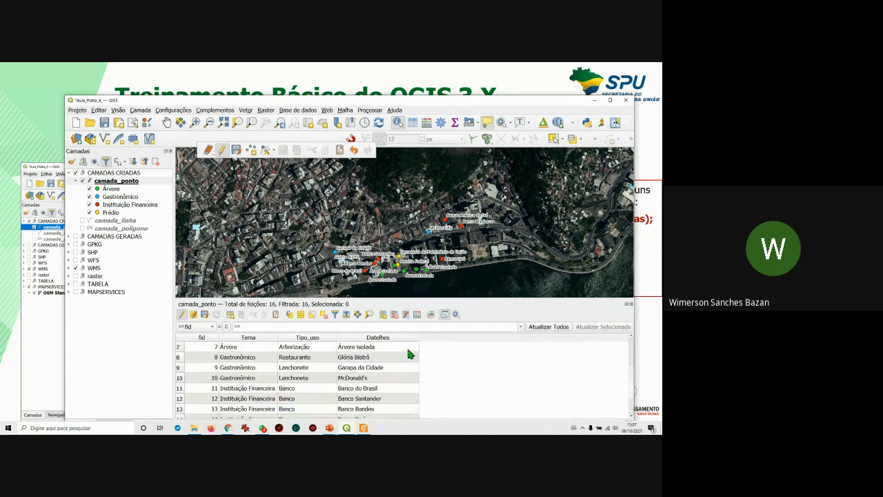
drag(419, 336, 446, 336)
double_click(408, 347)
click(411, 347)
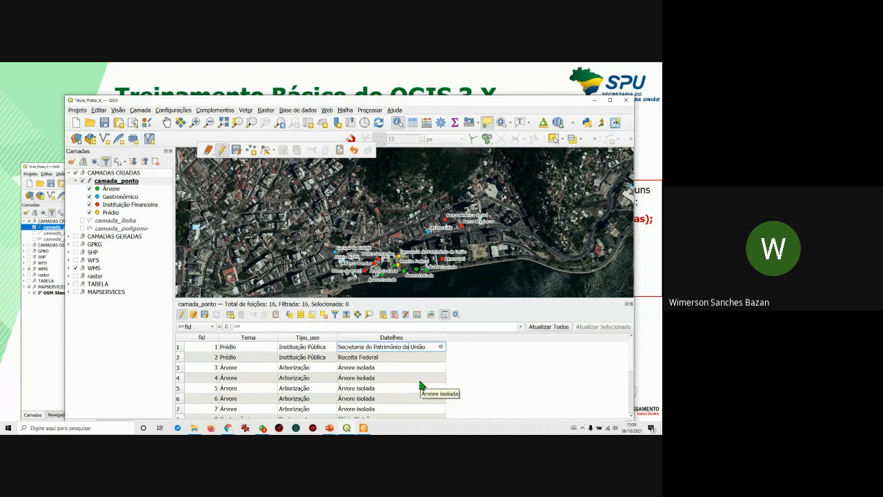
click(497, 389)
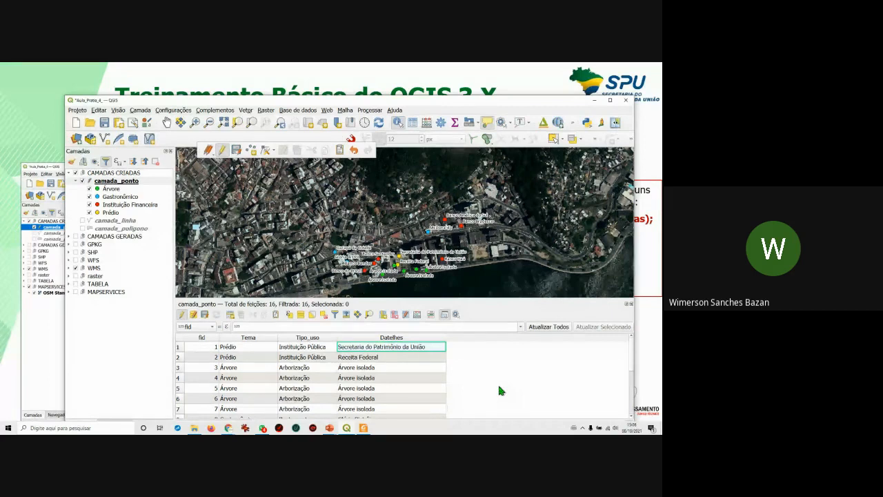
click(204, 316)
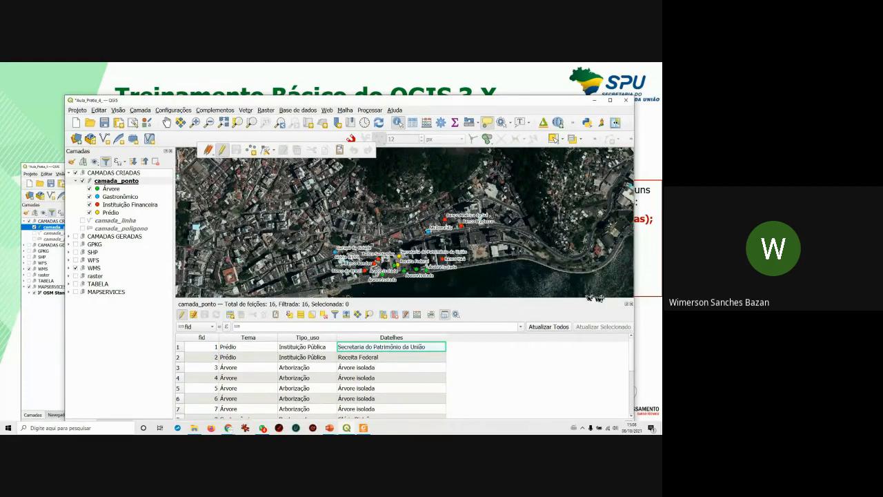
Close the attribute table and zoom in on the block with Garapa da Cidade and Glória Bistrô.
click(630, 305)
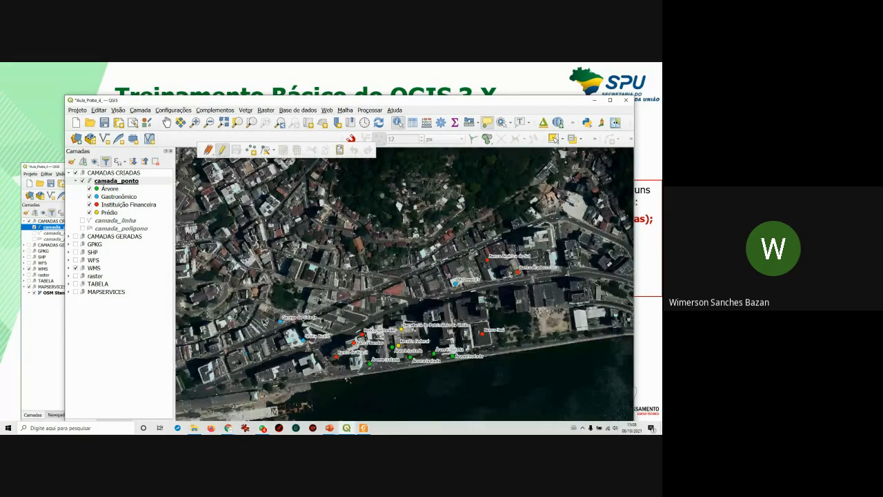
click(194, 122)
drag(274, 314, 306, 356)
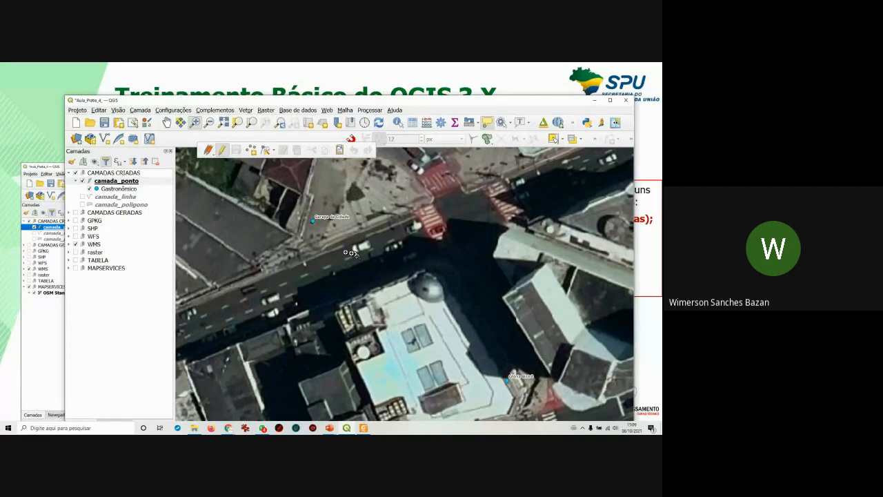
Zoom the map to the camada_ponto layer and collapse its category list.
right_click(123, 181)
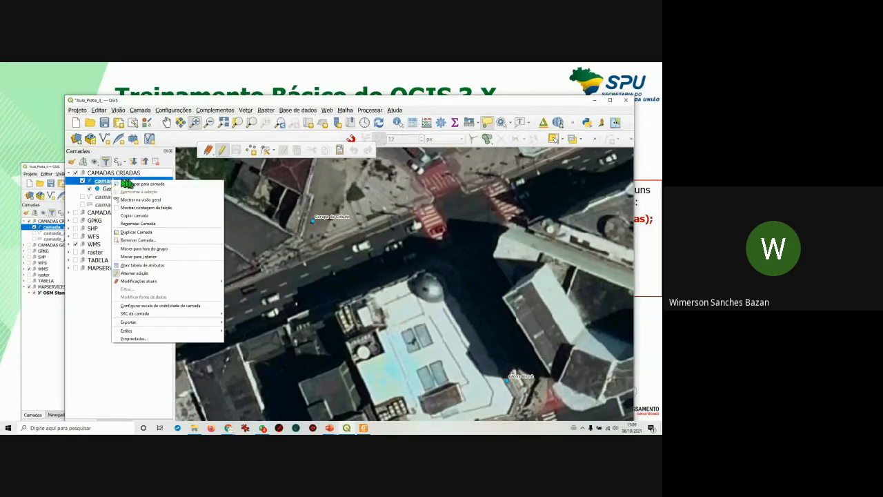
click(160, 184)
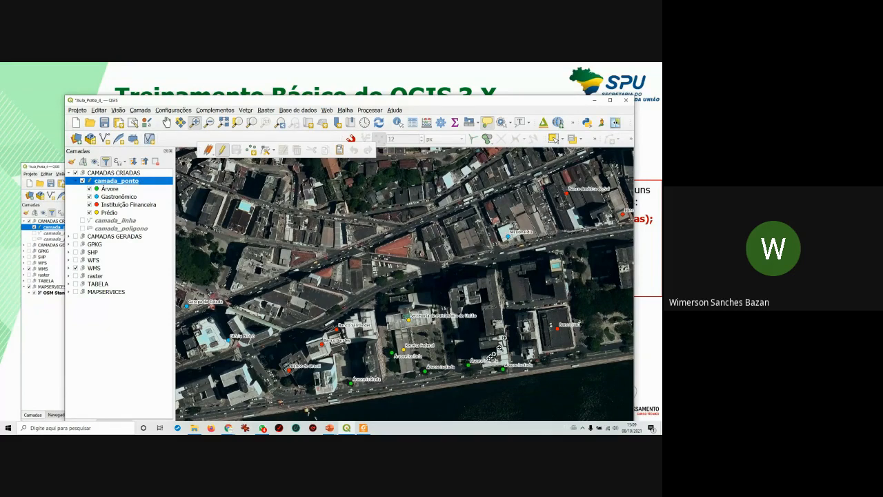
click(77, 181)
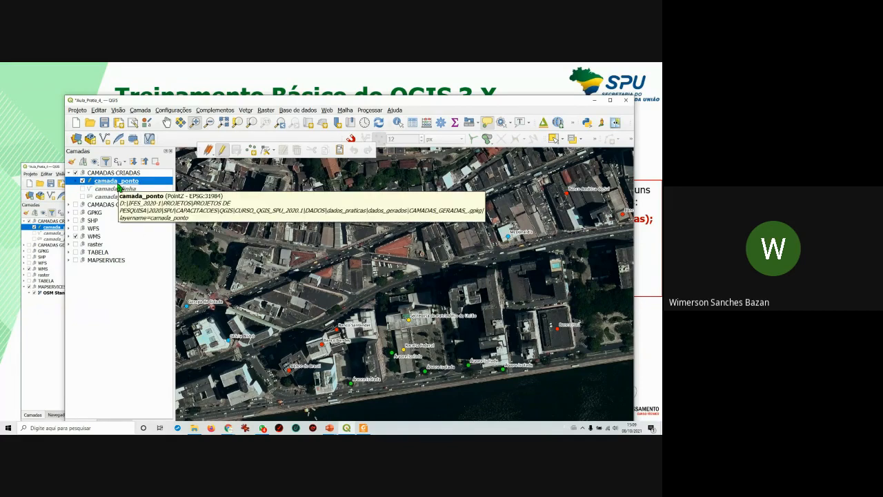
Duplicate the camada_ponto layer.
right_click(119, 188)
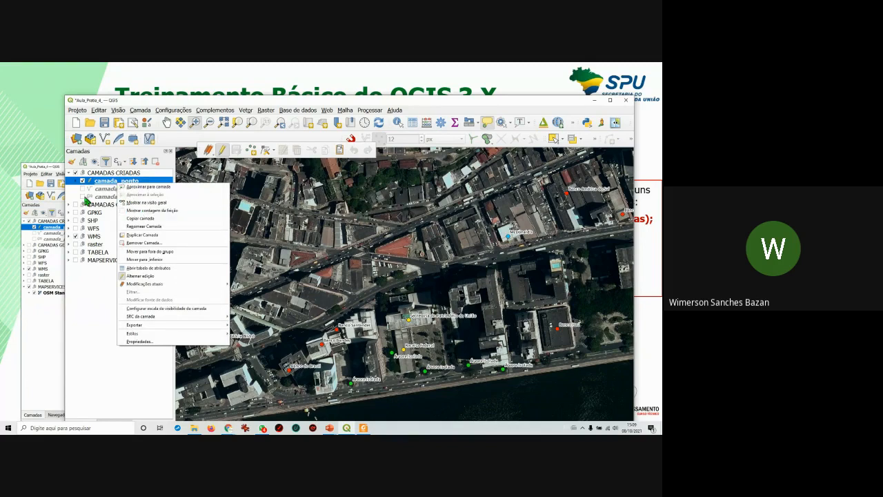
click(99, 187)
right_click(98, 187)
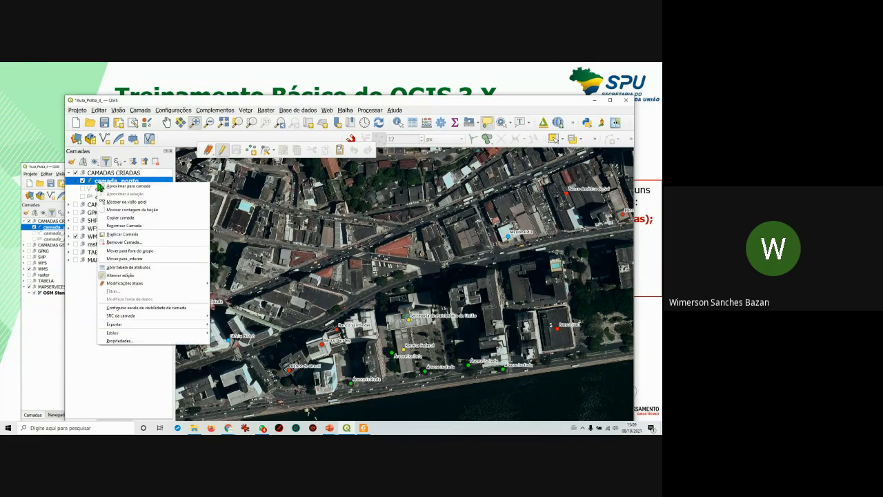
click(132, 238)
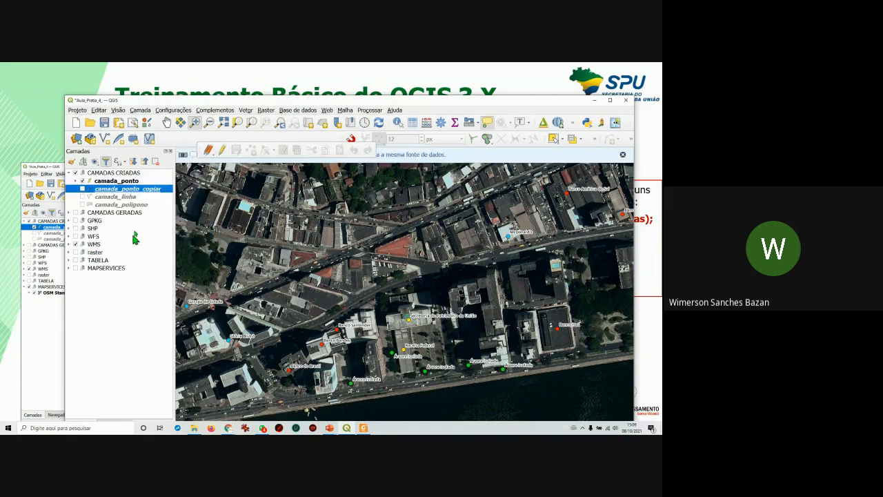
Start renaming the copied layer, deleting 'copiar' from its name.
right_click(138, 197)
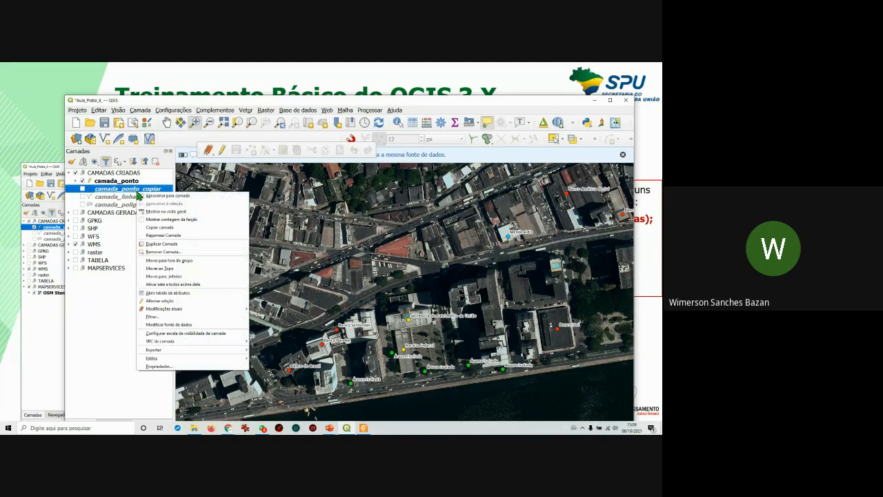
click(165, 236)
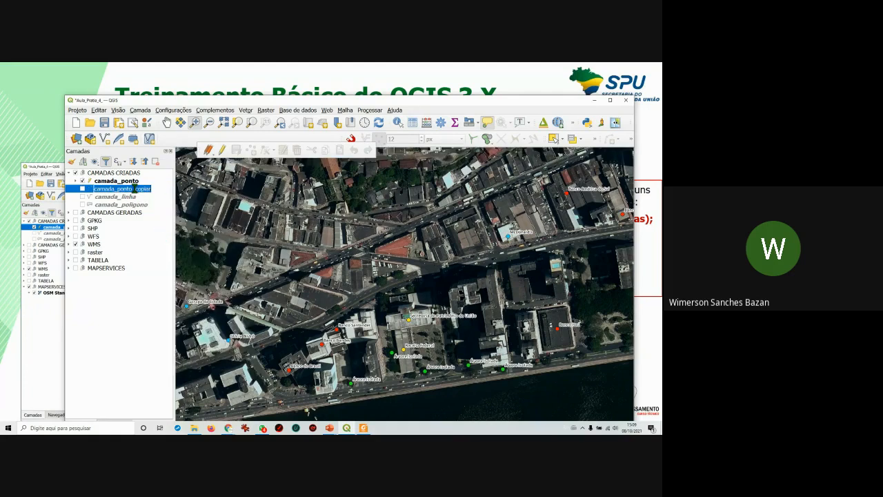
double_click(135, 189)
key(BackSpace)
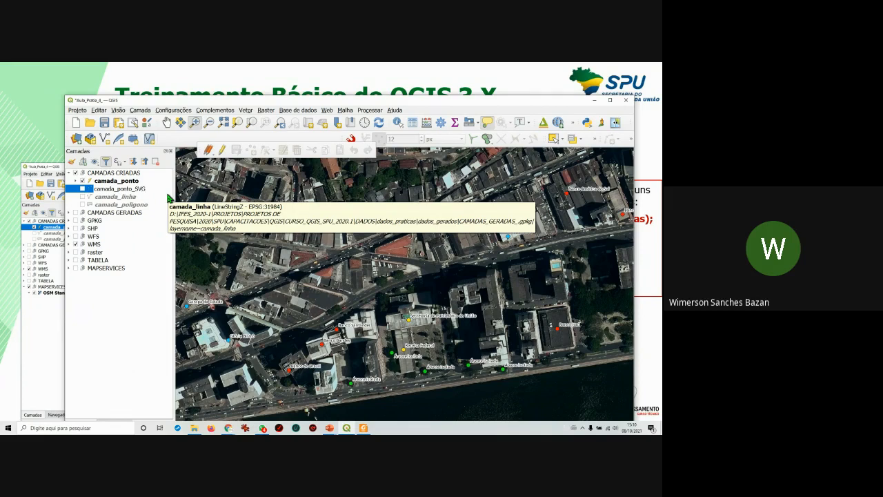
Confirm the name camada_ponto_SVG and drag it above camada_ponto.
click(124, 294)
drag(116, 189, 126, 178)
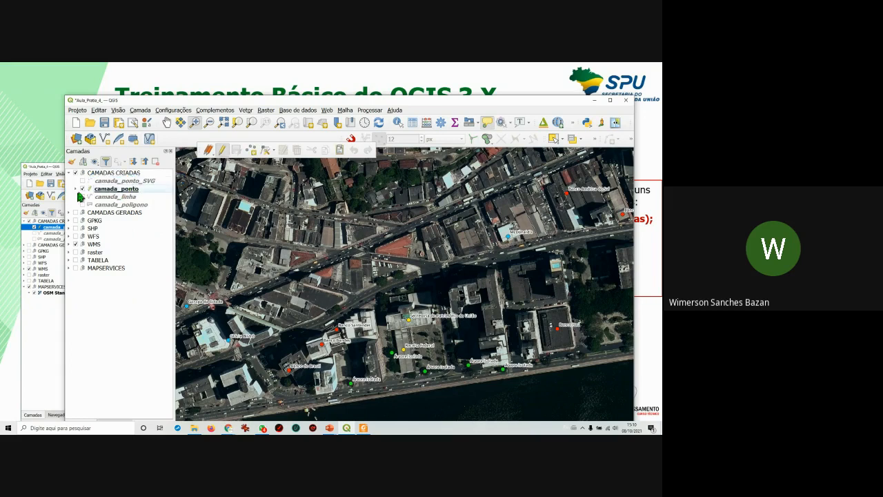
click(100, 190)
click(222, 153)
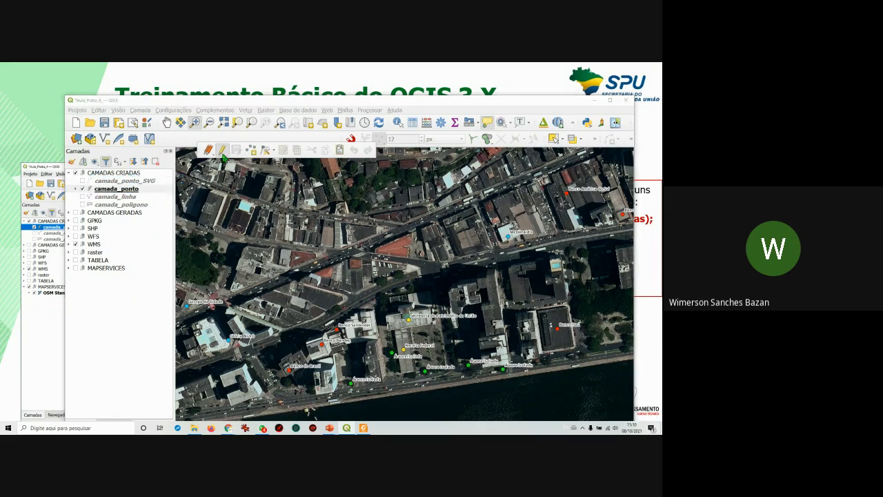
click(222, 152)
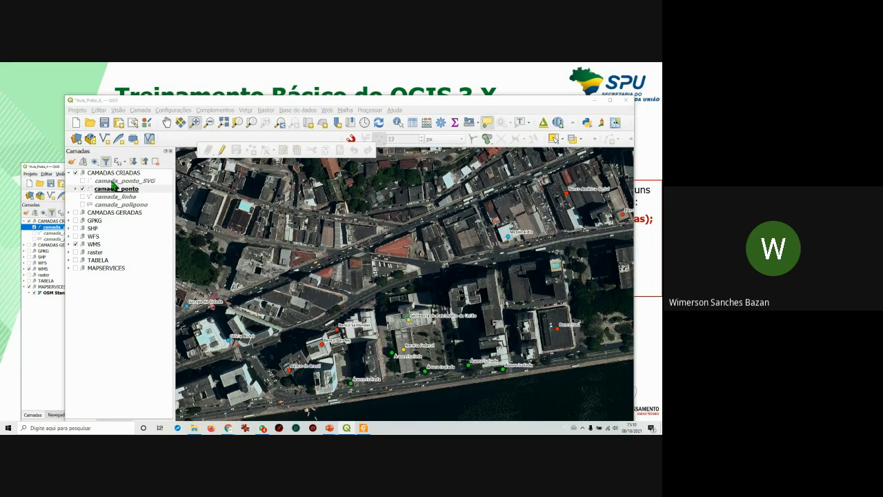
Show camada_ponto_SVG on the map and hide camada_ponto.
click(83, 182)
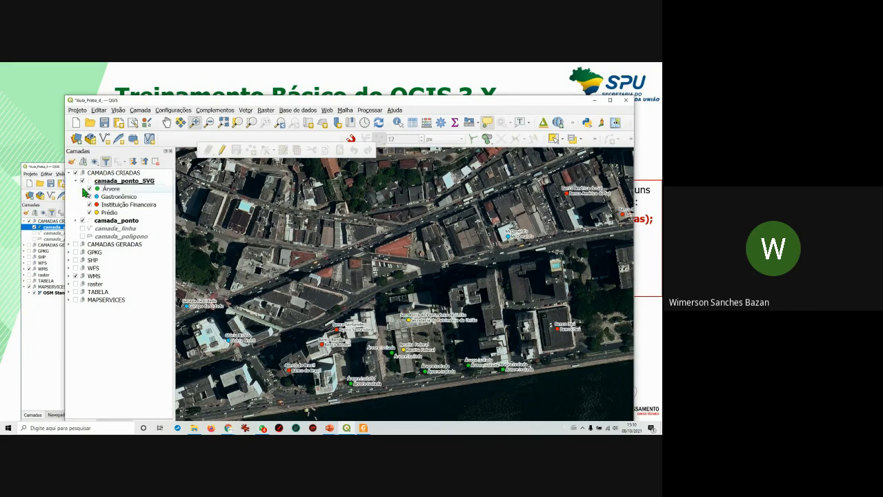
click(75, 181)
click(82, 188)
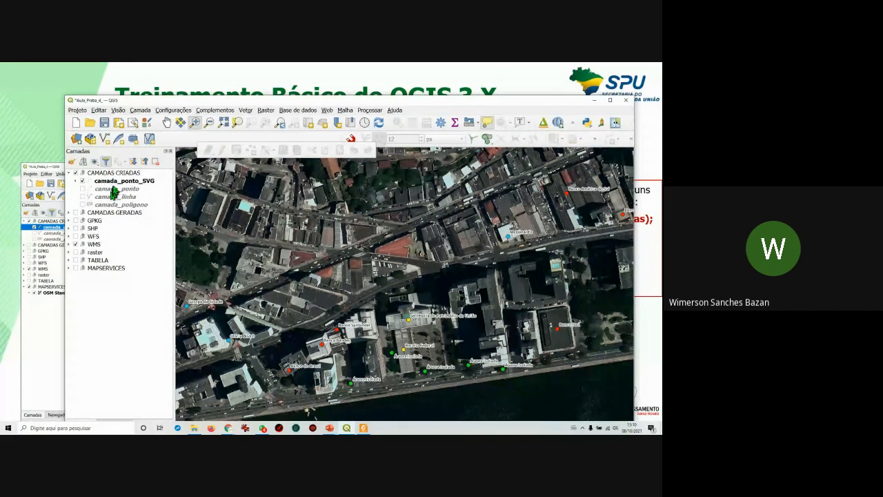
click(118, 182)
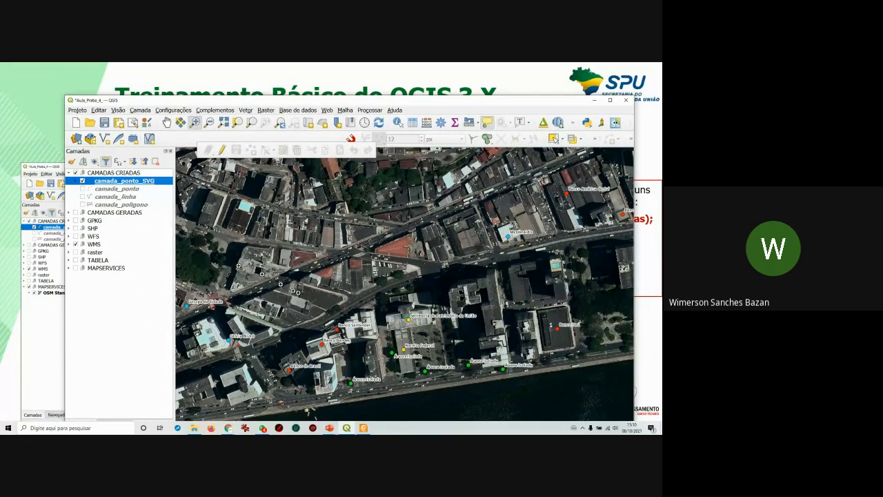
drag(347, 269, 339, 260)
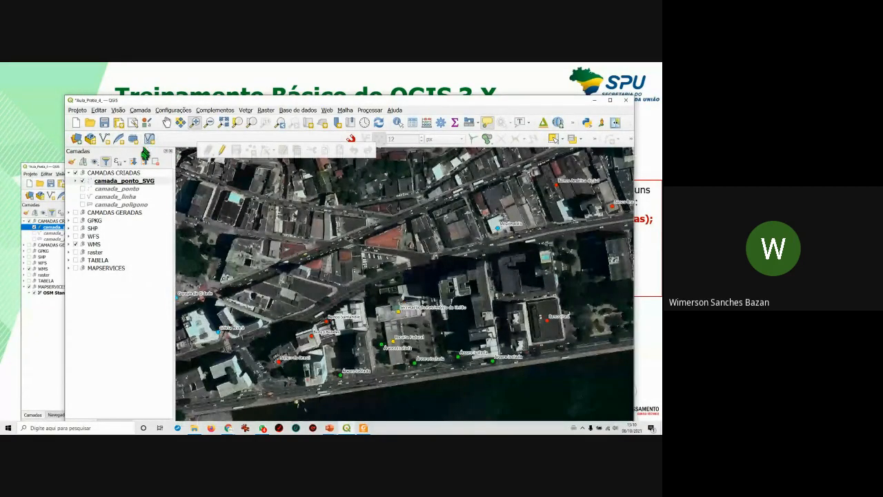
right_click(145, 186)
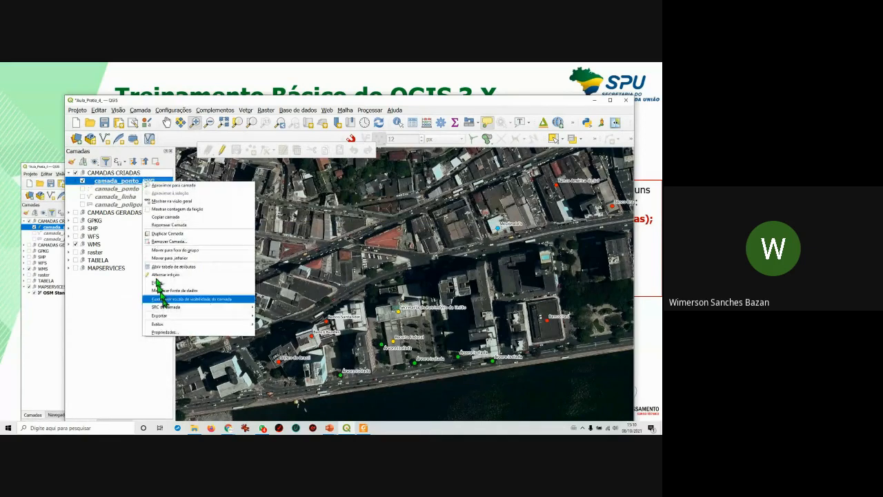
click(181, 338)
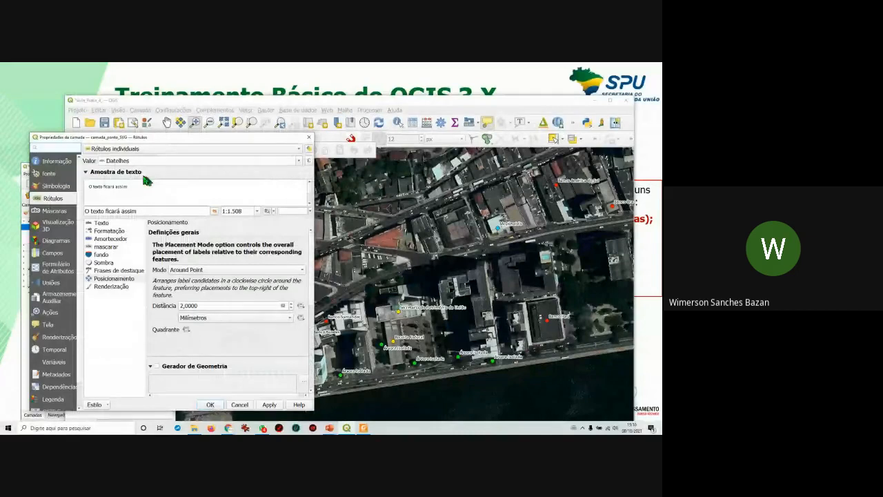
drag(168, 142, 421, 147)
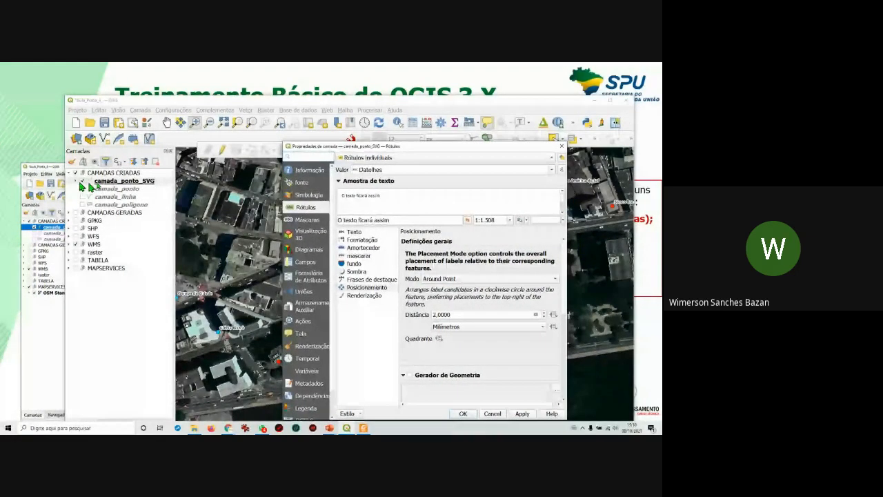
click(311, 196)
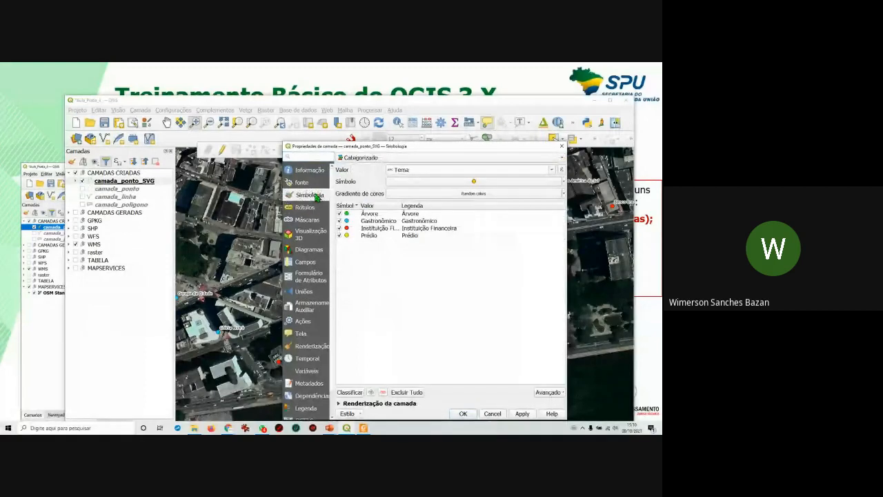
drag(407, 149, 378, 141)
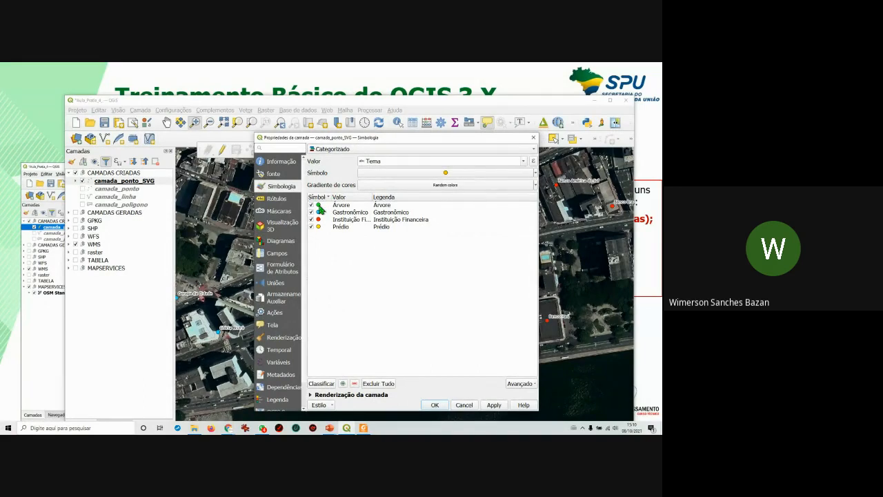
double_click(320, 209)
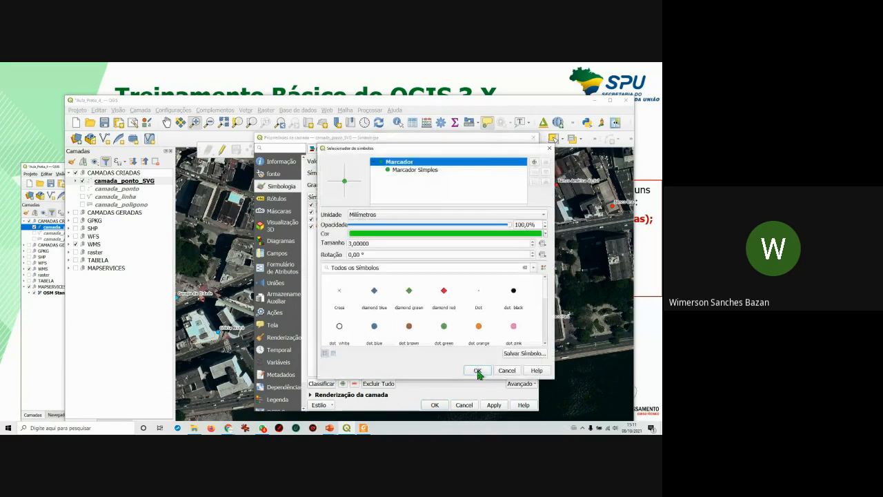
drag(442, 156, 403, 172)
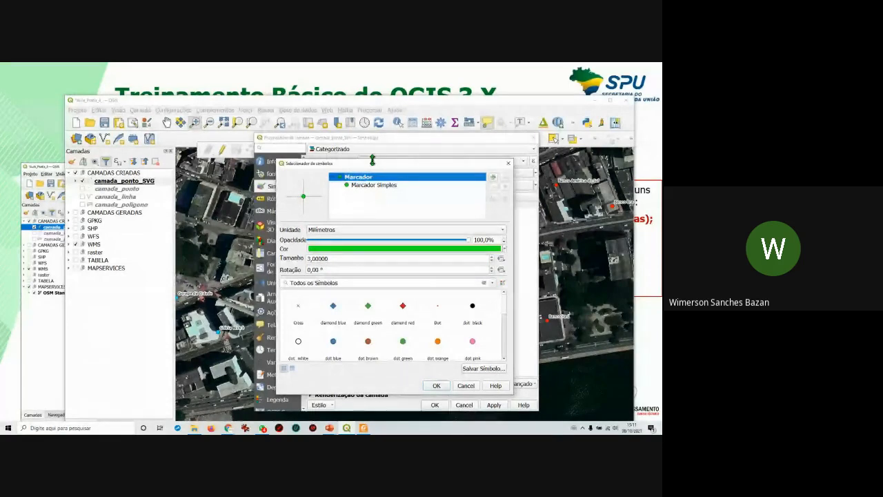
drag(373, 163, 436, 144)
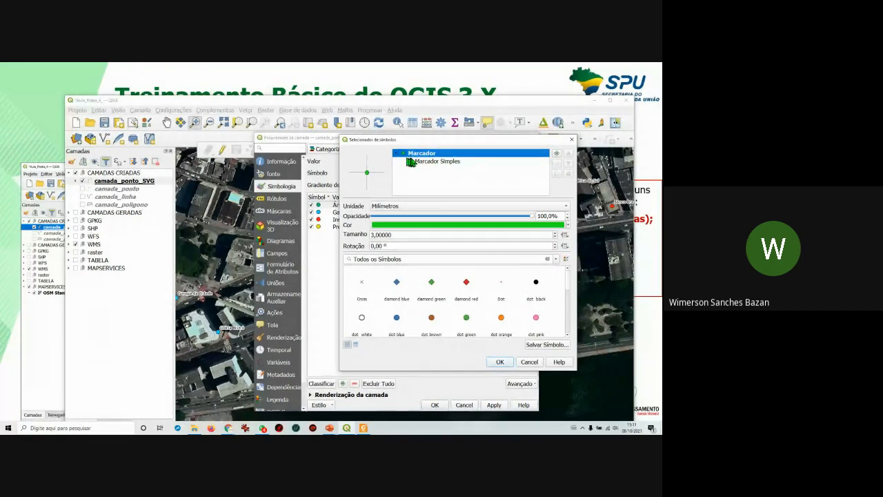
click(423, 166)
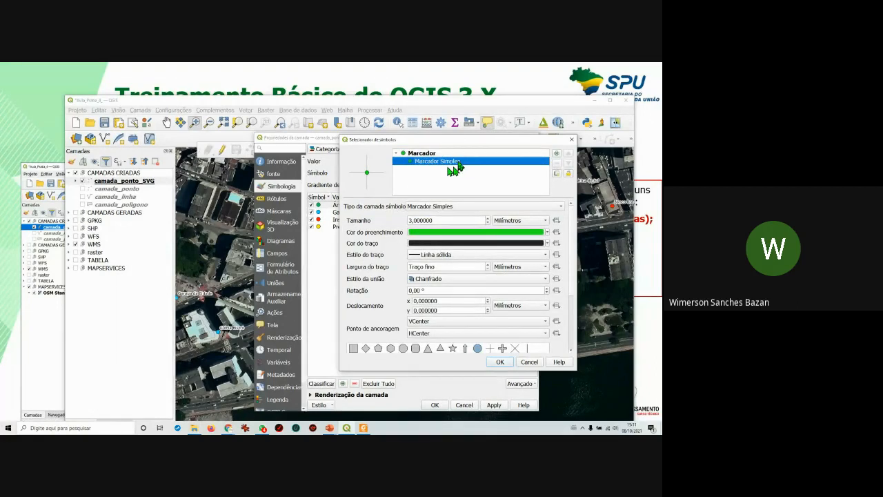
click(469, 211)
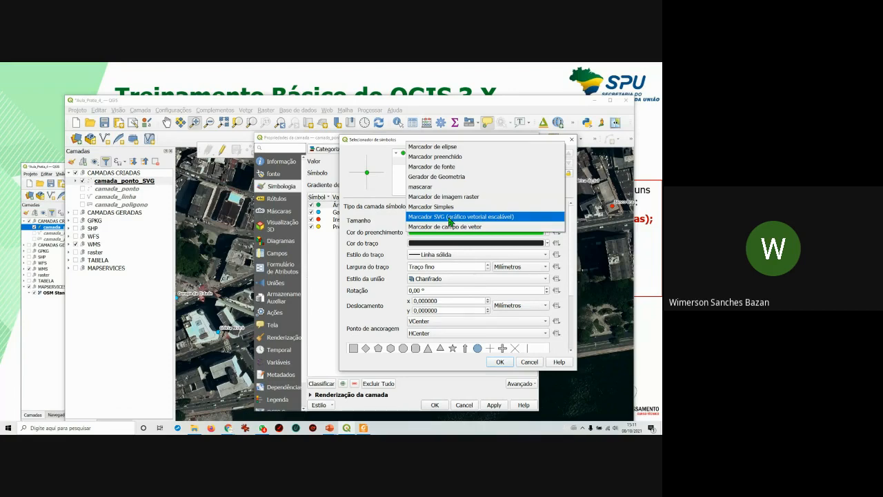
click(574, 146)
click(572, 140)
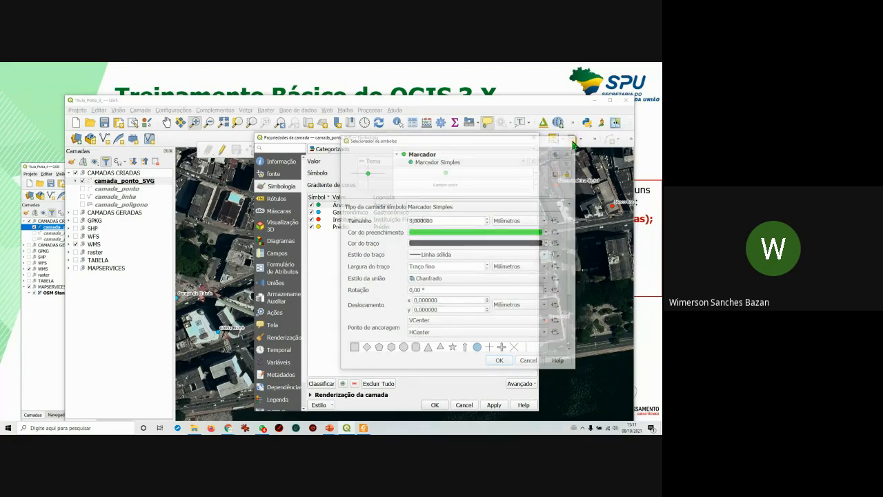
click(535, 137)
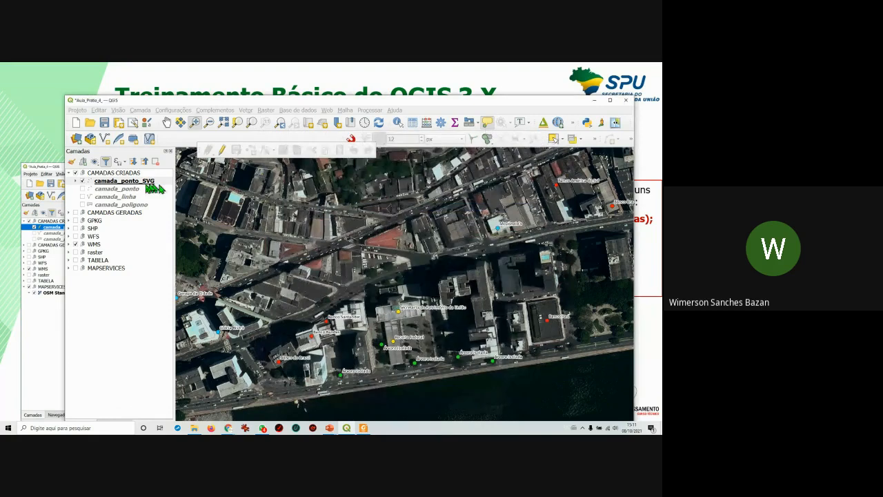
Open camada_ponto_SVG's Propriedades and the Árvore category's 3 mm green marker settings.
click(142, 182)
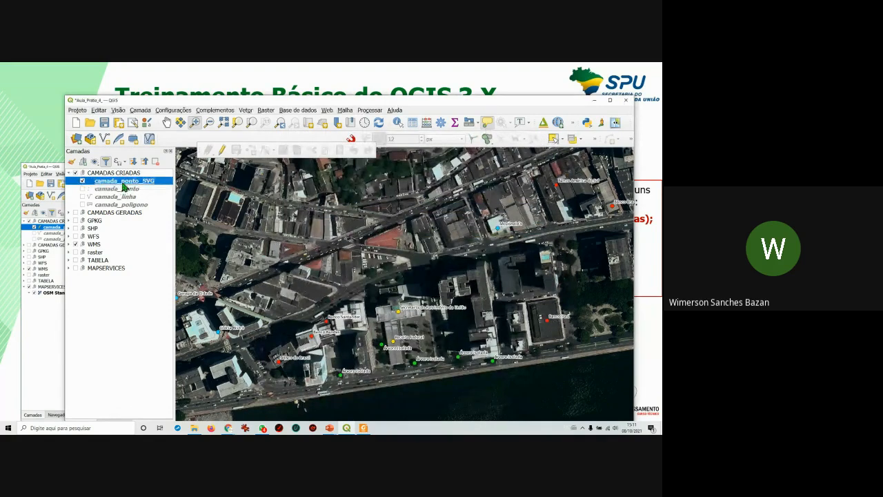
right_click(125, 182)
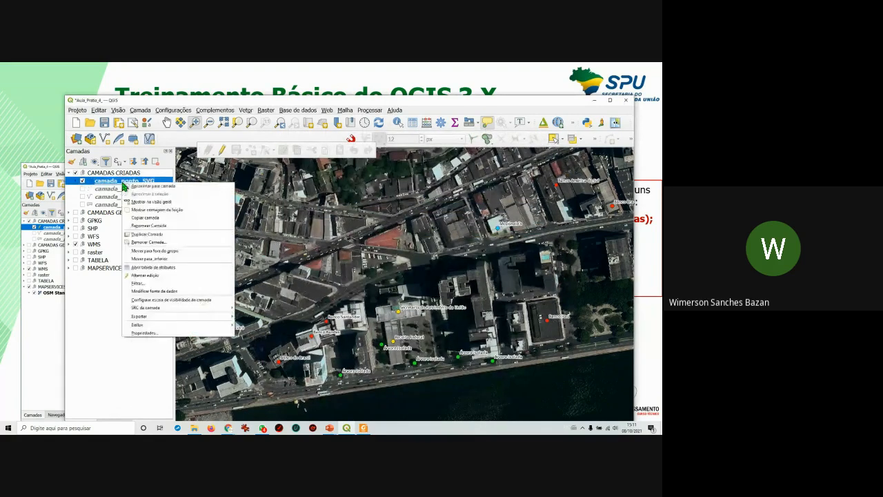
click(145, 334)
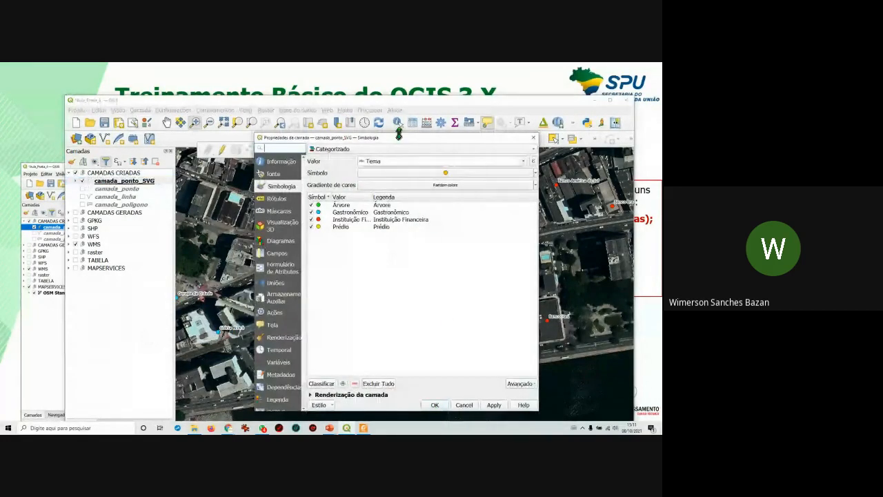
drag(399, 137, 357, 133)
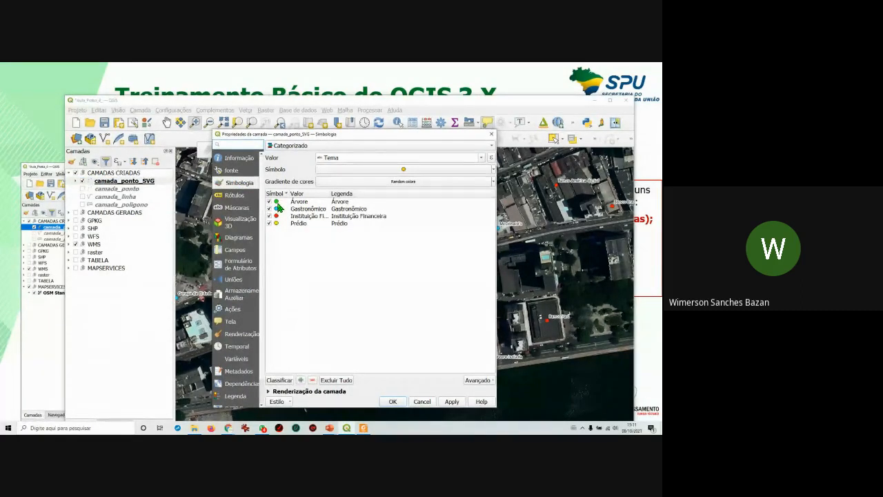
double_click(276, 201)
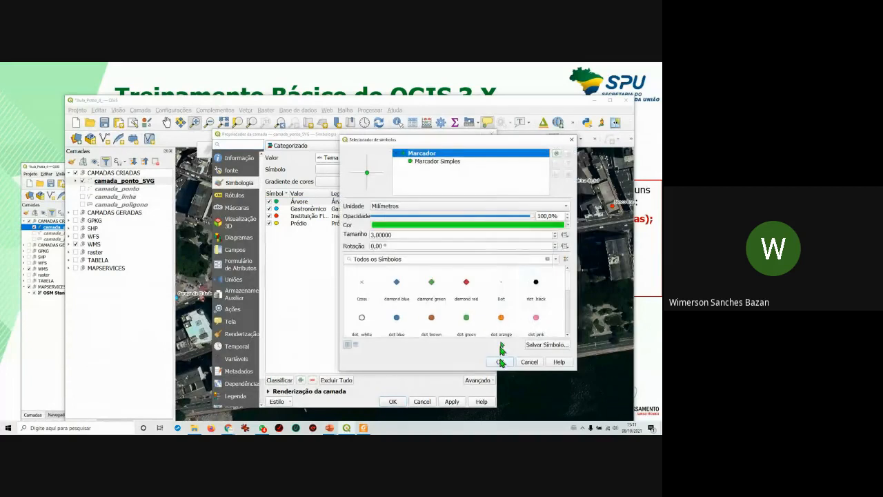
Change the Árvore symbol layer type from Marcador Simples to Marcador SVG.
drag(502, 145, 448, 143)
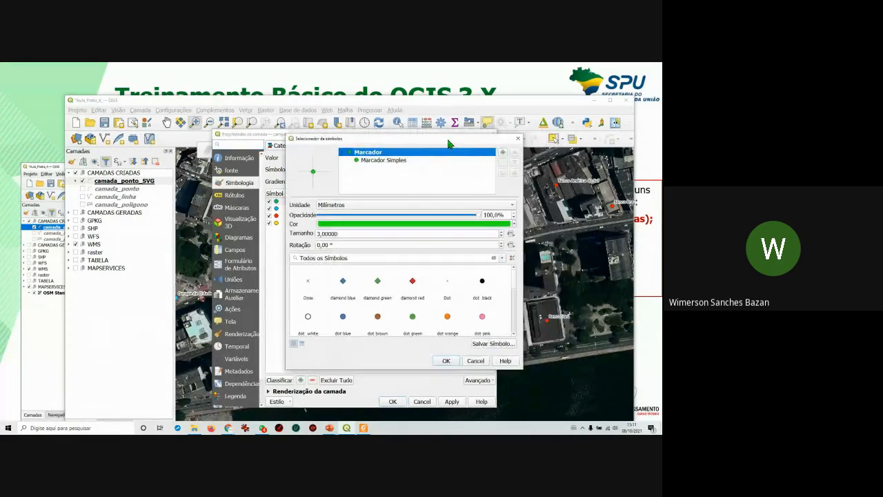
click(385, 161)
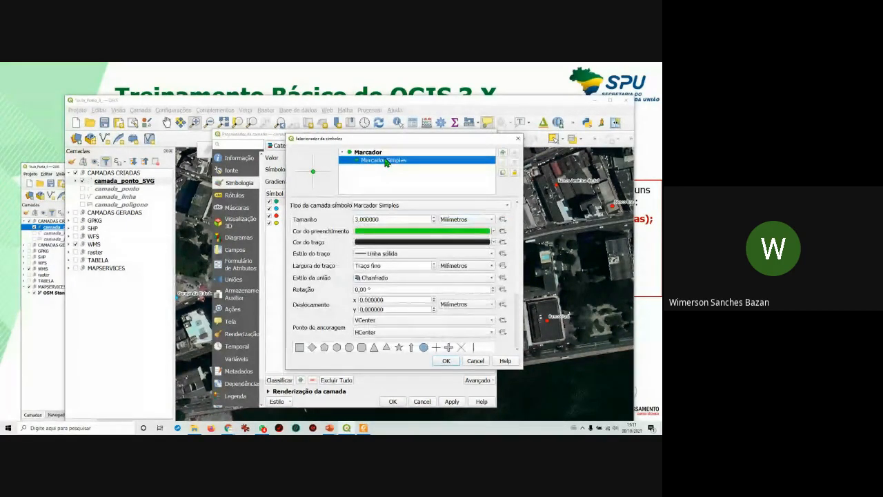
click(409, 206)
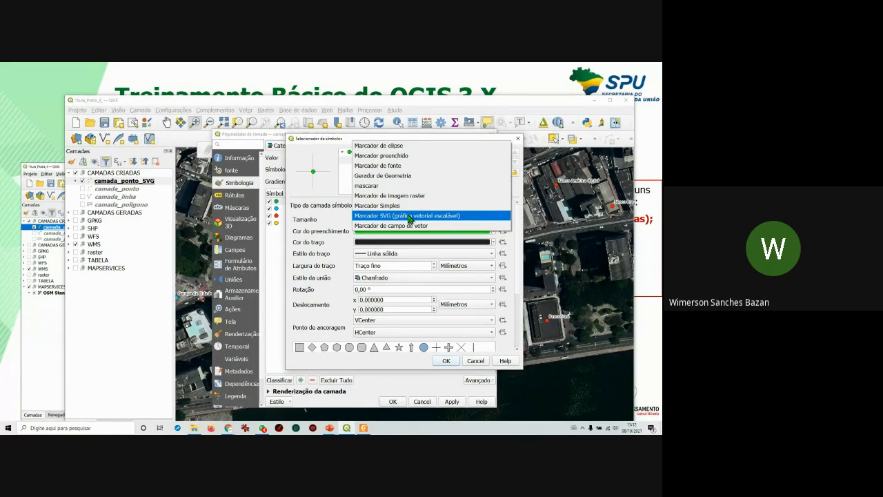
click(410, 217)
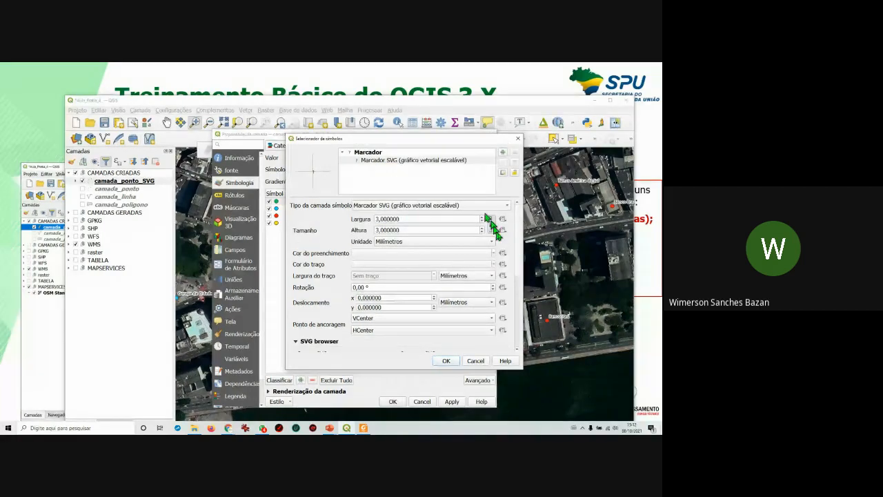
Show the main svg collection, then preview the arrows, accommodation, amenity, backgrounds, components and crosses groups.
scroll(520, 247, down, 5)
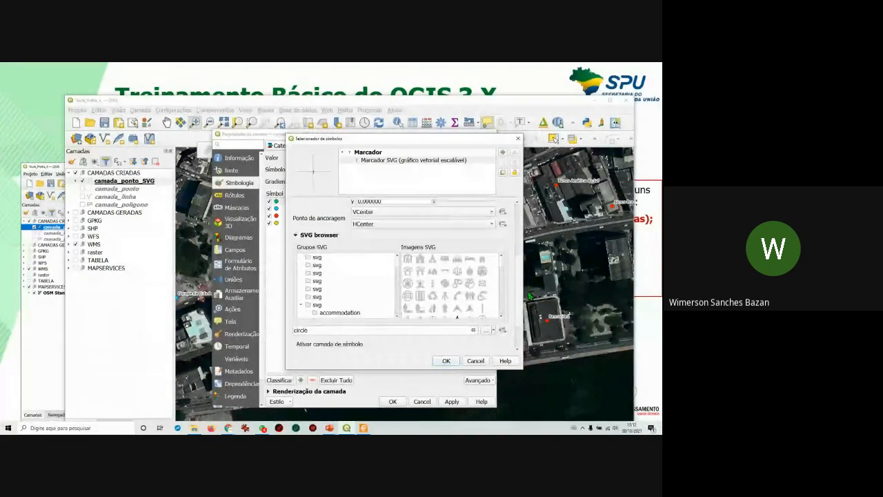
click(321, 306)
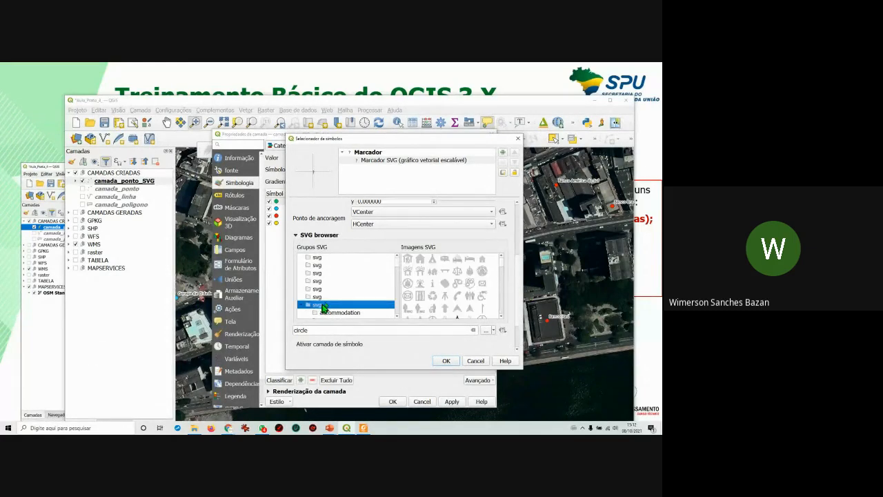
scroll(338, 302, down, 3)
scroll(349, 305, up, 2)
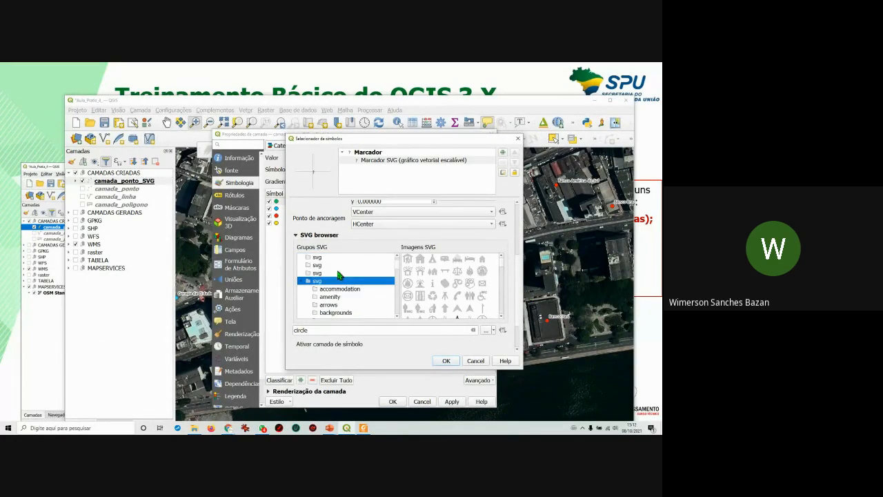
scroll(330, 290, down, 1)
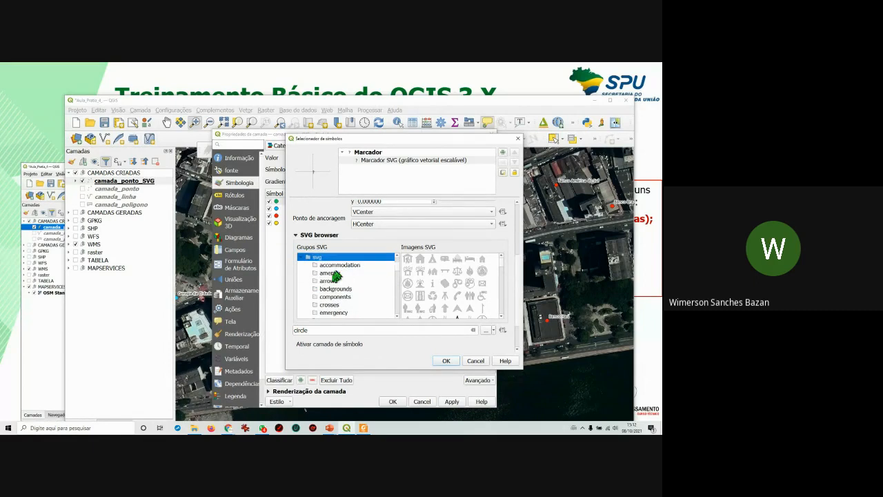
click(329, 282)
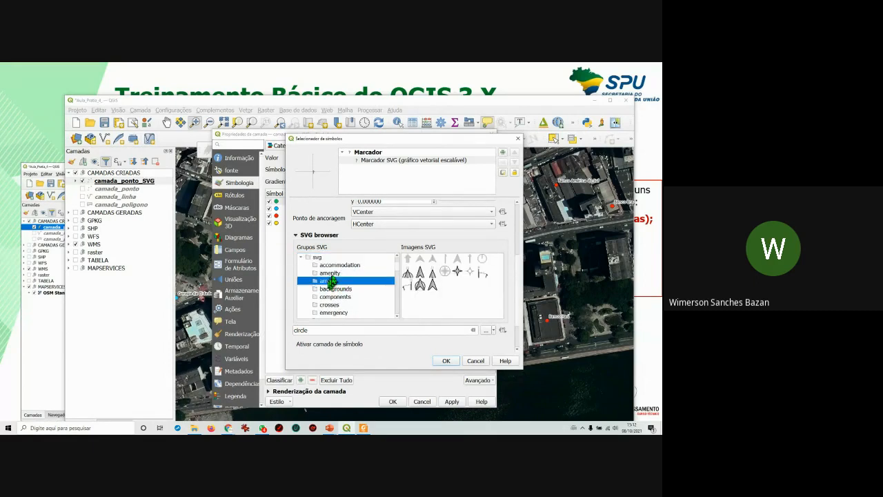
click(334, 266)
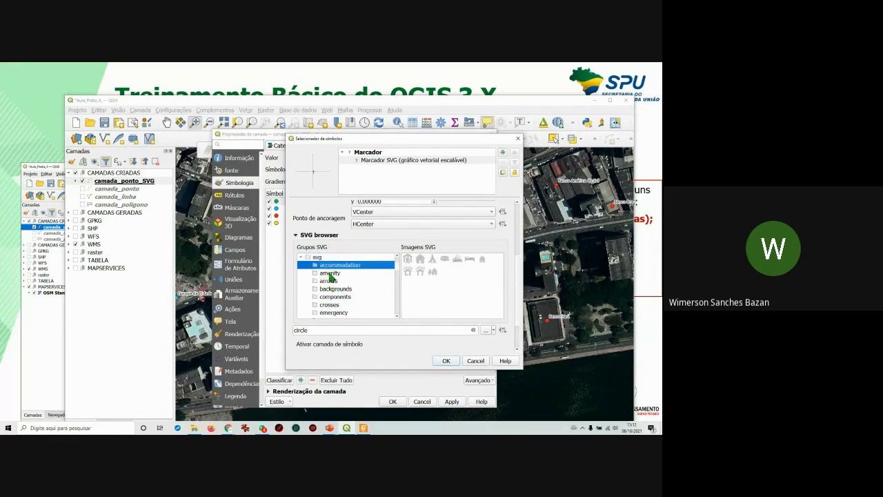
click(329, 274)
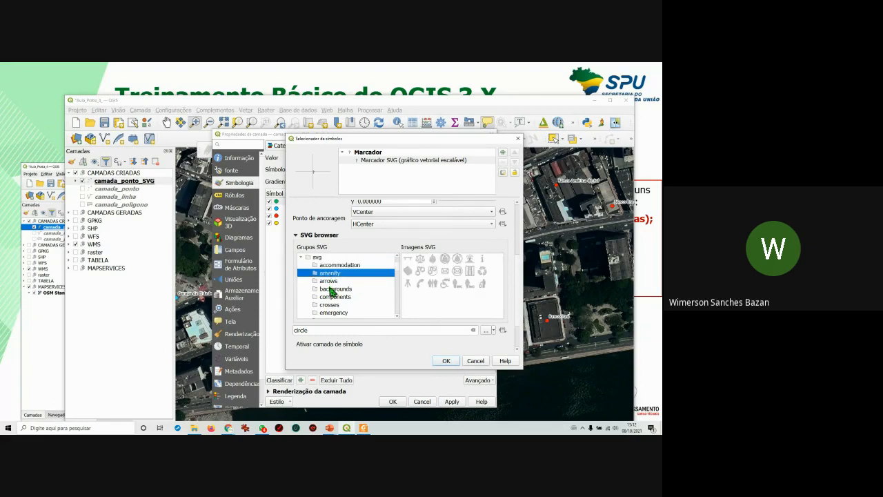
click(332, 289)
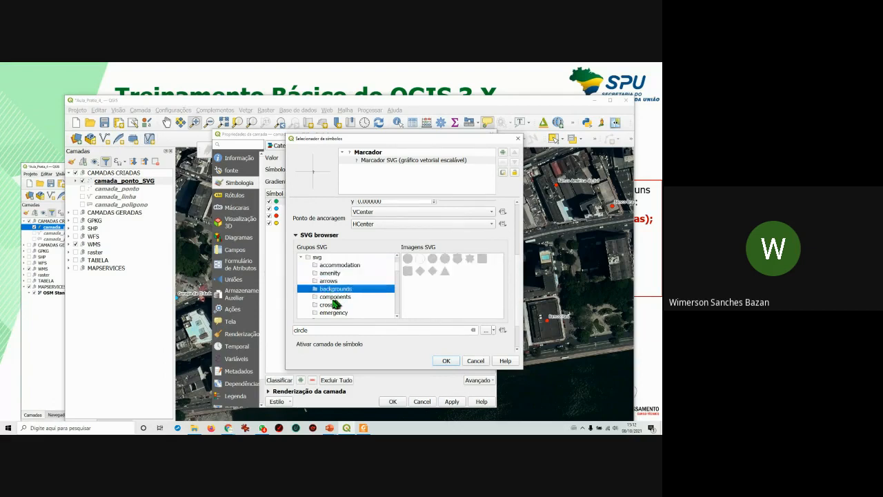
click(334, 298)
click(330, 306)
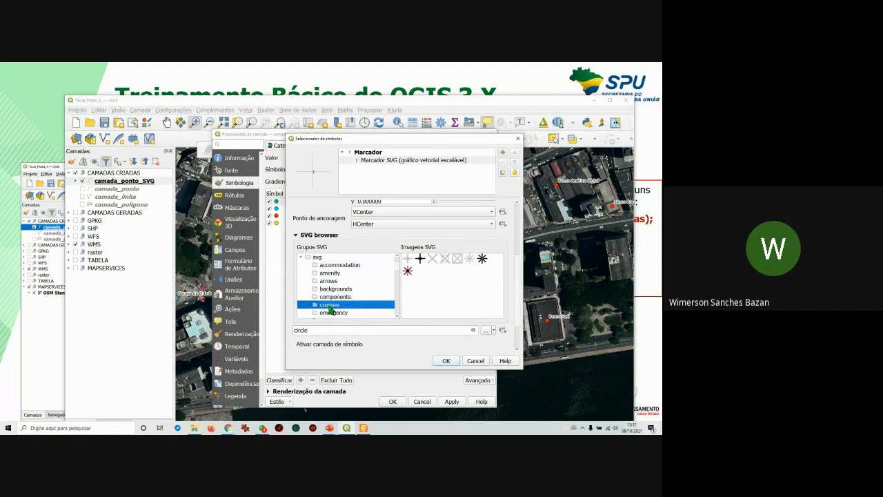
Preview the remaining SVG groups from emergency through wind_roses, plus transport and tourist.
scroll(333, 309, down, 1)
click(334, 290)
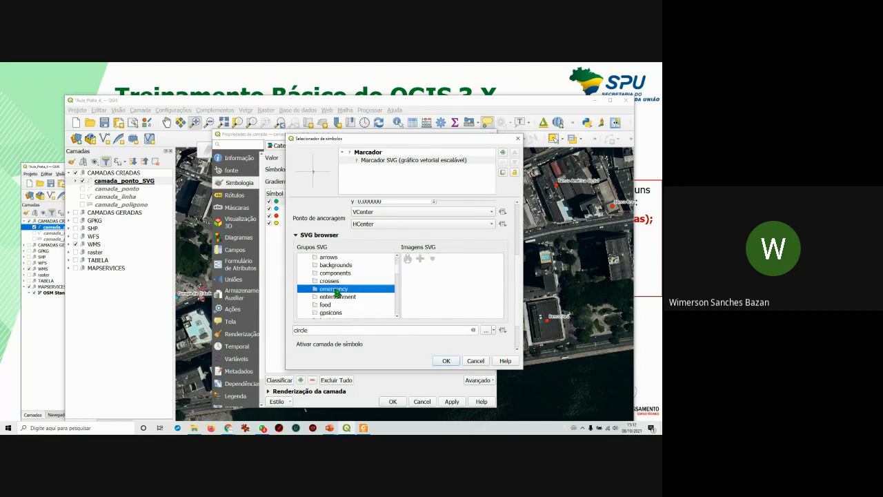
scroll(345, 288, down, 1)
click(329, 282)
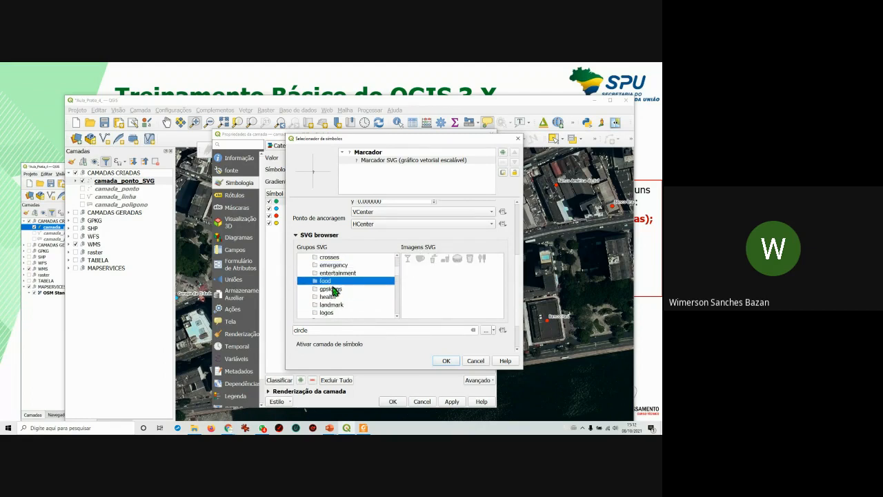
click(337, 289)
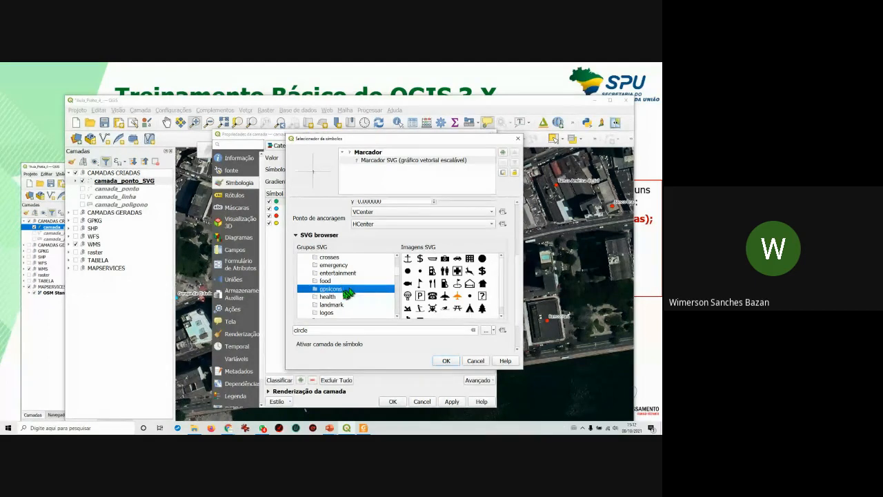
click(335, 297)
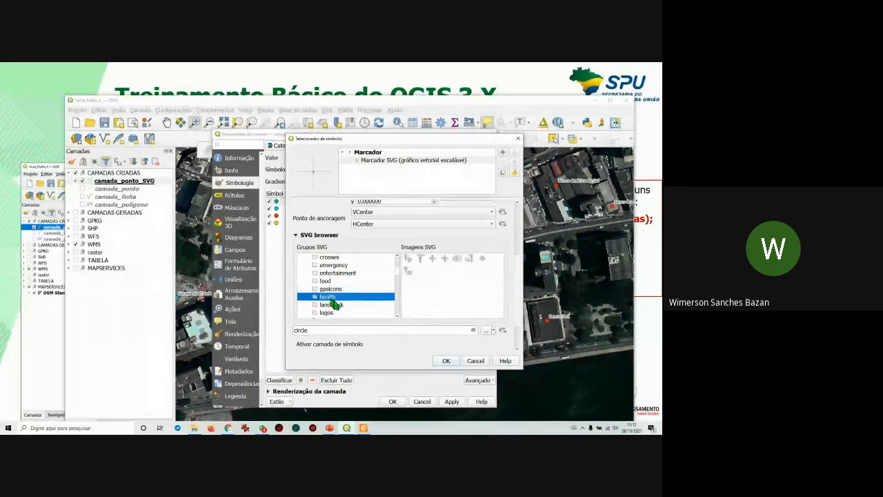
click(336, 305)
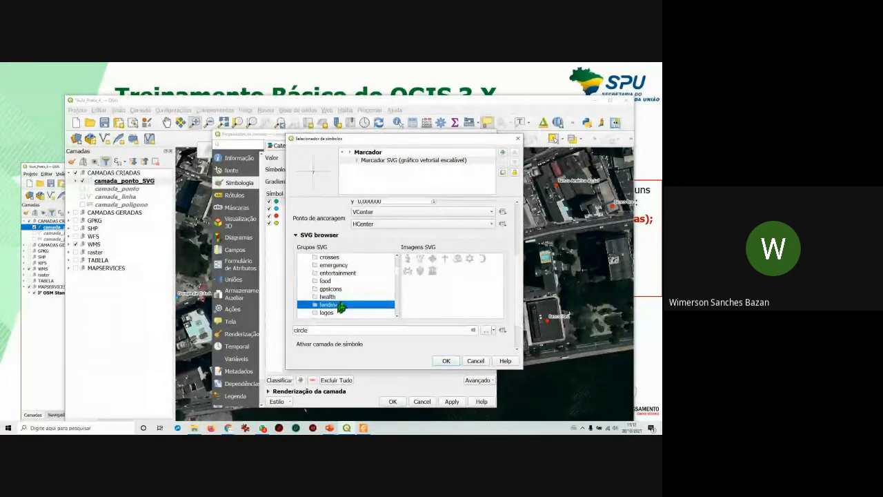
scroll(345, 304, down, 1)
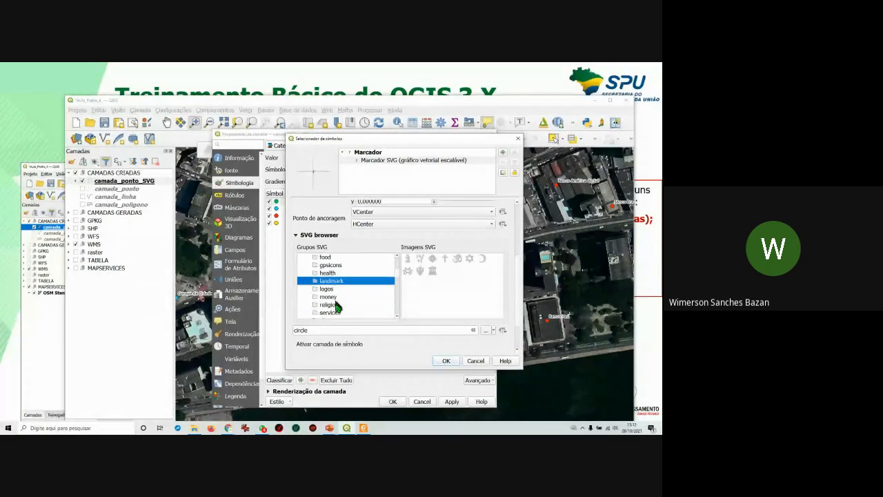
click(335, 306)
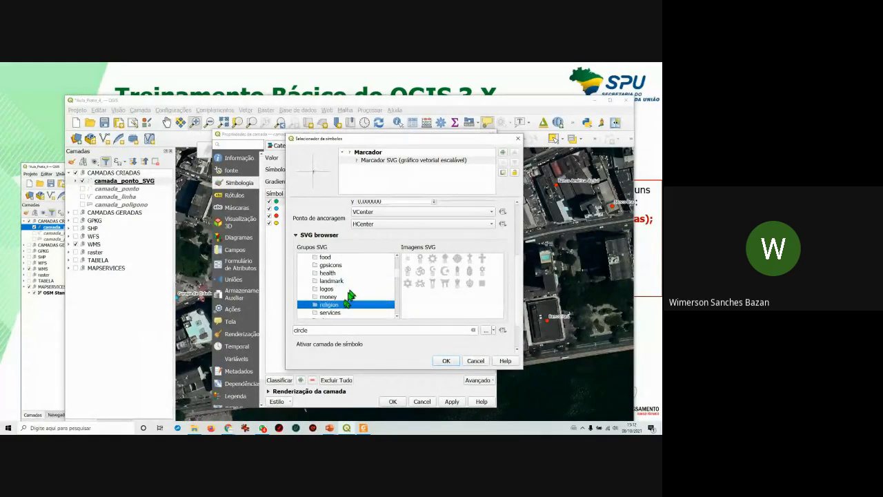
scroll(343, 308, down, 1)
click(332, 289)
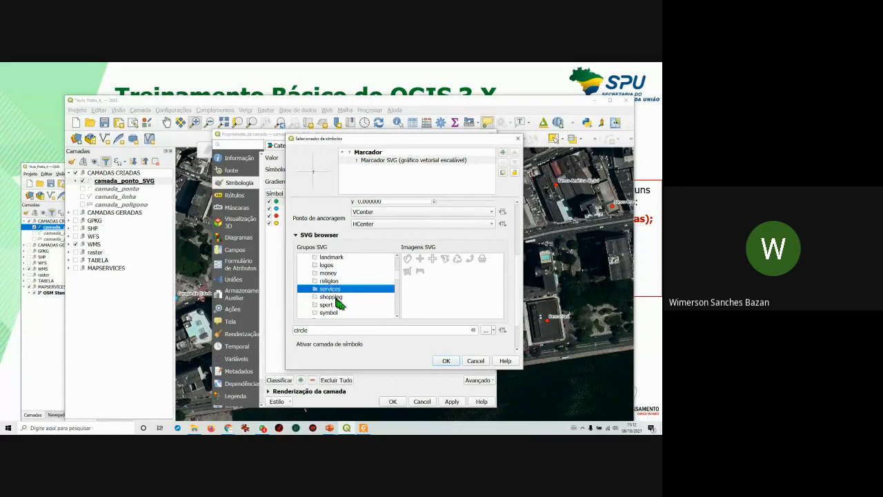
click(333, 296)
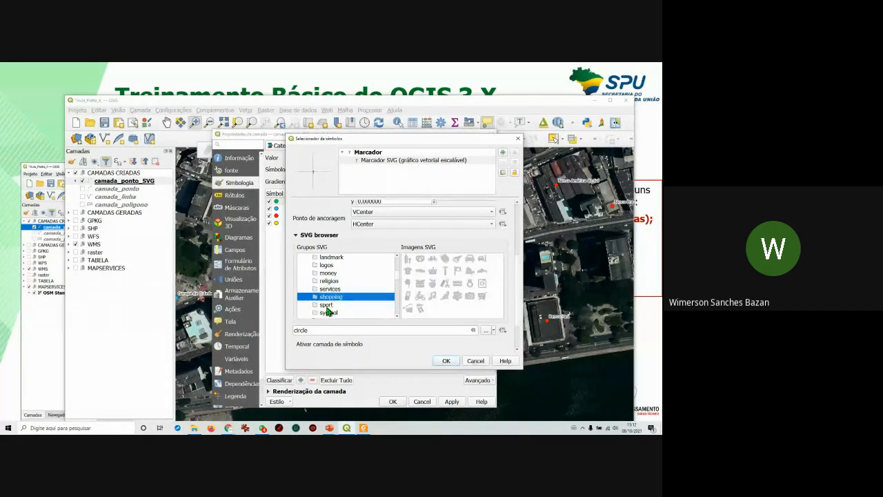
click(327, 305)
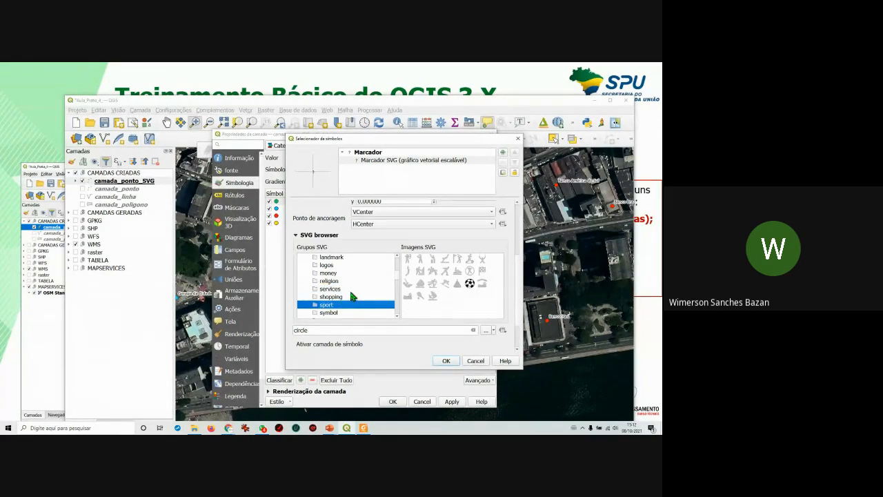
click(330, 313)
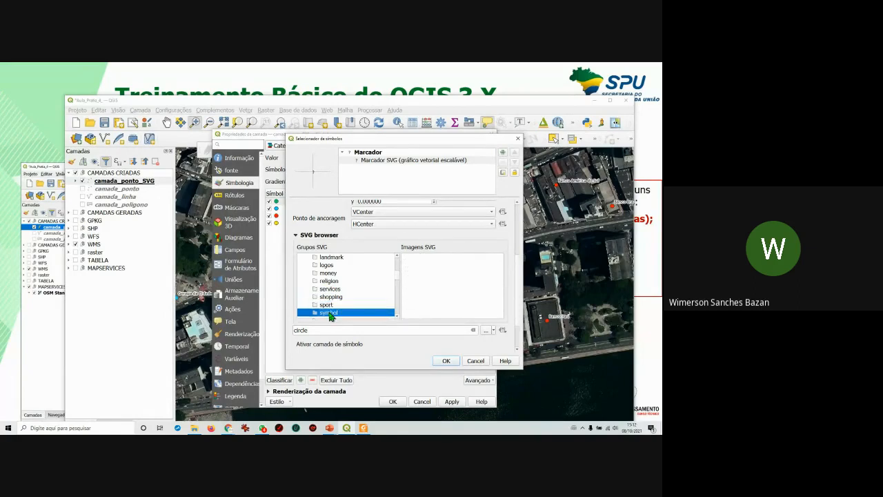
scroll(366, 290, down, 2)
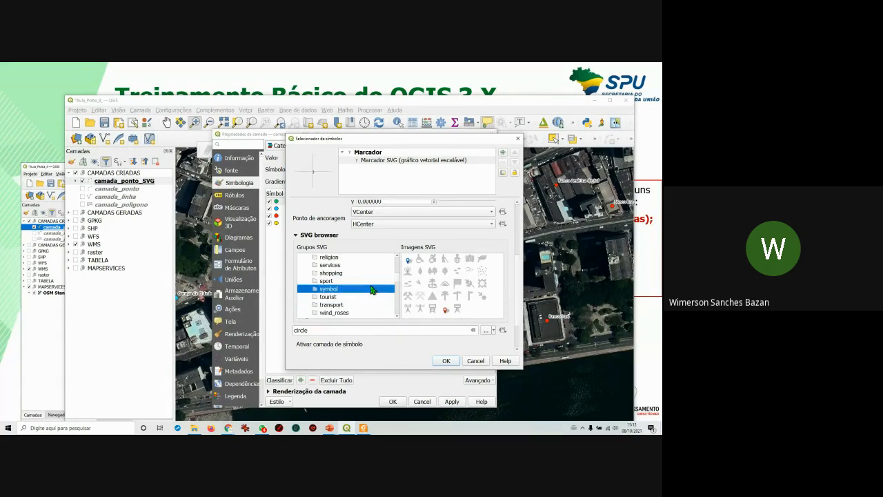
click(336, 289)
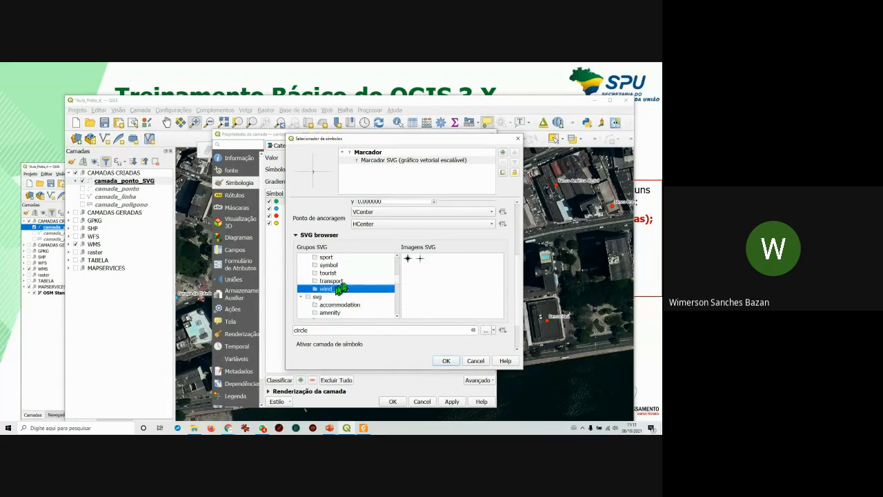
click(340, 281)
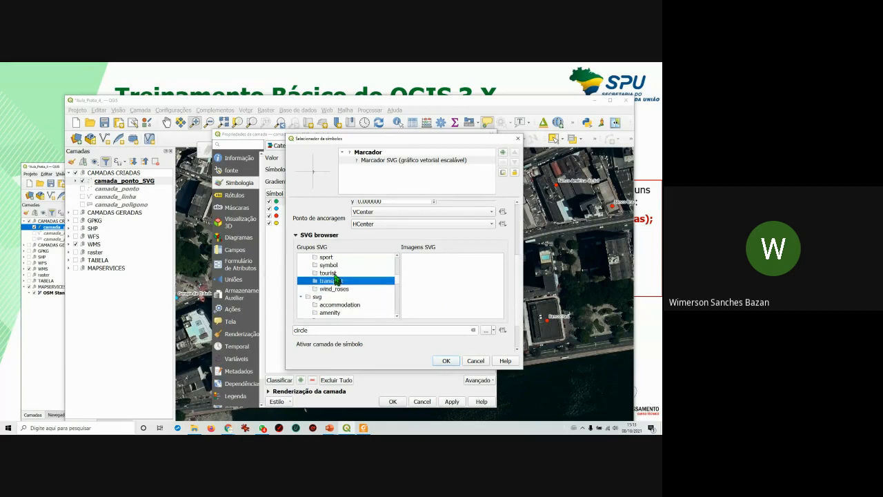
click(334, 273)
scroll(354, 281, down, 5)
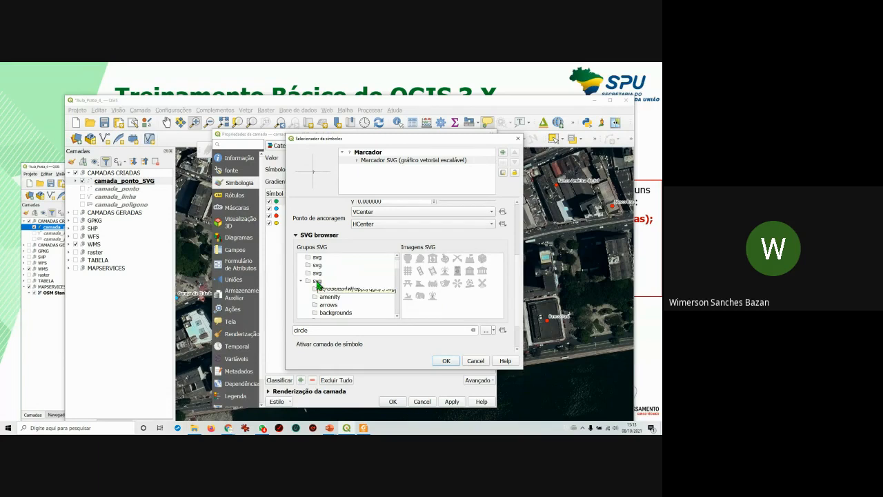
click(318, 282)
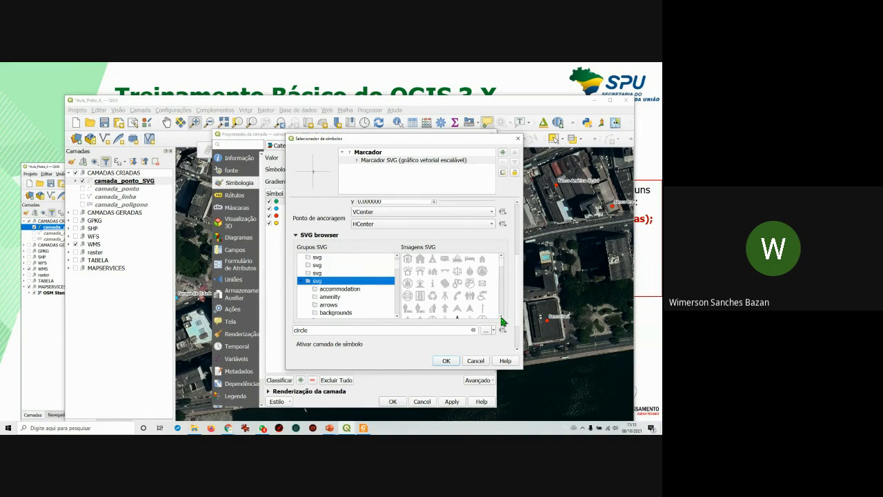
click(502, 318)
click(502, 318)
click(502, 319)
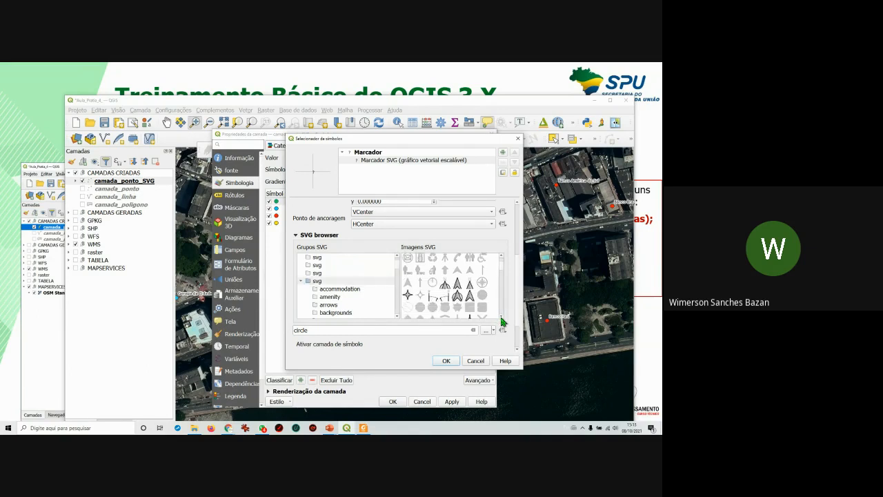
click(502, 319)
click(502, 319)
click(502, 319)
click(502, 319)
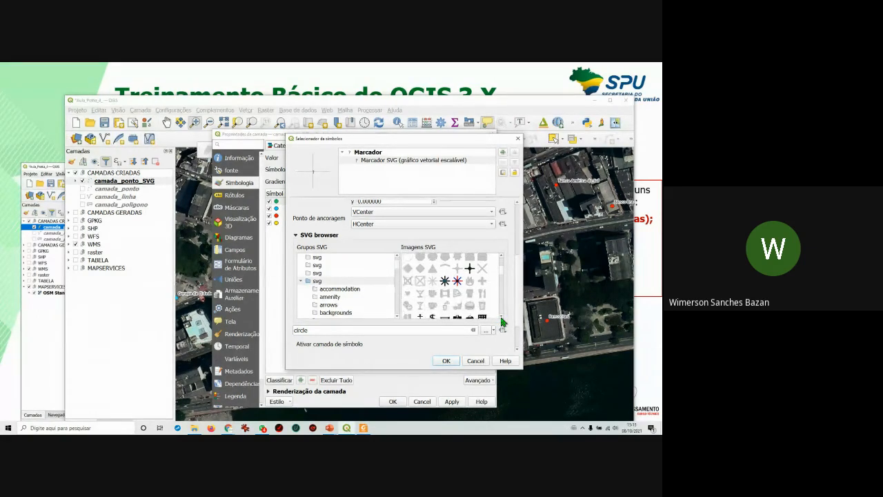
click(502, 319)
click(502, 319)
click(502, 319)
click(501, 319)
click(502, 319)
click(502, 318)
click(502, 318)
click(502, 318)
click(502, 319)
click(502, 319)
click(502, 319)
click(501, 319)
click(502, 319)
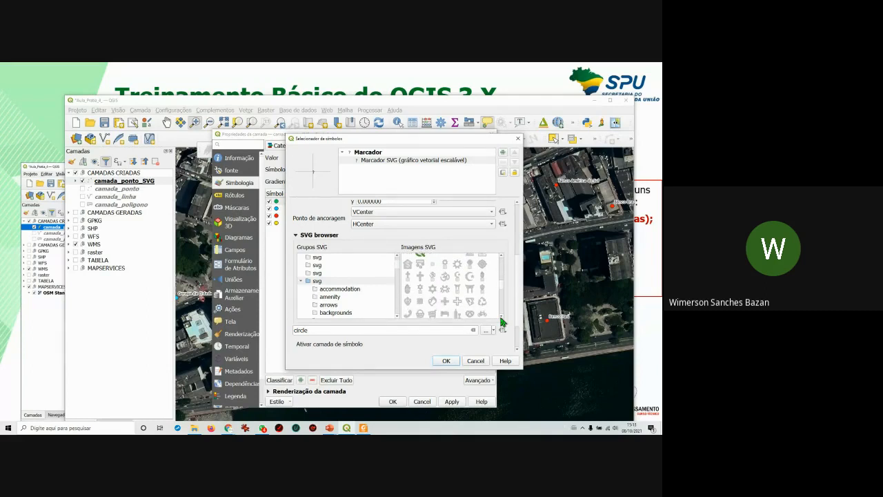
click(502, 319)
click(502, 319)
click(501, 319)
click(502, 319)
click(502, 319)
click(502, 319)
click(502, 319)
click(502, 319)
click(502, 319)
click(502, 319)
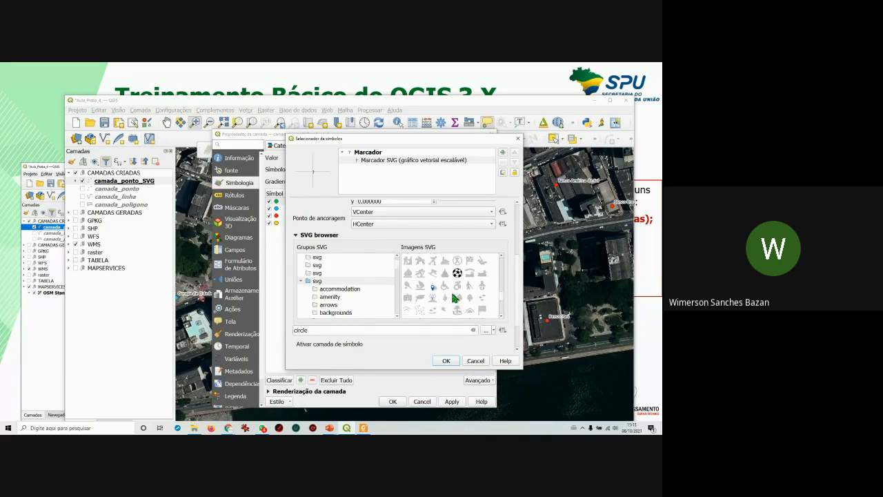
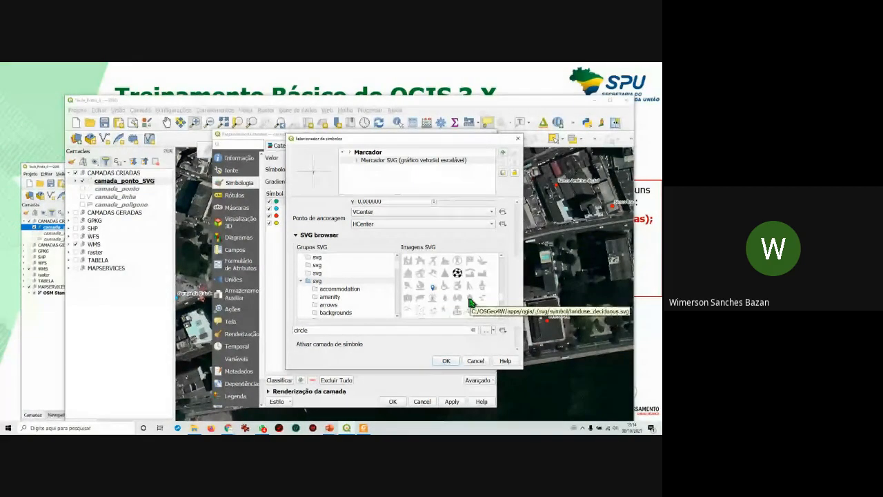
Pick the landuse_deciduous.svg tree icon for the Árvore SVG marker.
click(482, 300)
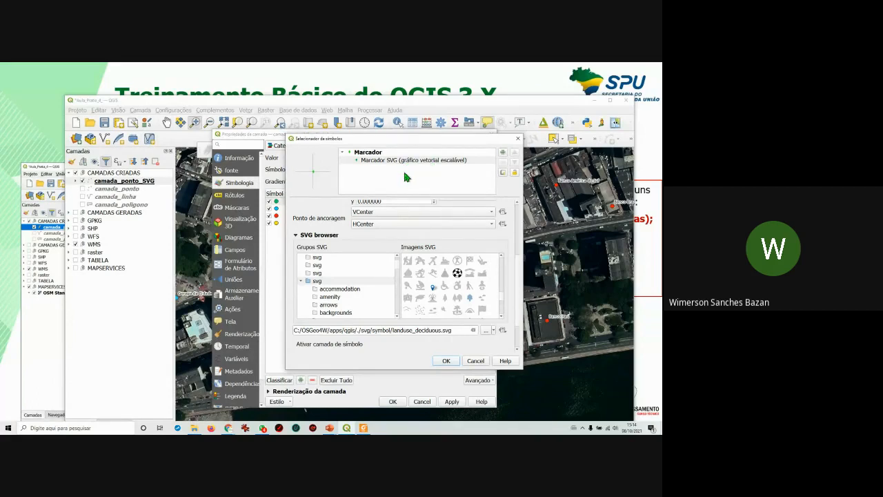
drag(517, 261, 518, 211)
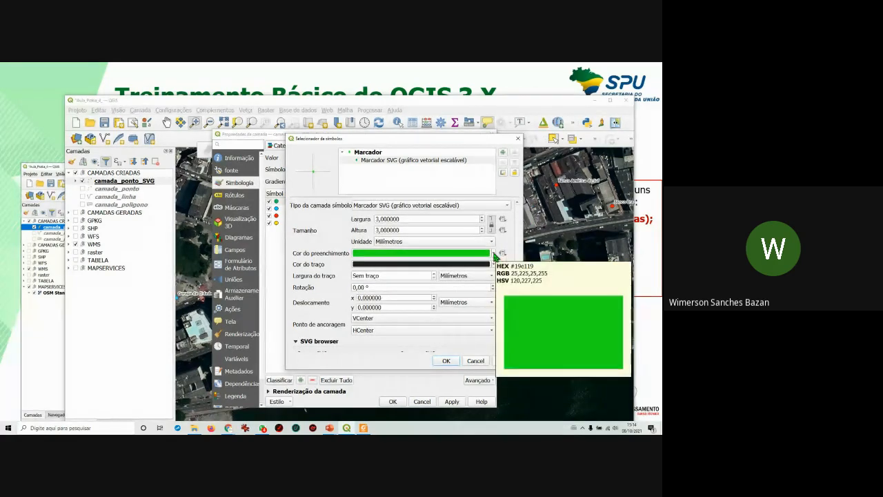
Make the tree marker 7.6 mm wide with a 0.1 mm stroke and confirm the symbol.
click(483, 217)
click(482, 217)
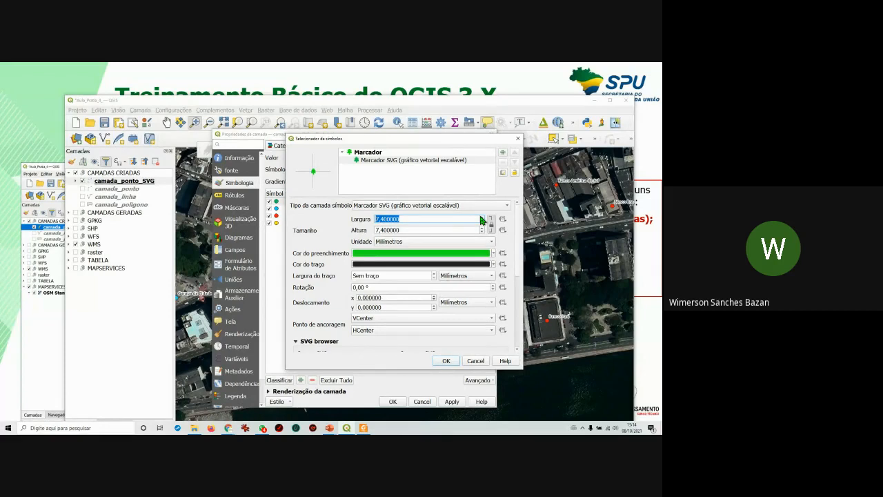
click(433, 273)
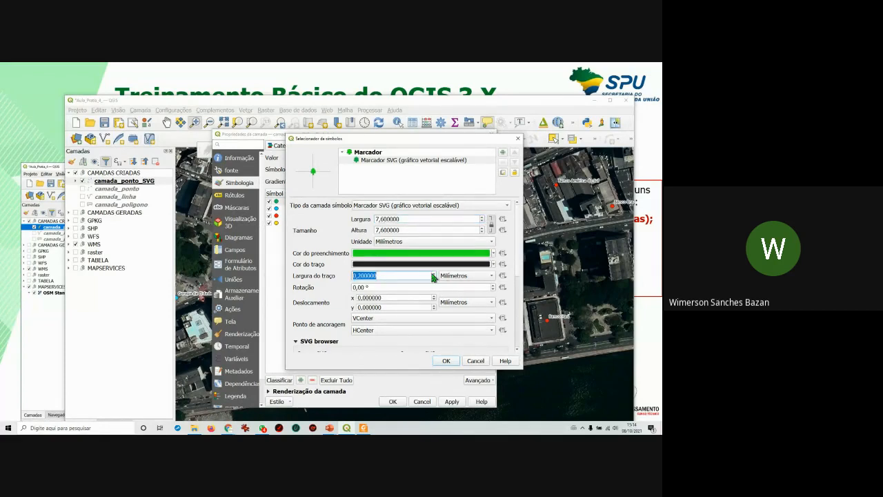
click(359, 275)
double_click(359, 275)
click(384, 274)
text(0,1)
click(447, 361)
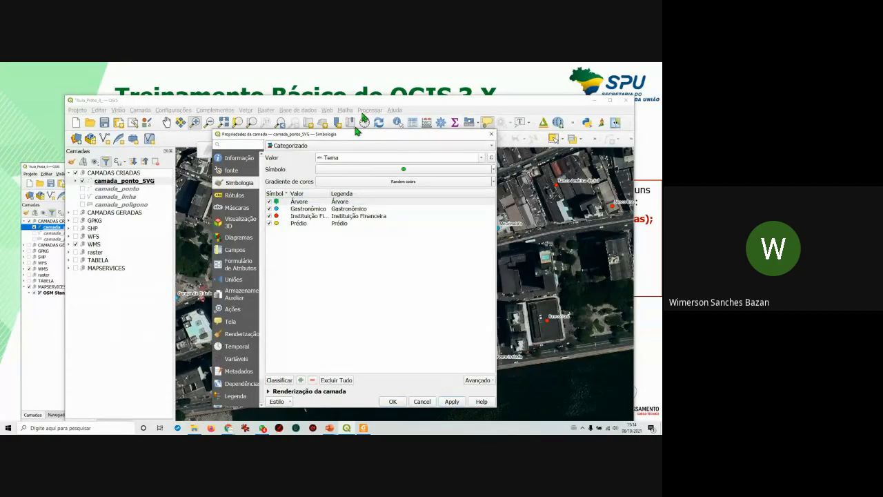
Reopen the Árvore symbol, select its Marcador SVG layer and scroll to the SVG browser.
drag(398, 136, 519, 148)
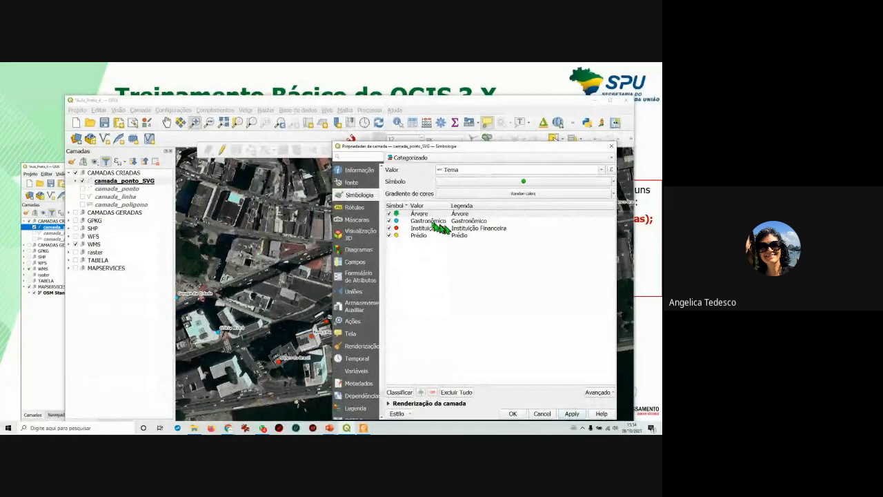
double_click(397, 215)
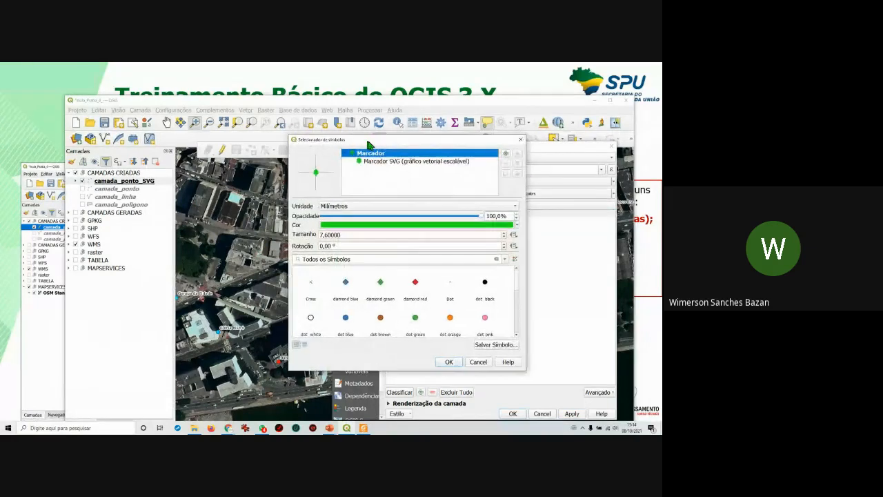
drag(370, 144, 380, 148)
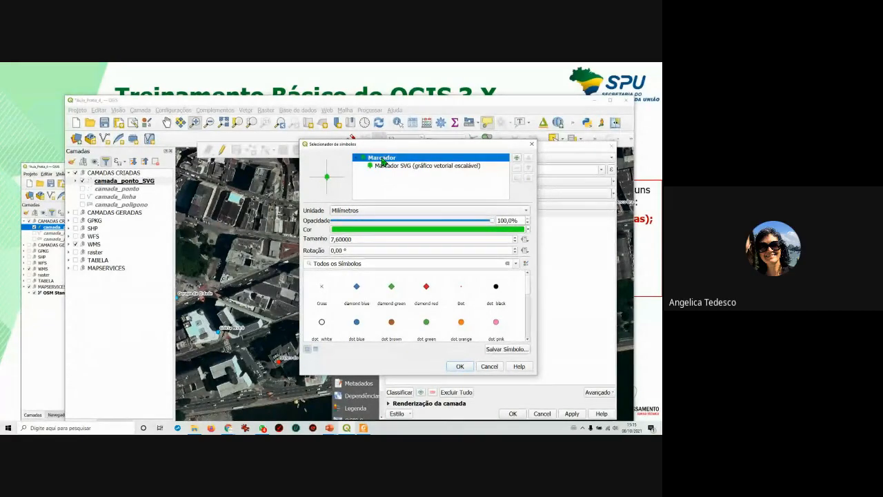
click(391, 167)
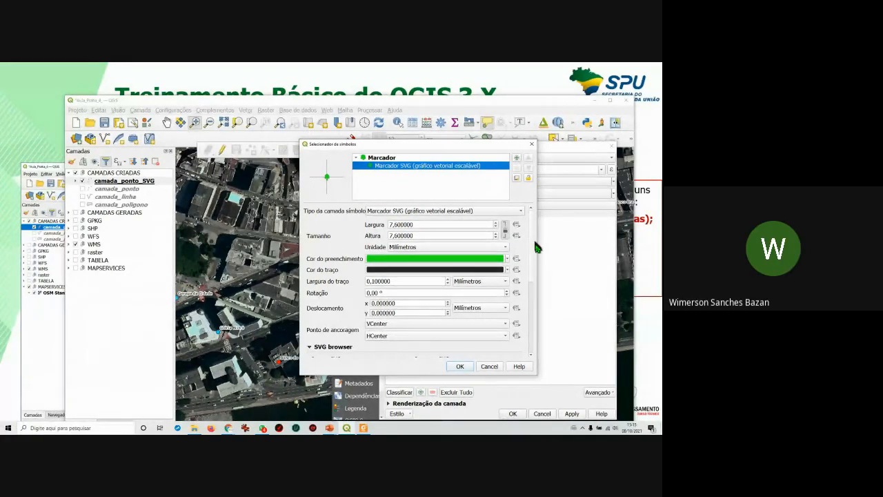
drag(533, 252, 533, 299)
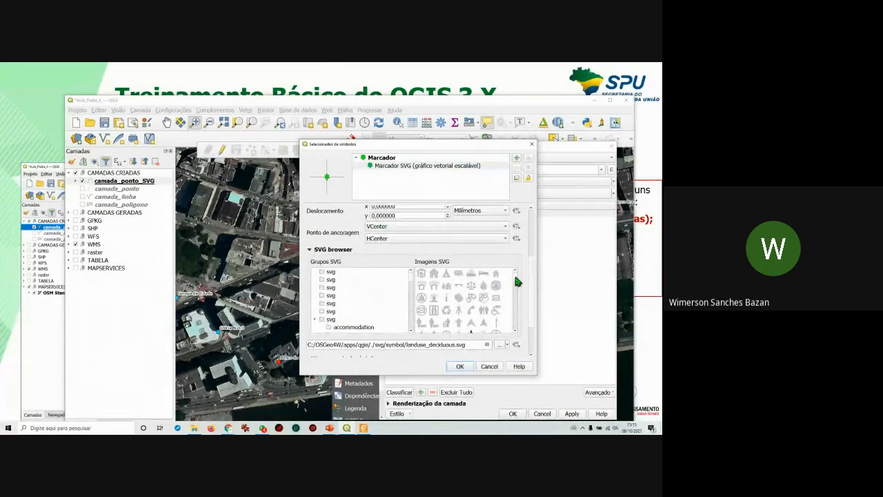
scroll(379, 310, down, 1)
click(365, 304)
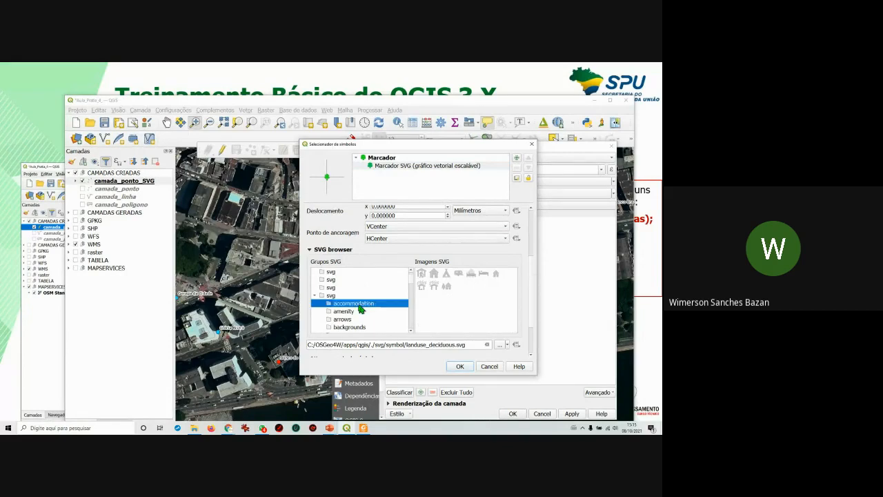
click(347, 312)
scroll(348, 315, down, 1)
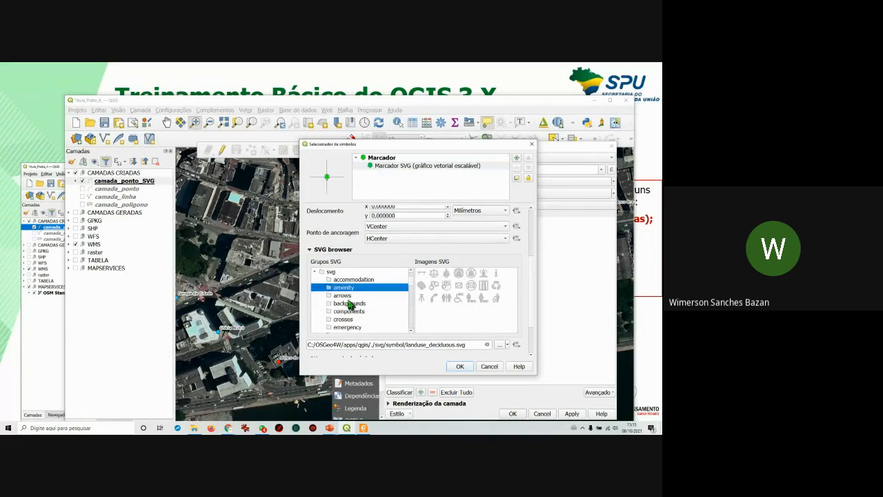
click(343, 295)
click(349, 304)
click(349, 312)
click(348, 319)
scroll(349, 322, down, 1)
click(347, 304)
click(347, 312)
scroll(347, 311, down, 1)
click(342, 296)
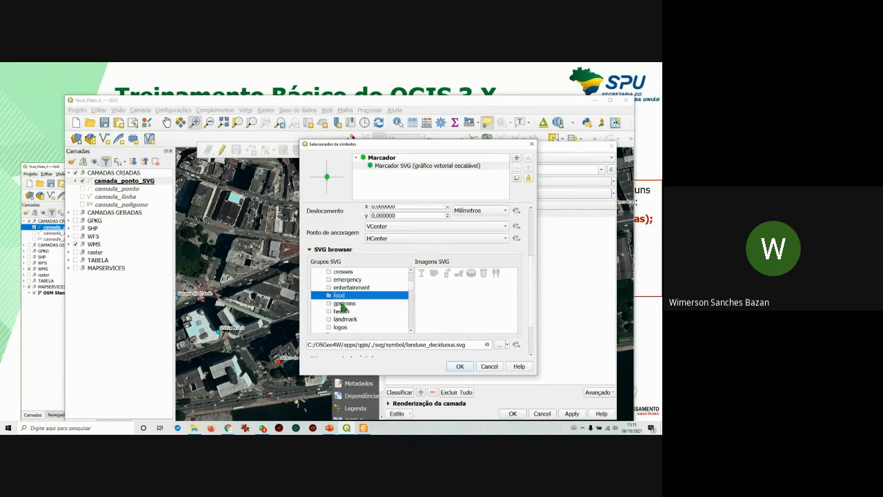
click(343, 303)
scroll(387, 309, down, 1)
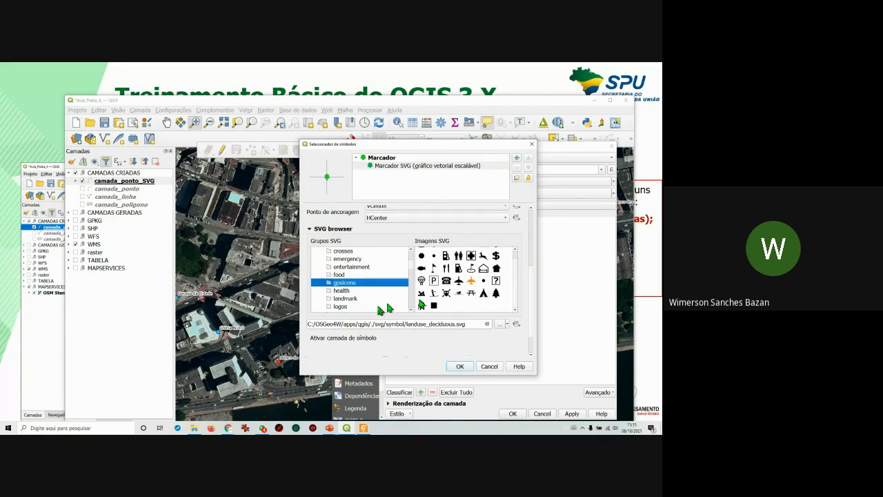
click(348, 291)
click(350, 298)
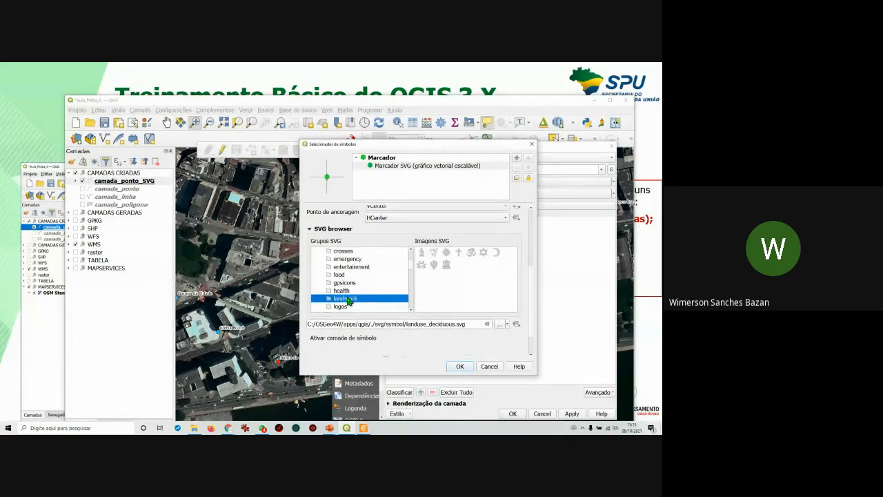
click(344, 304)
scroll(345, 304, down, 1)
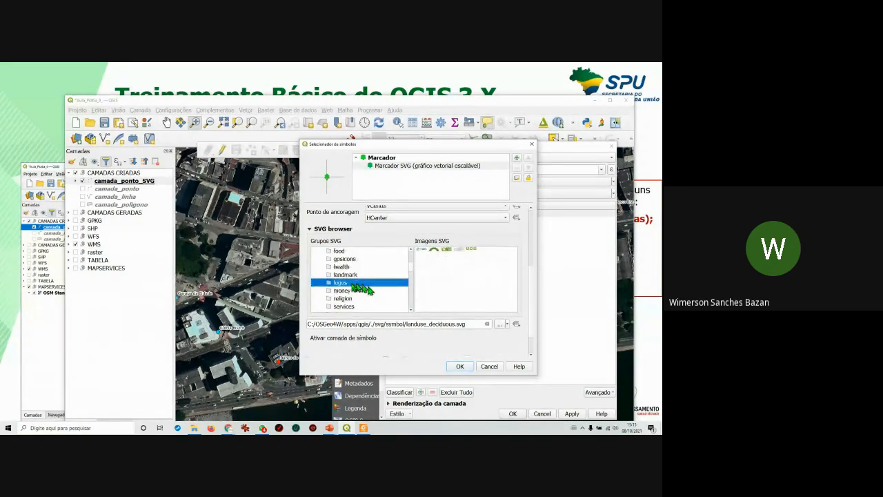
click(343, 293)
click(343, 299)
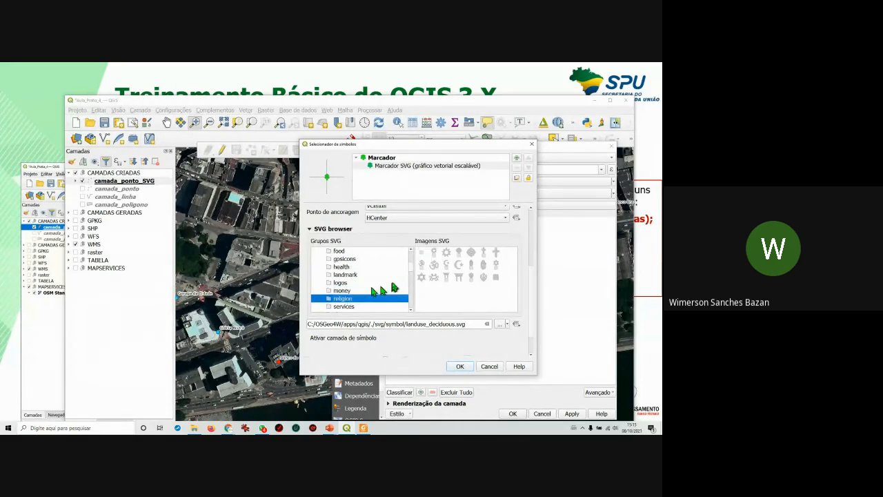
scroll(366, 285, down, 1)
click(349, 283)
click(350, 289)
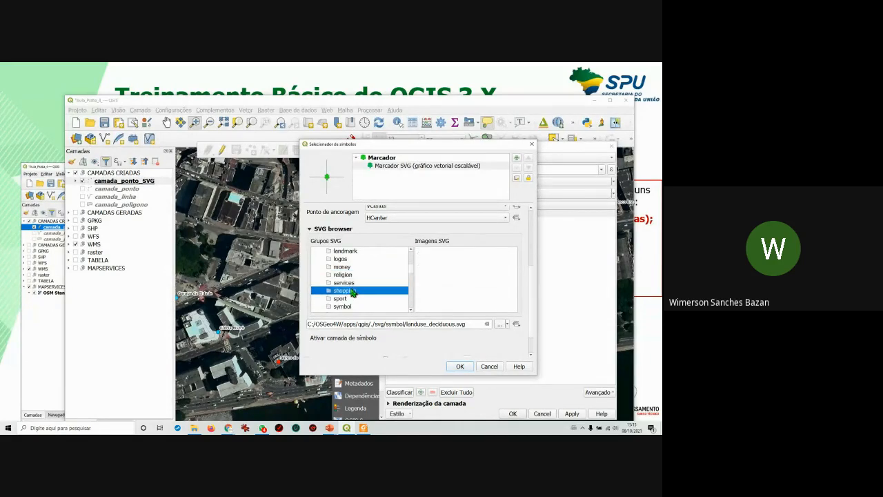
scroll(352, 289, down, 1)
click(344, 276)
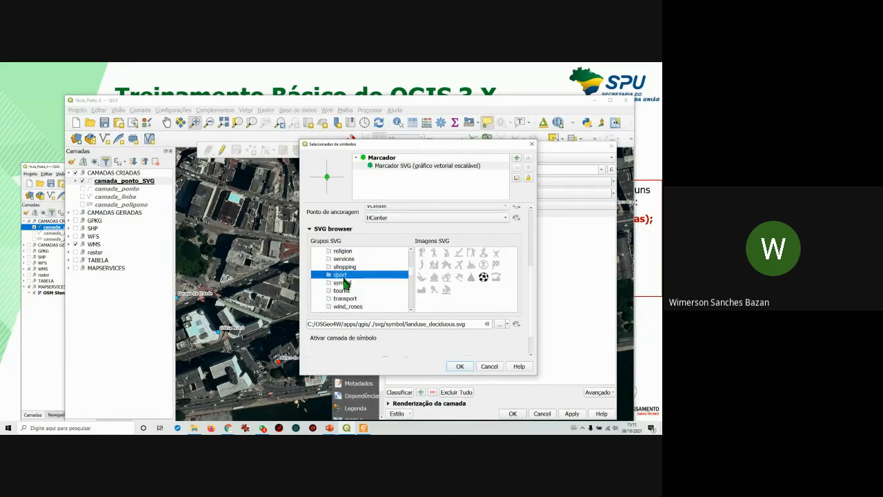
click(344, 283)
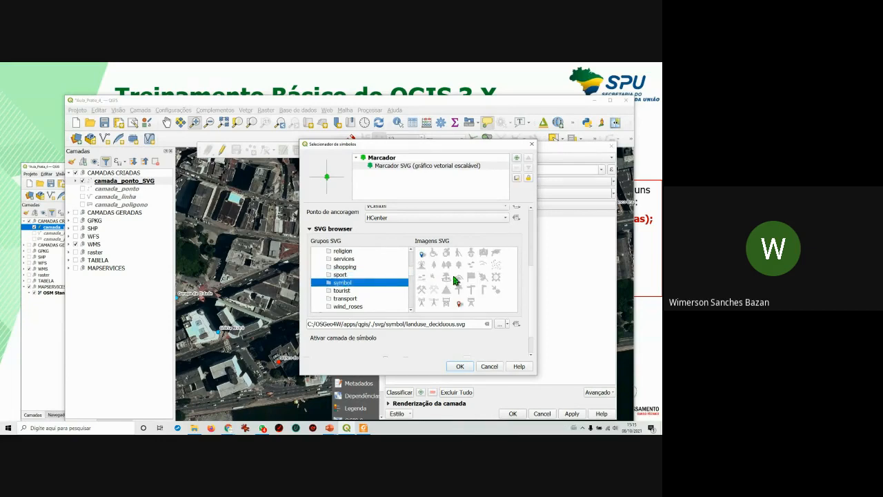
scroll(365, 282, up, 3)
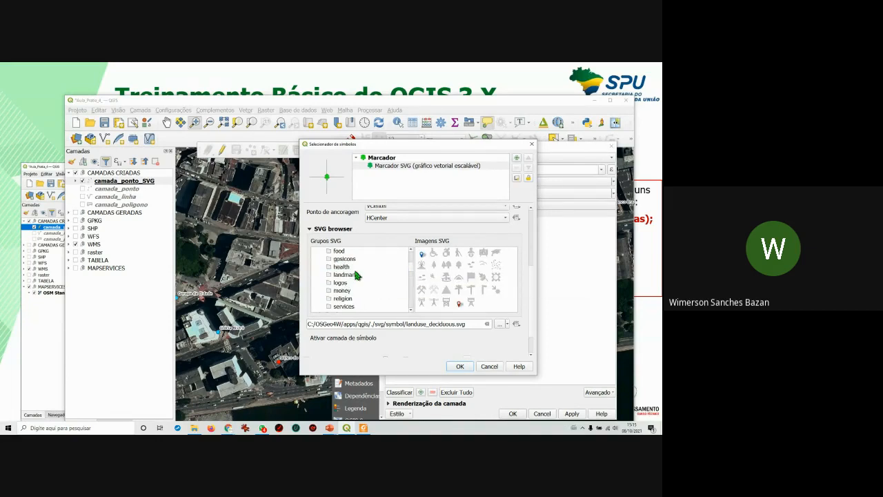
scroll(358, 275, down, 3)
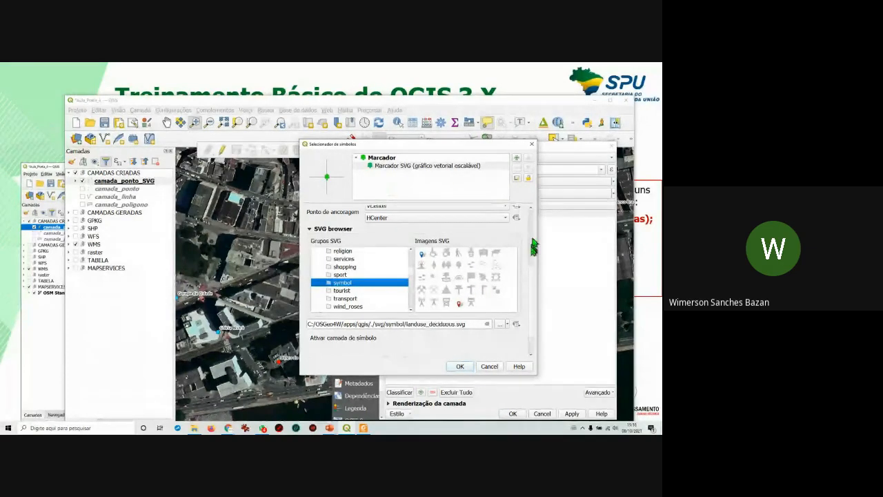
Set the Árvore tree marker to 8 mm with a 0.1 mm outline and apply it to the map.
drag(532, 268, 532, 222)
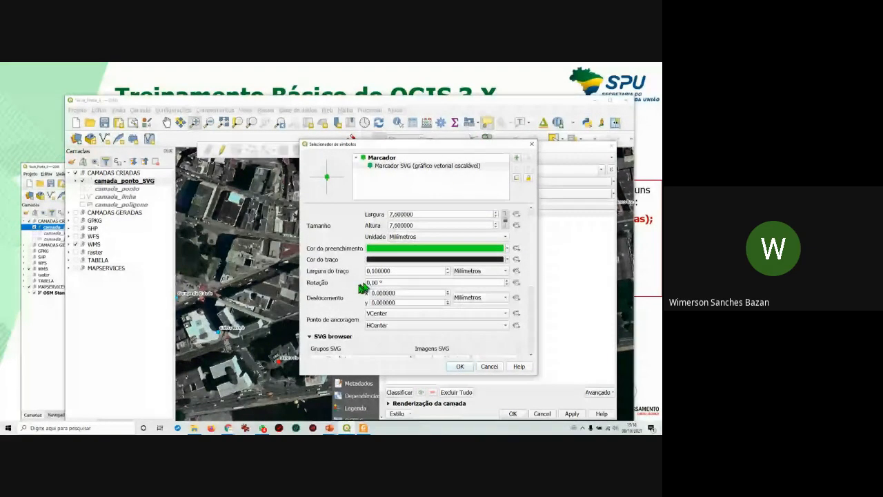
click(448, 274)
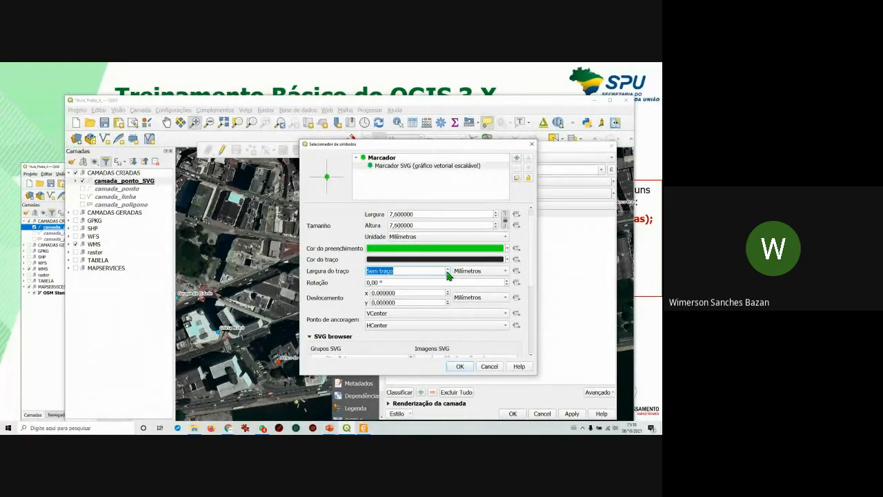
click(447, 269)
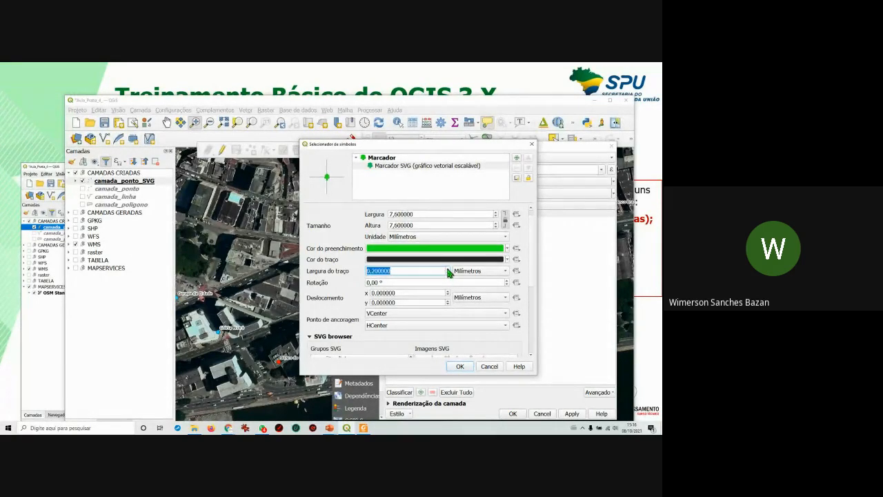
click(377, 272)
double_click(495, 212)
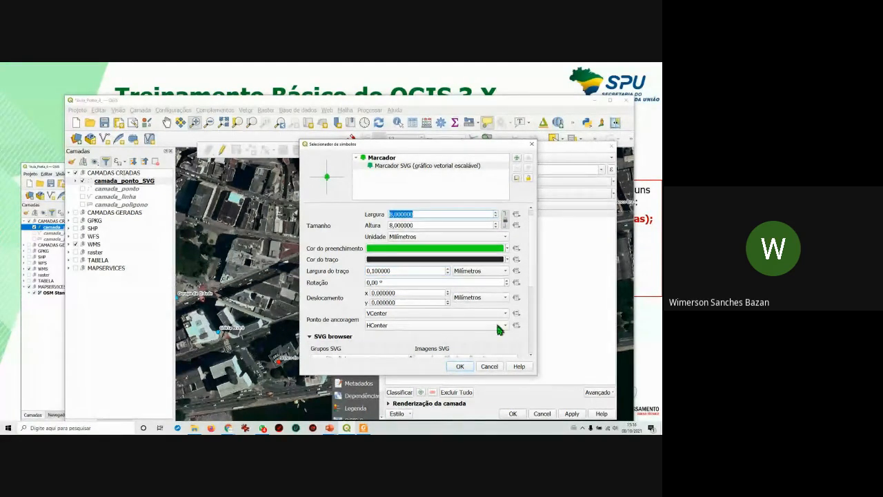
click(460, 367)
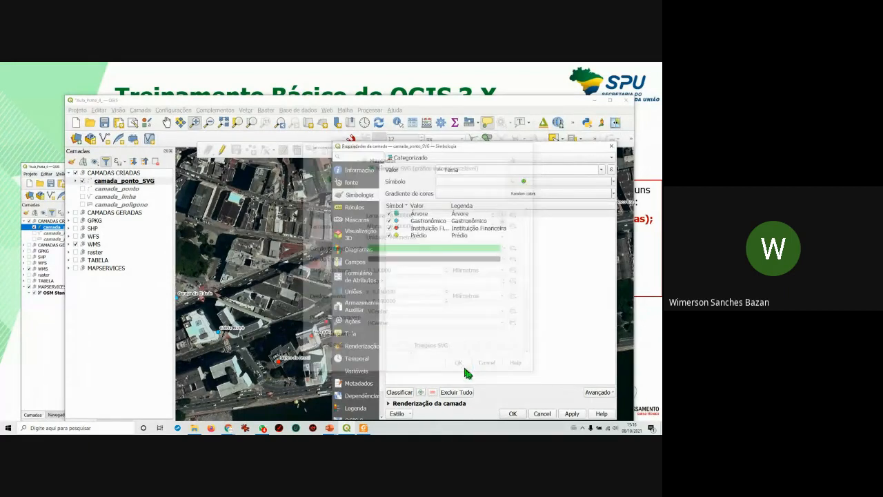
click(572, 415)
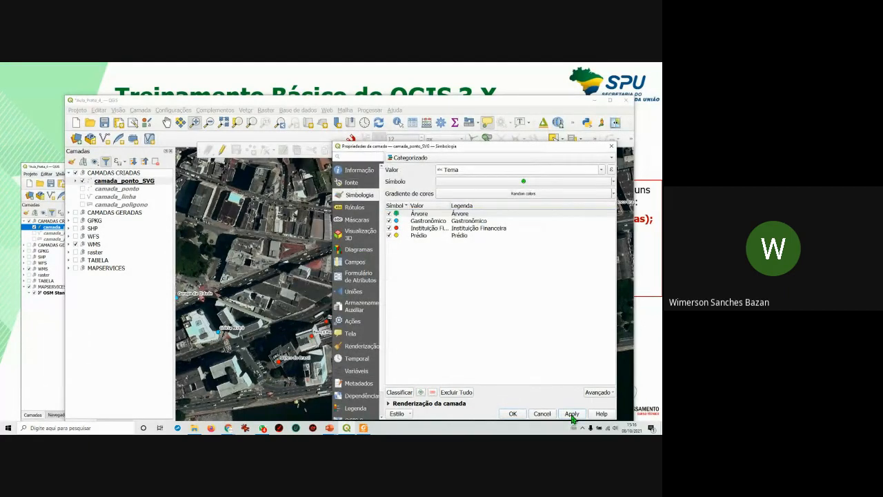
drag(503, 143, 321, 148)
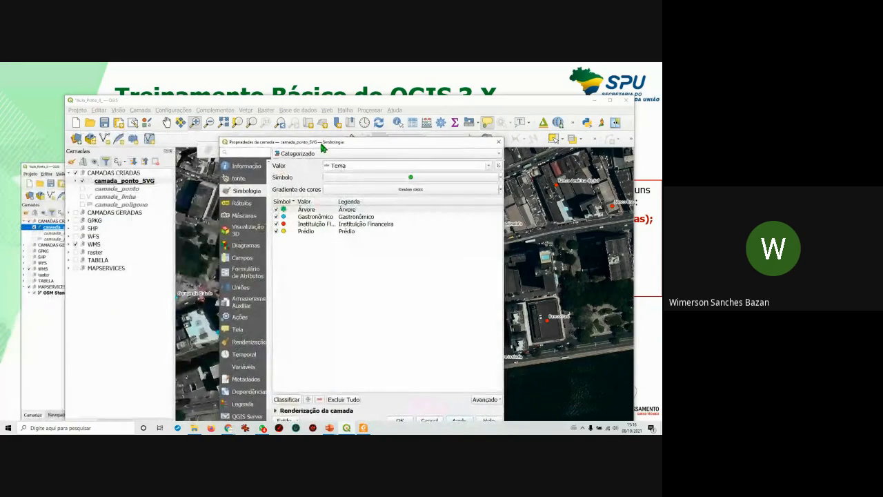
Open the Gastronômico symbol and change its symbol layer type to SVG Marker.
double_click(284, 217)
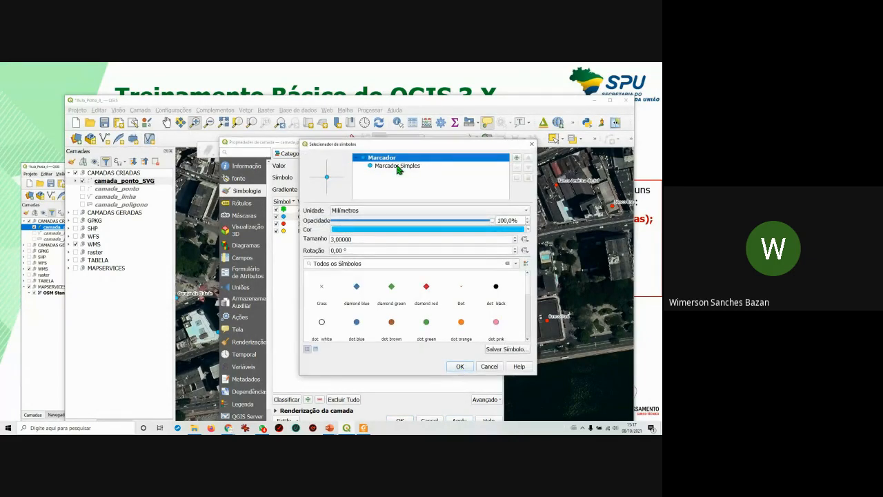
click(406, 166)
click(421, 213)
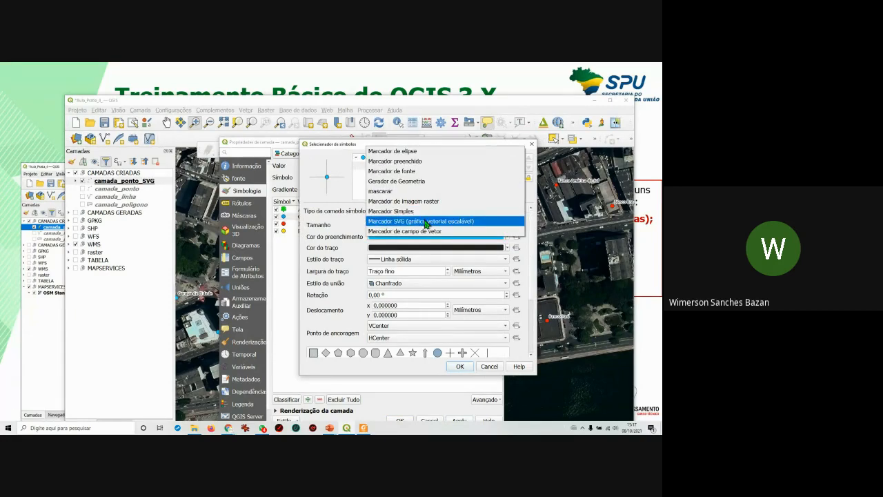
click(426, 222)
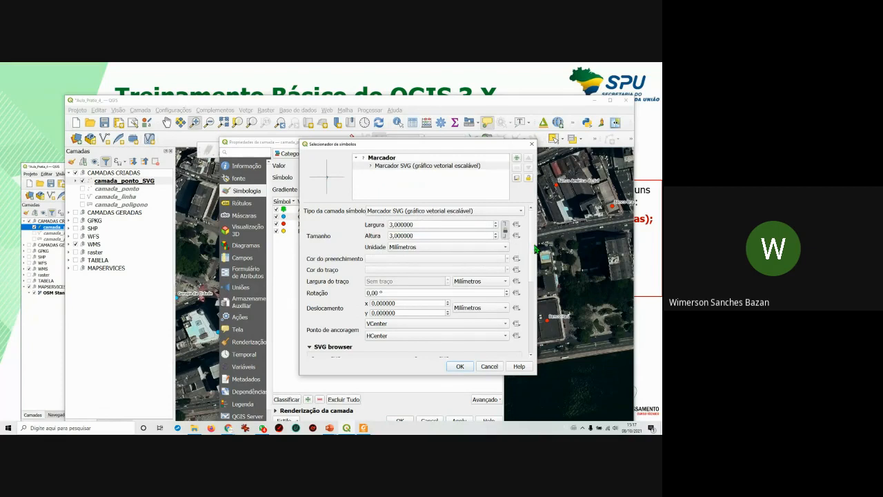
drag(533, 243, 532, 299)
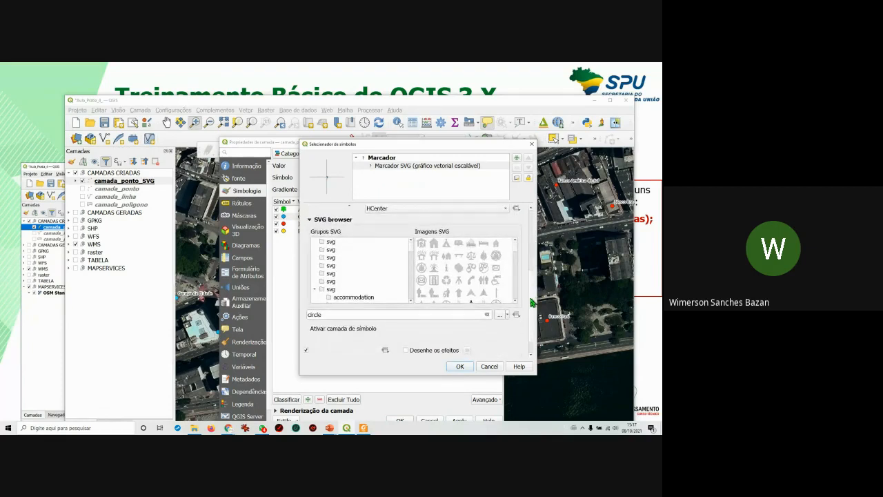
scroll(345, 297, down, 1)
Preview the accommodation, amenity, landmark, health, sport and shopping SVG icon groups.
click(352, 274)
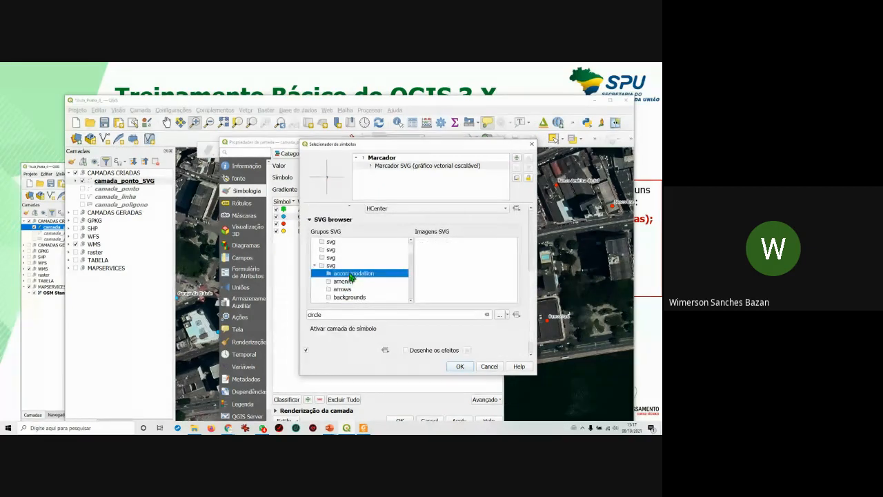
scroll(354, 270, down, 1)
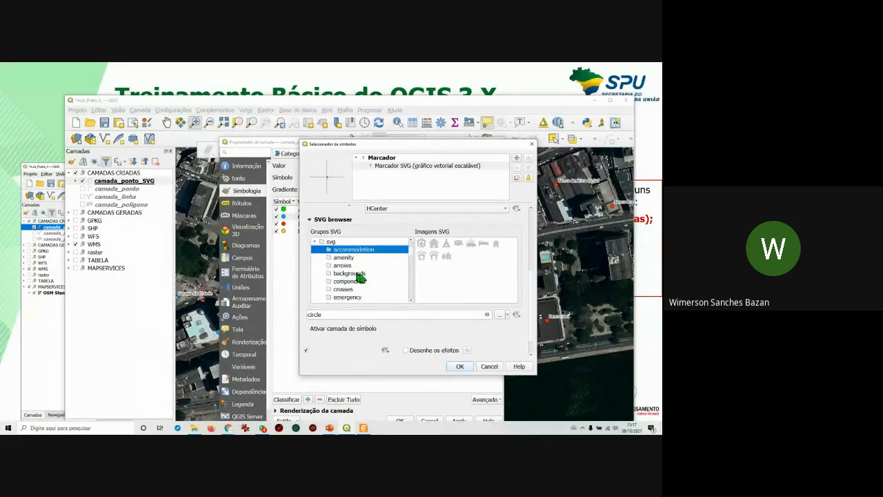
click(352, 259)
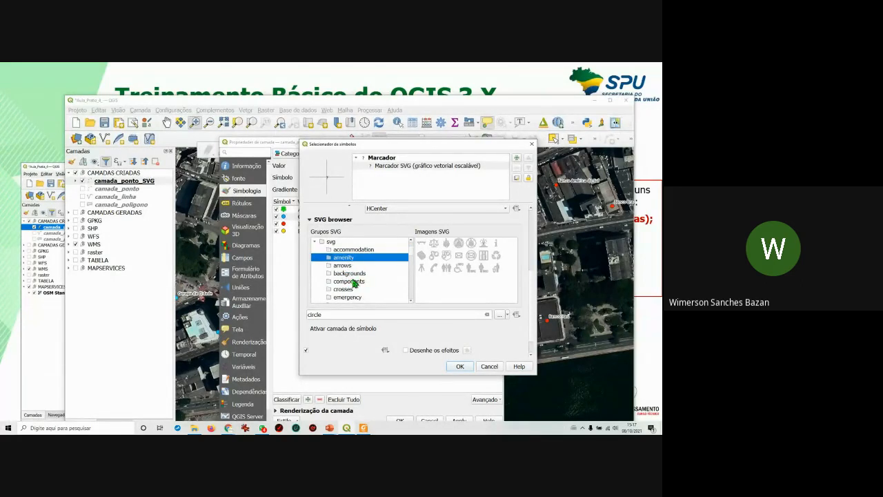
scroll(353, 272, down, 2)
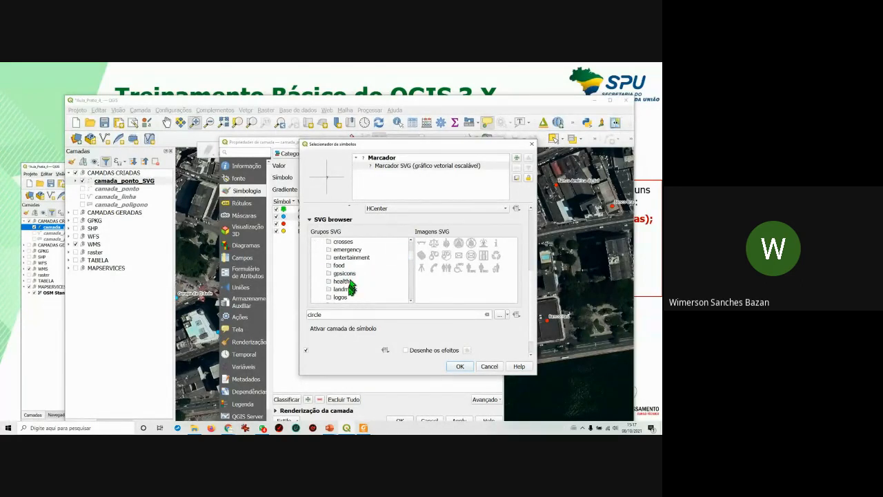
click(349, 289)
click(343, 282)
scroll(348, 280, down, 4)
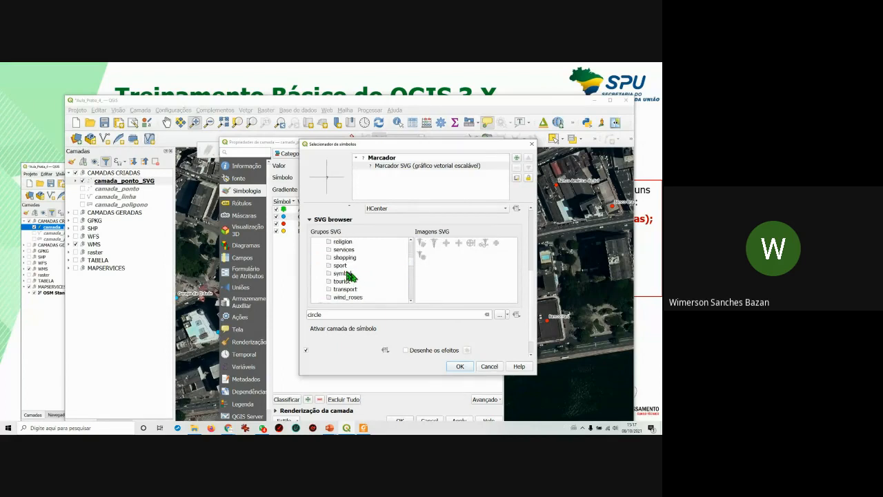
click(341, 267)
click(343, 258)
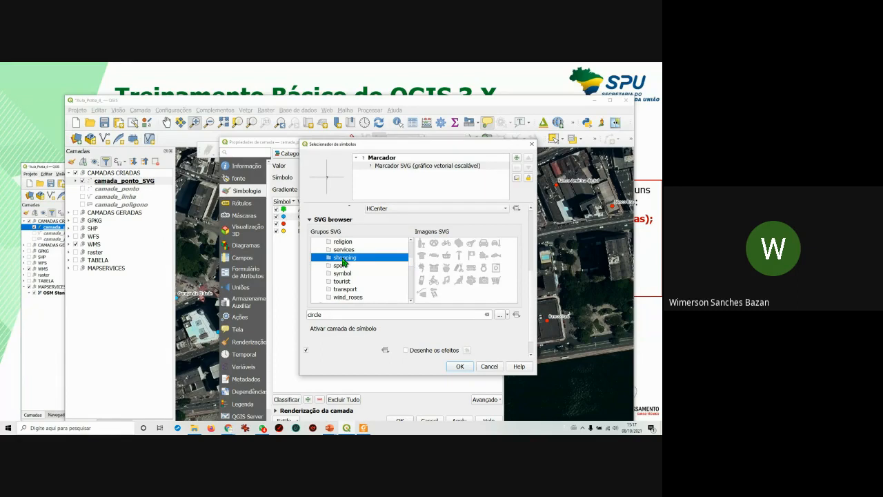
scroll(352, 279, down, 1)
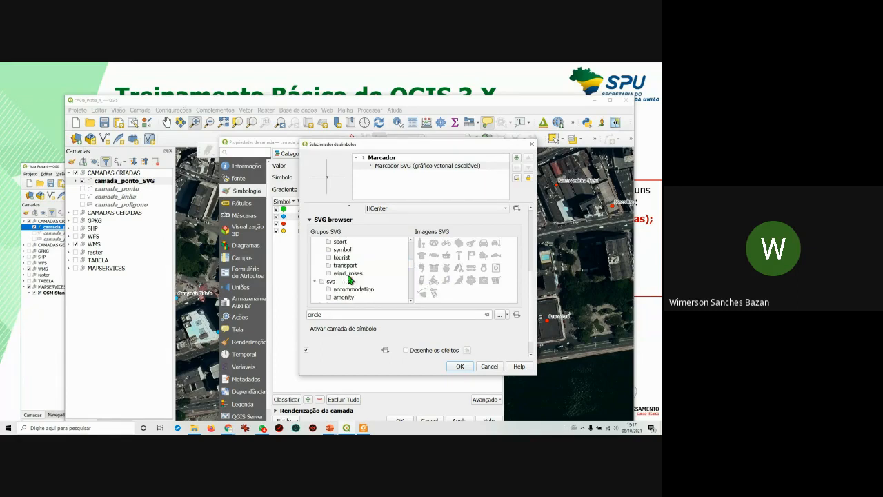
scroll(360, 277, down, 1)
Preview the accommodation, amenity, arrows, backgrounds, components, crosses and emergency SVG groups.
click(350, 266)
click(350, 273)
click(350, 281)
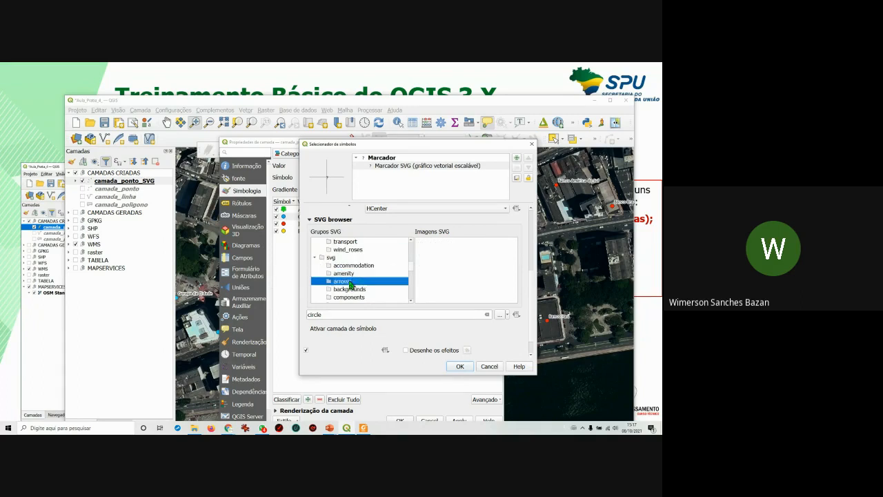
click(354, 289)
scroll(353, 288, down, 1)
click(353, 274)
click(350, 282)
scroll(356, 289, down, 1)
click(345, 266)
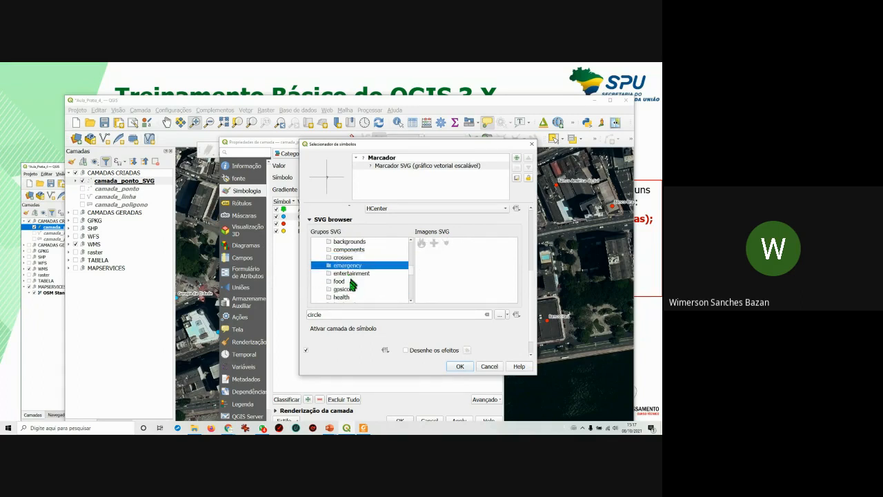
Open the food group and choose the food_restaurant icon as the marker.
click(345, 281)
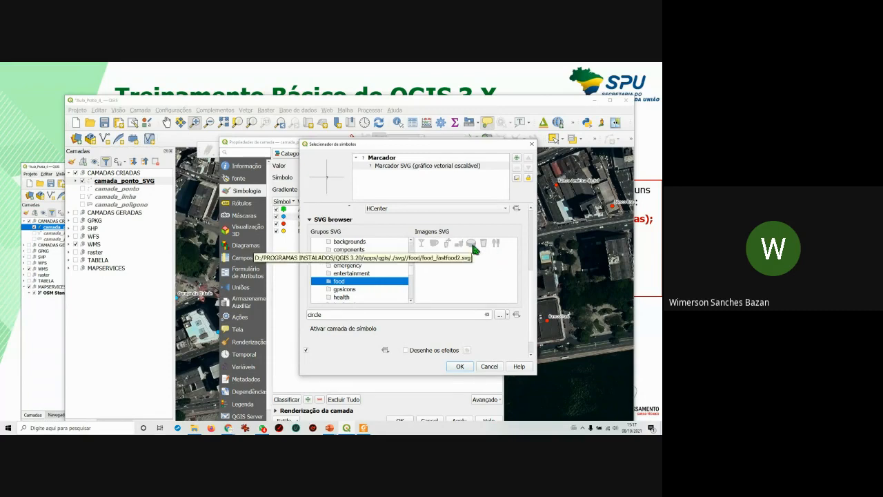
click(496, 244)
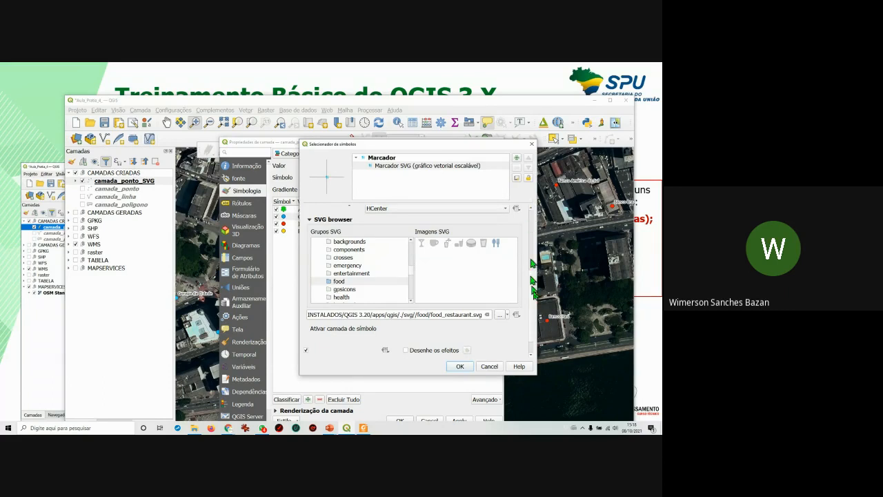
scroll(533, 298, up, 5)
Set the restaurant marker size to 8 mm with a 0.1 mm outline and confirm the symbol.
scroll(423, 280, up, 1)
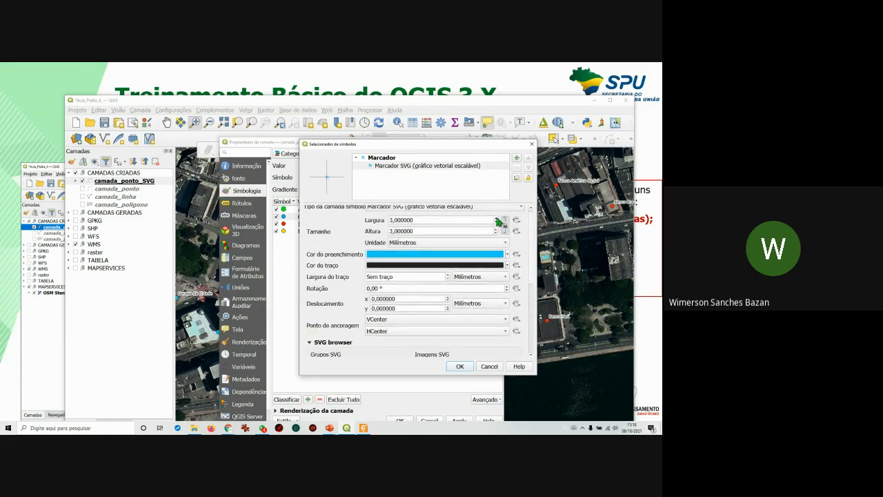
click(497, 218)
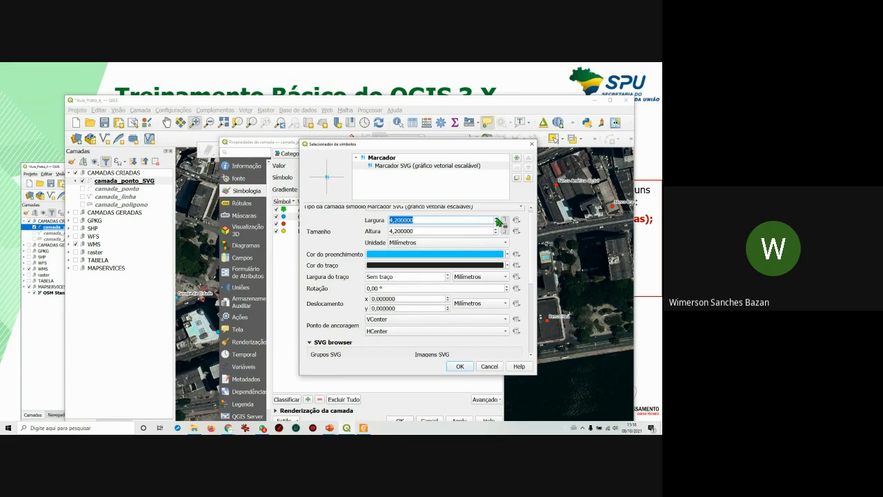
click(497, 219)
text(8)
key(Tab)
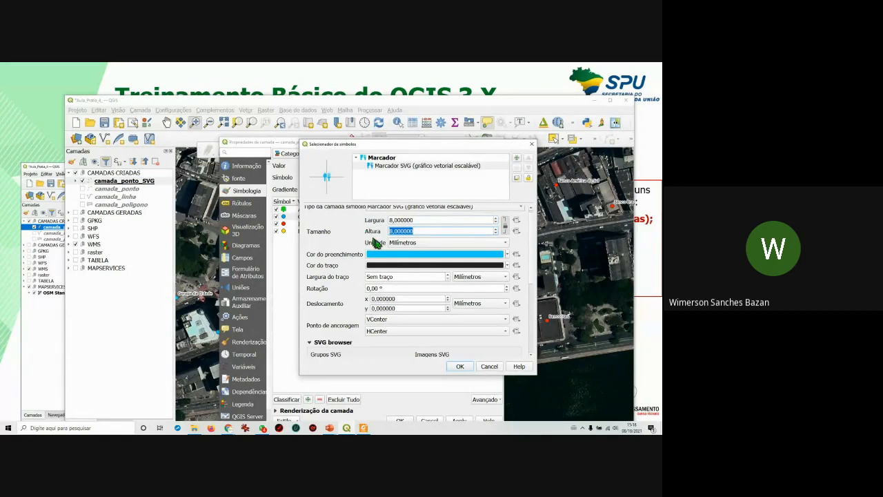
click(448, 279)
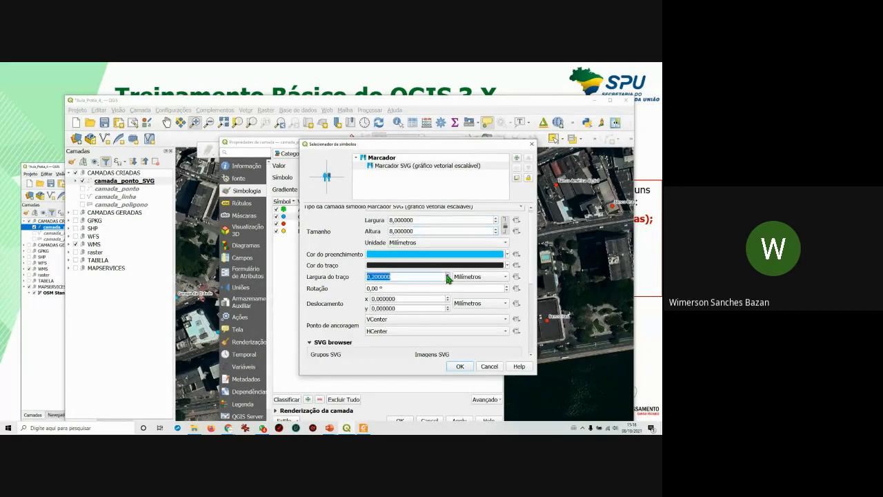
scroll(374, 277, up, 1)
click(372, 276)
drag(373, 277, 377, 281)
text(1)
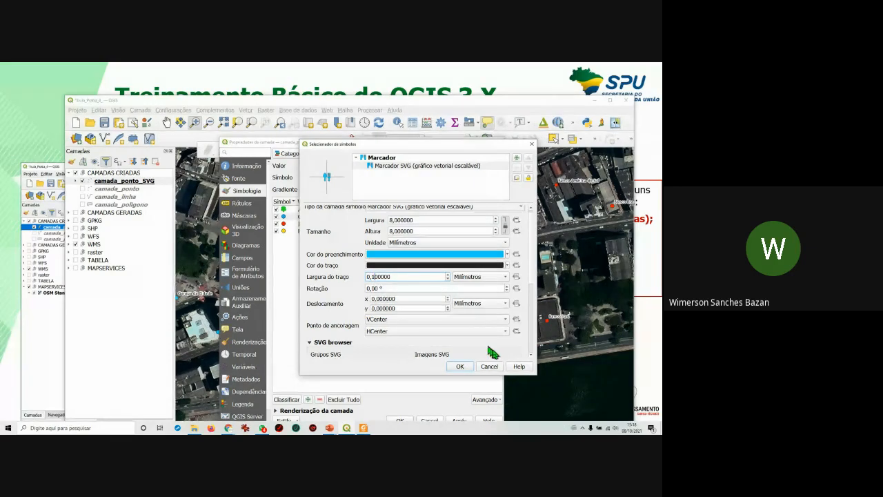
click(459, 366)
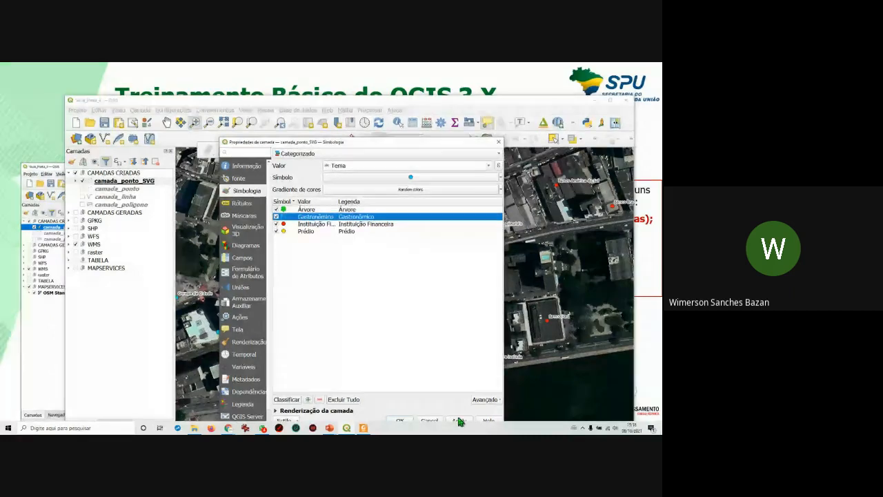
Widen the Valor column and open the Instituição Financeira category's symbol.
drag(438, 142, 433, 172)
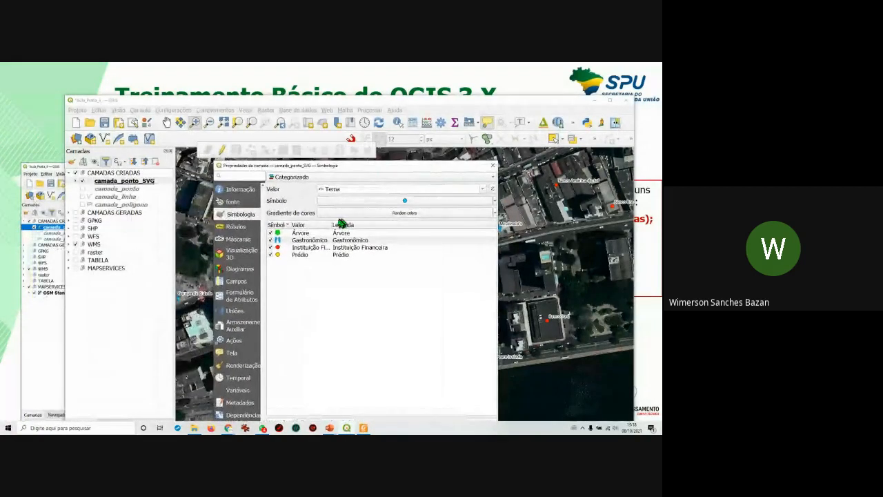
drag(332, 224, 355, 228)
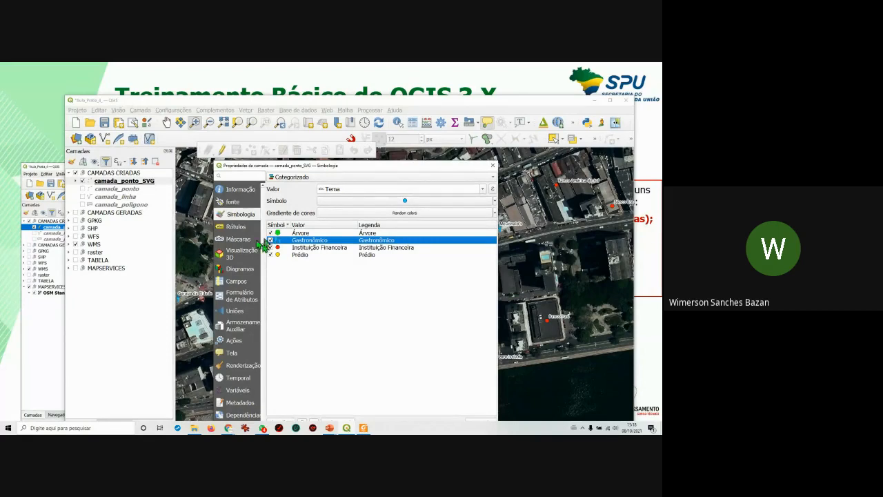
double_click(279, 249)
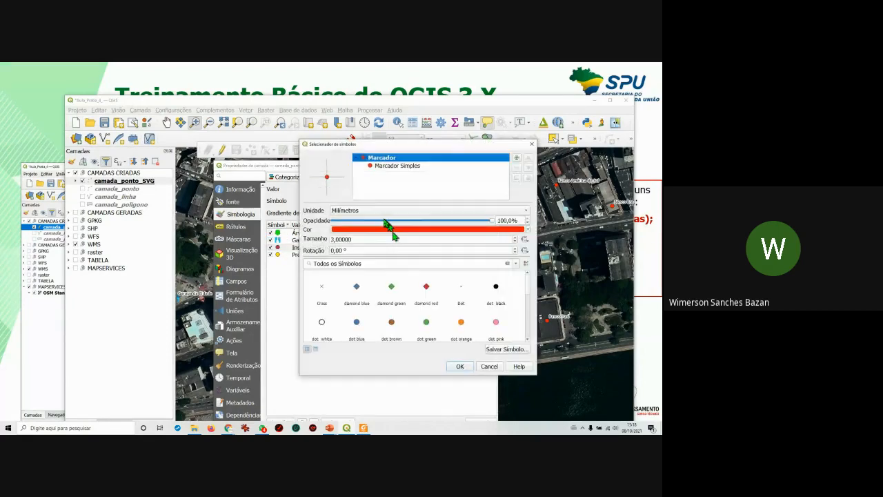
Change the Instituição Financeira symbol layer type to SVG Marker.
drag(425, 141, 402, 138)
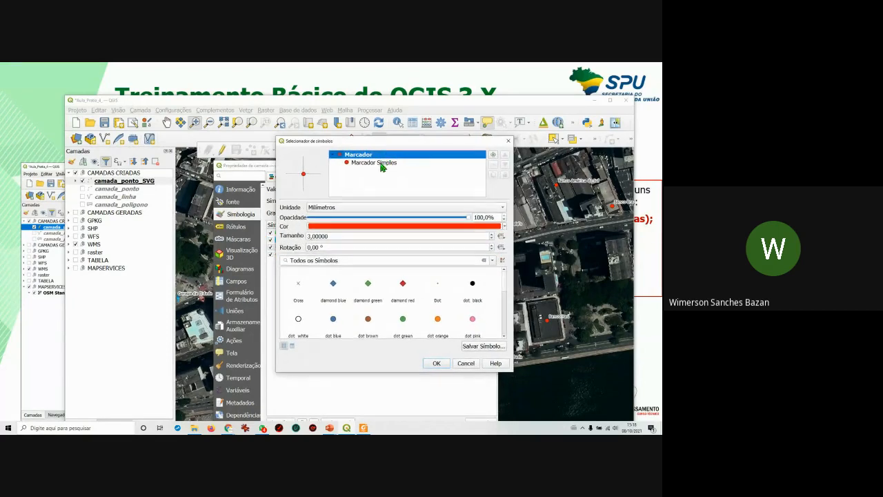
click(379, 166)
click(391, 208)
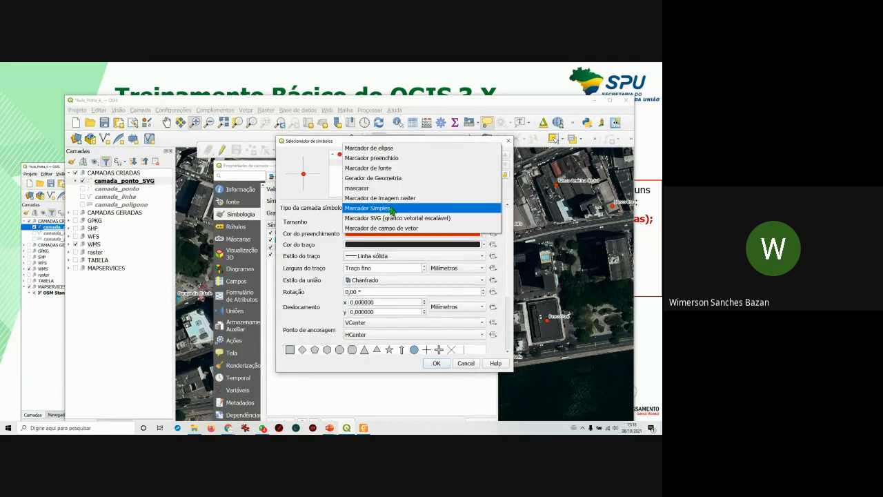
click(390, 218)
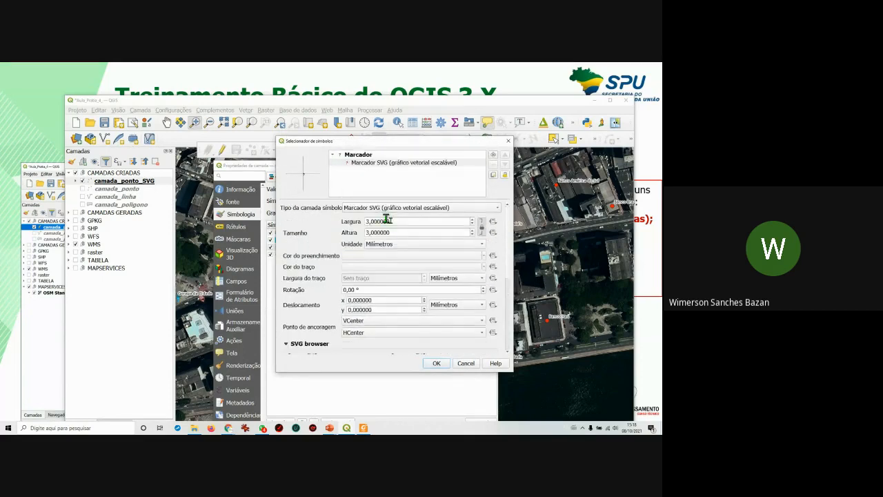
Choose the money_bank2 icon from the money SVG group.
scroll(511, 280, down, 5)
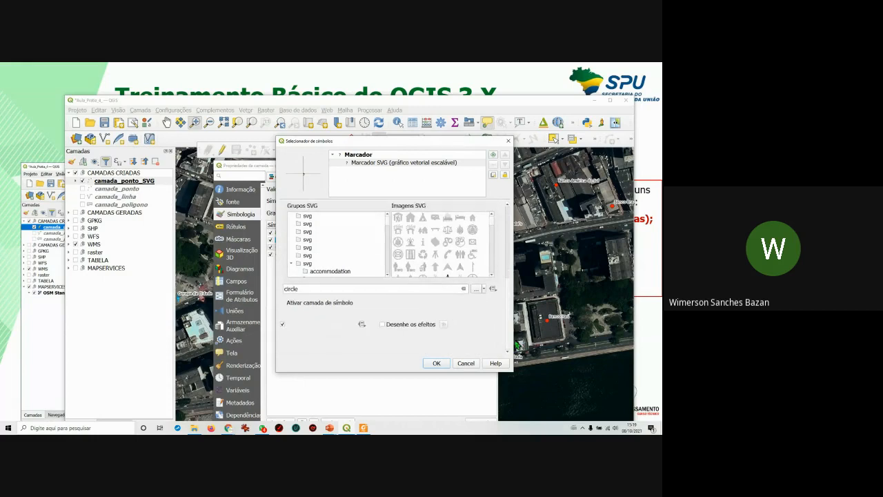
scroll(492, 277, down, 1)
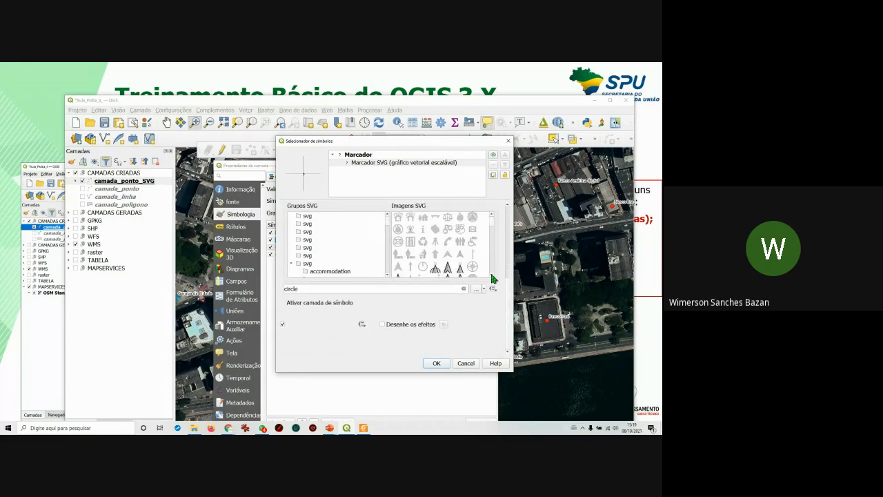
scroll(387, 276, down, 2)
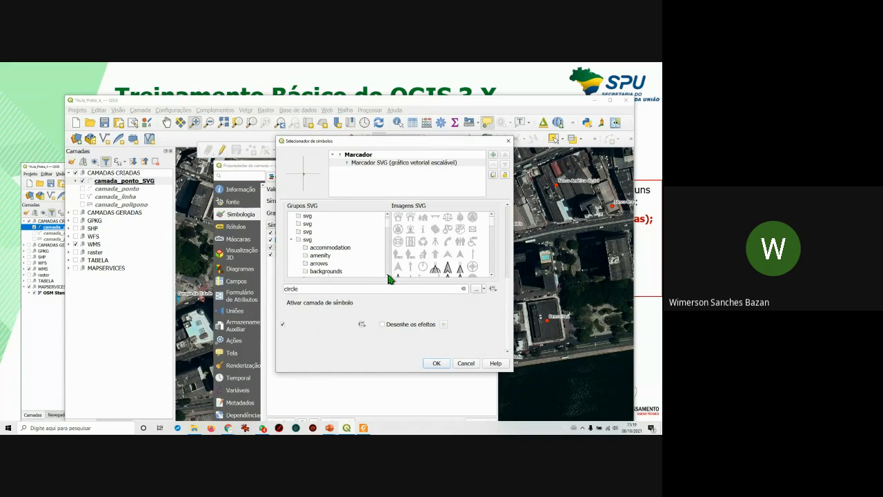
scroll(388, 279, down, 1)
scroll(389, 279, down, 1)
scroll(389, 279, down, 2)
scroll(389, 279, down, 2)
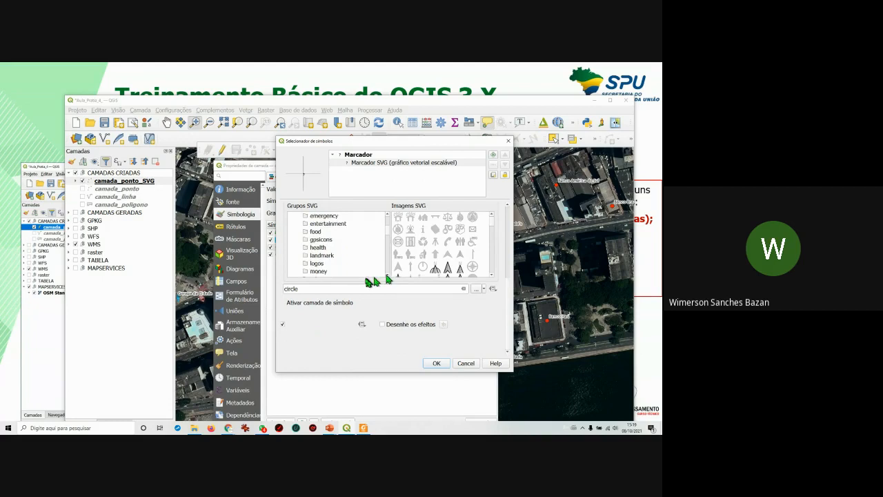
click(319, 272)
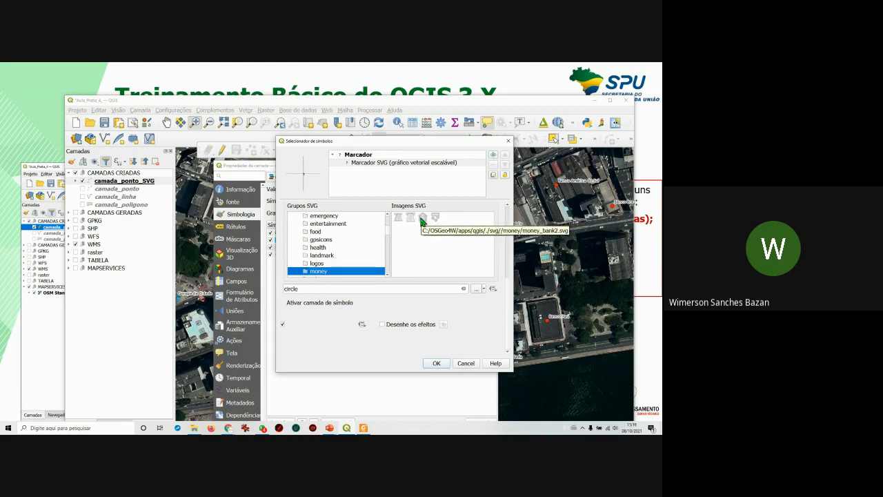
click(422, 220)
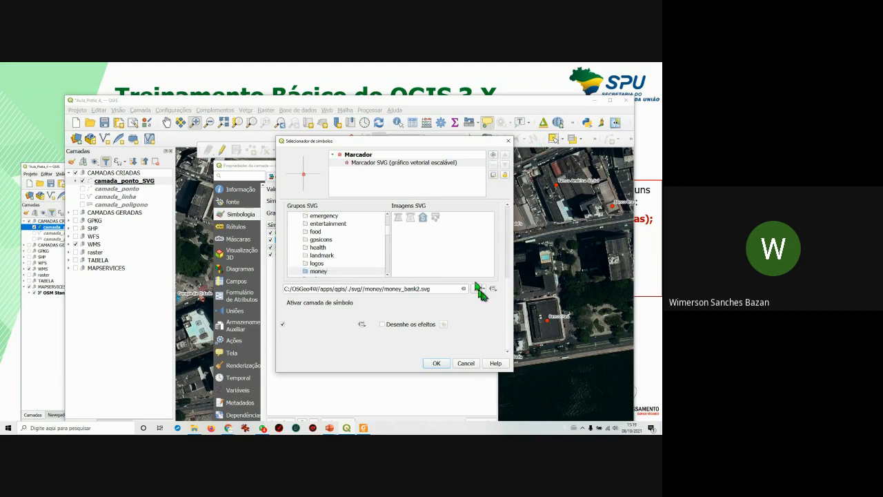
Make the bank marker 8 mm wide with a 0.2 mm outline, confirm and apply it.
scroll(507, 312, up, 5)
drag(419, 221, 365, 221)
text(8)
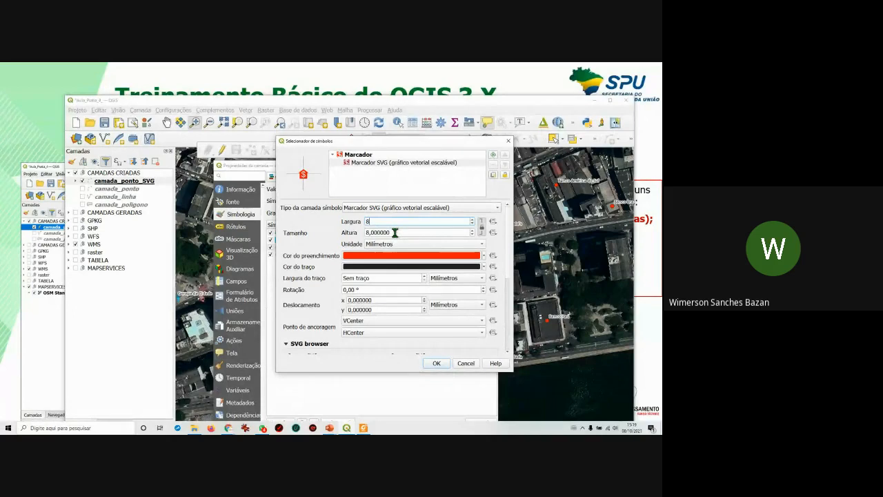
click(424, 277)
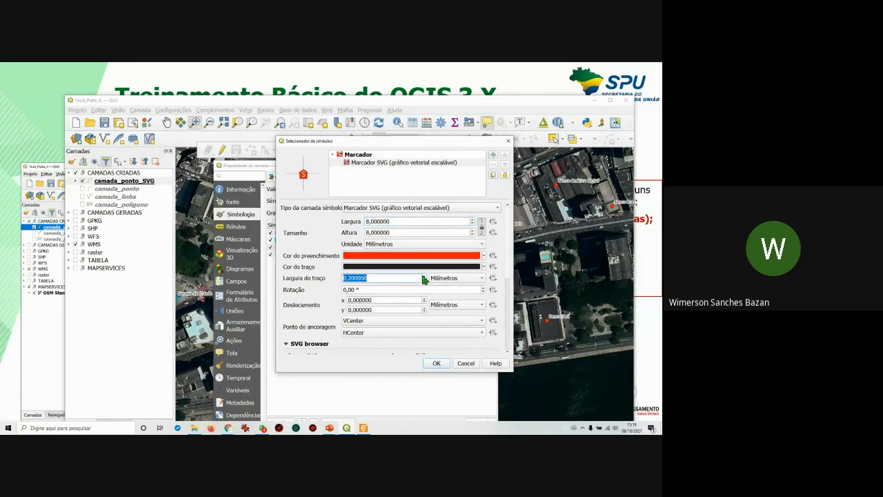
click(350, 277)
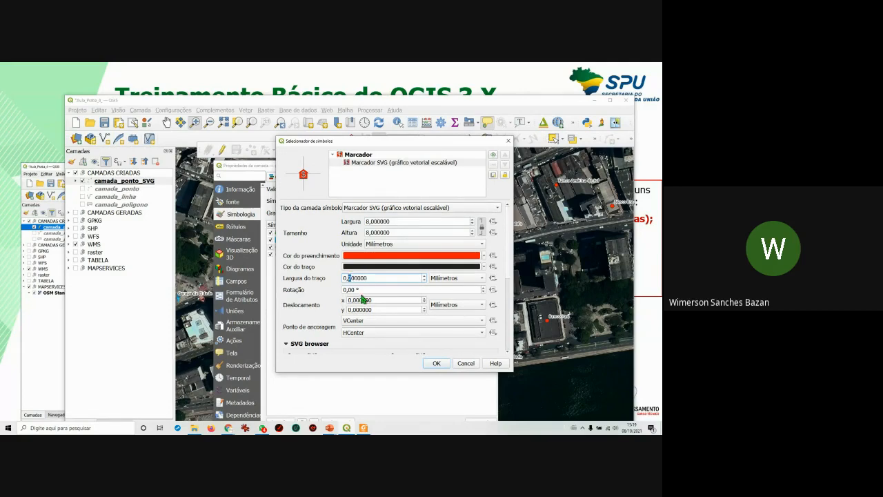
click(435, 364)
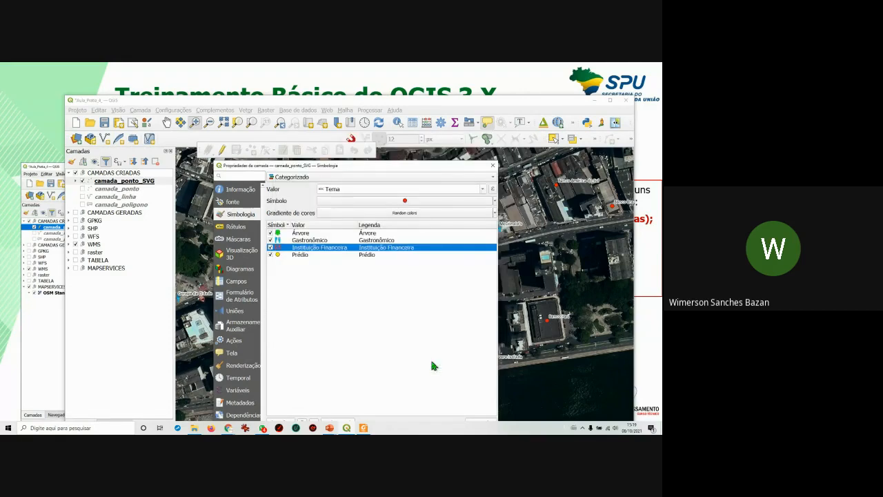
mouse_move(434, 166)
mouse_down()
mouse_move(437, 142)
mouse_move(30, 169)
mouse_move(75, 180)
mouse_move(55, 169)
mouse_move(133, 172)
mouse_move(152, 138)
mouse_move(223, 158)
mouse_move(282, 139)
mouse_move(373, 136)
mouse_move(373, 154)
mouse_up()
click(455, 422)
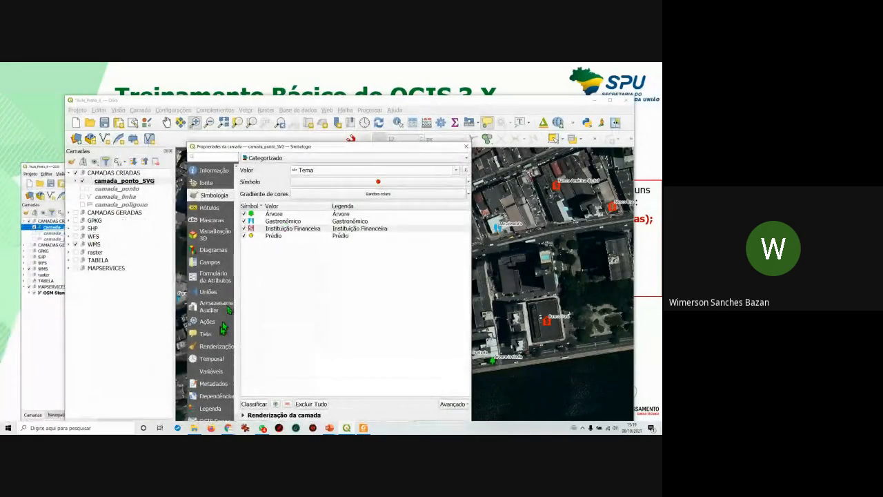
Set the Rótulos placement distance to 3 mm, apply and close, then reopen camada_ponto_SVG's properties.
click(209, 207)
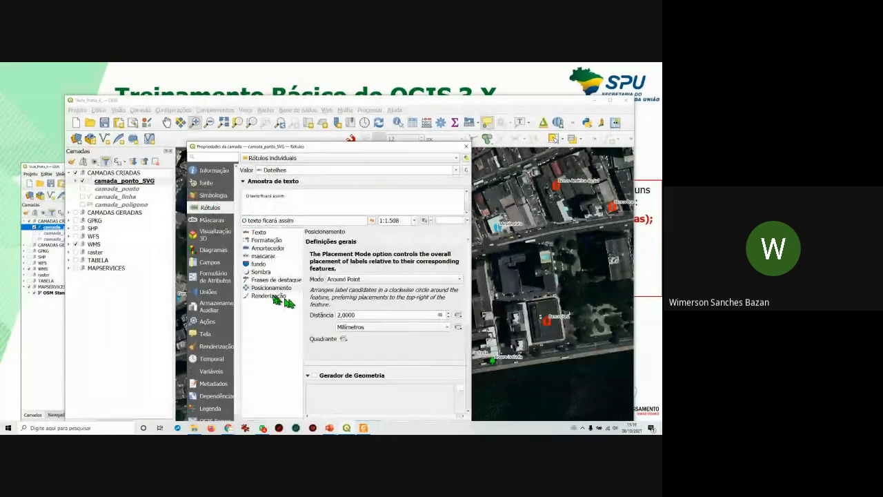
double_click(349, 315)
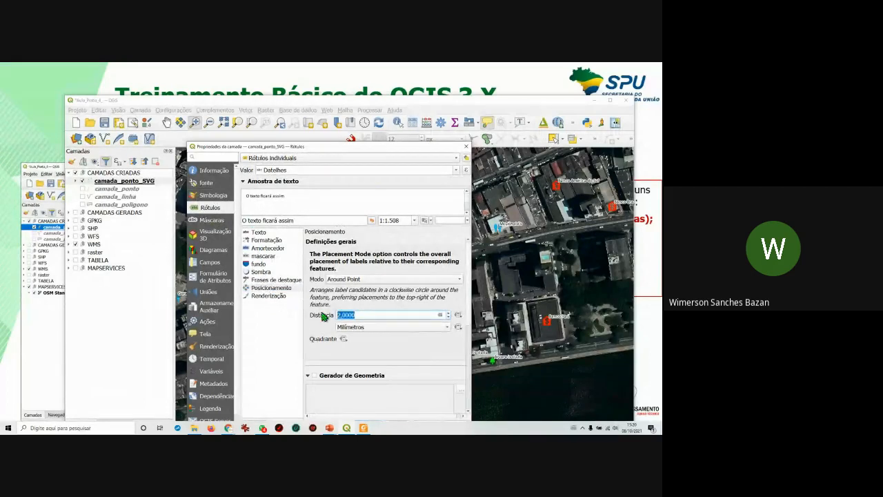
text(3)
drag(385, 149, 378, 132)
click(418, 404)
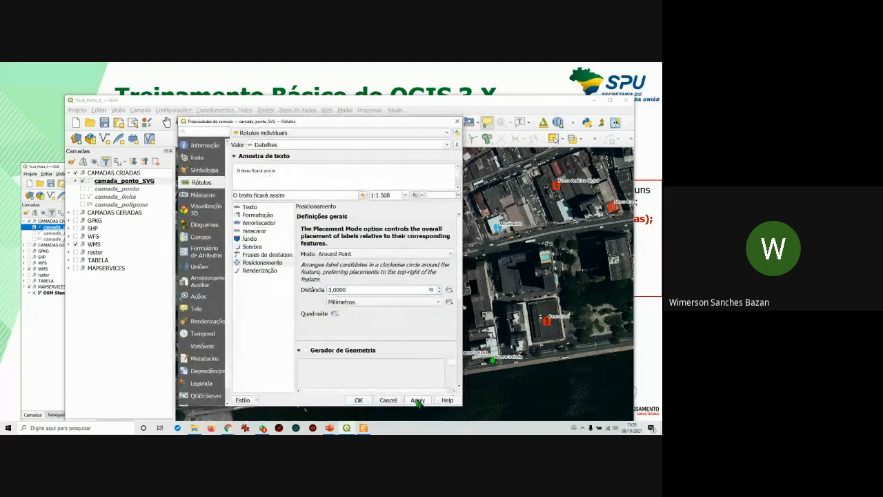
click(359, 405)
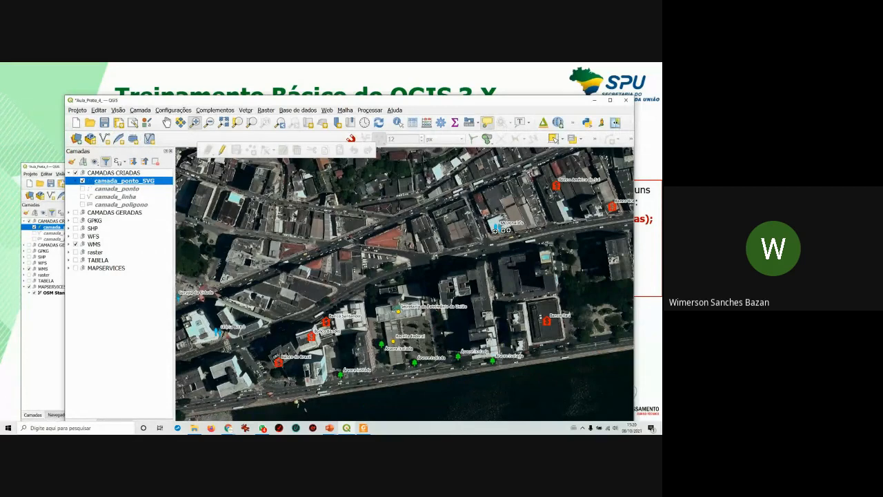
double_click(127, 181)
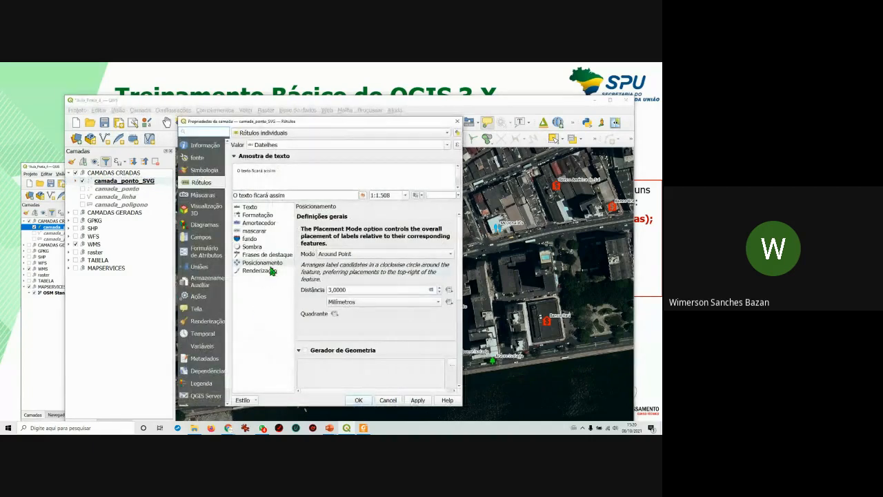
Go to the Simbologia page and select the Prédio category row.
click(204, 169)
click(270, 213)
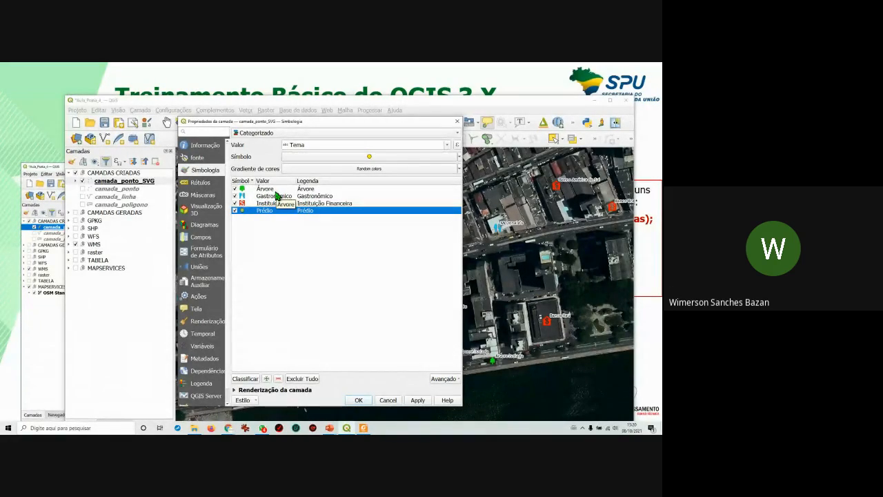
Change the Prédio category's symbol layer type to an SVG marker.
double_click(243, 212)
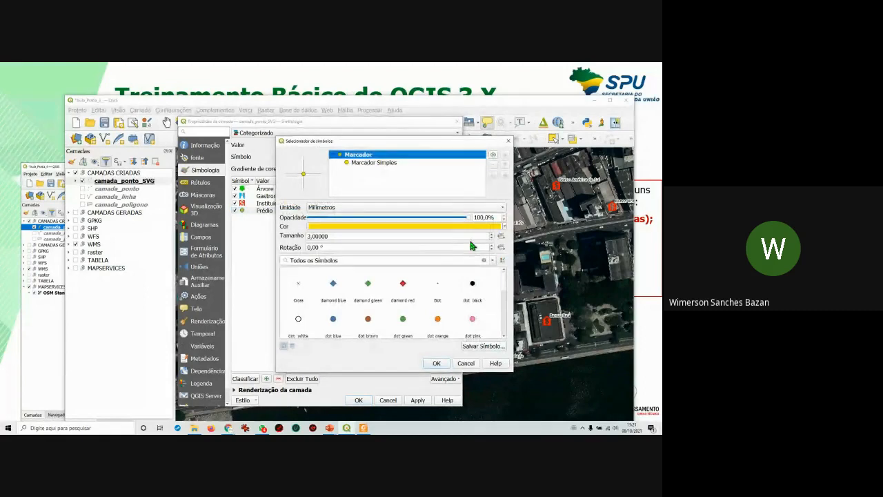
click(371, 162)
click(387, 208)
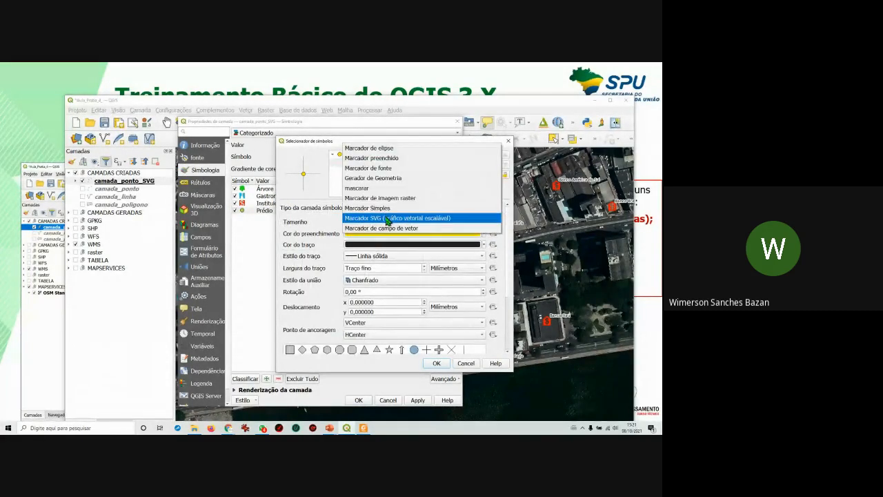
click(388, 219)
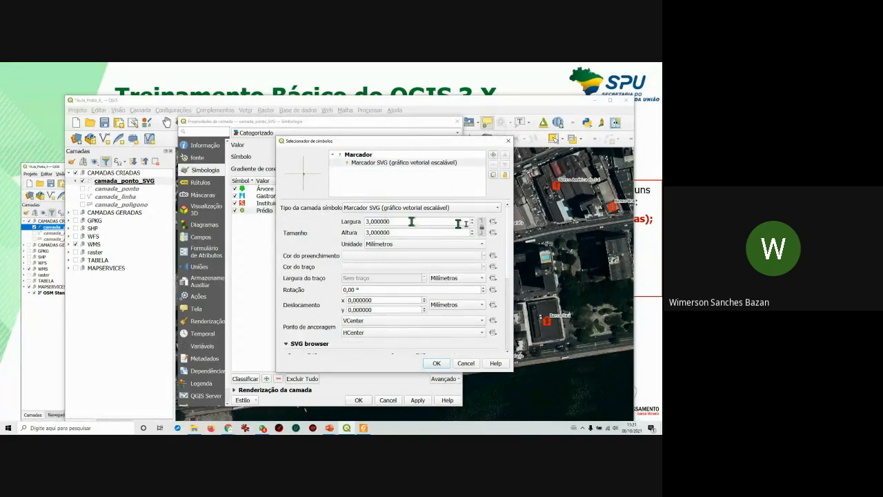
Pick city_building.svg from the gpsicons SVG icon set for the Prédio marker.
scroll(508, 252, down, 5)
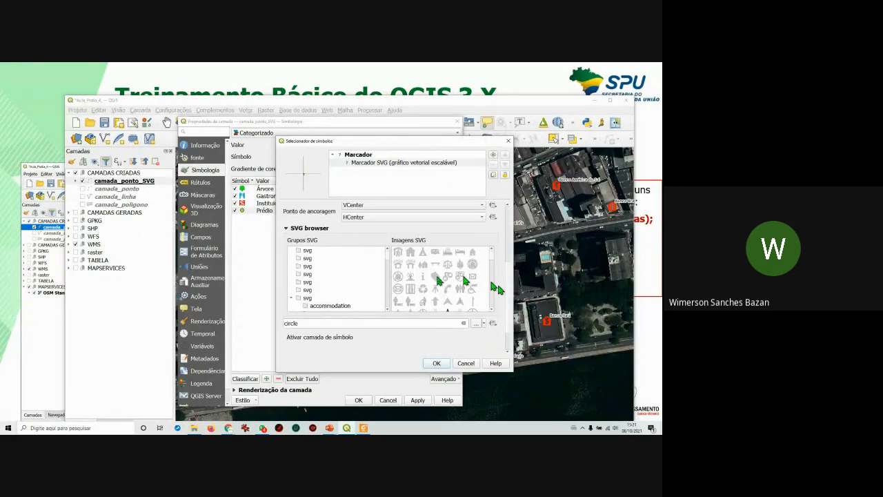
click(316, 298)
scroll(319, 294, down, 1)
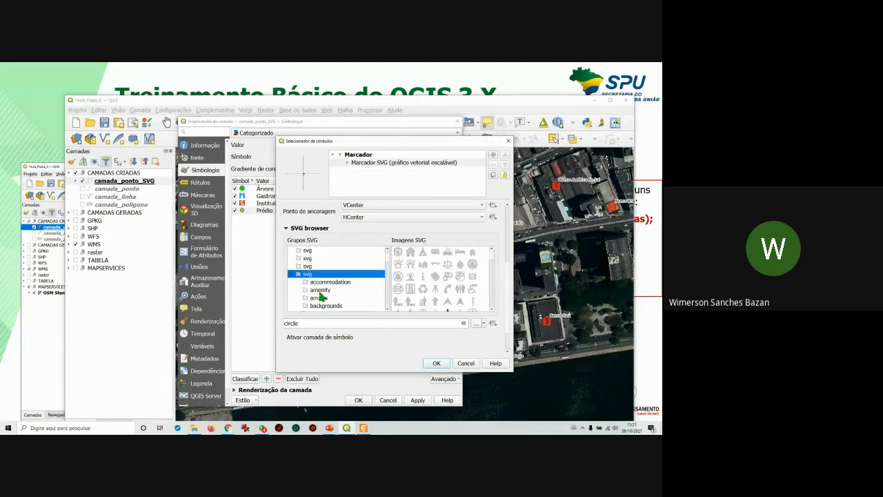
click(321, 283)
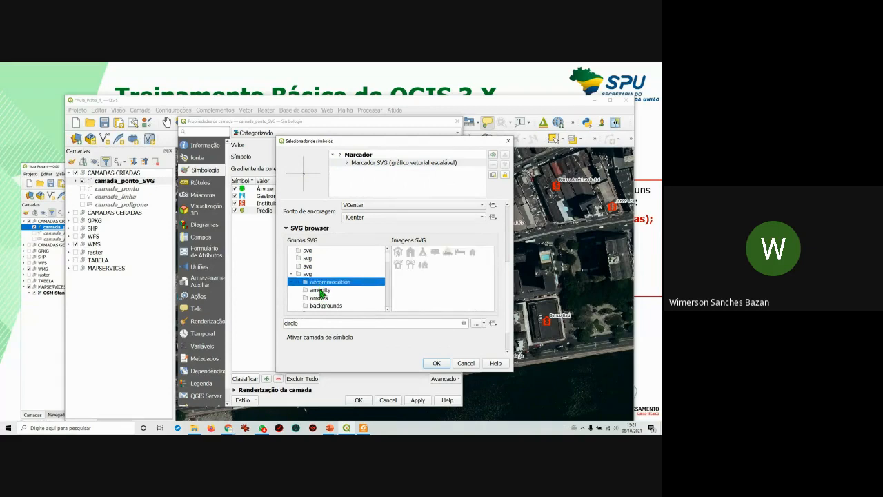
click(321, 291)
scroll(321, 290, down, 1)
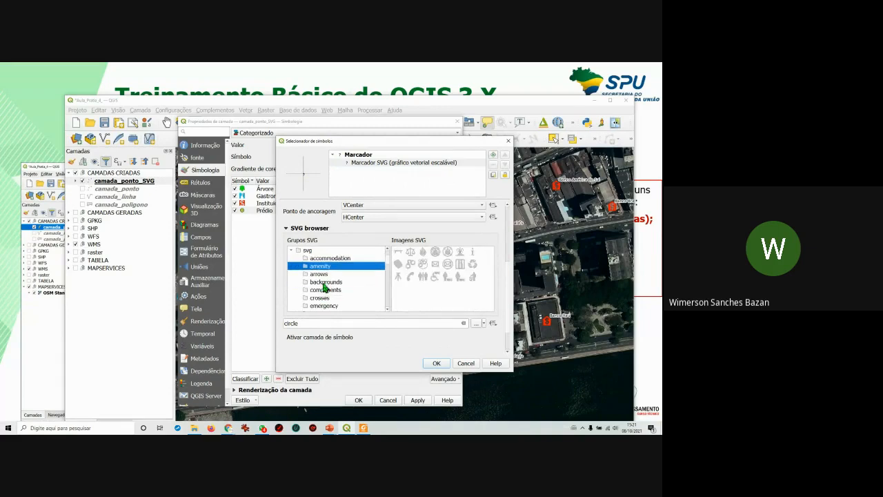
scroll(327, 286, down, 2)
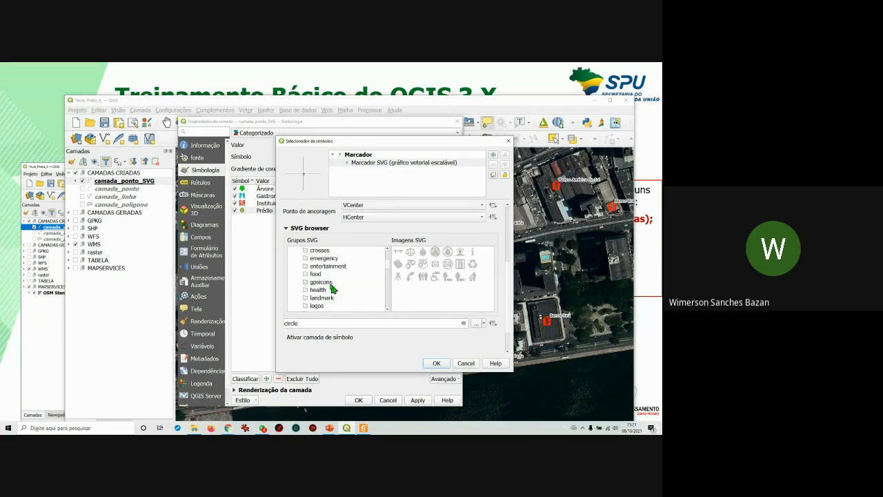
click(331, 285)
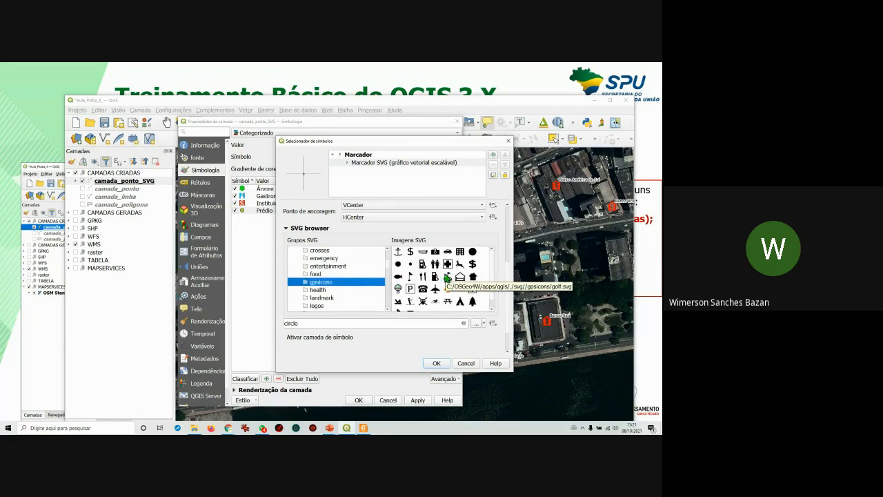
click(459, 256)
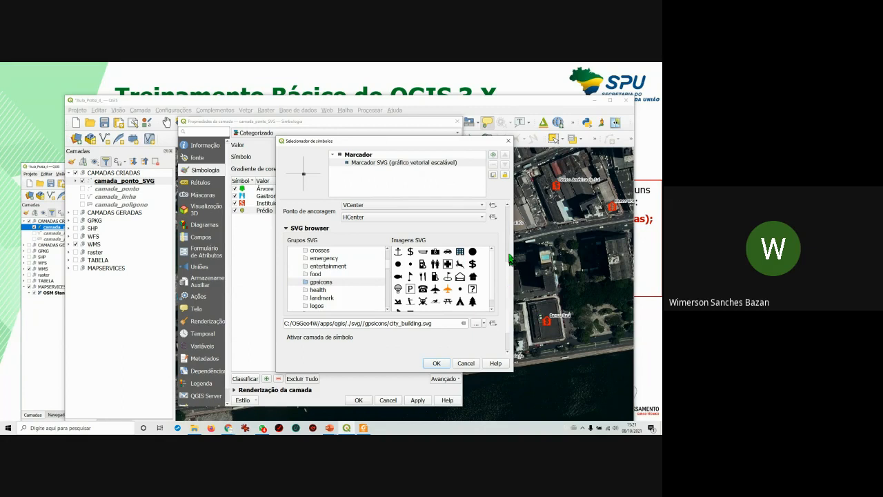
drag(508, 276, 526, 207)
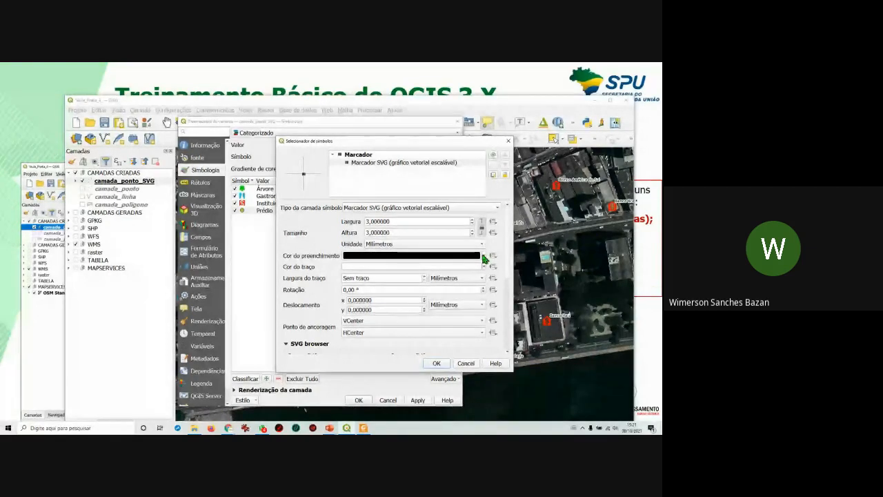
mouse_move(485, 263)
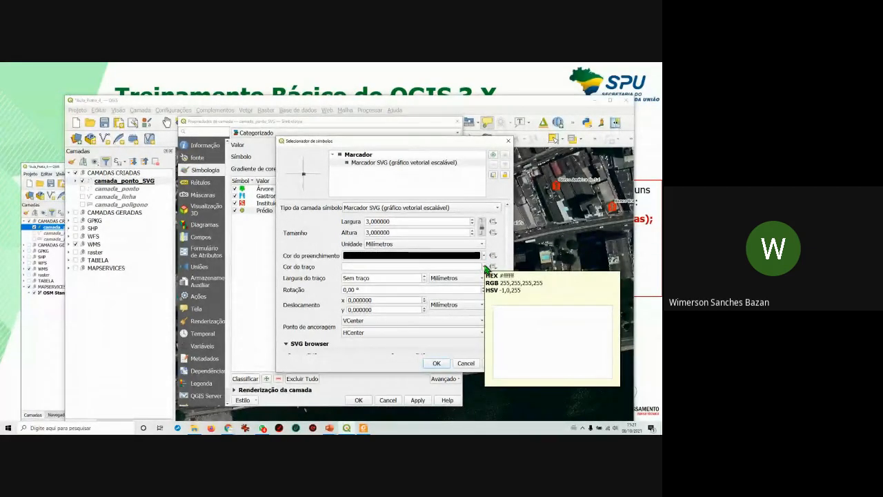
Give the Prédio marker a black outline, yellow fill and a 0.1 mm stroke width.
click(484, 267)
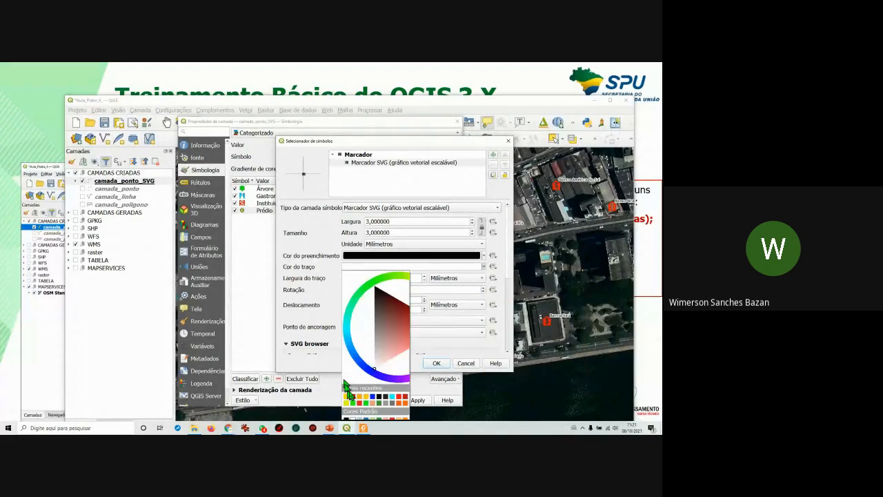
click(379, 398)
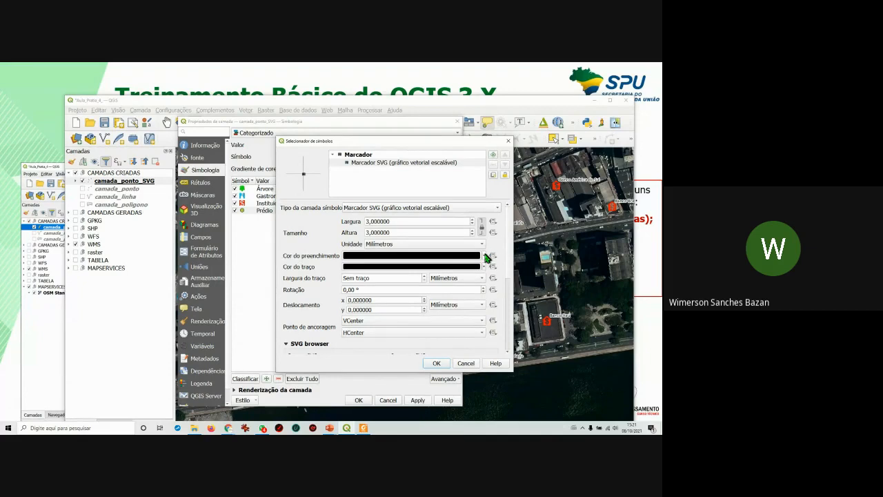
click(484, 256)
click(354, 391)
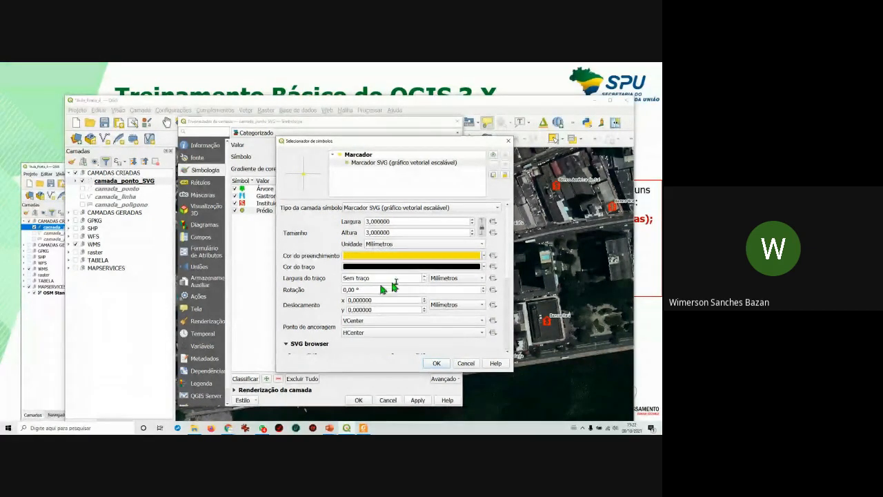
click(425, 276)
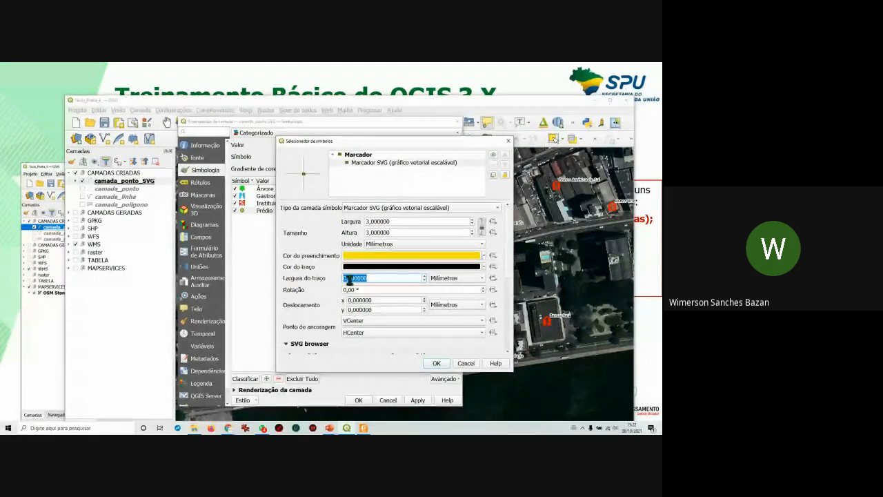
click(349, 278)
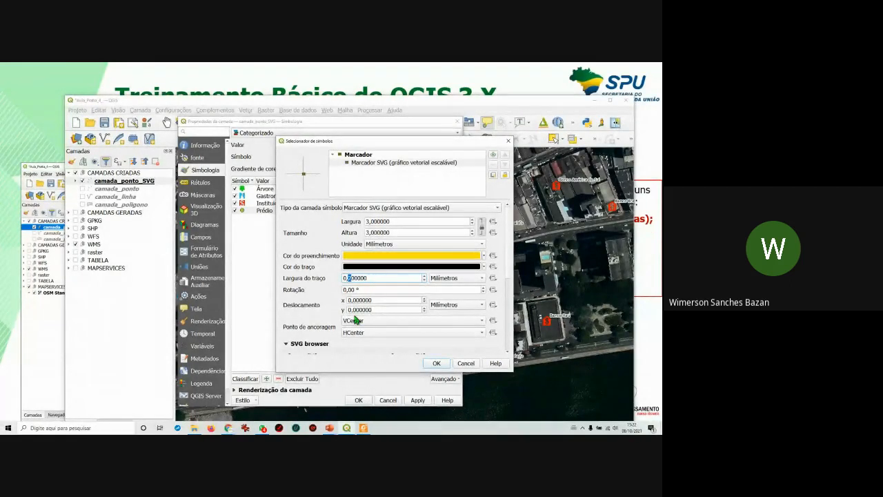
text(1)
Unlock the aspect ratio and size the Prédio SVG marker 6 mm wide by 10 mm tall.
mouse_move(400, 222)
mouse_down()
mouse_move(342, 223)
mouse_move(341, 265)
mouse_up()
drag(393, 221, 365, 221)
text(8)
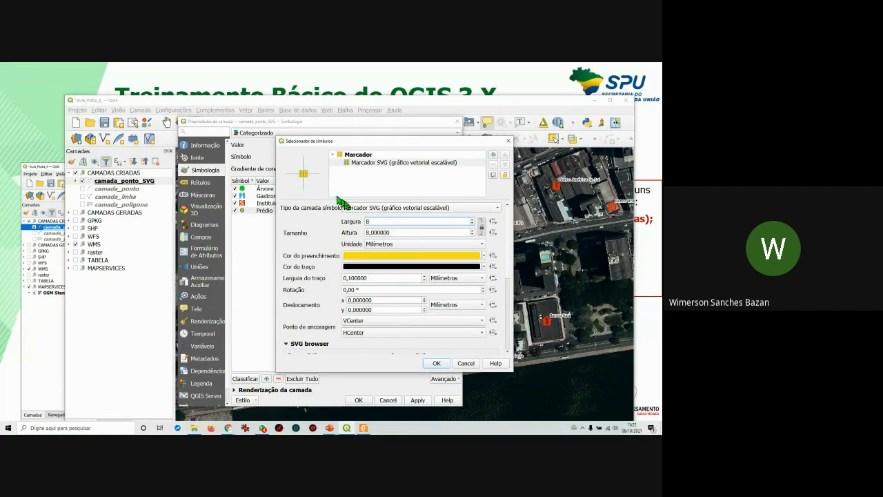
click(483, 230)
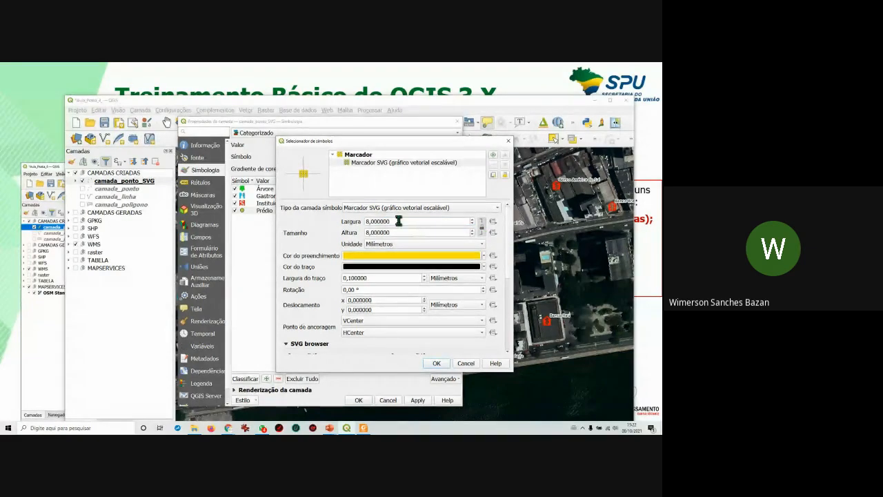
drag(390, 221, 357, 233)
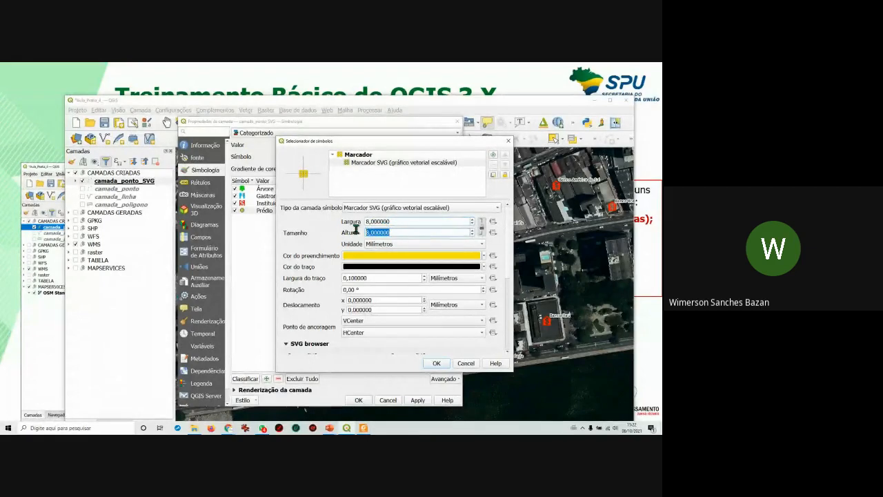
text(10)
drag(393, 221, 365, 222)
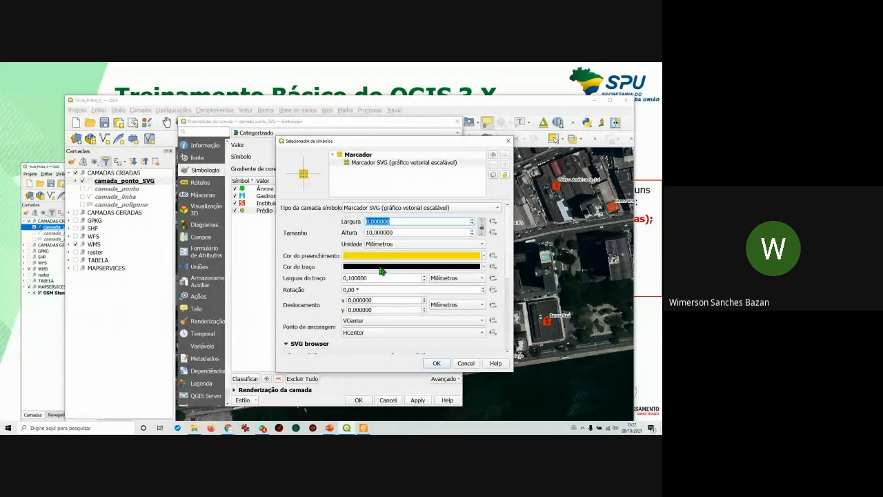
text(6)
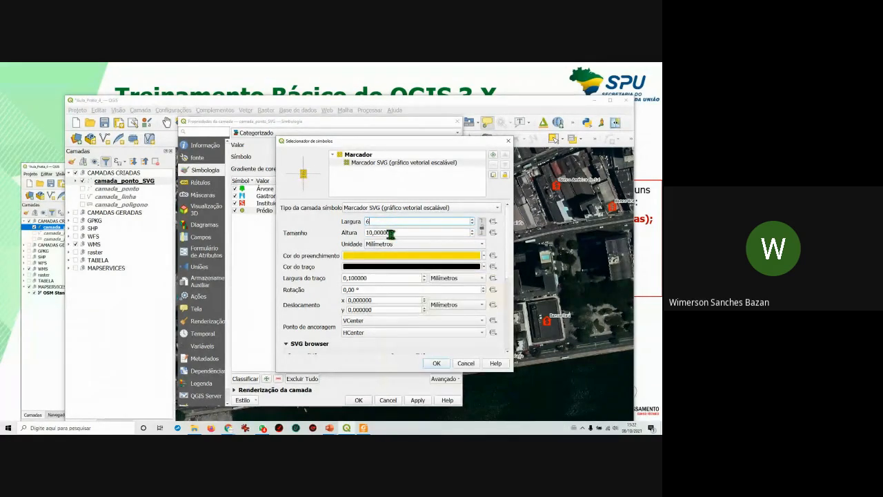
click(397, 232)
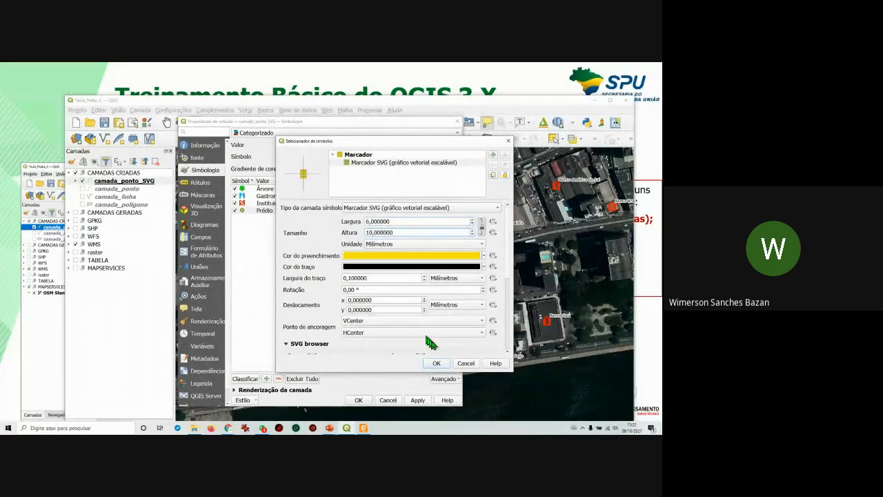
click(438, 364)
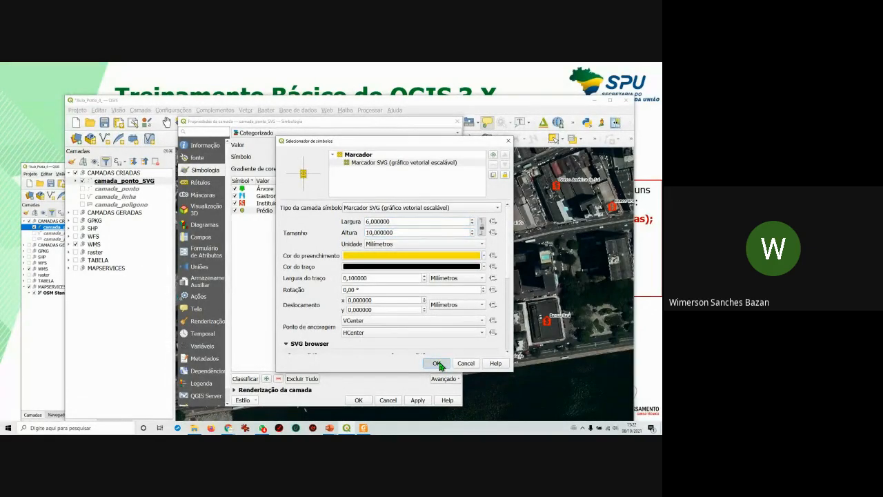
Apply the new SVG category symbols to camada_ponto_SVG, check the map, and close Layer Properties.
click(419, 401)
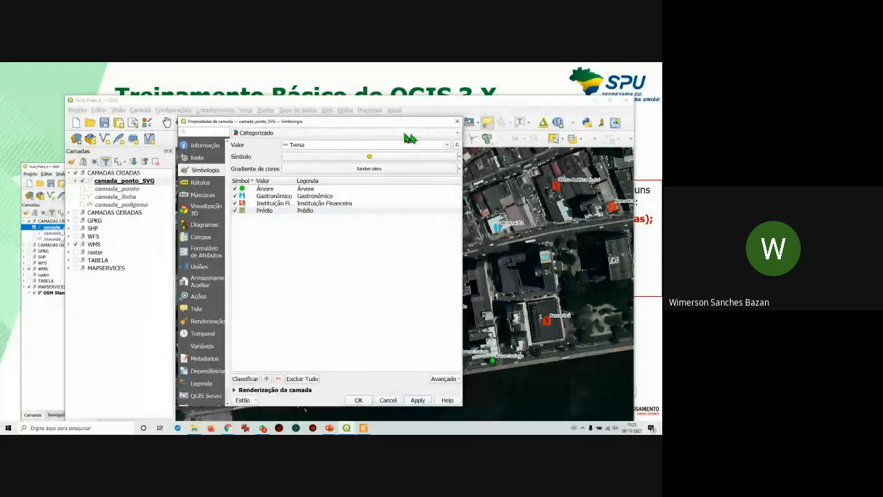
drag(397, 121, 215, 127)
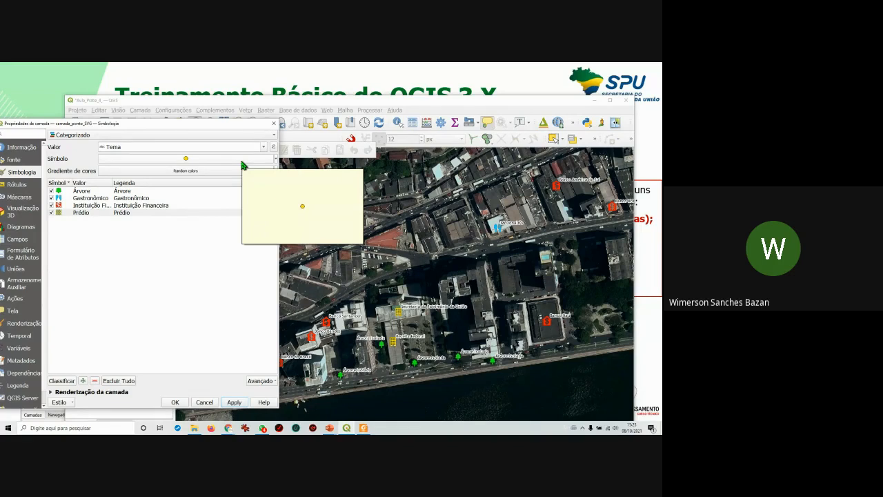
drag(210, 129, 416, 122)
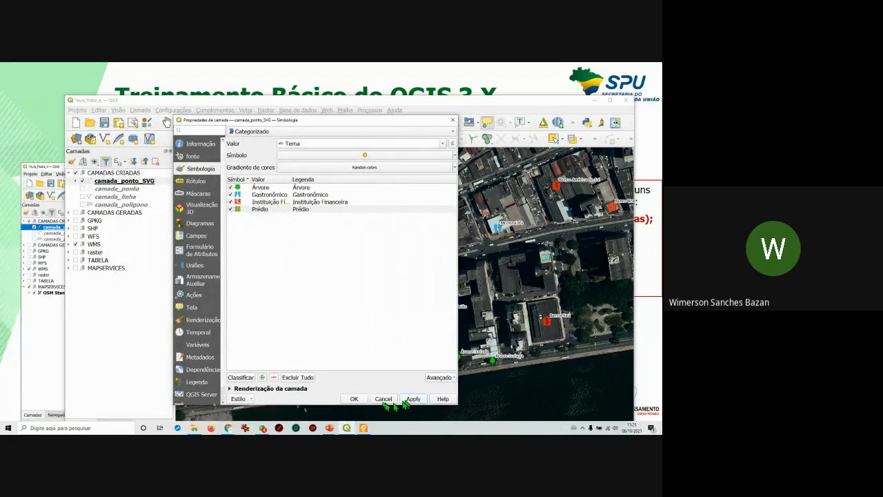
click(354, 399)
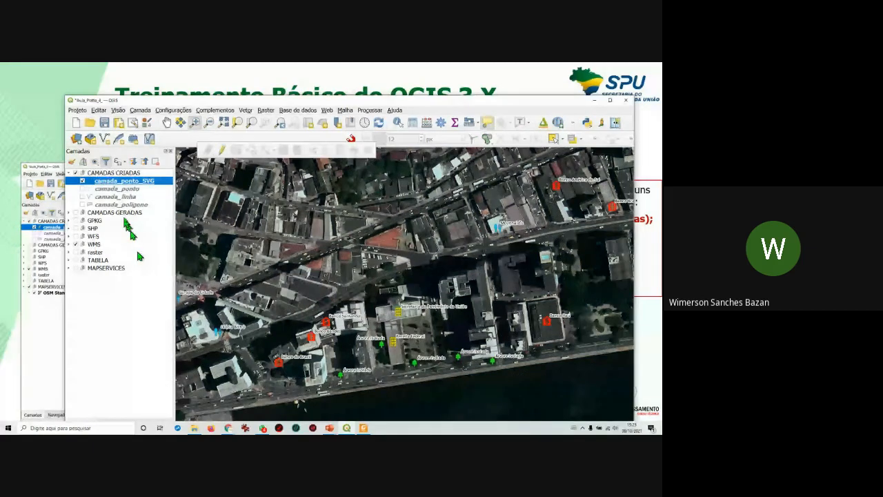
Hide the WMS satellite group and show the GPKG neighbourhood and health-unit layers.
click(76, 245)
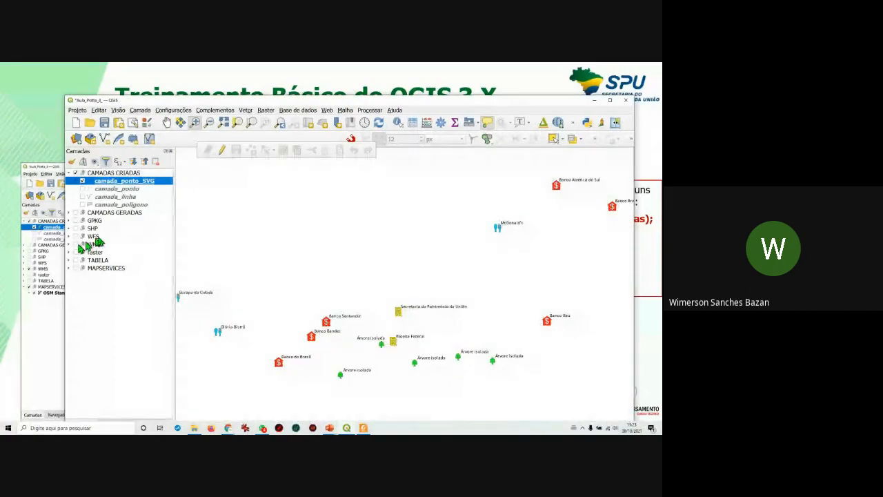
click(77, 221)
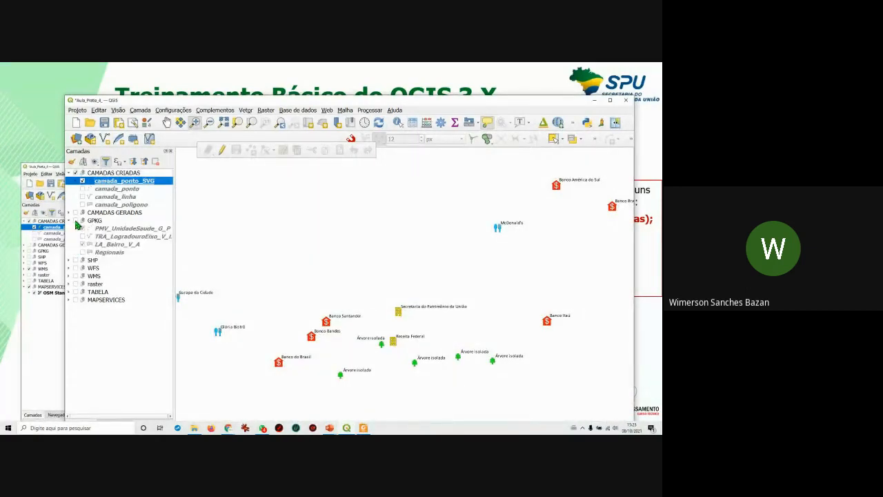
click(82, 220)
scroll(359, 302, down, 1)
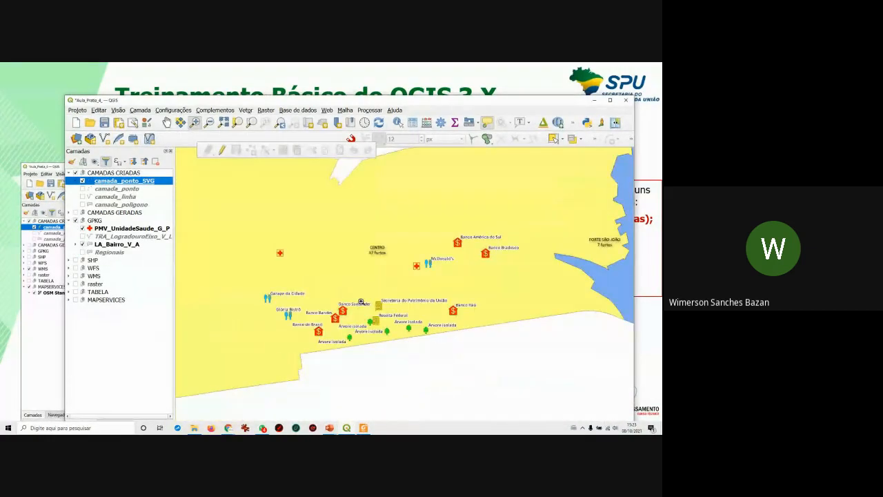
scroll(361, 302, down, 1)
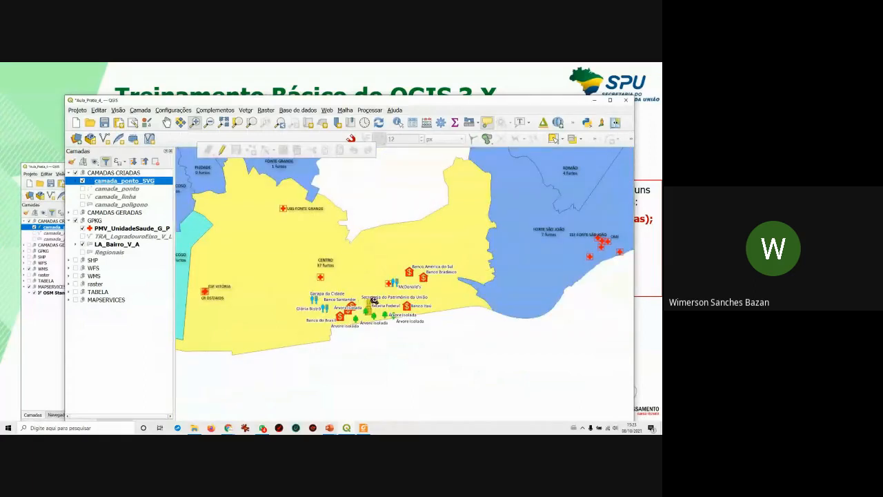
scroll(375, 299, up, 1)
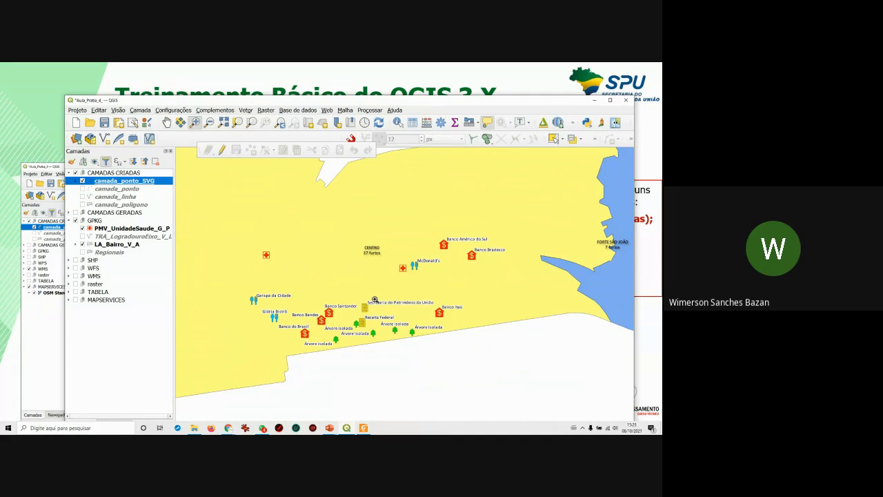
Visit the slide presentation briefly, then return to QGIS and reposition its window.
click(364, 428)
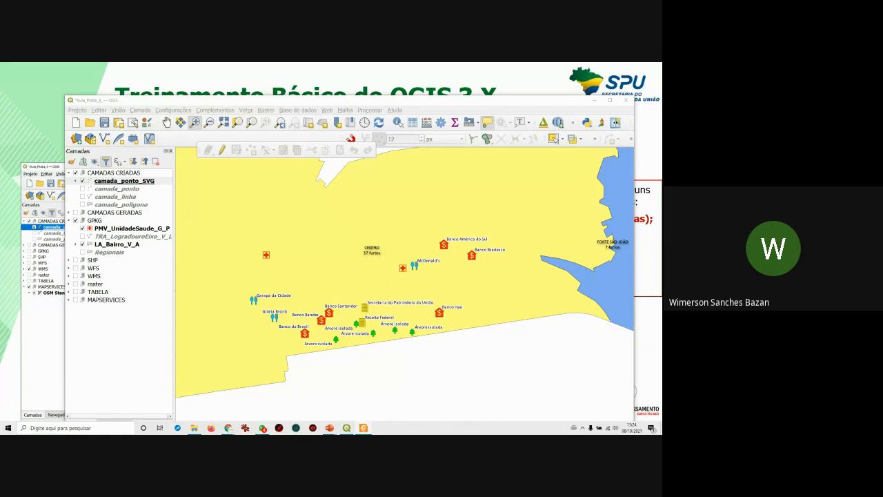
key(alt+Tab)
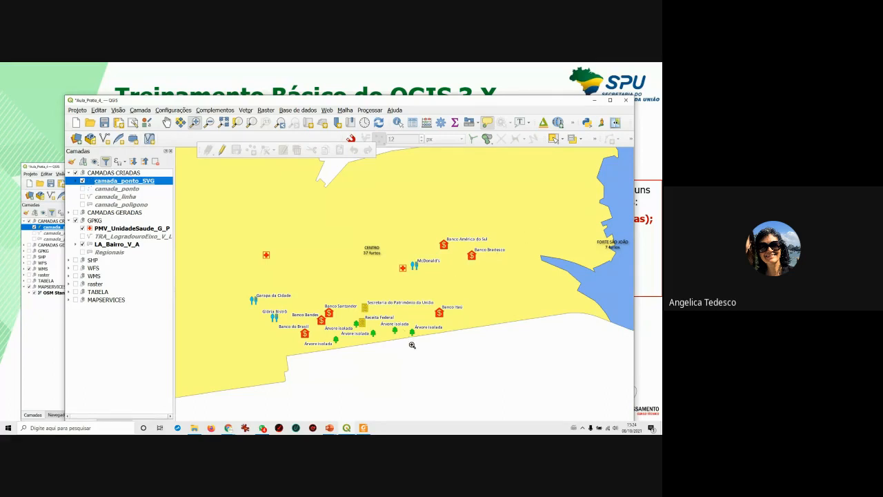
mouse_move(414, 98)
mouse_down()
mouse_move(413, 78)
mouse_move(409, 88)
mouse_up()
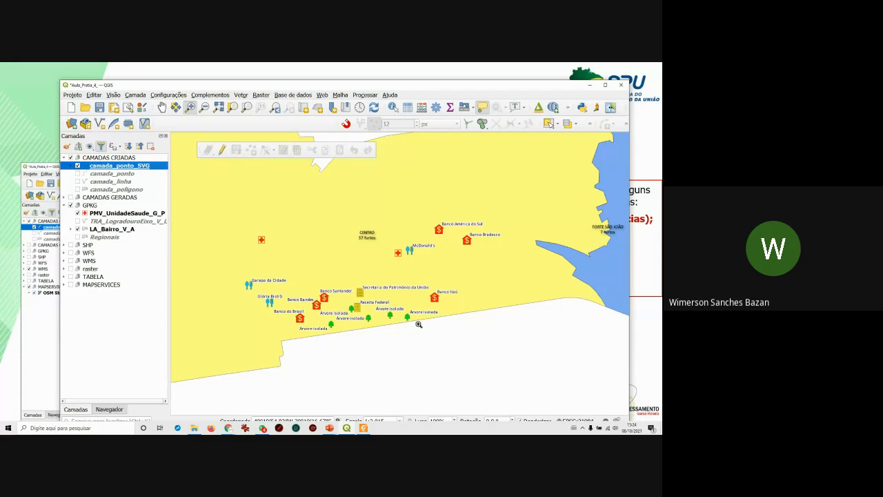
Enable editing on camada_ponto_SVG, open its attribute table, and select a few records and the Banco Itaú point.
click(223, 150)
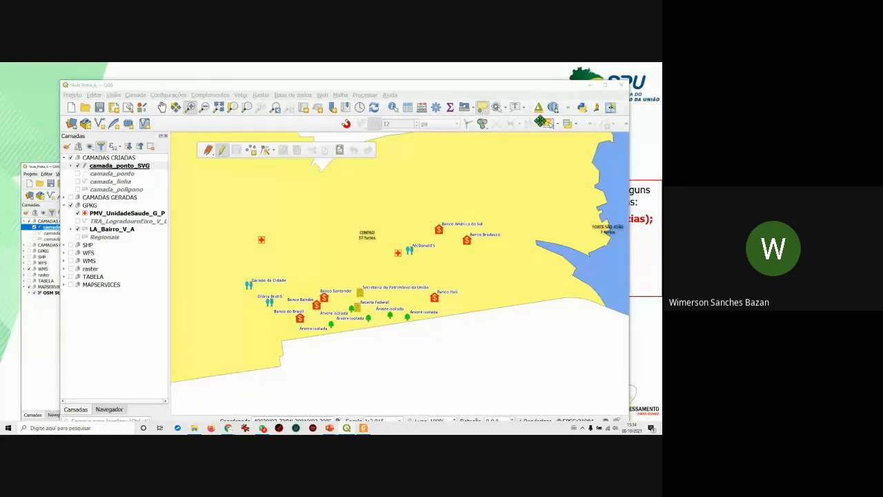
click(408, 107)
click(178, 332)
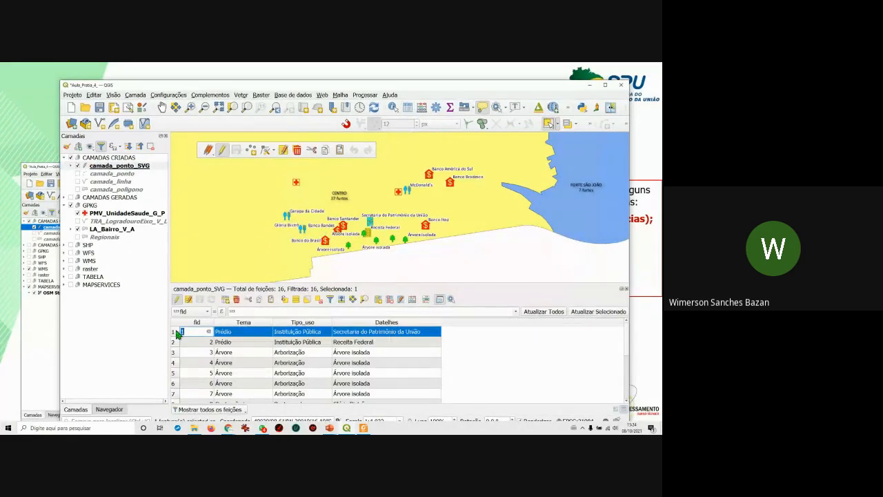
click(177, 342)
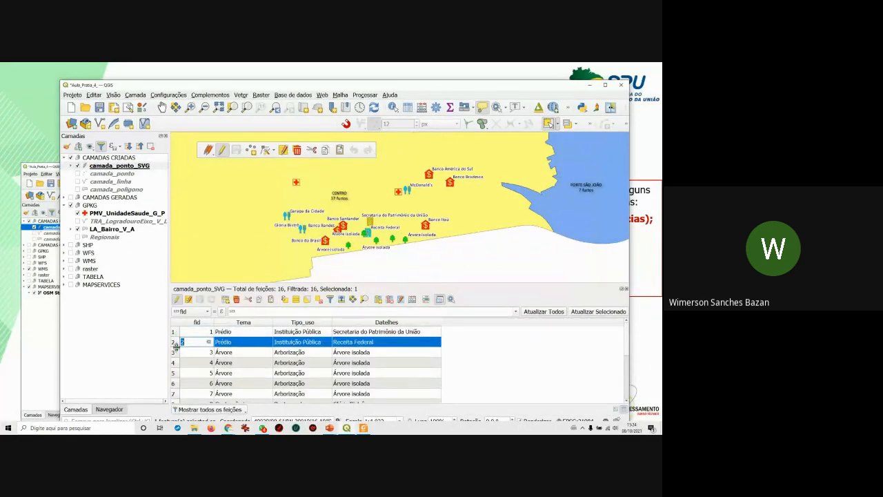
drag(413, 219, 439, 238)
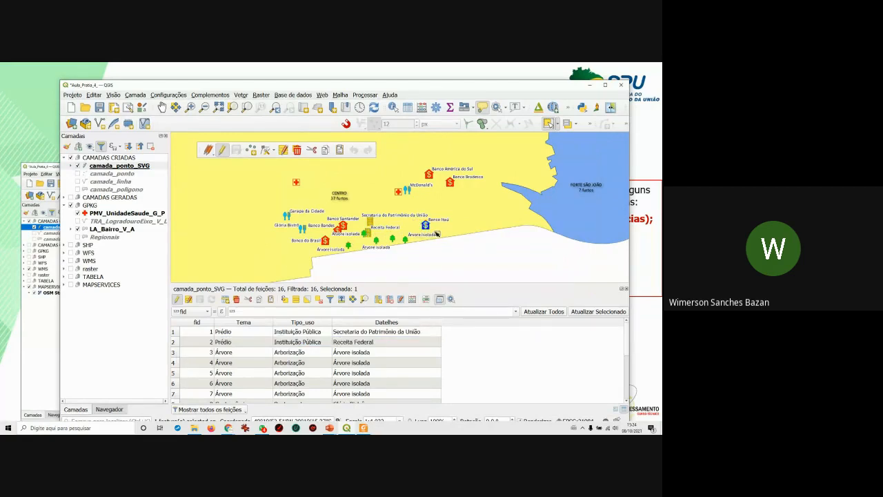
Switch to single-feature selection and select Banco Bradesco on the map and the Secretaria record.
click(557, 124)
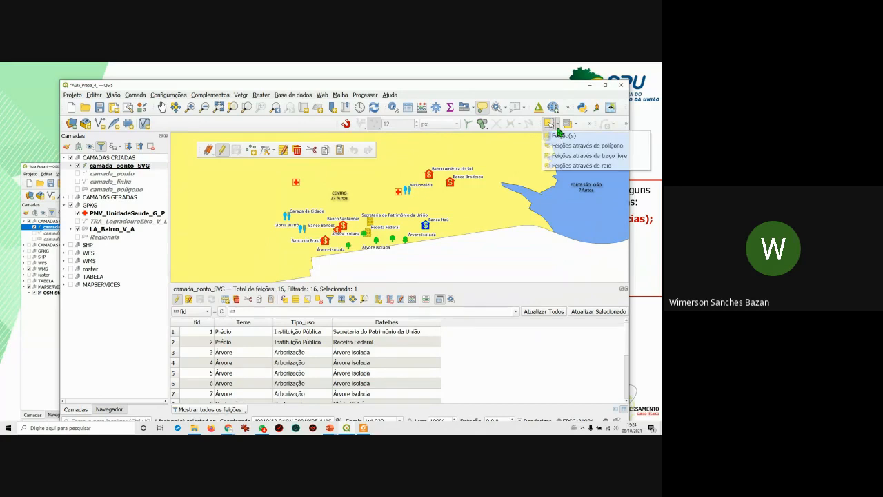
click(561, 135)
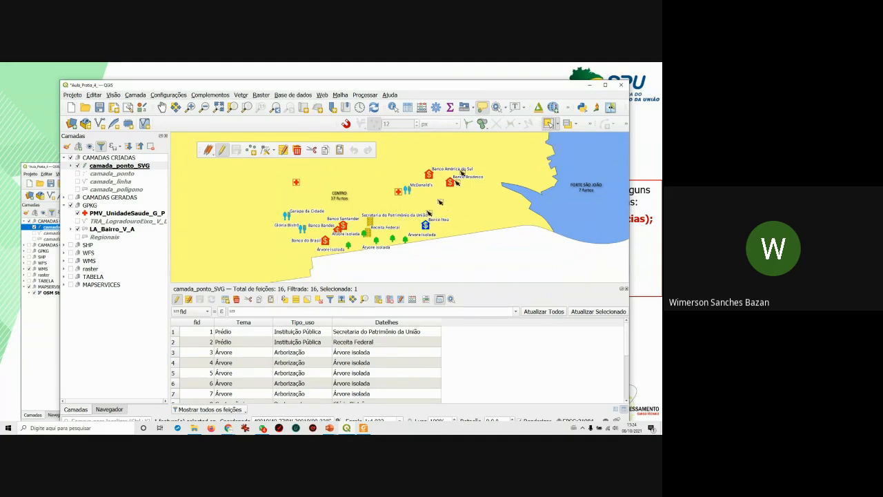
click(450, 182)
double_click(185, 334)
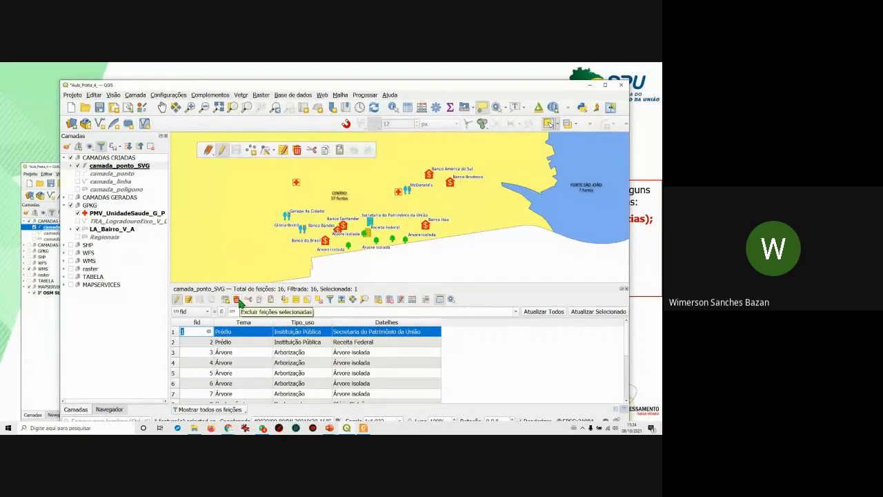
Close the fid cell editor, then select and clear the Banco Itaú point on the map.
click(508, 358)
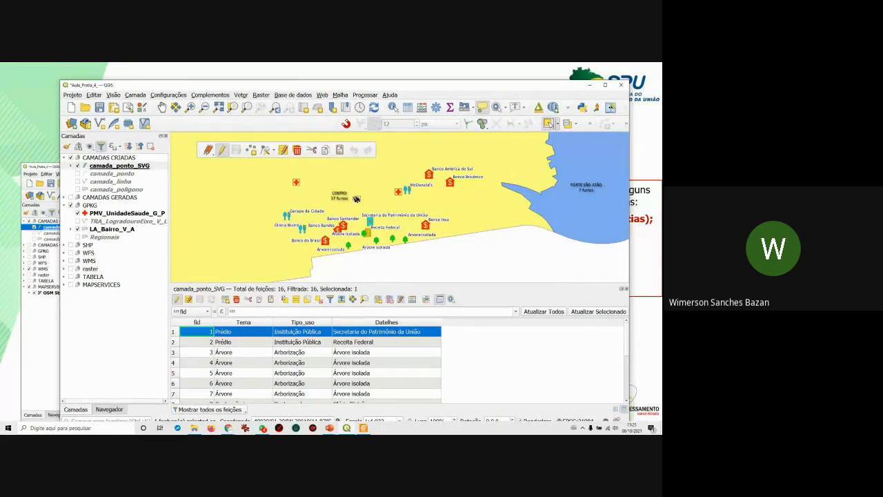
click(433, 235)
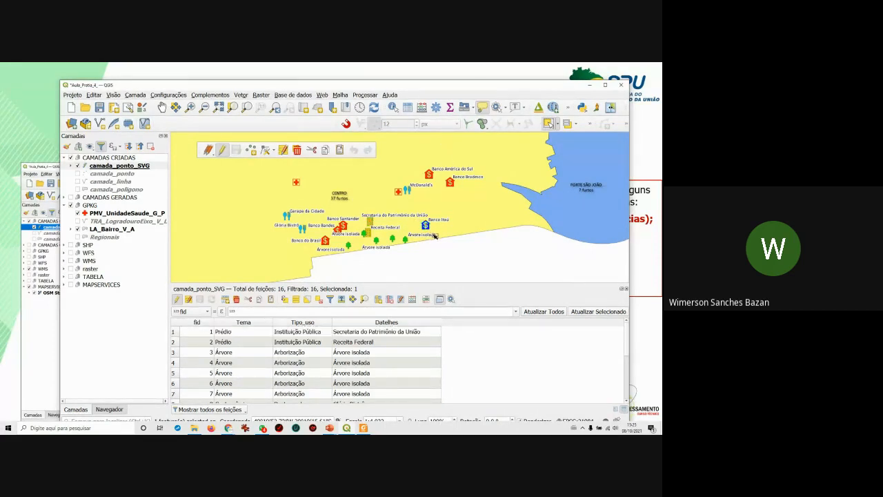
click(444, 247)
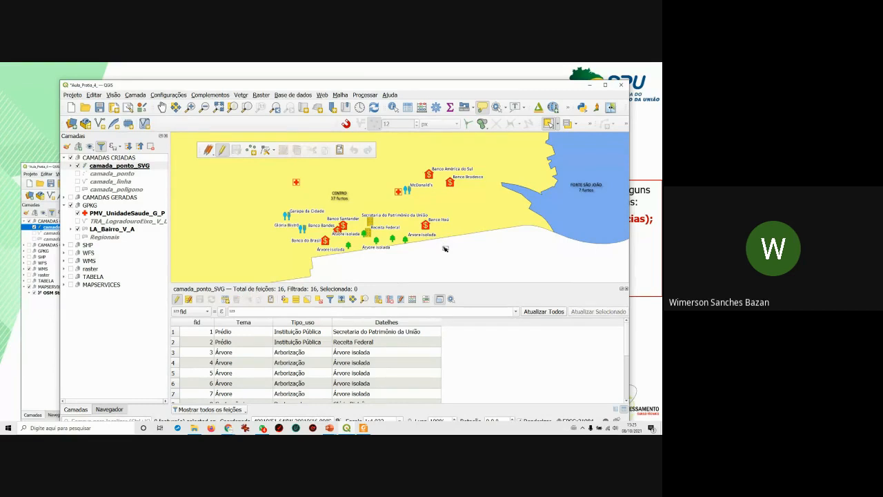
Select table records including the Árvore rows and Receita Federal, then turn off editing.
click(173, 334)
click(174, 343)
drag(174, 359, 174, 354)
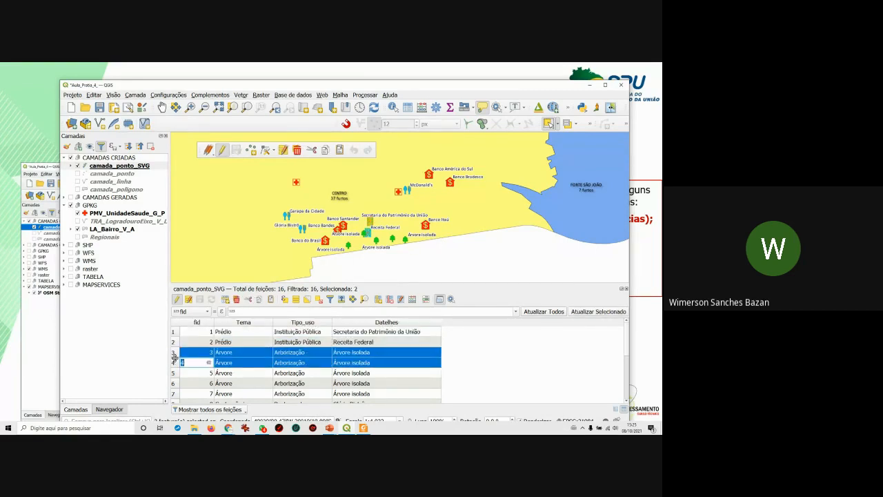
click(174, 341)
click(173, 331)
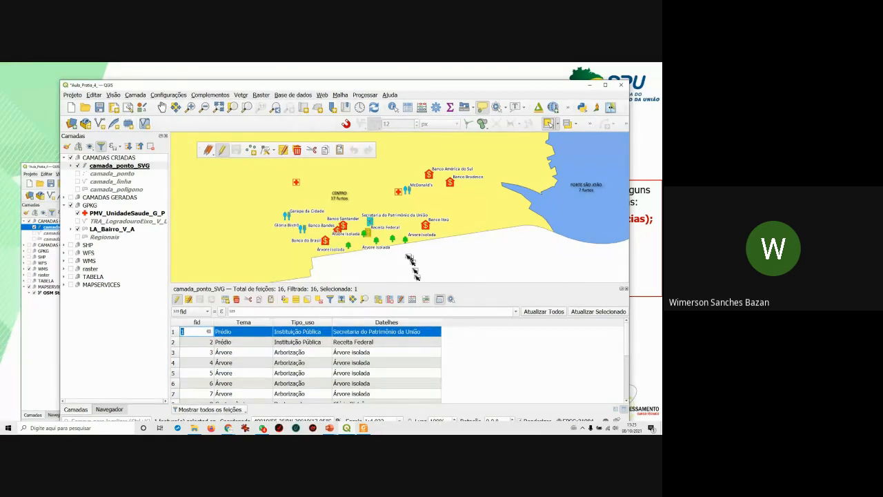
click(221, 150)
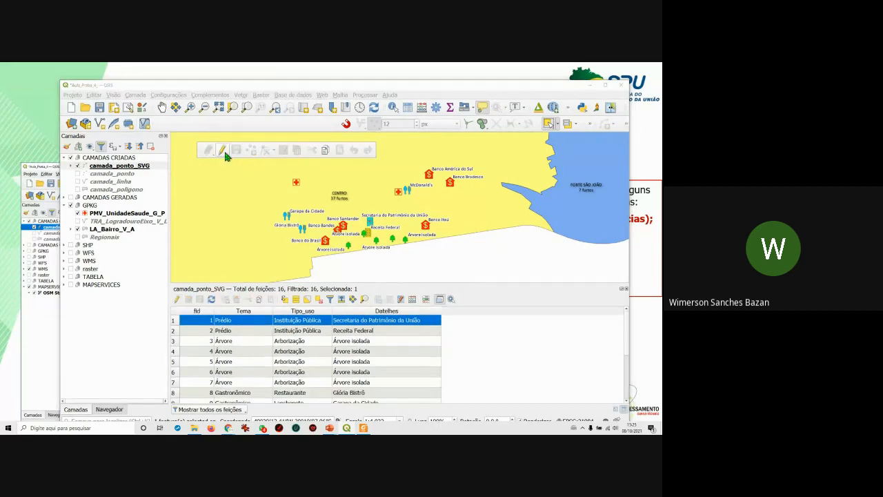